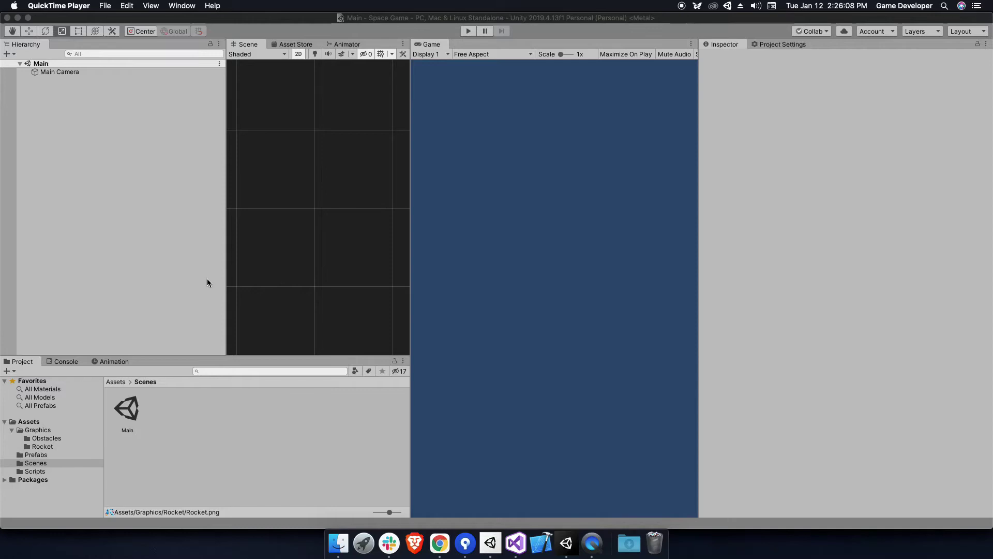
Set Rocket.png to a Sprite texture with Sprite Mode Multiple, applying the import settings
{"action": "left_click", "coordinate": [42, 446]}
{"action": "left_click", "coordinate": [128, 409]}
{"action": "left_click", "coordinate": [868, 88]}
{"action": "left_click", "coordinate": [868, 91]}
{"action": "left_click", "coordinate": [903, 113]}
{"action": "left_click", "coordinate": [843, 120]}
{"action": "left_click", "coordinate": [962, 165]}
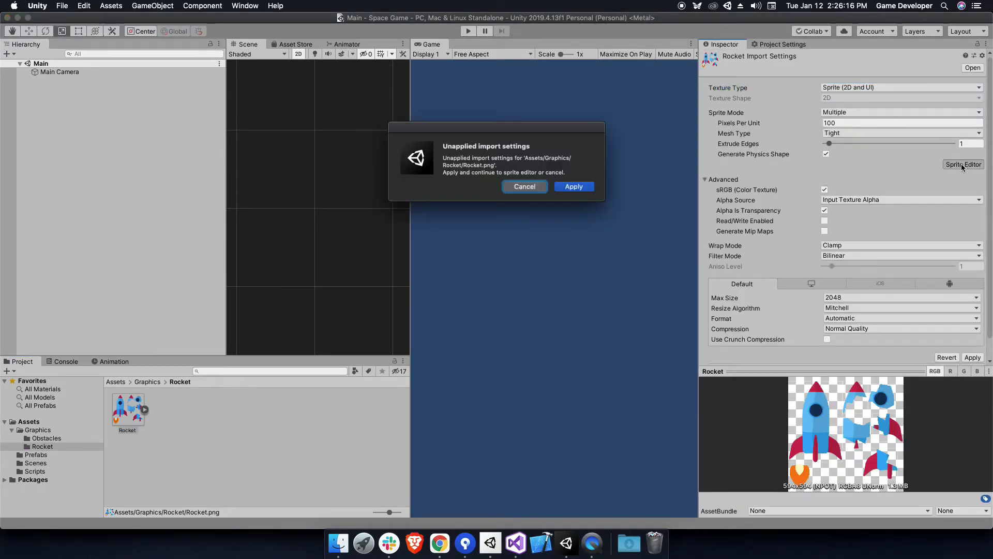
{"action": "left_click", "coordinate": [581, 188]}
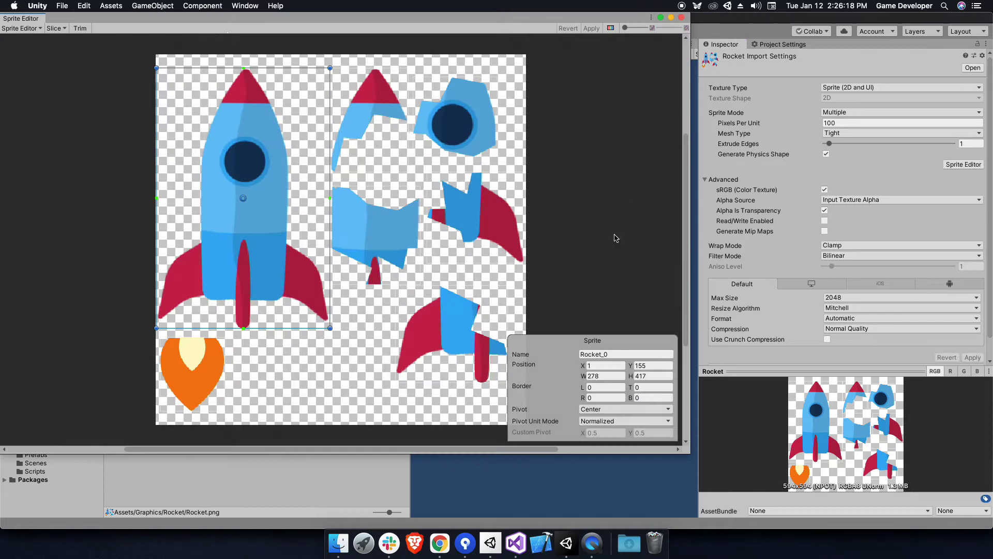
Slice the sheet into separate sprites in the Sprite Editor and apply the slices
{"action": "left_click", "coordinate": [56, 28]}
{"action": "left_click", "coordinate": [151, 122]}
{"action": "left_click", "coordinate": [262, 124]}
{"action": "left_click", "coordinate": [446, 119]}
{"action": "left_click", "coordinate": [419, 326]}
{"action": "left_click", "coordinate": [193, 378]}
{"action": "left_click", "coordinate": [591, 29]}
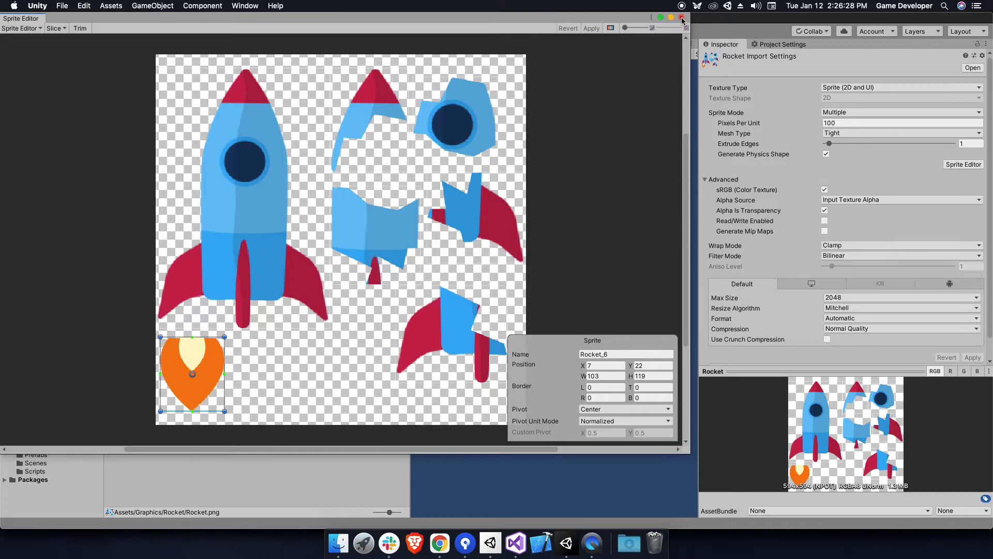
{"action": "left_click", "coordinate": [682, 17]}
Place Rocket_0 in the scene and parent it under a new empty object named Rocket
{"action": "left_click", "coordinate": [145, 410]}
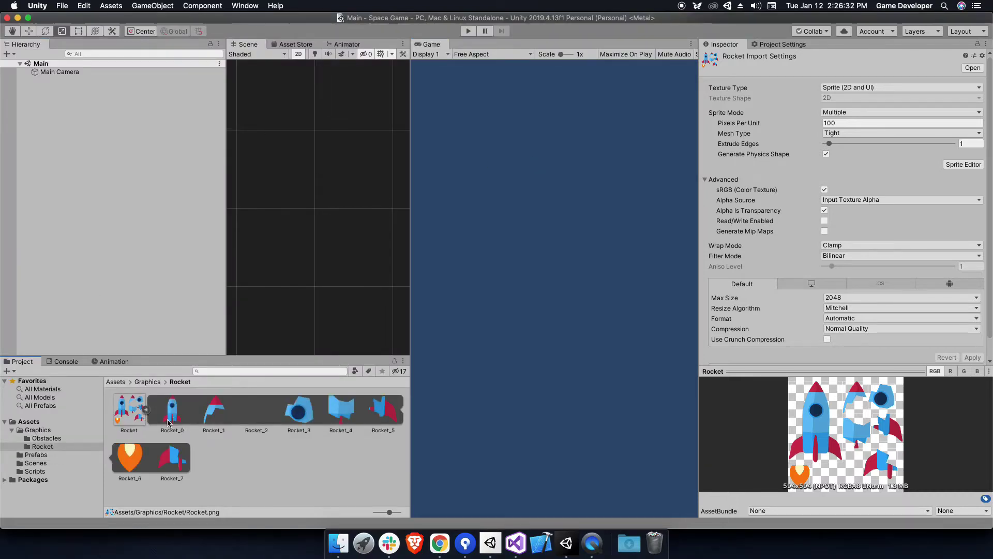
{"action": "left_click_drag", "start_coordinate": [171, 411], "coordinate": [313, 274]}
{"action": "left_click", "coordinate": [67, 132]}
{"action": "right_click", "coordinate": [66, 131]}
{"action": "left_click", "coordinate": [100, 226]}
{"action": "type", "text": "Rocket"}
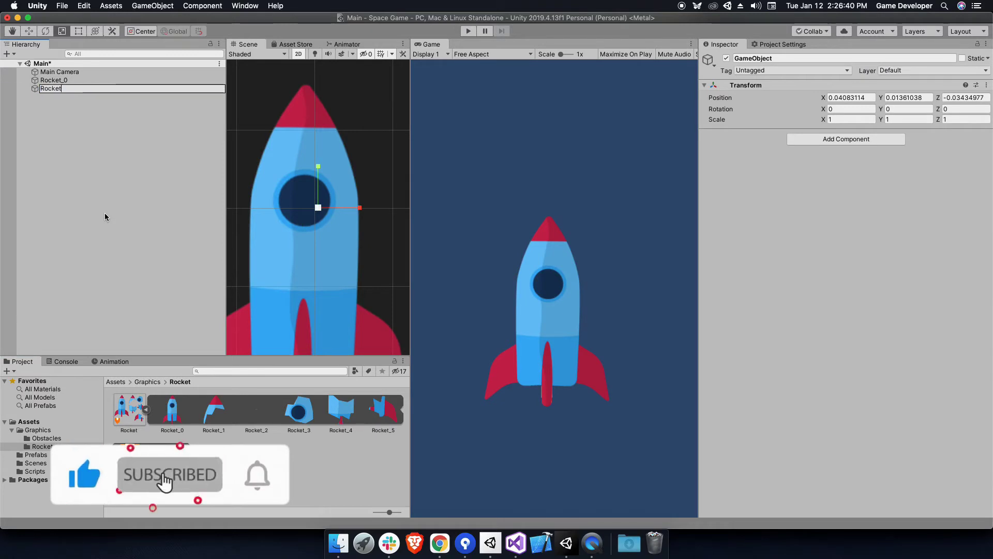
{"action": "key", "text": "Return"}
{"action": "left_click_drag", "start_coordinate": [54, 80], "coordinate": [56, 88]}
Reset Rocket_0's transform, set its Z rotation to -90, and shrink it below half size
{"action": "left_click", "coordinate": [986, 84]}
{"action": "left_click", "coordinate": [926, 93]}
{"action": "left_click", "coordinate": [970, 107]}
{"action": "type", "text": "-90"}
{"action": "key", "text": "Return"}
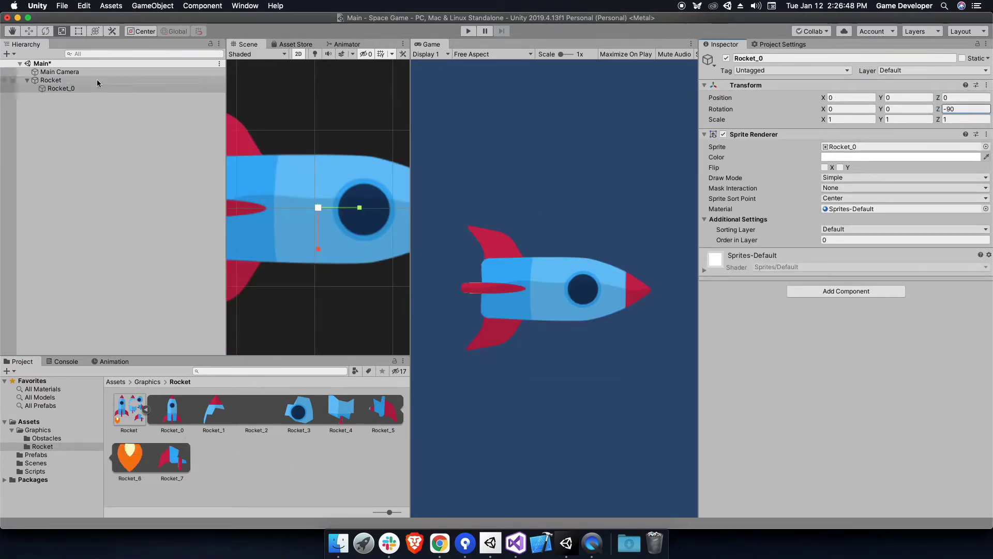
{"action": "scroll", "coordinate": [318, 207], "scroll_direction": "down", "scroll_amount": 3}
{"action": "left_click_drag", "start_coordinate": [398, 156], "coordinate": [350, 180]}
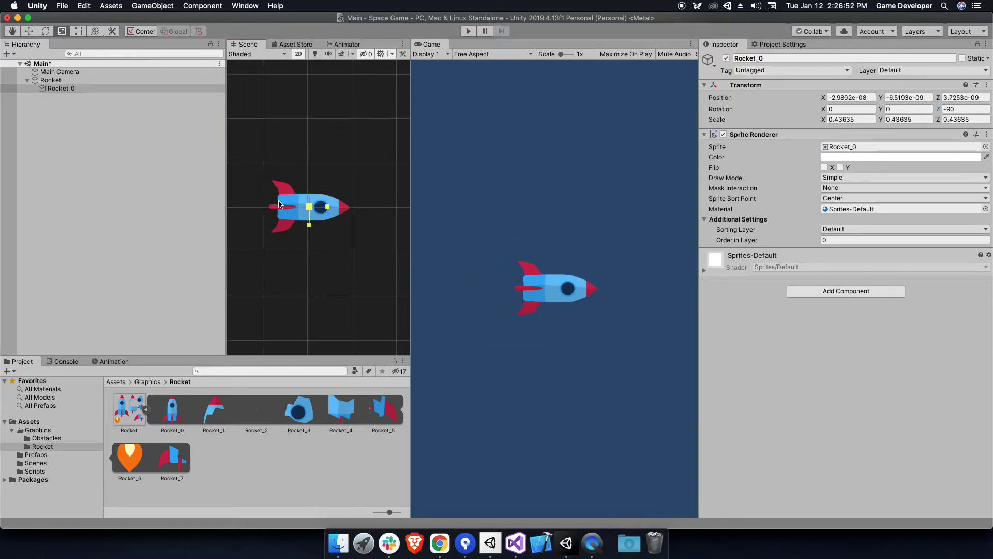
{"action": "left_click", "coordinate": [174, 228]}
Create a new C# script in the Scripts folder
{"action": "left_click", "coordinate": [145, 412]}
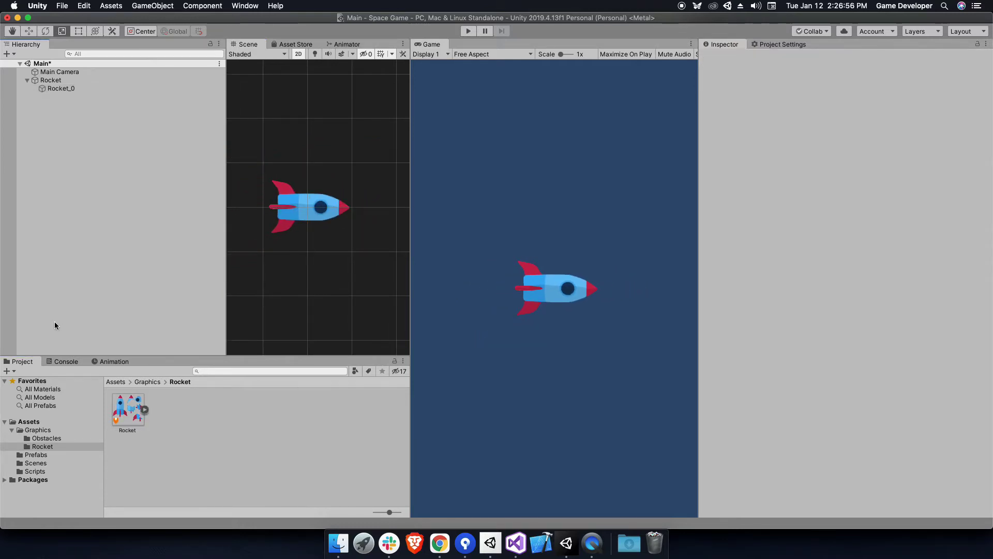
{"action": "left_click", "coordinate": [35, 471]}
{"action": "right_click", "coordinate": [144, 468]}
{"action": "mouse_move", "coordinate": [206, 275]}
{"action": "left_click", "coordinate": [309, 132]}
{"action": "type", "text": "Rocket"}
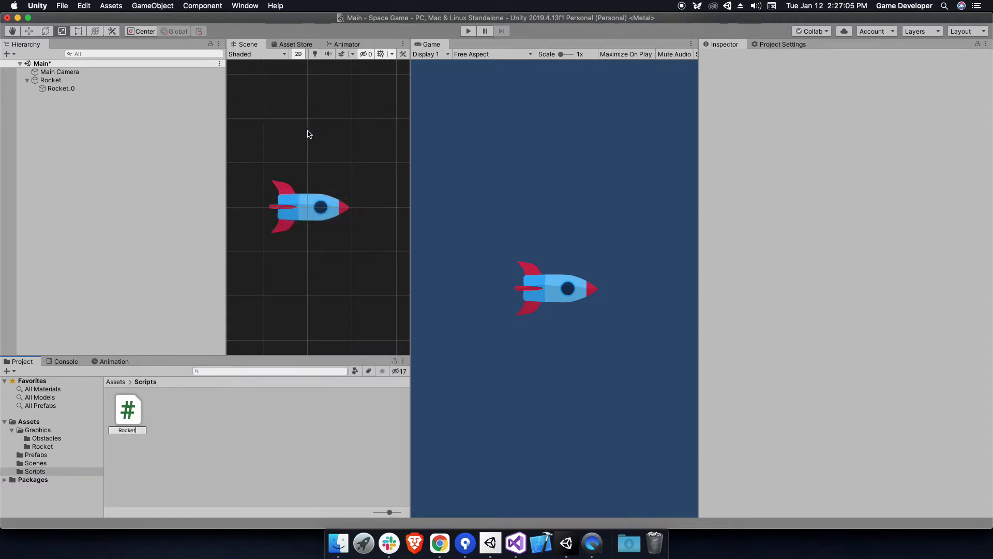
Name the script Rocket and code rb2d, public float force, and AddForce(Vector3.up*force) under GetMouseButton(0)
{"action": "key", "text": "Return"}
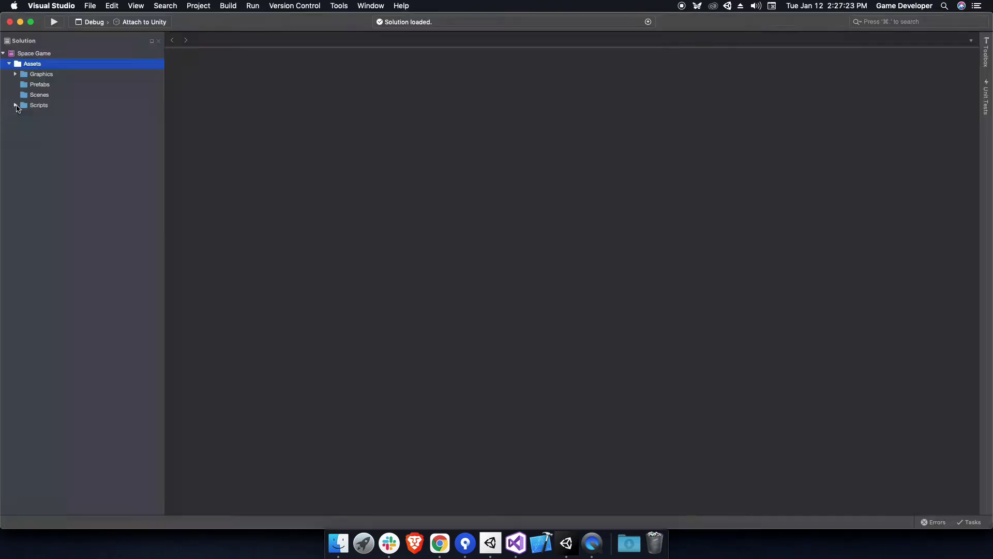
{"action": "type", "text": "ri rb2d;"}
{"action": "key", "text": "Return"}
{"action": "type", "text": "public flo "}
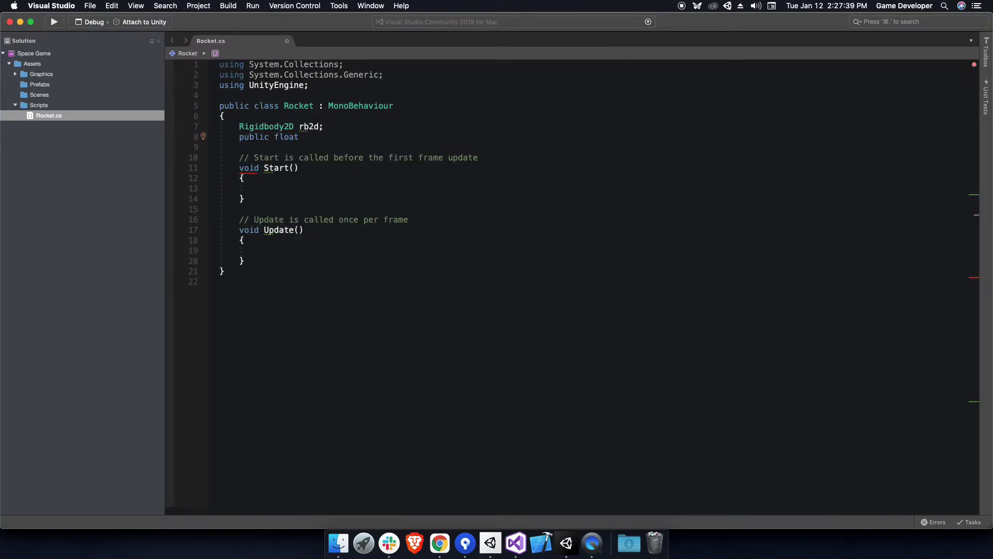
{"action": "type", "text": "if(Inp"}
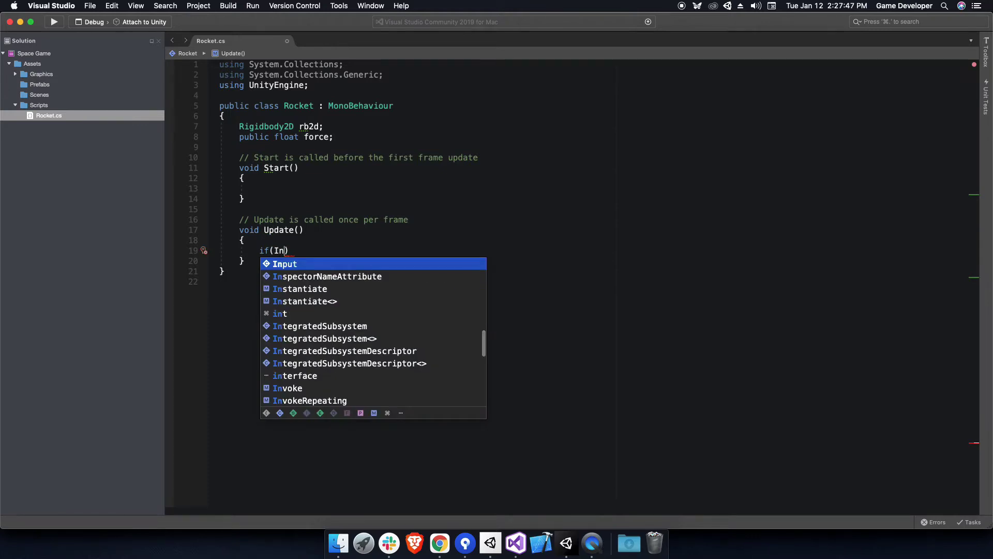
{"action": "type", "text": "ut.GetButton"}
{"action": "key", "text": "Return"}
{"action": "type", "text": "(0) {"}
{"action": "key", "text": "Return"}
{"action": "type", "text": "f"}
{"action": "key", "text": "BackSpace"}
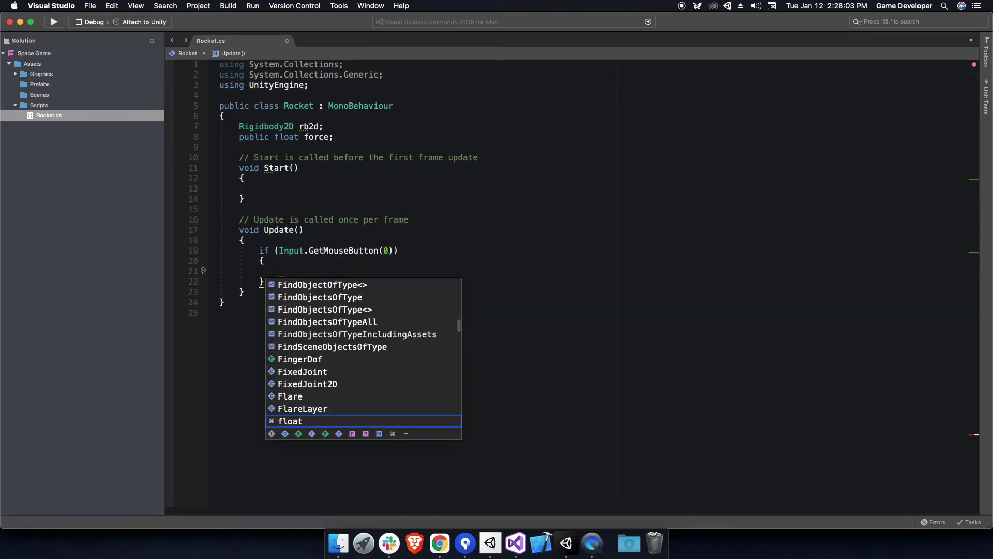
{"action": "type", "text": "rb2d.AddForce(Vector3.up*force;"}
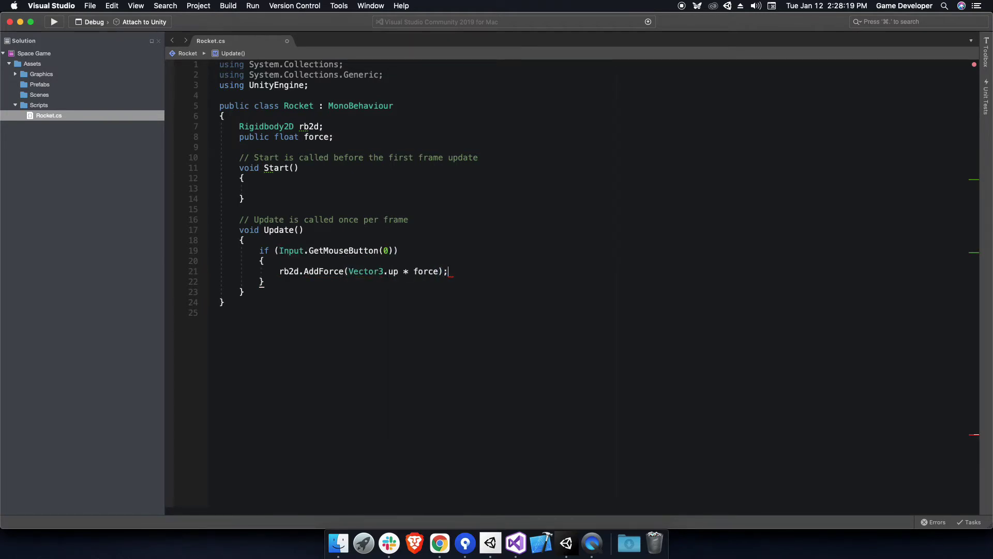
Add a Rigidbody 2D and the Rocket script to the Rocket object
{"action": "left_click", "coordinate": [566, 543]}
{"action": "left_click", "coordinate": [847, 139]}
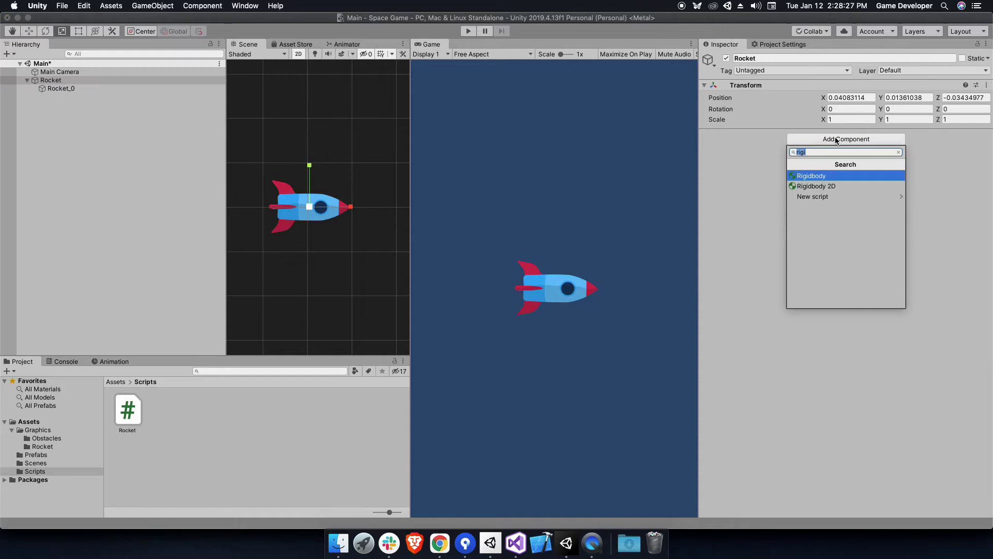
{"action": "left_click", "coordinate": [846, 182]}
{"action": "left_click", "coordinate": [846, 287]}
{"action": "left_click", "coordinate": [846, 336]}
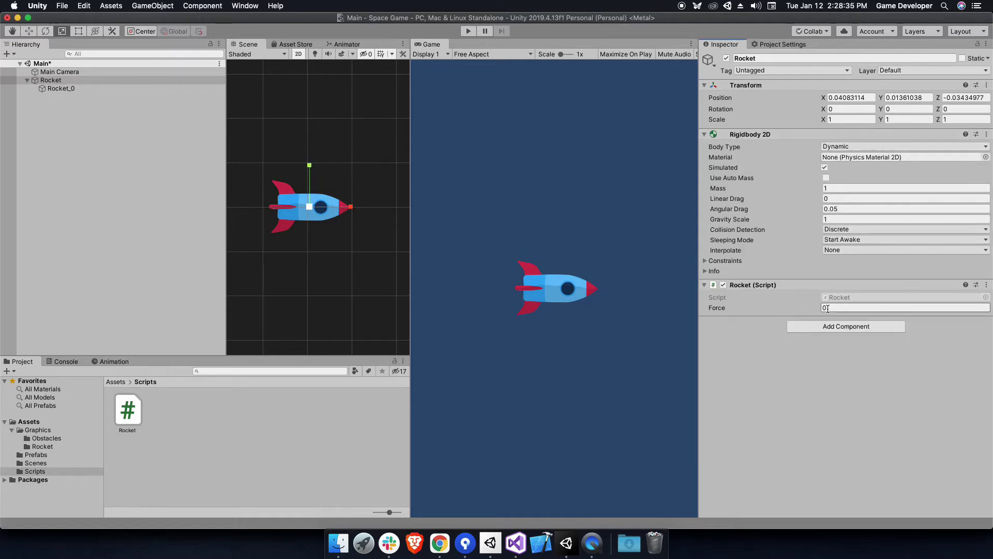
{"action": "left_click", "coordinate": [517, 543]}
Assign rb2d = GetComponent<Rigidbody2D>() in Start, save, and test the rocket in Play mode
{"action": "left_click", "coordinate": [260, 188]}
{"action": "type", "text": "rb2d ="}
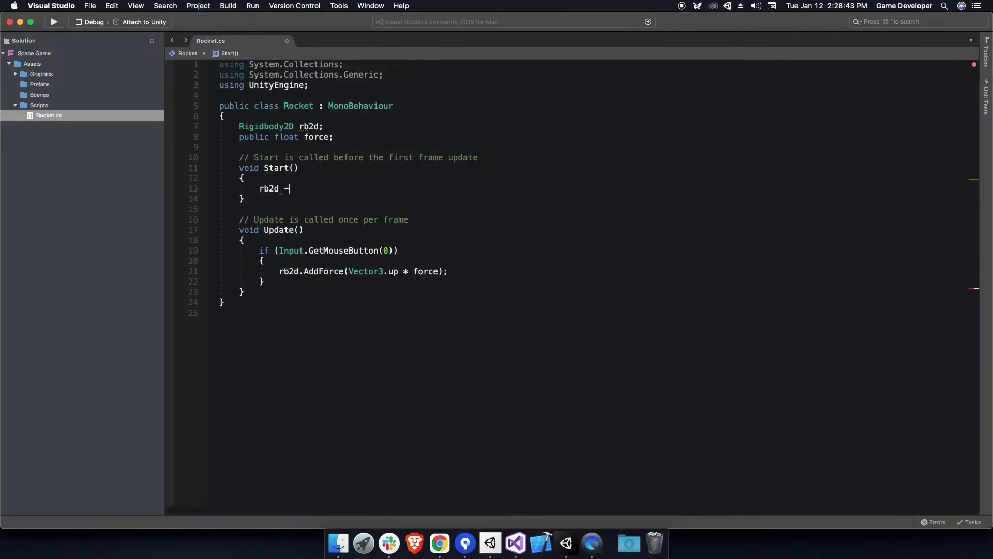
{"action": "type", "text": " getC"}
{"action": "key", "text": "Return"}
{"action": "type", "text": "<Rigid"}
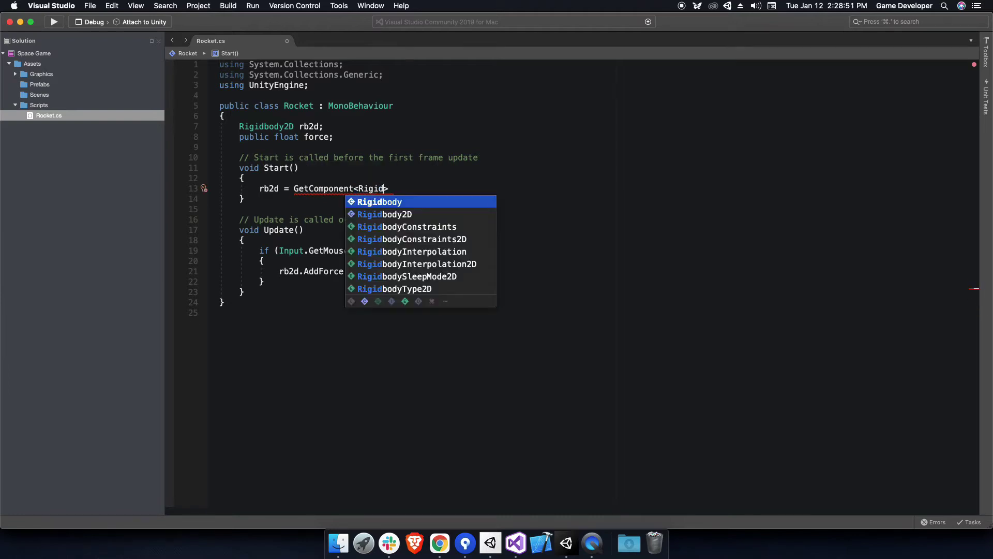
{"action": "type", "text": "body2D>();"}
{"action": "key", "text": "super+s"}
{"action": "left_click", "coordinate": [566, 540]}
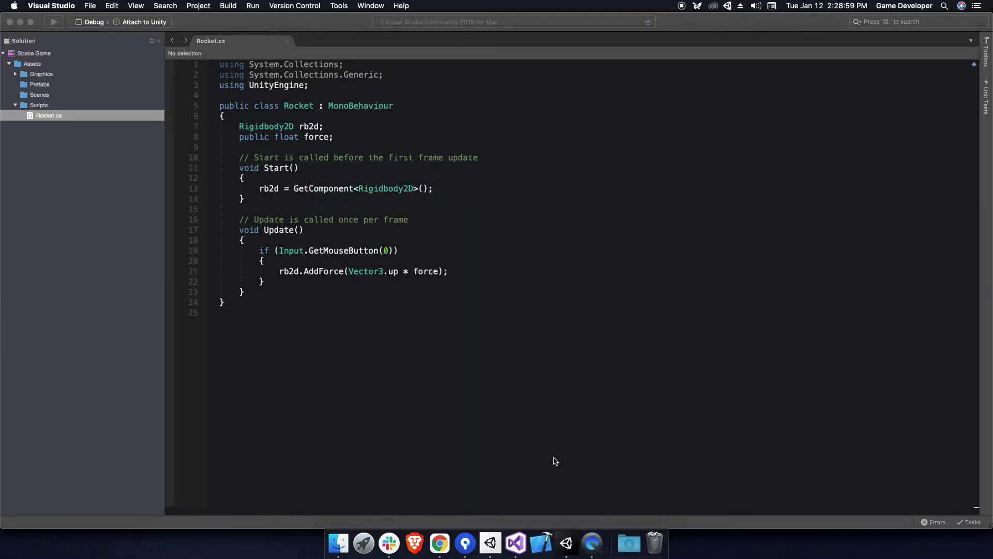
{"action": "left_click", "coordinate": [469, 30]}
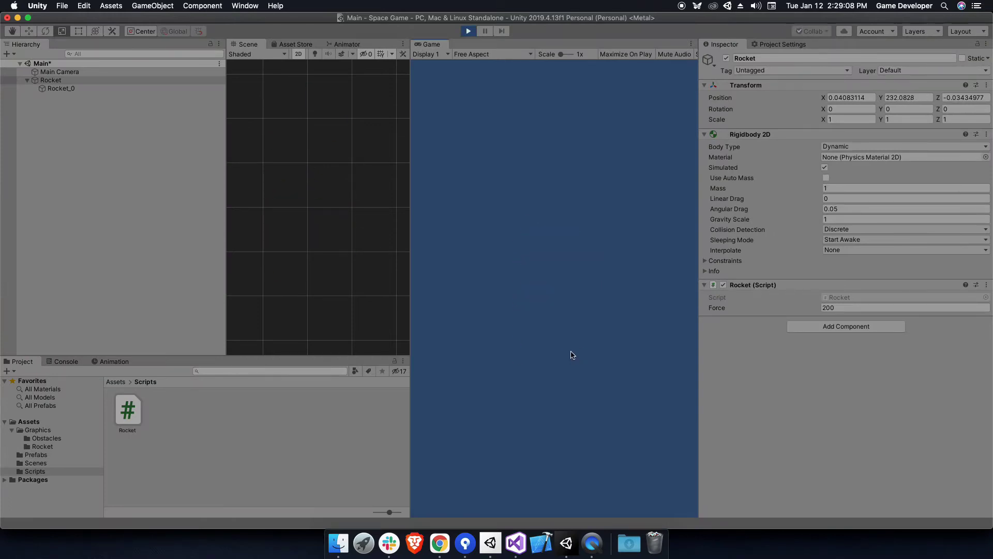
Set the rocket's Force to 10 and test its thrust in Play mode
{"action": "left_click", "coordinate": [470, 33]}
{"action": "left_click", "coordinate": [841, 307]}
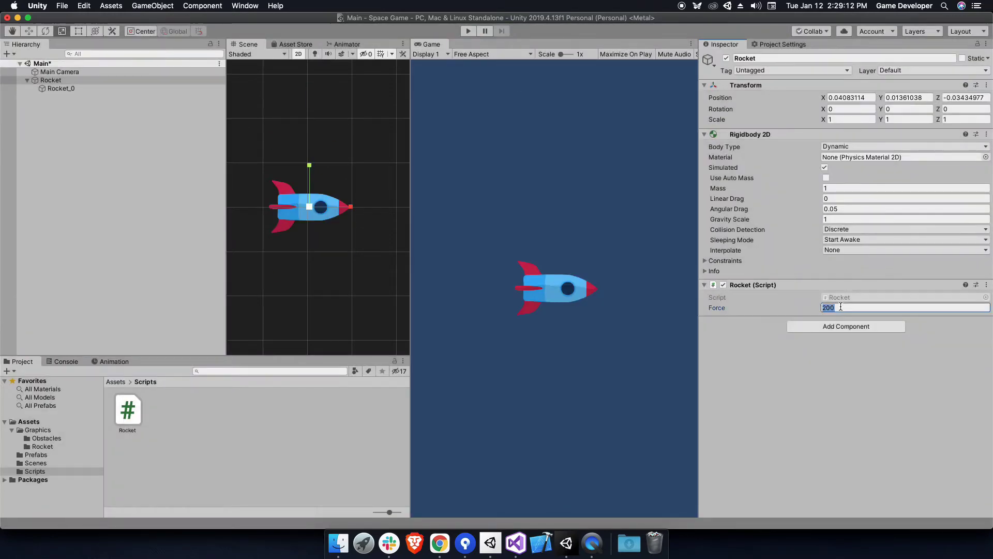
{"action": "type", "text": "10"}
{"action": "key", "text": "Return"}
{"action": "key", "text": "super+p"}
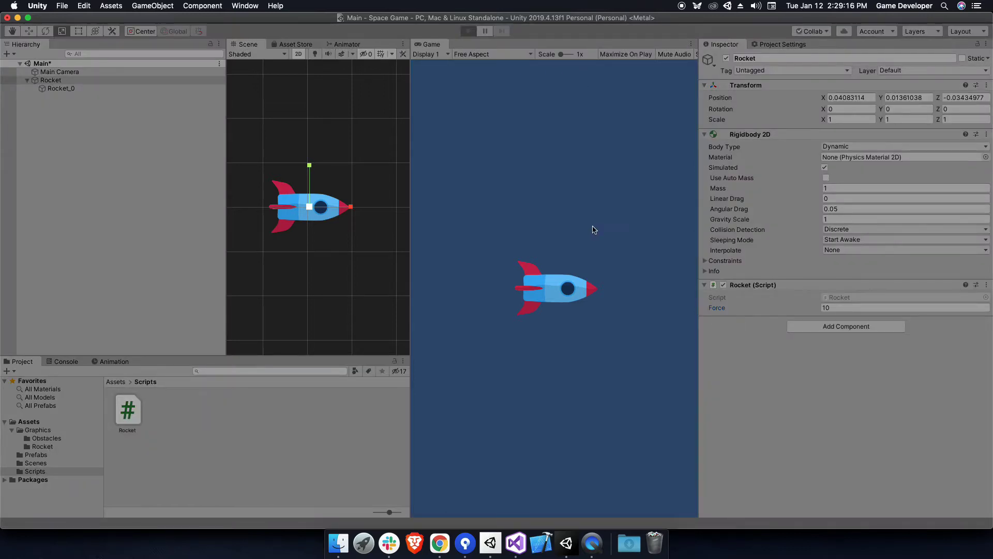
{"action": "key", "text": "space"}
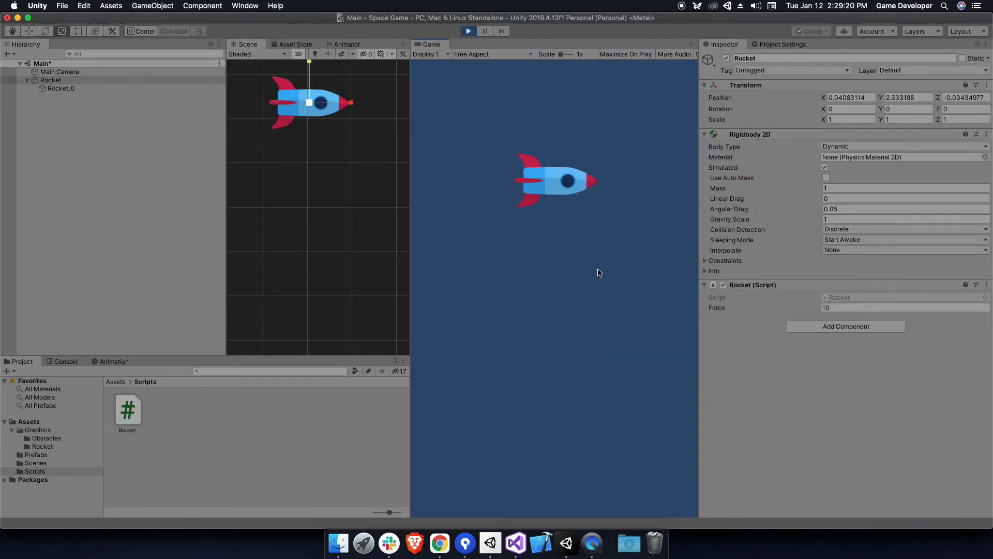
{"action": "key", "text": "space"}
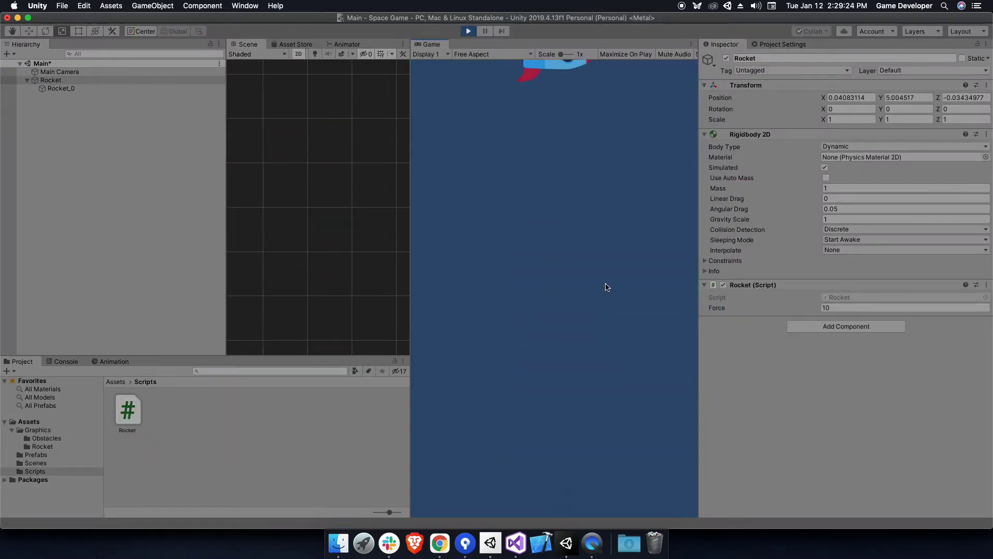
{"action": "key", "text": "space"}
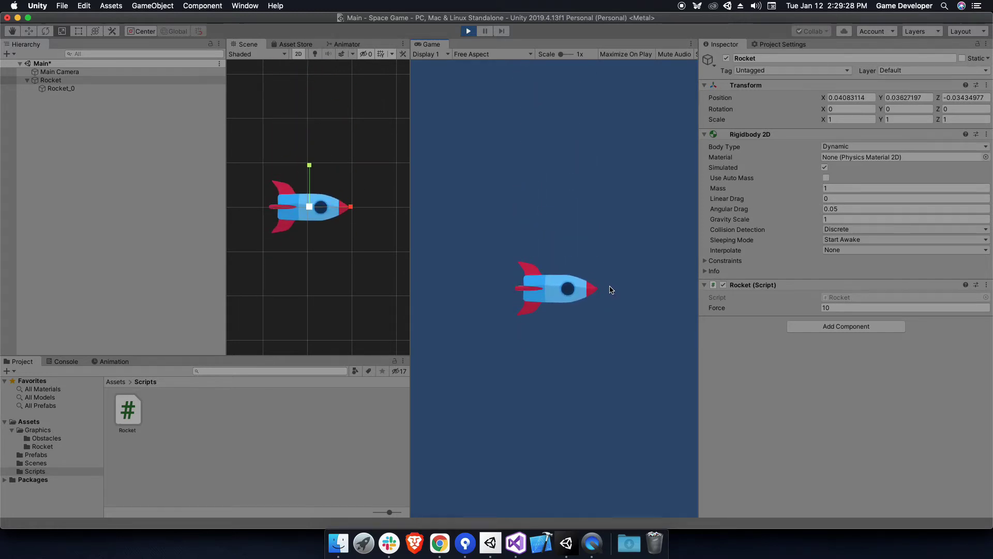
Set Gravity Scale to 0.5 and Force to 5, testing each change in Play mode
{"action": "left_click", "coordinate": [468, 32]}
{"action": "left_click", "coordinate": [839, 219]}
{"action": "type", "text": "0.5"}
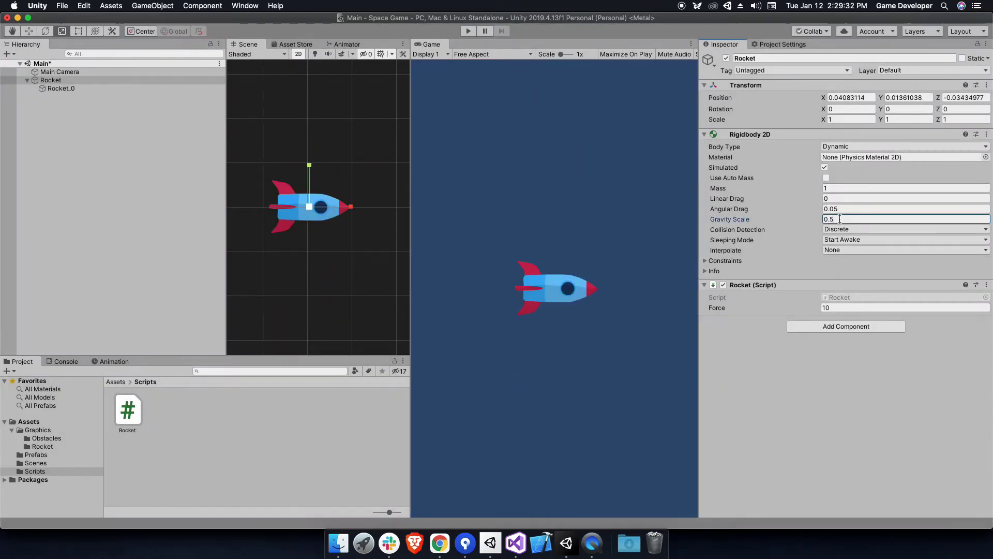
{"action": "key", "text": "super+p"}
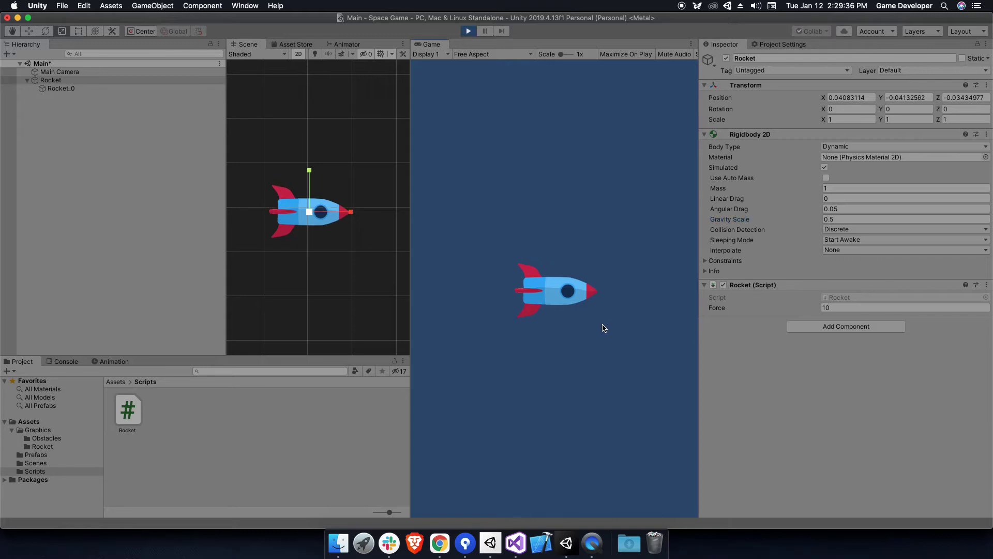
{"action": "key", "text": "space"}
{"action": "key", "text": "space"}
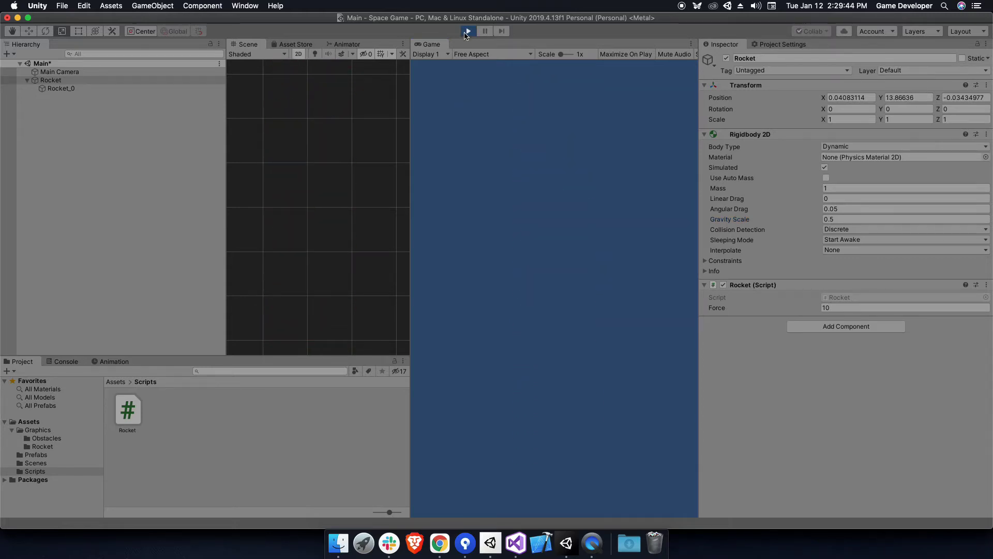
{"action": "left_click", "coordinate": [467, 32]}
{"action": "left_click", "coordinate": [905, 308]}
{"action": "left_click", "coordinate": [468, 32]}
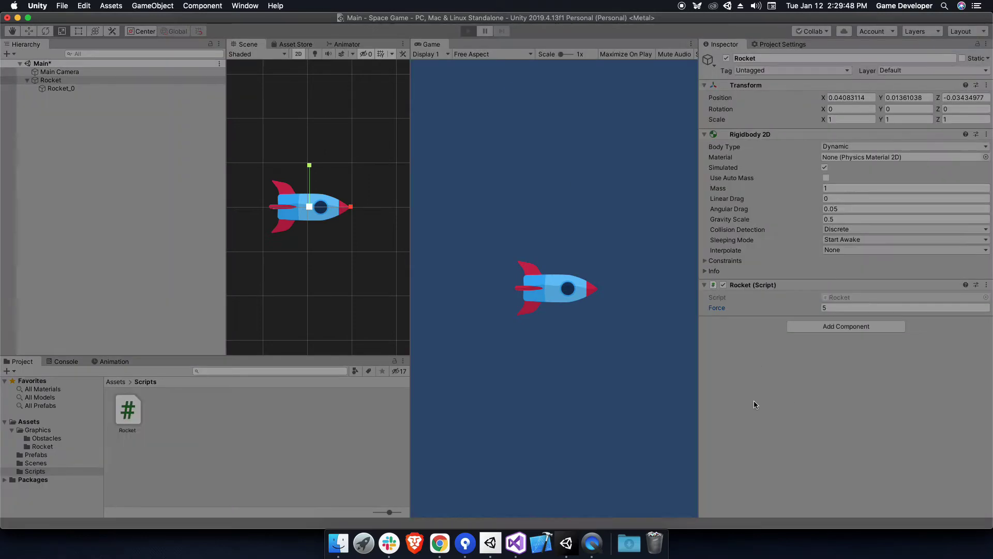
{"action": "key", "text": "space"}
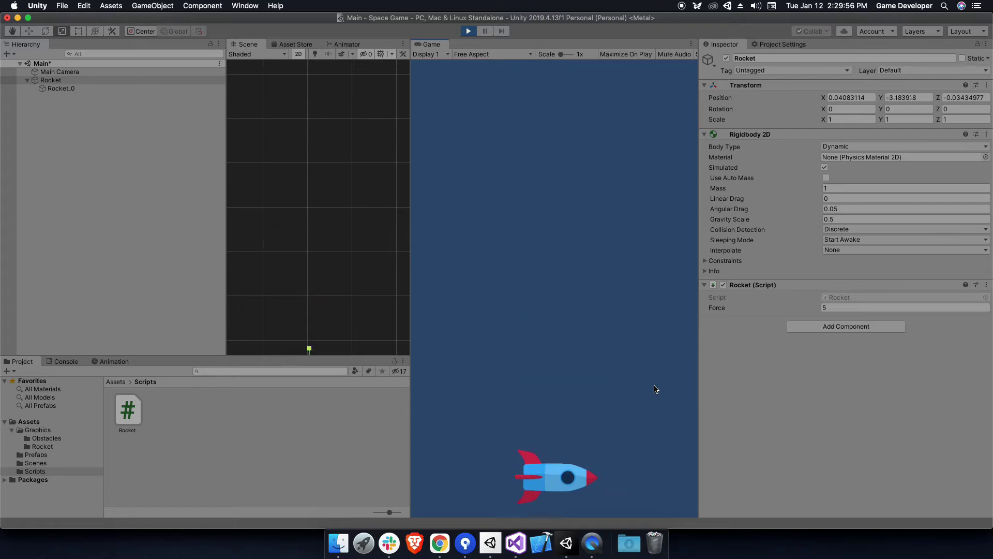
{"action": "left_click", "coordinate": [468, 30]}
Move the rocket to the left of the screen and show the Rocket graphics folder
{"action": "double_click", "coordinate": [61, 88]}
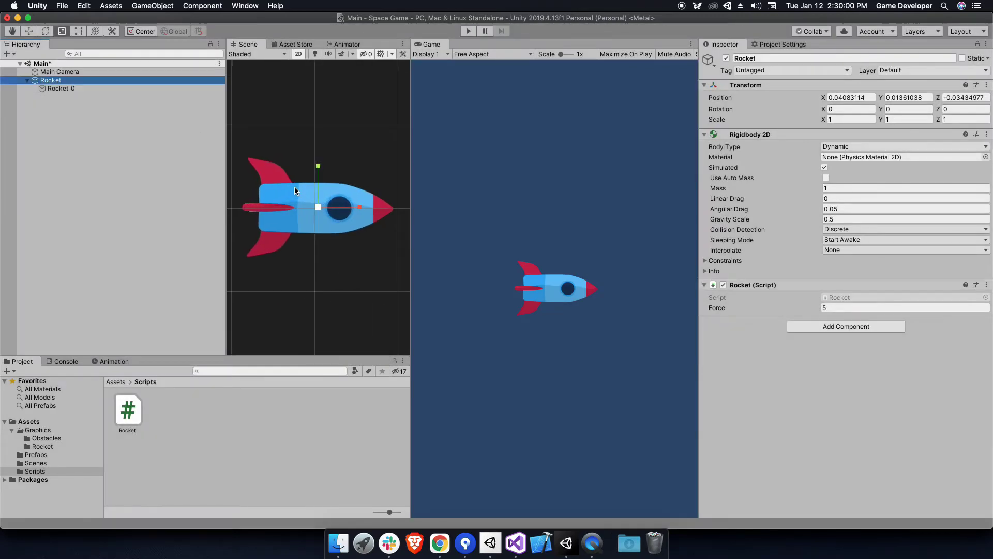
{"action": "scroll", "coordinate": [332, 193], "scroll_direction": "down", "scroll_amount": 3}
{"action": "key", "text": "w"}
{"action": "left_click_drag", "start_coordinate": [332, 192], "coordinate": [296, 193]}
{"action": "left_click", "coordinate": [128, 222]}
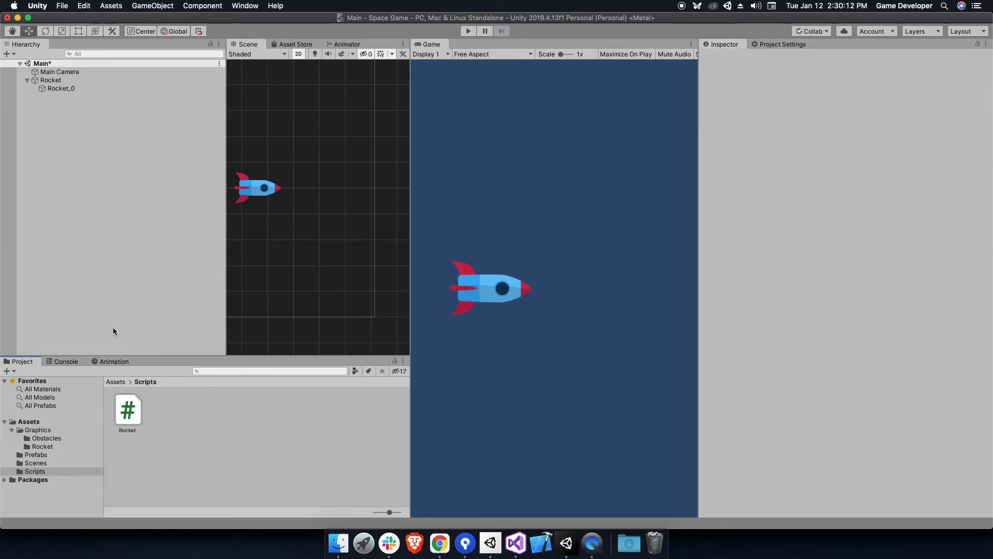
{"action": "left_click", "coordinate": [41, 446]}
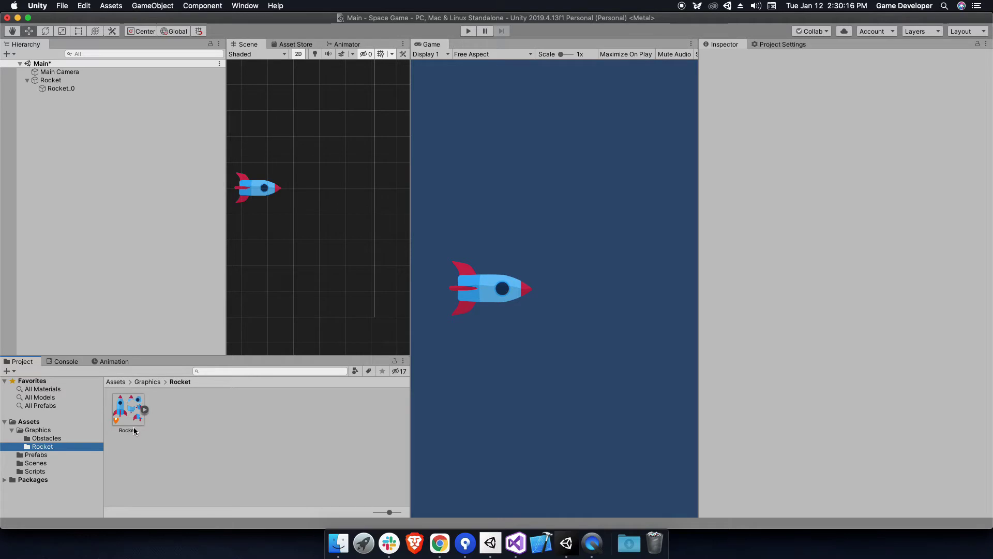
Create a GameController C# script in the Scripts folder
{"action": "left_click", "coordinate": [36, 462]}
{"action": "left_click", "coordinate": [35, 471]}
{"action": "right_click", "coordinate": [159, 462]}
{"action": "mouse_move", "coordinate": [217, 275]}
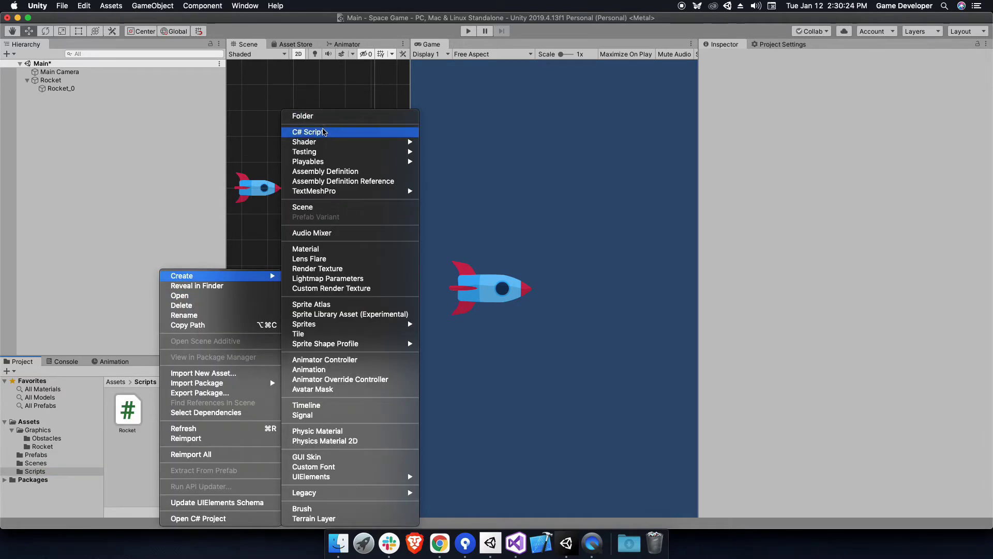
{"action": "left_click", "coordinate": [322, 133]}
{"action": "type", "text": "oller"}
{"action": "key", "text": "Return"}
Create ObstaclesGenerator and ScrollingBackground scripts, then open ObstaclesGenerator for editing
{"action": "right_click", "coordinate": [202, 462]}
{"action": "mouse_move", "coordinate": [222, 275]}
{"action": "left_click", "coordinate": [371, 133]}
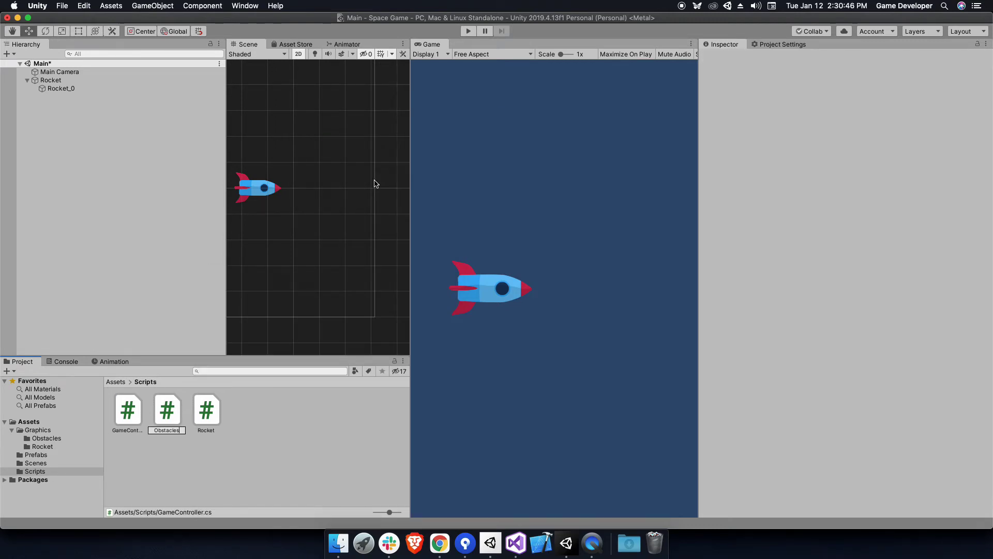
{"action": "key", "text": "Return"}
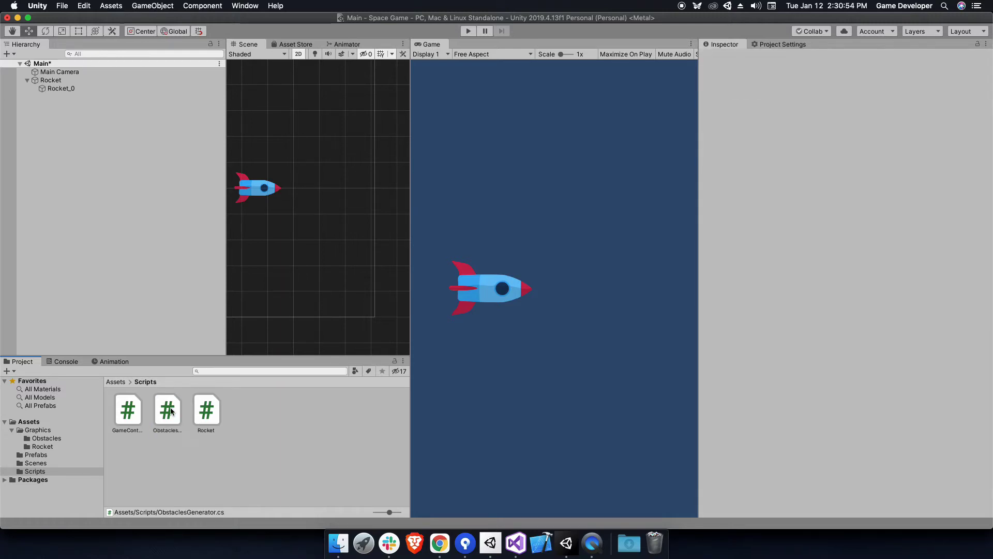
{"action": "right_click", "coordinate": [242, 455]}
{"action": "mouse_move", "coordinate": [311, 276]}
{"action": "left_click", "coordinate": [421, 135]}
{"action": "type", "text": "ScrollingBackgr"}
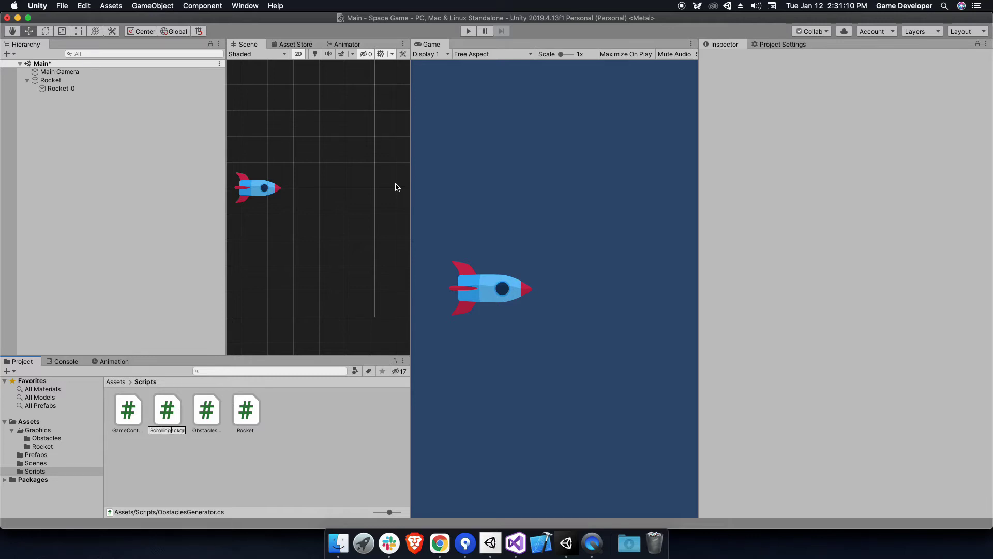
{"action": "type", "text": "ound"}
{"action": "key", "text": "Return"}
{"action": "double_click", "coordinate": [167, 412]}
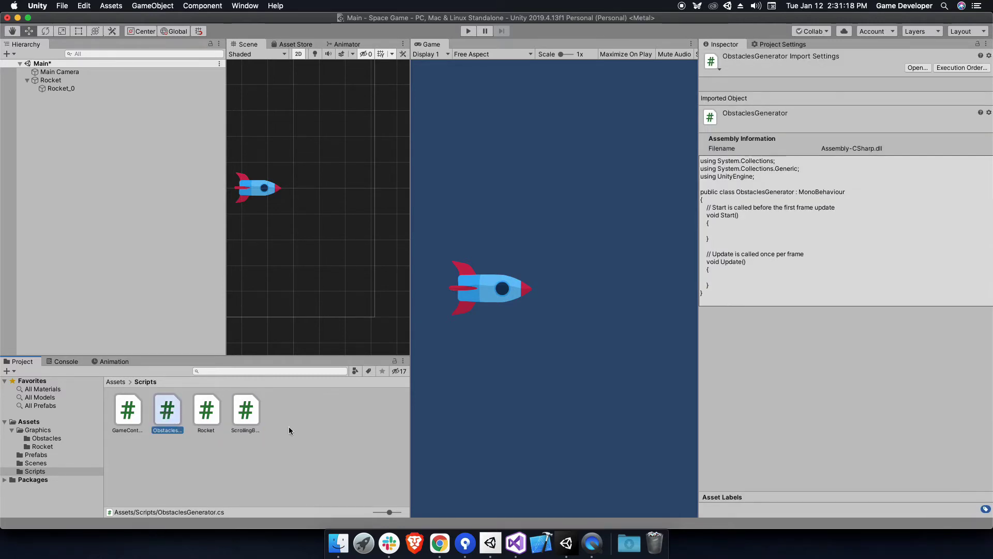
Add a public GameObject[] prefabs field and replace Start/Update with an IEnumerator Begin() coroutine
{"action": "type", "text": "public GameObject[] prefabs;"}
{"action": "key", "text": "Up"}
{"action": "key", "text": "Up"}
{"action": "key", "text": "Up"}
{"action": "left_click_drag", "start_coordinate": [249, 250], "coordinate": [219, 147]}
{"action": "key", "text": "BackSpace"}
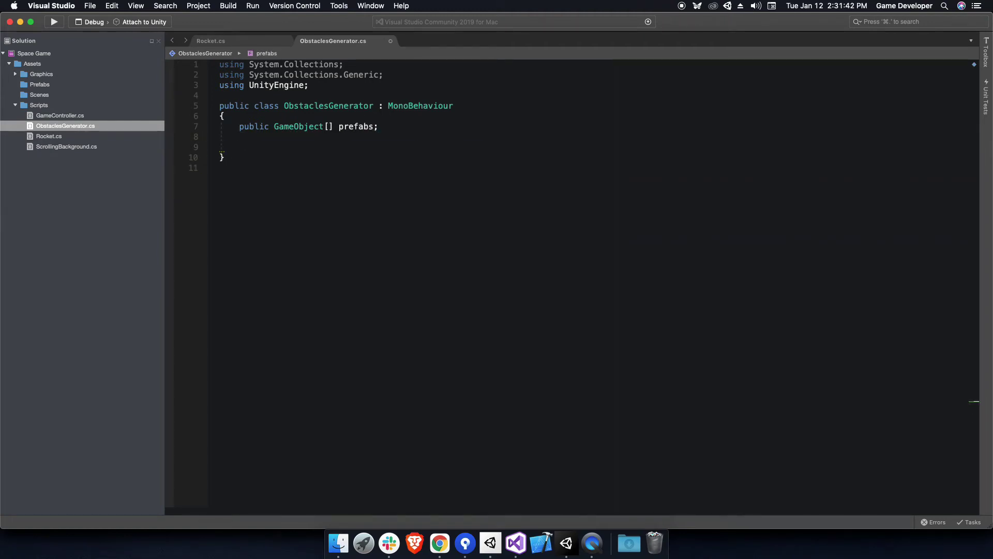
{"action": "type", "text": "IEnumerator Begin()"}
{"action": "key", "text": "Return"}
{"action": "type", "text": "{"}
{"action": "key", "text": "Return"}
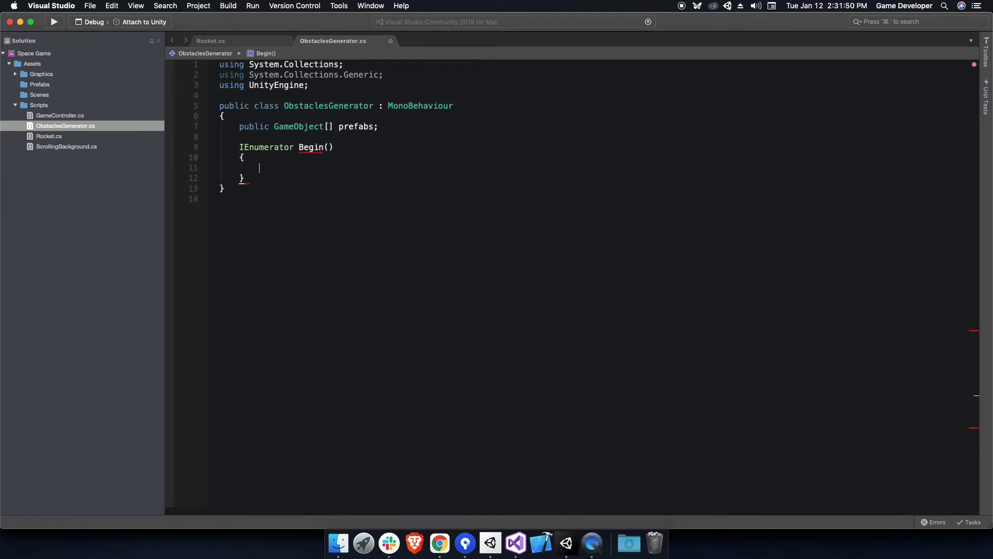
{"action": "key", "text": "Up"}
{"action": "key", "text": "Up"}
{"action": "key", "text": "Up"}
{"action": "key", "text": "End"}
{"action": "key", "text": "Return"}
{"action": "key", "text": "Return"}
Add a public BeginGenerator() method that starts the Begin coroutine, plus a public float delay field
{"action": "type", "text": "pu"}
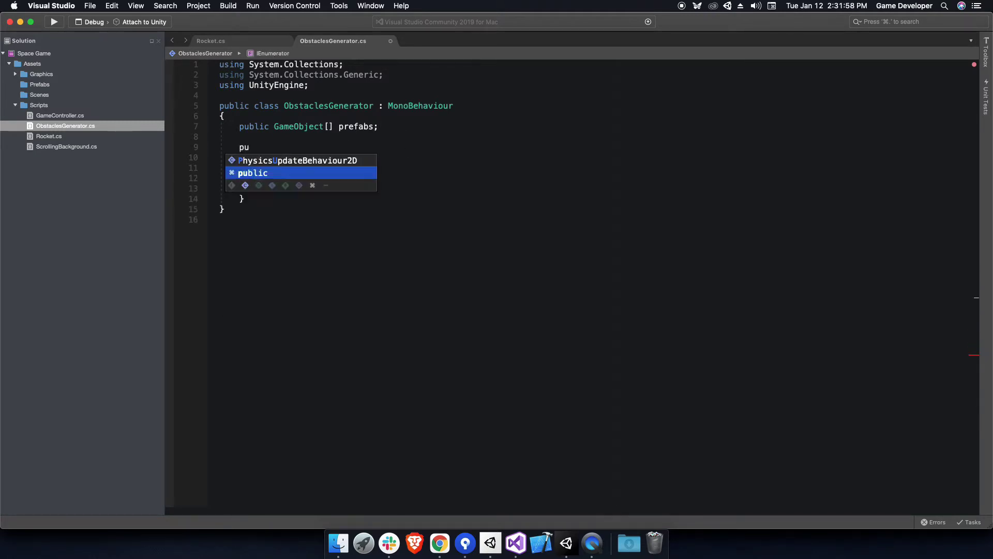
{"action": "type", "text": "blic void BeginGenerato"}
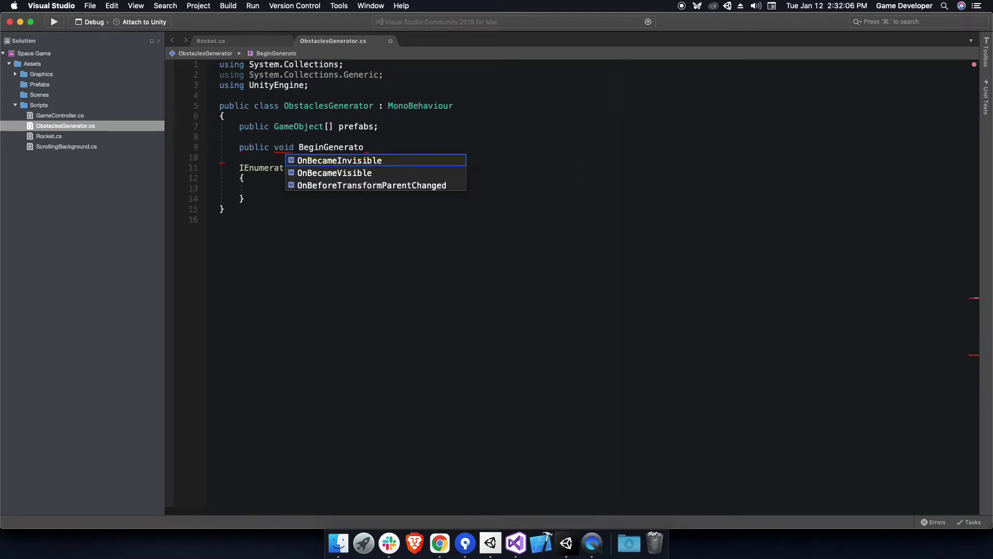
{"action": "type", "text": "r();"}
{"action": "key", "text": "Return"}
{"action": "type", "text": "{"}
{"action": "key", "text": "Return"}
{"action": "type", "text": "start(B())"}
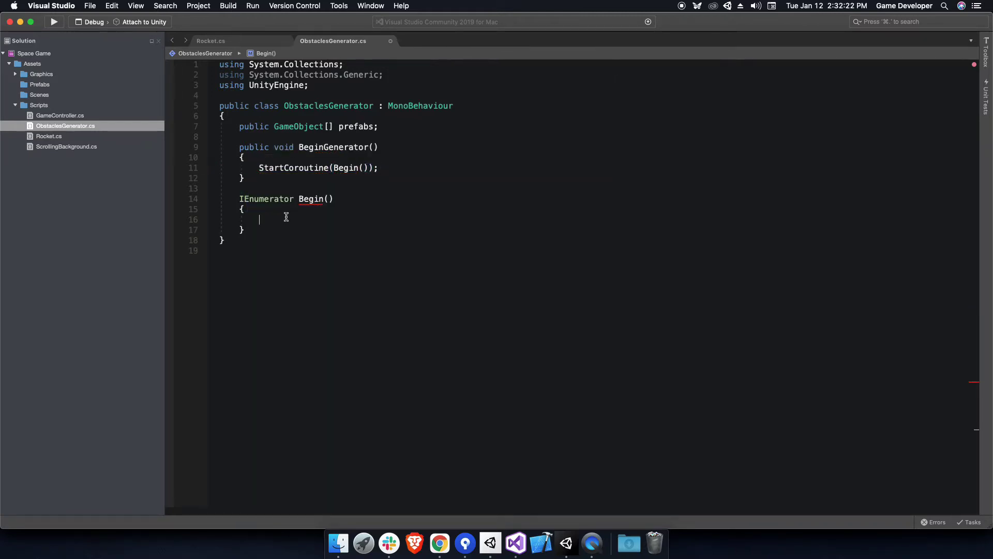
{"action": "left_click", "coordinate": [388, 126]}
{"action": "key", "text": "Return"}
{"action": "key", "text": "Return"}
{"action": "type", "text": "public float delay;"}
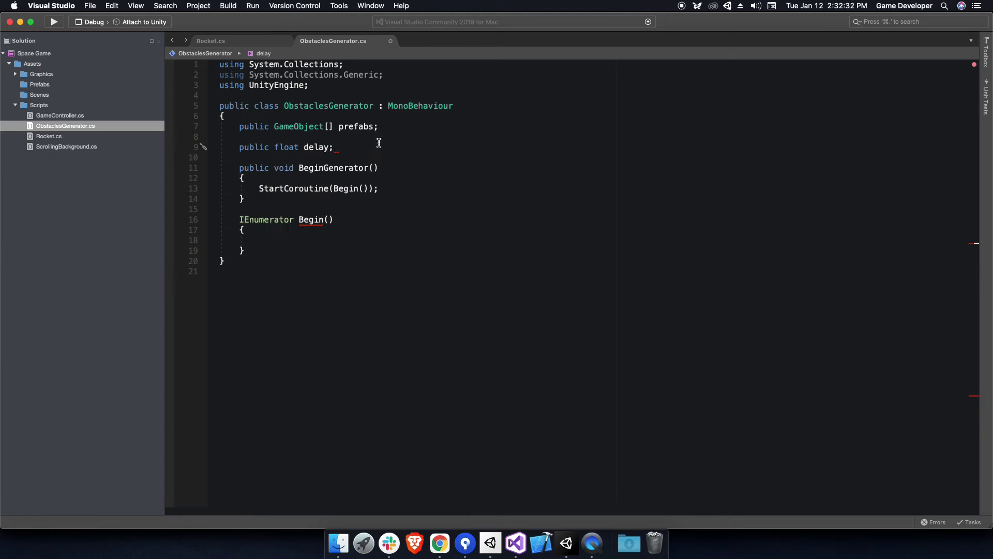
Make Begin loop: instantiate a random prefab at the generator's position and rotation, then WaitForSeconds(delay)
{"action": "left_click", "coordinate": [287, 241]}
{"action": "type", "text": "whil("}
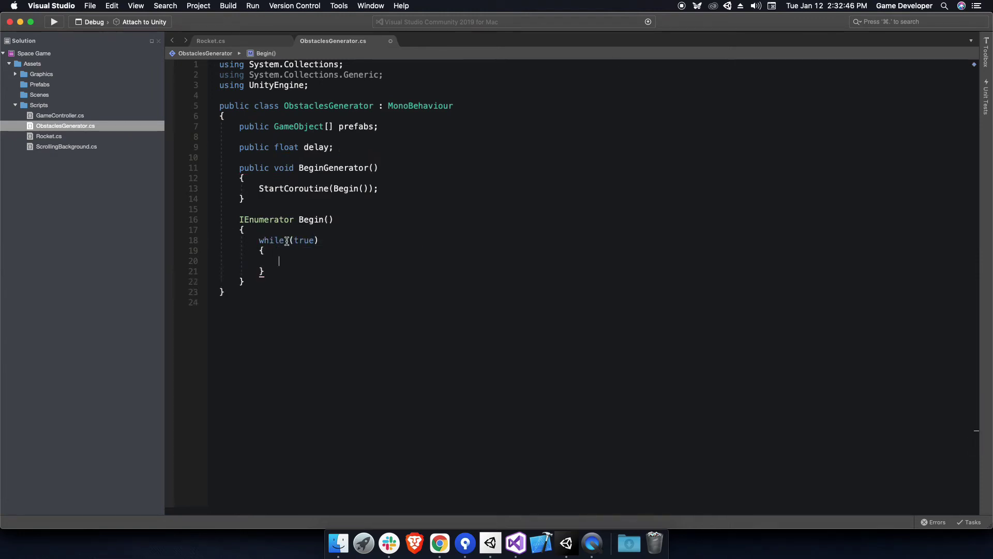
{"action": "type", "text": "Instantiate(prefabs[Random.ra("}
{"action": "type", "text": "refabs."}
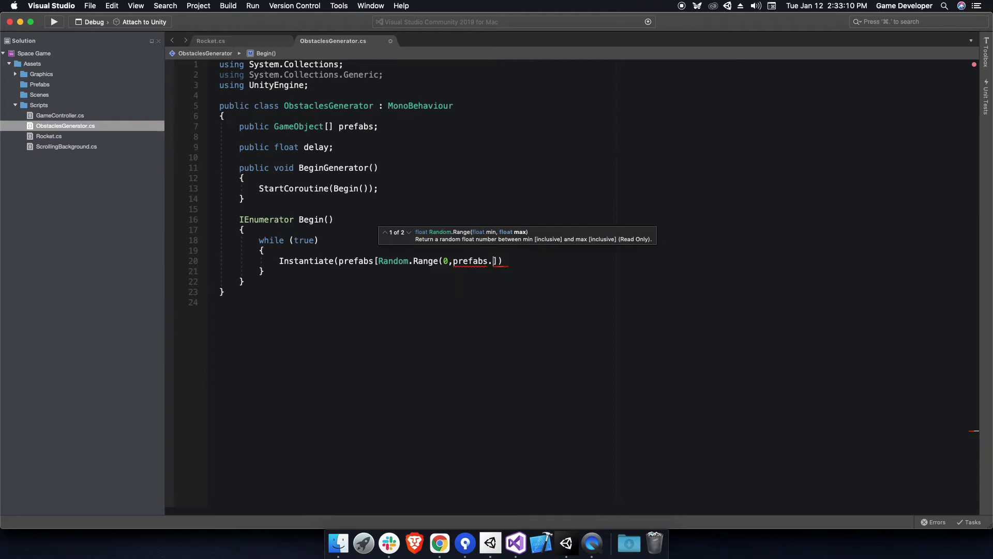
{"action": "type", "text": "Length;"}
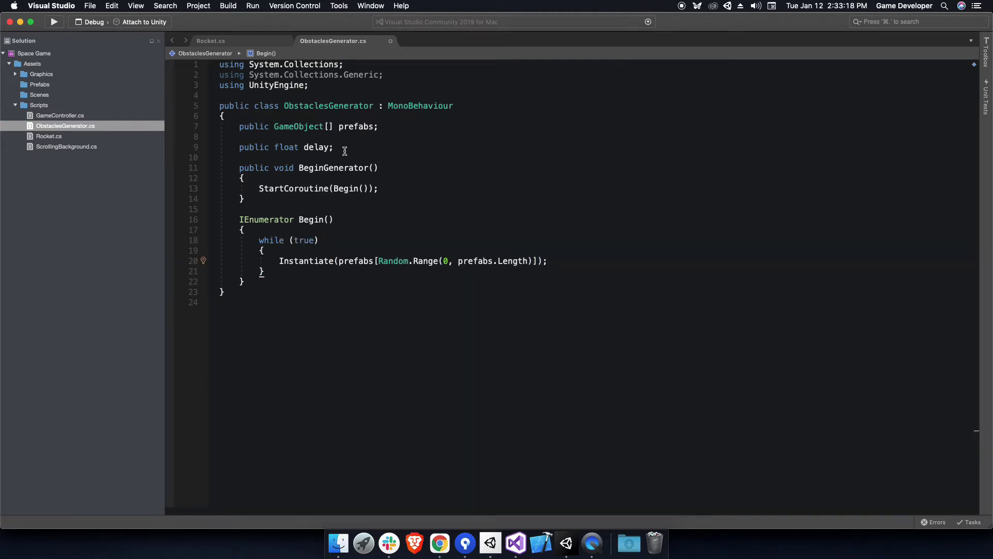
{"action": "type", "text": "], transform.position, transform."}
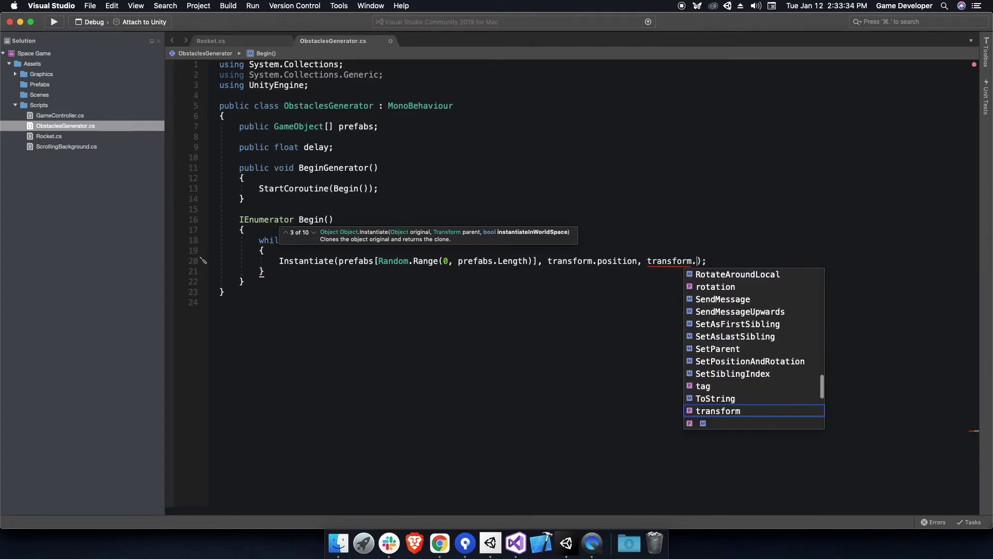
{"action": "type", "text": "rotation"}
{"action": "left_click", "coordinate": [628, 227]}
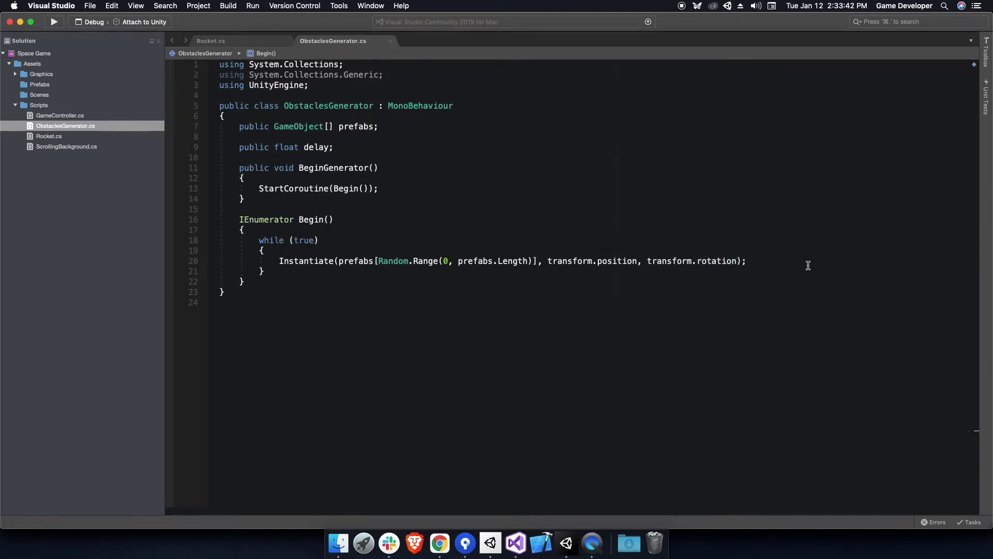
{"action": "key", "text": "Return"}
{"action": "type", "text": "yield return new Wa"}
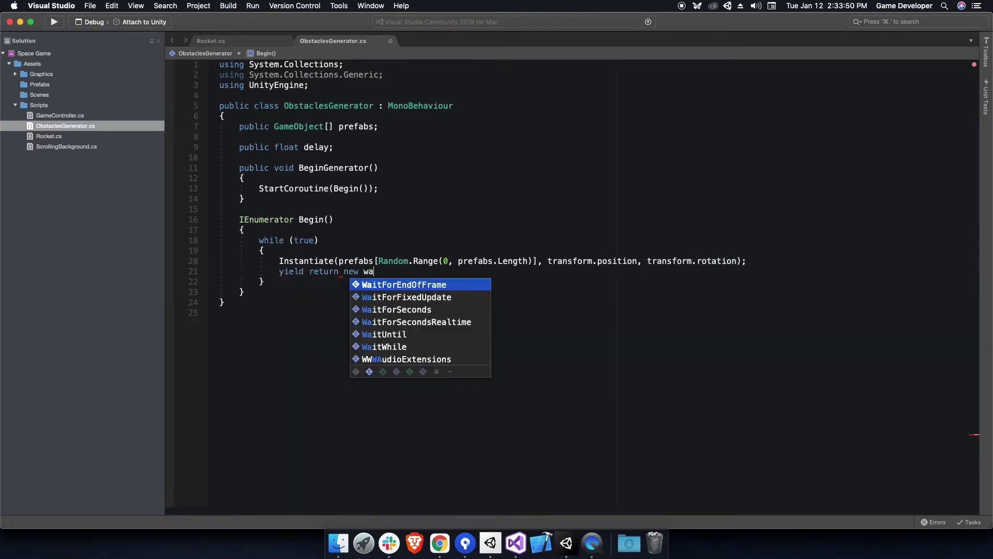
{"action": "type", "text": "itForS"}
{"action": "key", "text": "Tab"}
{"action": "type", "text": "(d"}
{"action": "key", "text": "Tab"}
{"action": "type", "text": ");"}
Store the started coroutine in a new Coroutine coroutine field
{"action": "left_click", "coordinate": [333, 147]}
{"action": "key", "text": "Return"}
{"action": "key", "text": "Return"}
{"action": "type", "text": "Coroutine coroutine;"}
{"action": "left_click", "coordinate": [259, 209]}
{"action": "type", "text": "coroutine ="}
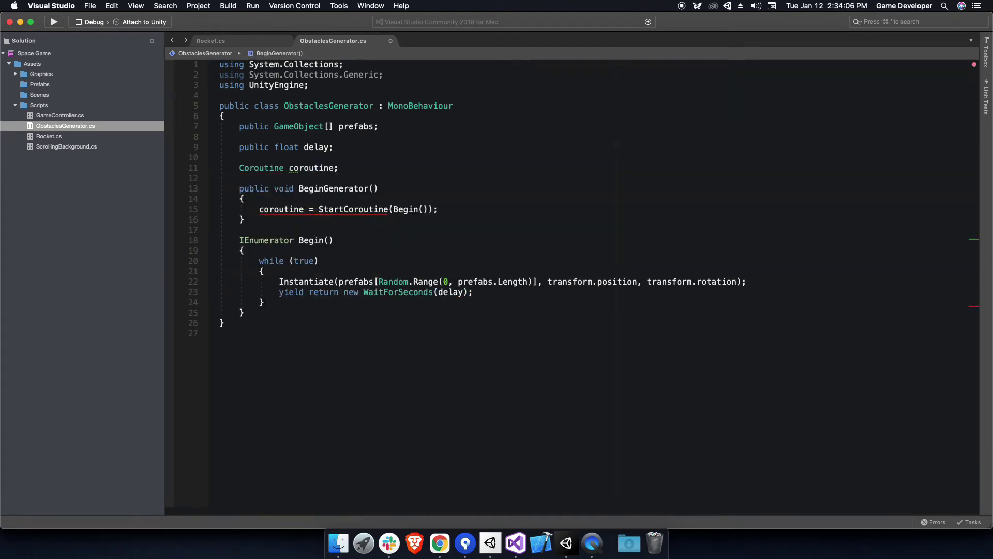
Add a public StopGeneration() method that stops the coroutine when it is not null
{"action": "left_click", "coordinate": [244, 219]}
{"action": "key", "text": "Return"}
{"action": "key", "text": "Return"}
{"action": "type", "text": "public void Ss"}
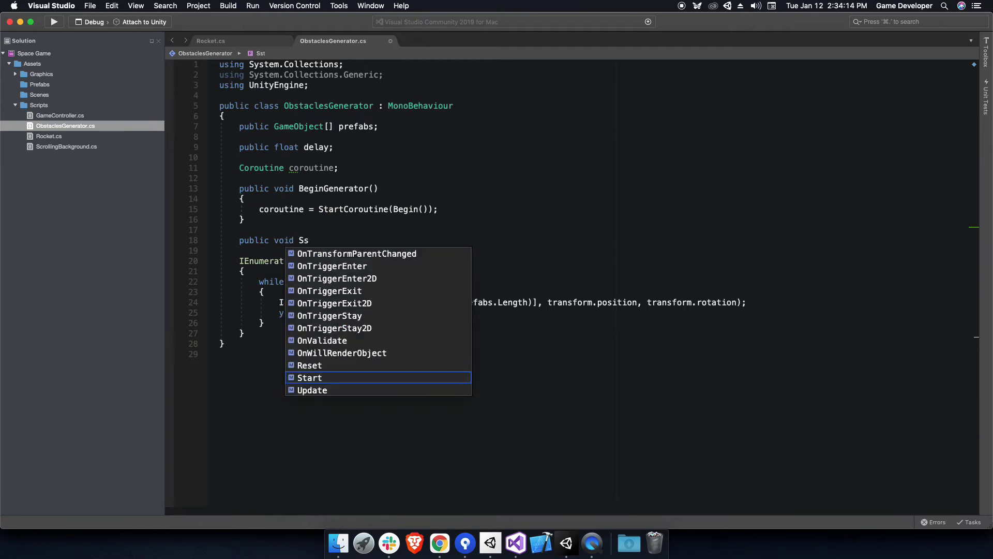
{"action": "key", "text": "BackSpace"}
{"action": "type", "text": "topGeneration()"}
{"action": "key", "text": "Return"}
{"action": "type", "text": "{"}
{"action": "key", "text": "Return"}
{"action": "type", "text": "StopCoroutine(coroutine);"}
{"action": "key", "text": "Return"}
{"action": "type", "text": "if(co"}
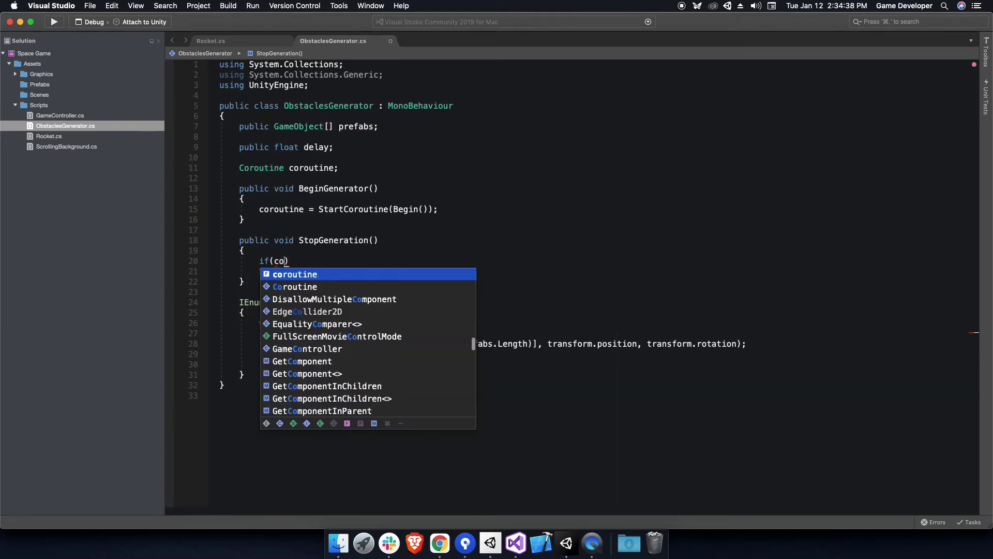
{"action": "type", "text": "routine!=n"}
{"action": "key", "text": "Down"}
{"action": "key", "text": "Home"}
{"action": "key", "text": "Tab"}
Save ObstaclesGenerator.cs and open GameController.cs
{"action": "key", "text": "super+s"}
{"action": "double_click", "coordinate": [59, 115]}
{"action": "key", "text": "Return"}
{"action": "key", "text": "Return"}
Add public obstaclesGenerator and speed fields and call obstaclesGenerator.BeginGenerator() in Start
{"action": "type", "text": "Obs o;"}
{"action": "left_click", "coordinate": [239, 126]}
{"action": "type", "text": "public"}
{"action": "left_click", "coordinate": [259, 178]}
{"action": "type", "text": "ob.b"}
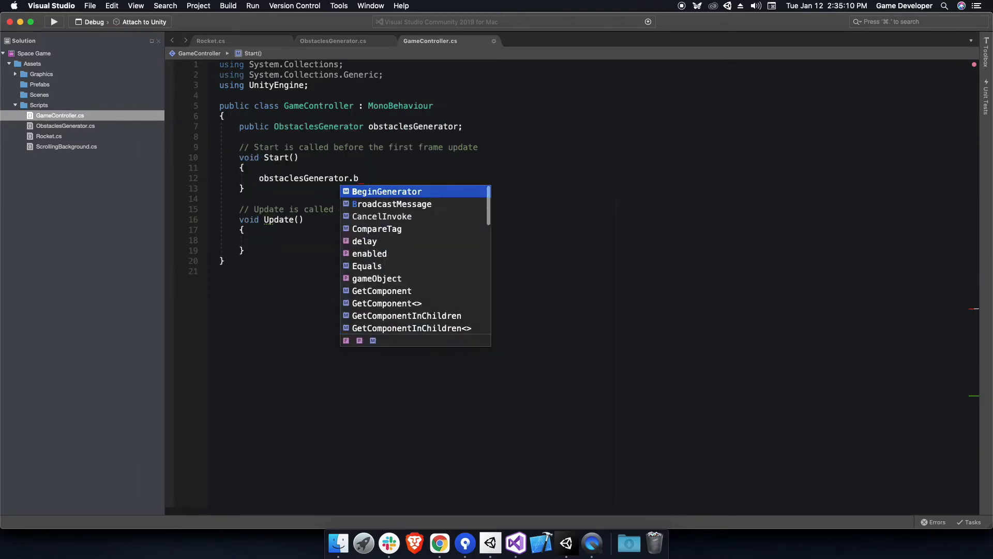
{"action": "type", "text": "();"}
{"action": "left_click", "coordinate": [475, 130]}
{"action": "key", "text": "Return"}
{"action": "key", "text": "Return"}
{"action": "type", "text": "public float speed;"}
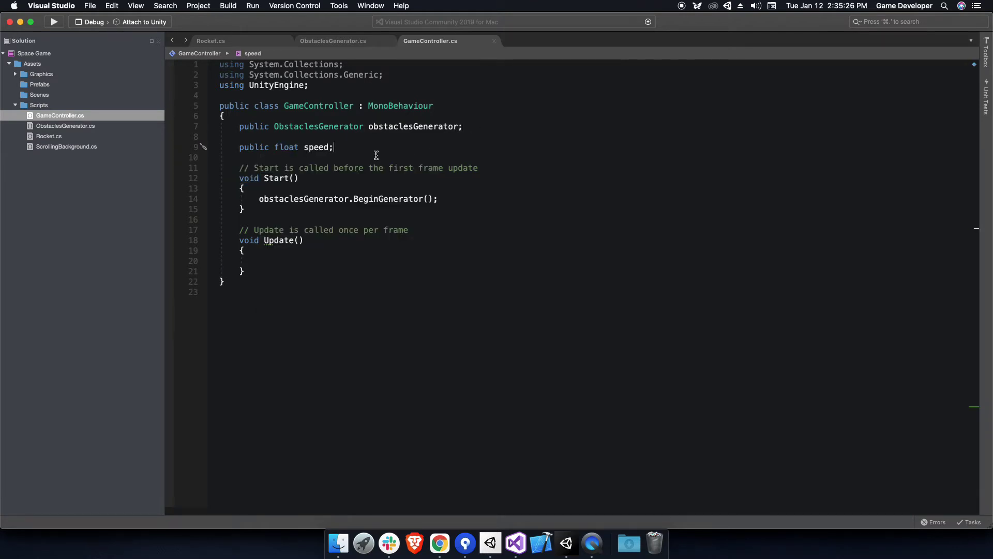
Add a public static GameController instance field and set instance = this in Start
{"action": "left_click", "coordinate": [416, 113]}
{"action": "key", "text": "Return"}
{"action": "key", "text": "Return"}
{"action": "key", "text": "Up"}
{"action": "type", "text": "public static GameController instance;"}
{"action": "key", "text": "Return"}
{"action": "type", "text": "ins"}
{"action": "key", "text": "Return"}
{"action": "type", "text": "= this;"}
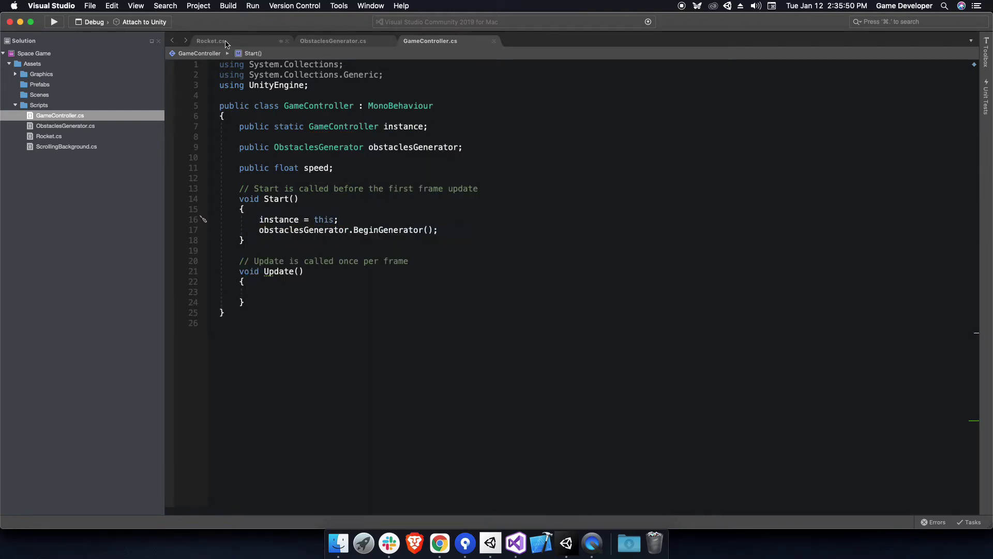
{"action": "left_click", "coordinate": [226, 44]}
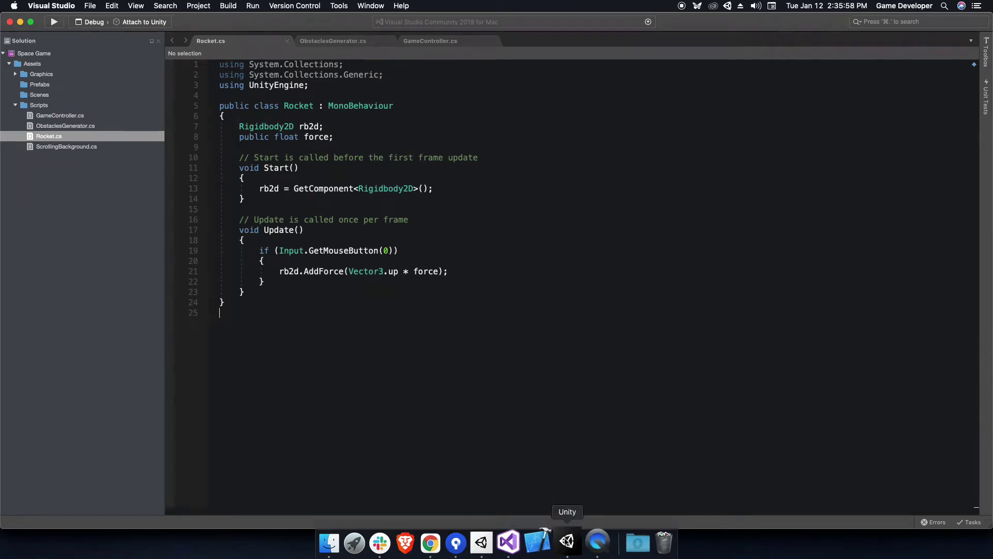
{"action": "left_click", "coordinate": [566, 543]}
Create an empty Gamecontroller object and attach the GameController script
{"action": "left_click", "coordinate": [27, 80]}
{"action": "right_click", "coordinate": [60, 138]}
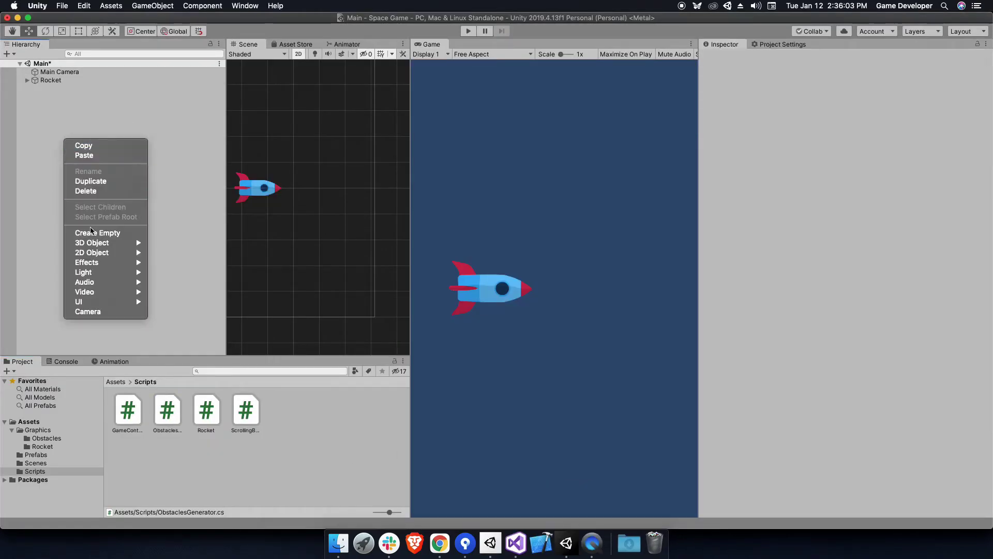
{"action": "left_click", "coordinate": [117, 230]}
{"action": "type", "text": "Gamecontr"}
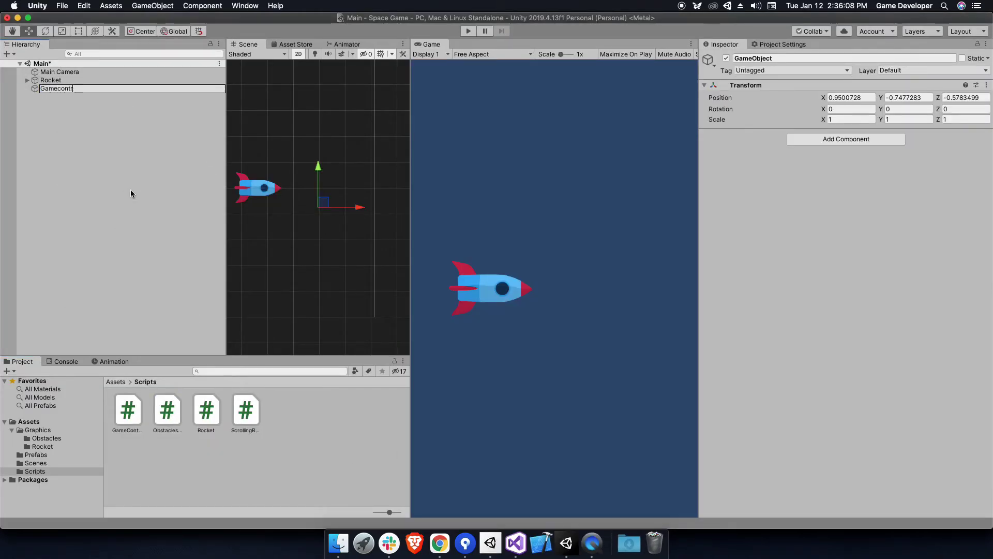
{"action": "type", "text": "oller"}
{"action": "key", "text": "Return"}
{"action": "left_click_drag", "start_coordinate": [128, 411], "coordinate": [802, 157]}
Create an empty ObstacleGenerator object and attach the ObstaclesGenerator script
{"action": "right_click", "coordinate": [92, 289]}
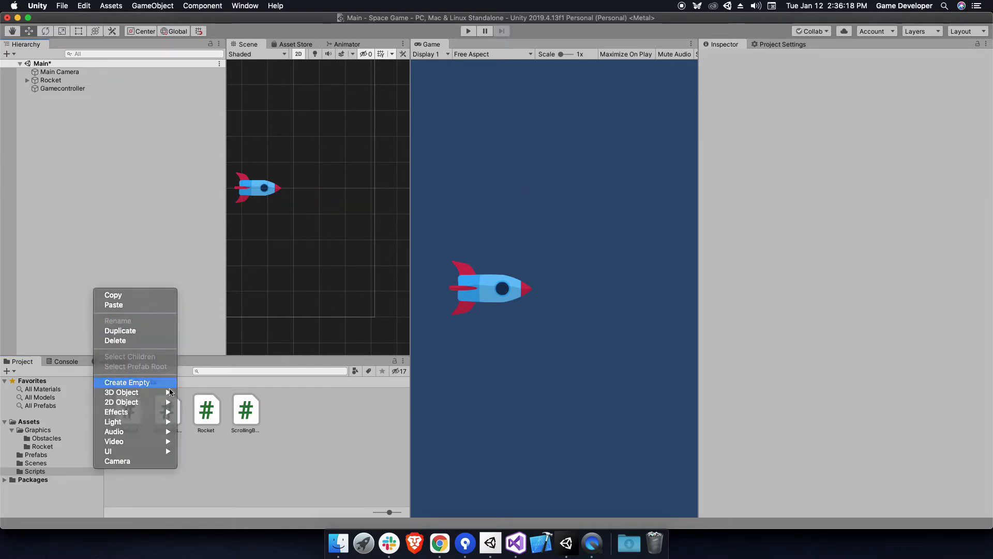
{"action": "left_click", "coordinate": [170, 382]}
{"action": "type", "text": "ObstacleGene"}
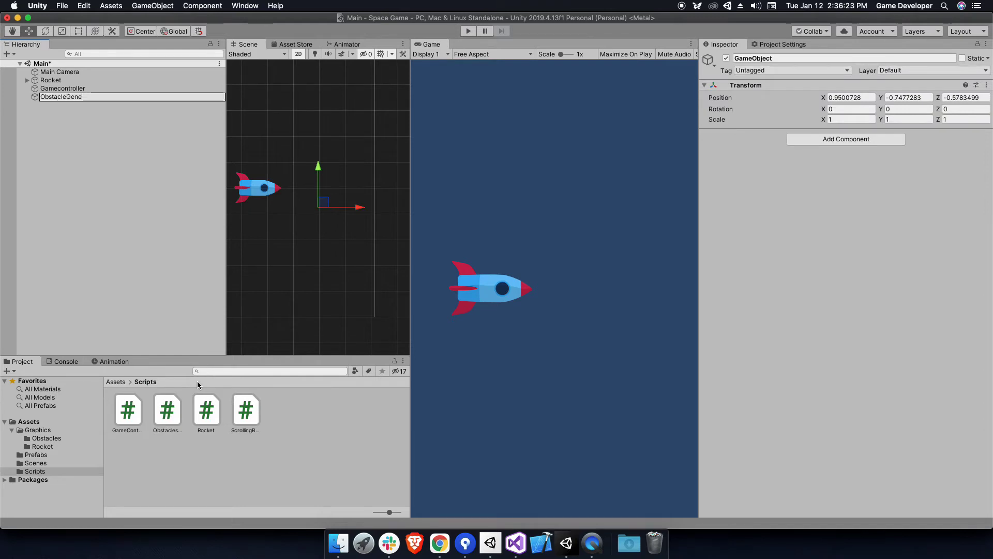
{"action": "key", "text": "Return"}
{"action": "left_click_drag", "start_coordinate": [168, 410], "coordinate": [852, 158]}
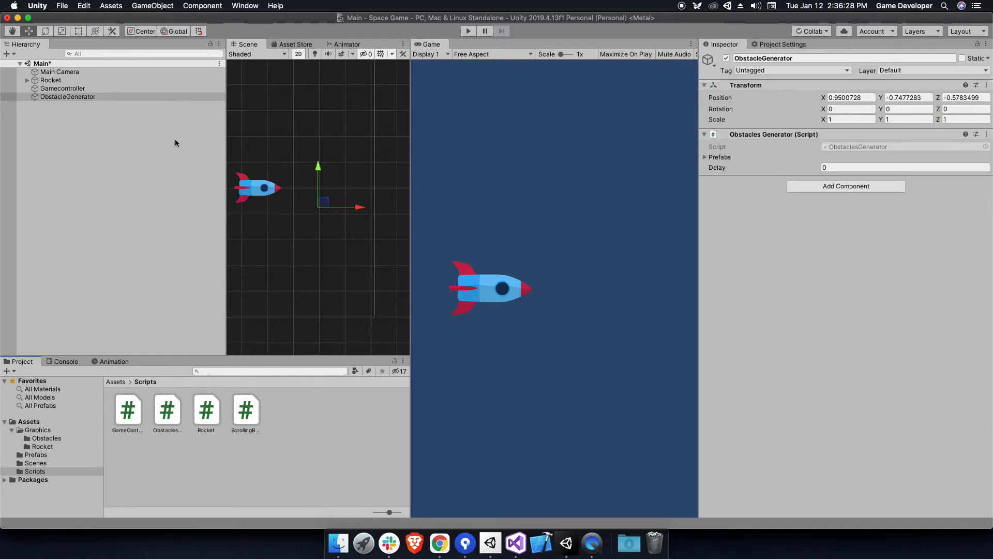
Assign ObstacleGenerator to Gamecontroller's Obstacles Generator field and set the generator's Delay to 4
{"action": "left_click", "coordinate": [63, 88]}
{"action": "left_click_drag", "start_coordinate": [68, 97], "coordinate": [849, 157]}
{"action": "left_click", "coordinate": [849, 168]}
{"action": "left_click", "coordinate": [68, 97]}
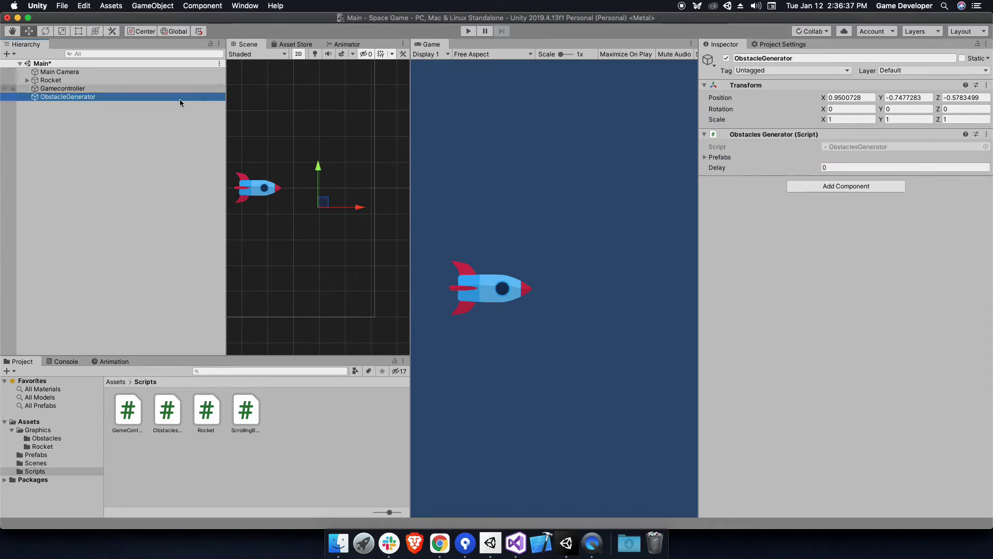
{"action": "left_click", "coordinate": [875, 167]}
{"action": "left_click", "coordinate": [718, 156]}
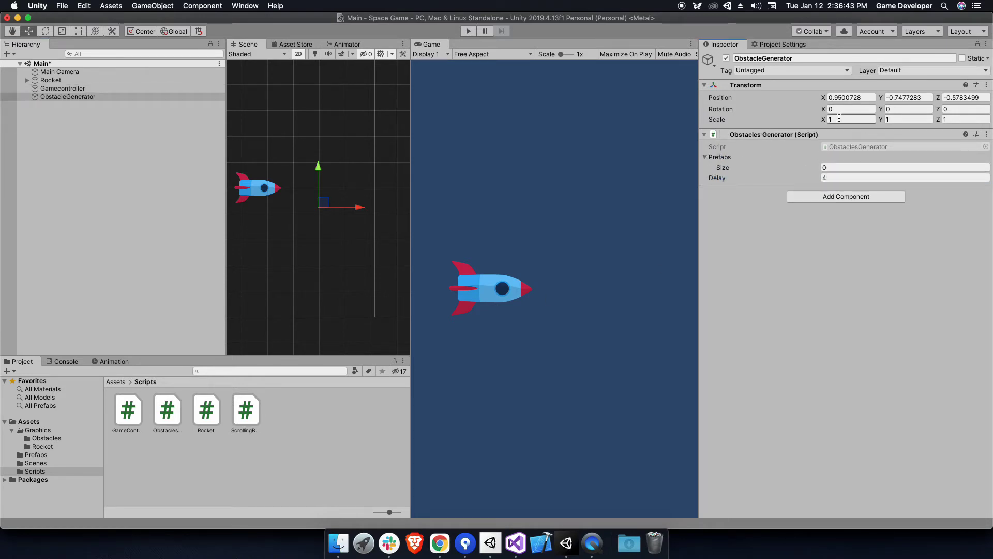
Place the Asteroid sprite in the scene and give it a Sphere Collider
{"action": "left_click", "coordinate": [46, 438]}
{"action": "left_click_drag", "start_coordinate": [128, 410], "coordinate": [325, 194]}
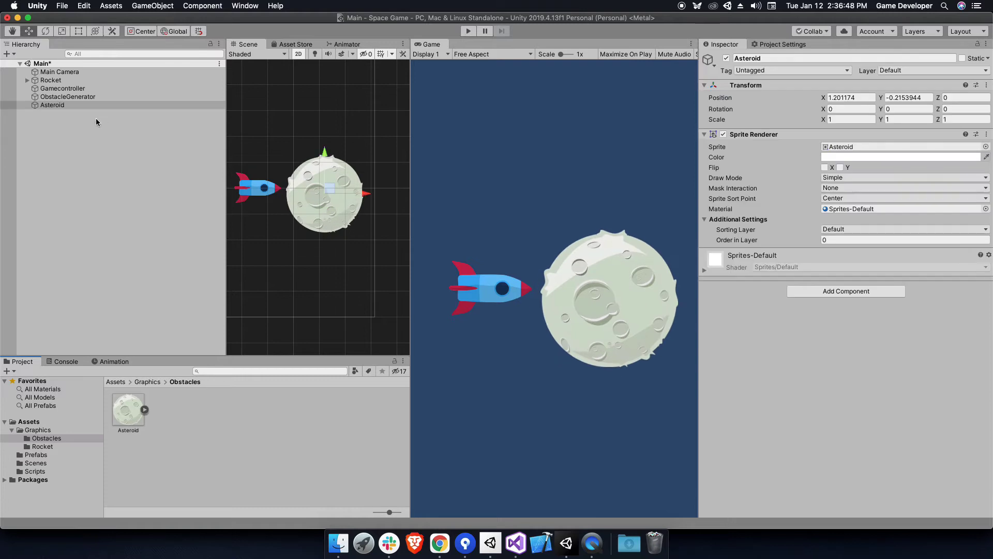
{"action": "scroll", "coordinate": [305, 184], "scroll_direction": "down", "scroll_amount": 5}
{"action": "left_click", "coordinate": [61, 105]}
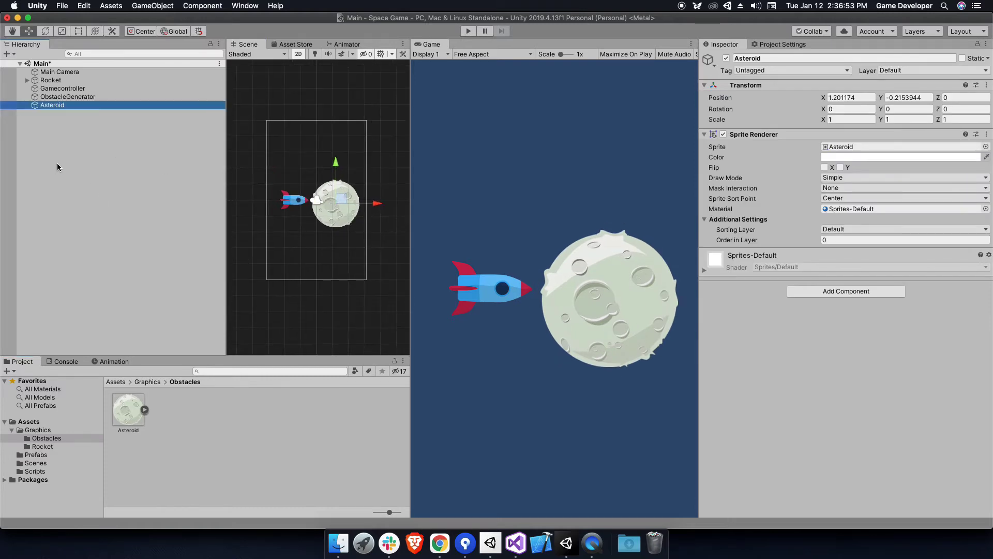
{"action": "left_click", "coordinate": [827, 291]}
{"action": "type", "text": "sp"}
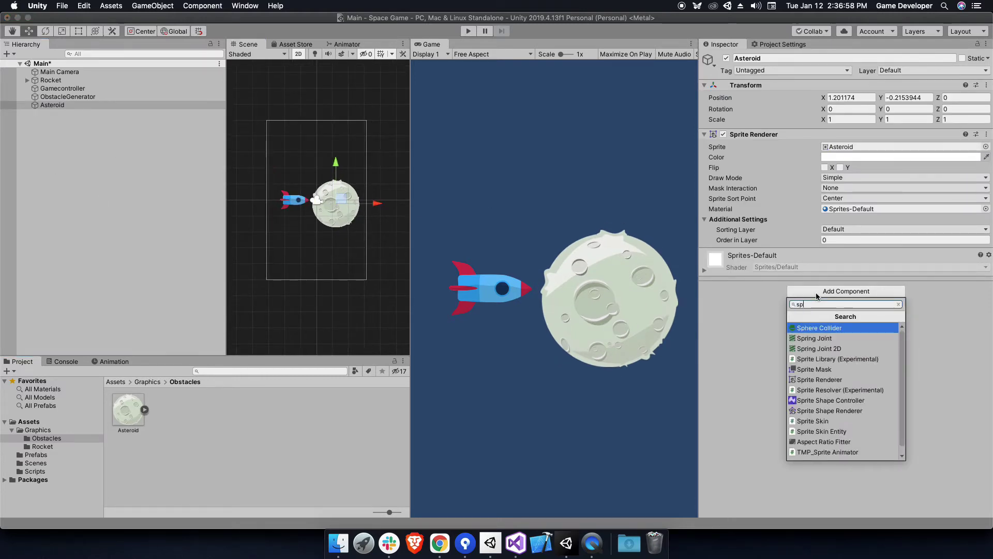
{"action": "key", "text": "Return"}
Save the Asteroid as a prefab in the Prefabs folder and delete the scene instance
{"action": "scroll", "coordinate": [329, 208], "scroll_direction": "up", "scroll_amount": 5}
{"action": "left_click", "coordinate": [51, 105]}
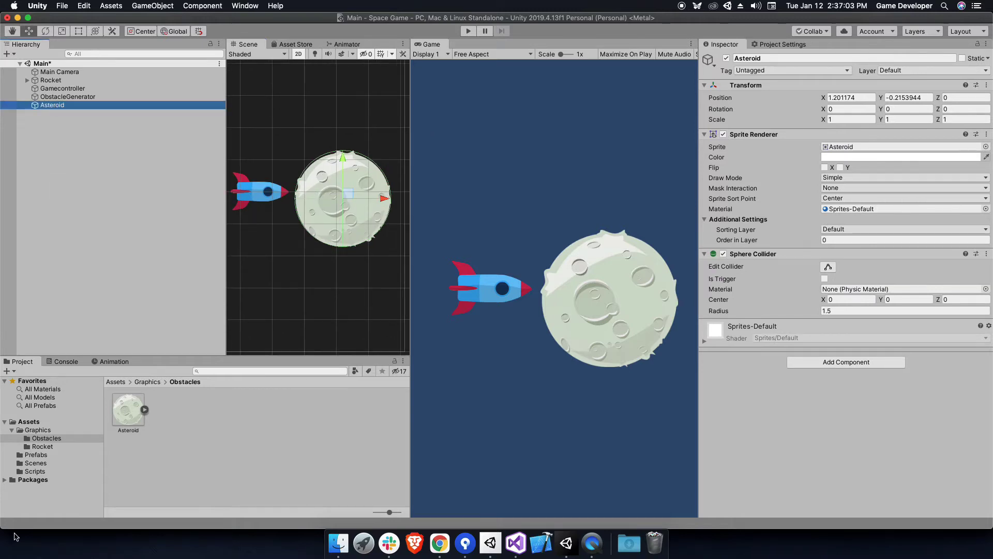
{"action": "left_click", "coordinate": [36, 454]}
{"action": "left_click_drag", "start_coordinate": [62, 105], "coordinate": [200, 427]}
{"action": "right_click", "coordinate": [58, 105]}
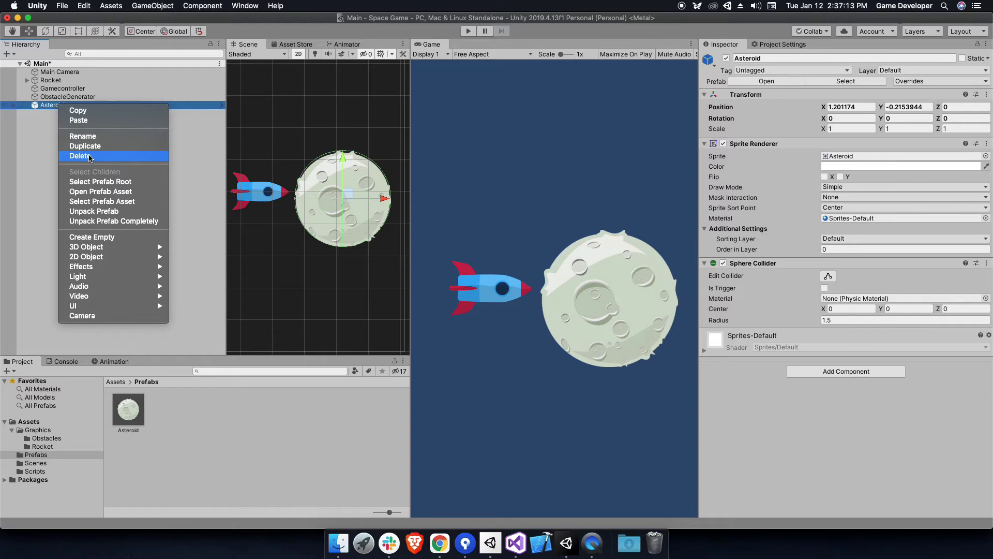
{"action": "left_click", "coordinate": [90, 156]}
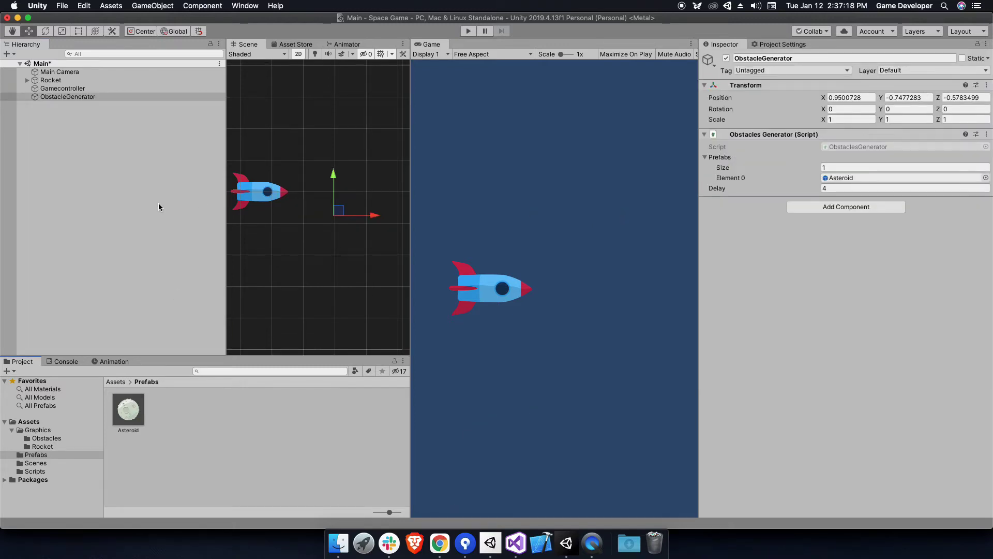
Move the generator offscreen right of the camera to X 7.58 and enter Play mode
{"action": "scroll", "coordinate": [320, 228], "scroll_direction": "down", "scroll_amount": 5}
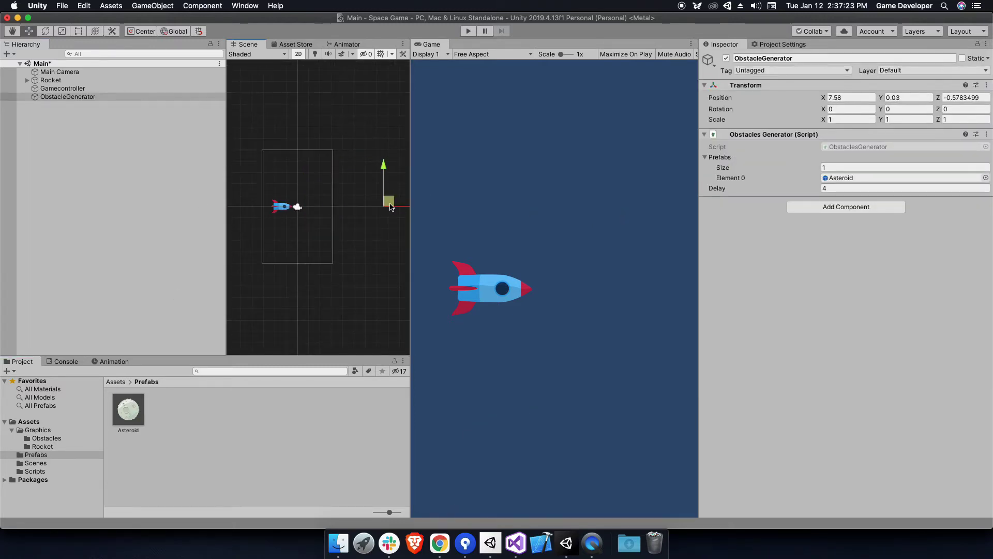
{"action": "left_click", "coordinate": [281, 257]}
{"action": "middle_click_drag", "start_coordinate": [339, 181], "coordinate": [322, 164]}
{"action": "left_click", "coordinate": [174, 235]}
{"action": "left_click", "coordinate": [110, 89]}
{"action": "left_click", "coordinate": [462, 30]}
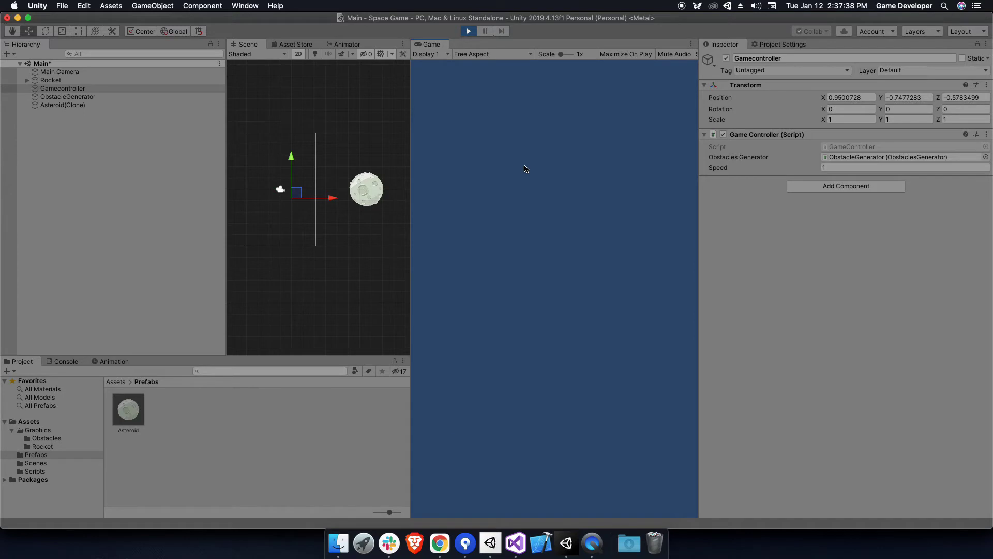
Inspect the spawned asteroid clones, stop Play mode, and check ObstaclesGenerator.cs
{"action": "left_click", "coordinate": [368, 182]}
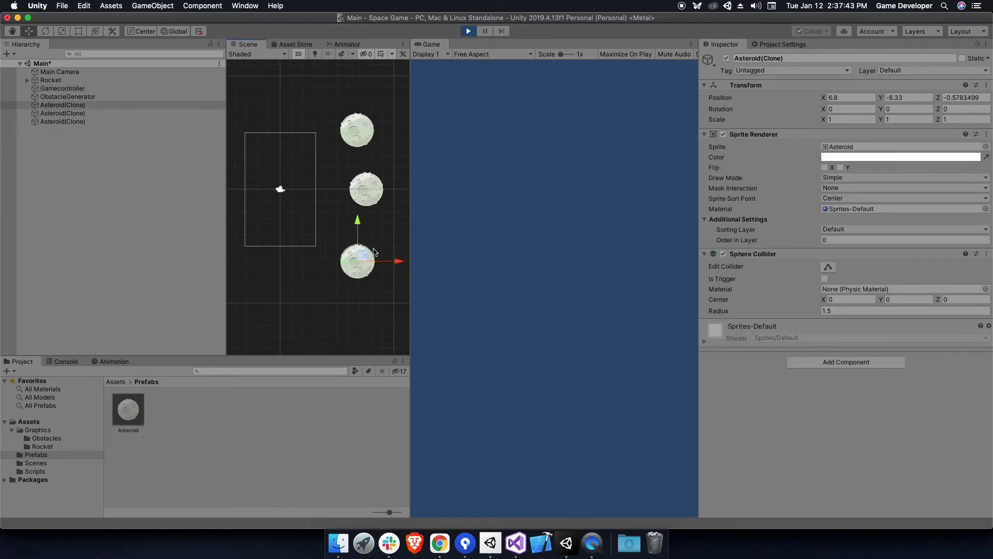
{"action": "left_click", "coordinate": [394, 155]}
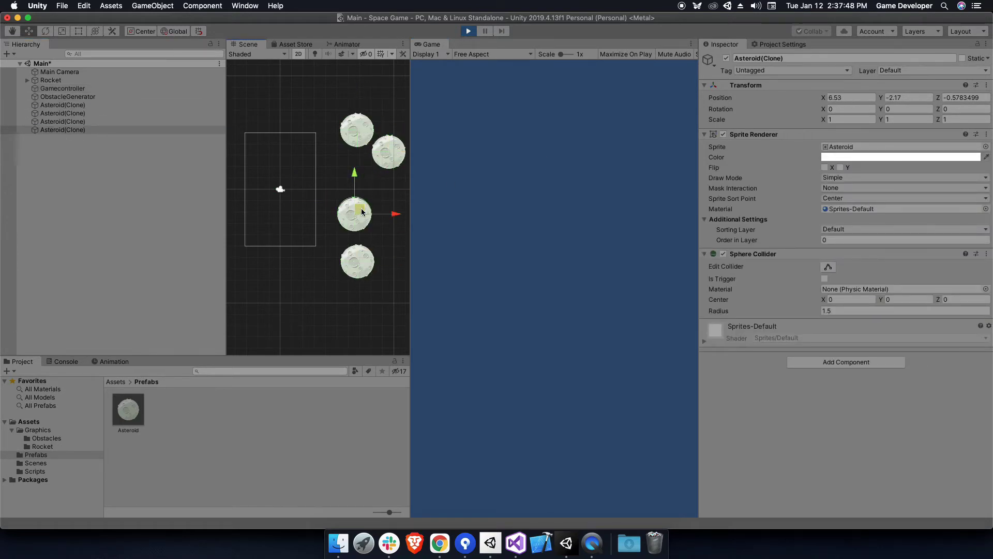
{"action": "key", "text": "super+p"}
{"action": "left_click", "coordinate": [516, 533]}
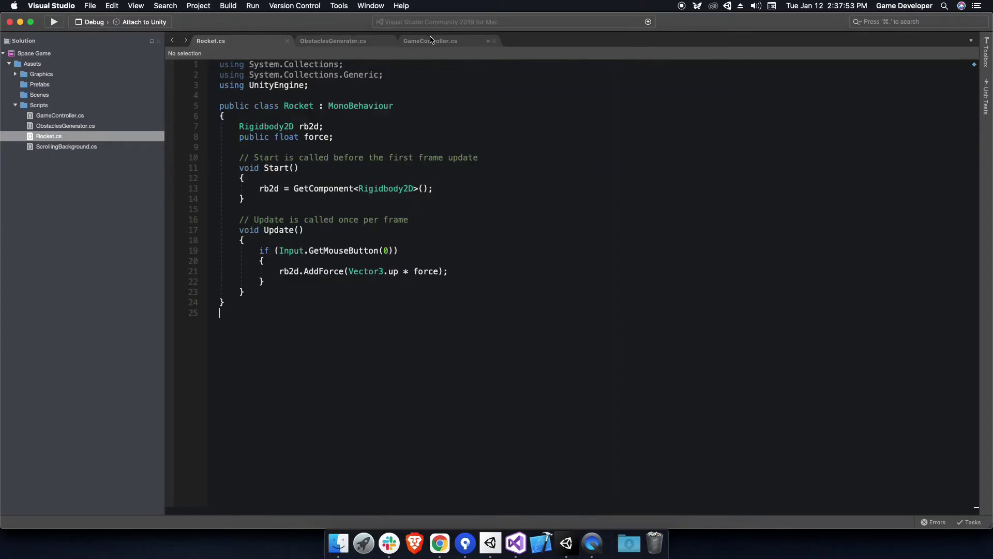
{"action": "key", "text": "super+shift+bracketright"}
{"action": "left_click", "coordinate": [566, 543]}
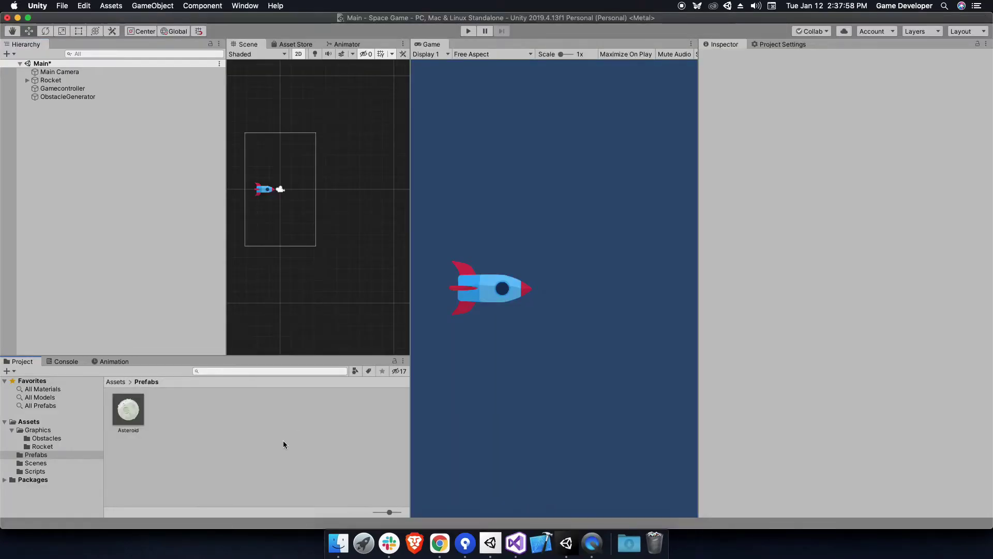
Create a new C# script named Obstacle in the Scripts folder
{"action": "left_click", "coordinate": [34, 470]}
{"action": "right_click", "coordinate": [202, 440]}
{"action": "mouse_move", "coordinate": [259, 275]}
{"action": "left_click", "coordinate": [378, 131]}
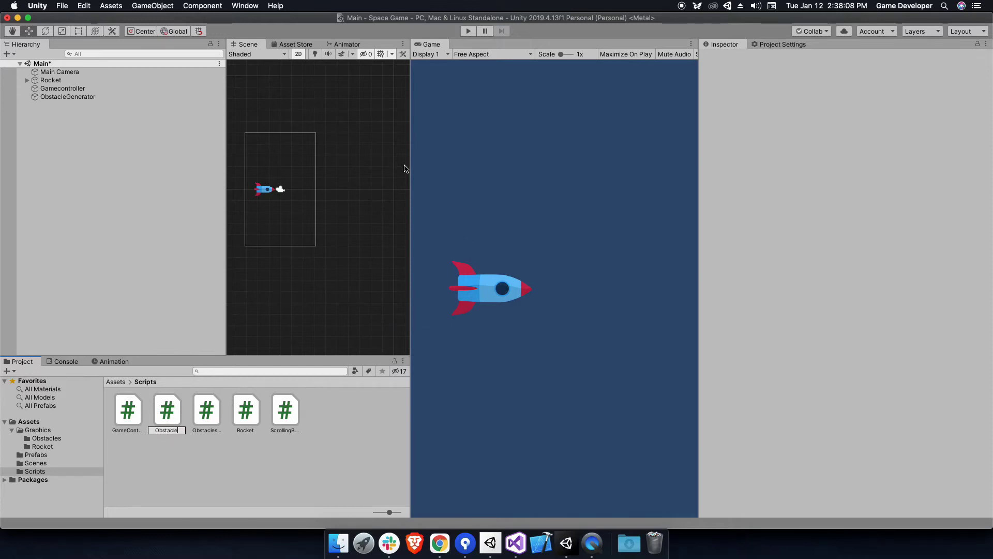
{"action": "key", "text": "Return"}
In Obstacle's Update, write transform.Translate(Vector3.left * Time.deltaTime * GameController.instance.speed)
{"action": "double_click", "coordinate": [166, 410]}
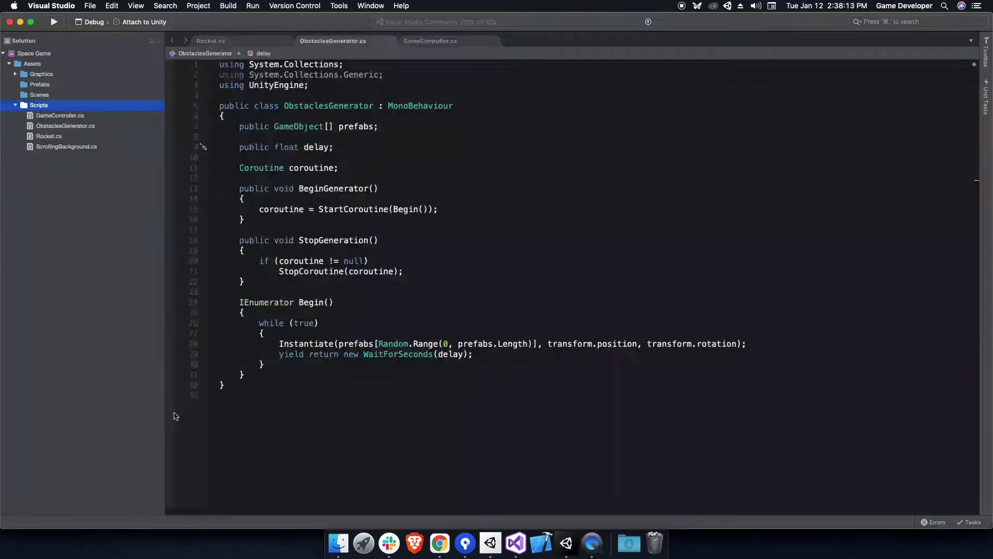
{"action": "key", "text": "Return"}
{"action": "key", "text": "Return"}
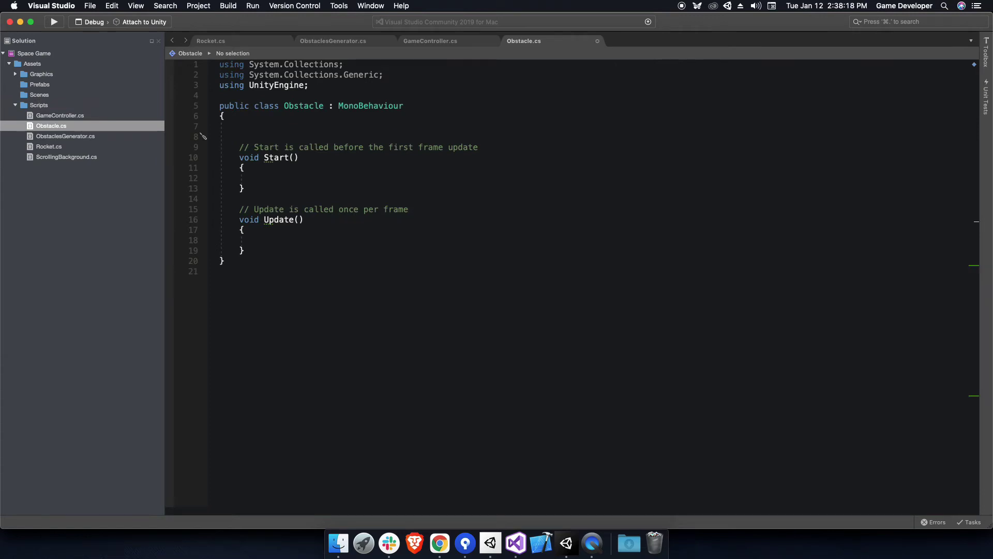
{"action": "key", "text": "super+z"}
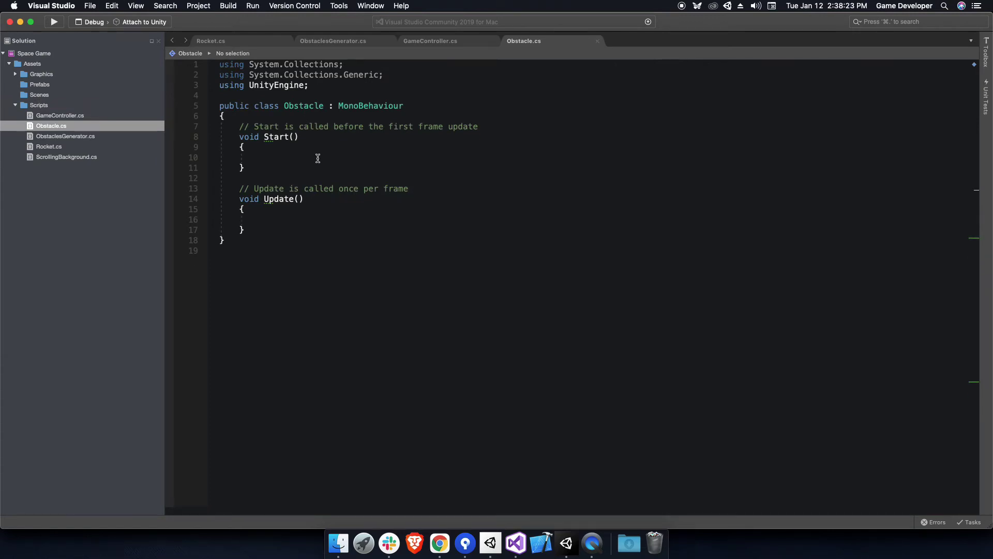
{"action": "type", "text": "transform.tra"}
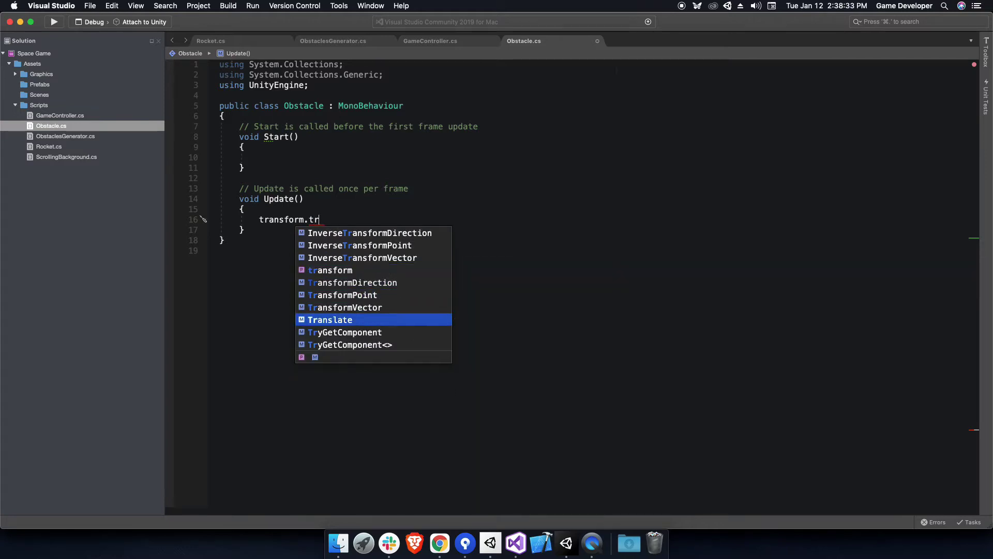
{"action": "type", "text": "((ve"}
{"action": "key", "text": "Tab"}
{"action": "type", "text": ".le"}
{"action": "key", "text": "Tab"}
{"action": "type", "text": "*ti"}
{"action": "key", "text": "Tab"}
{"action": "type", "text": ".de"}
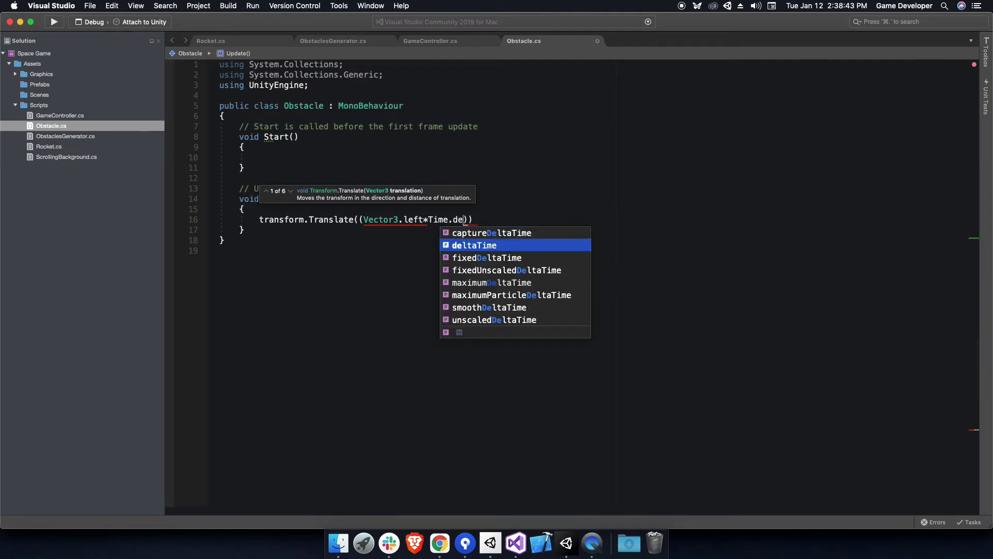
{"action": "key", "text": "Tab"}
{"action": "type", "text": "*Gam"}
{"action": "key", "text": "Tab"}
{"action": "type", "text": ".in"}
{"action": "key", "text": "Tab"}
{"action": "type", "text": ".sp"}
{"action": "key", "text": "Tab"}
{"action": "type", "text": ";"}
{"action": "key", "text": "BackSpace"}
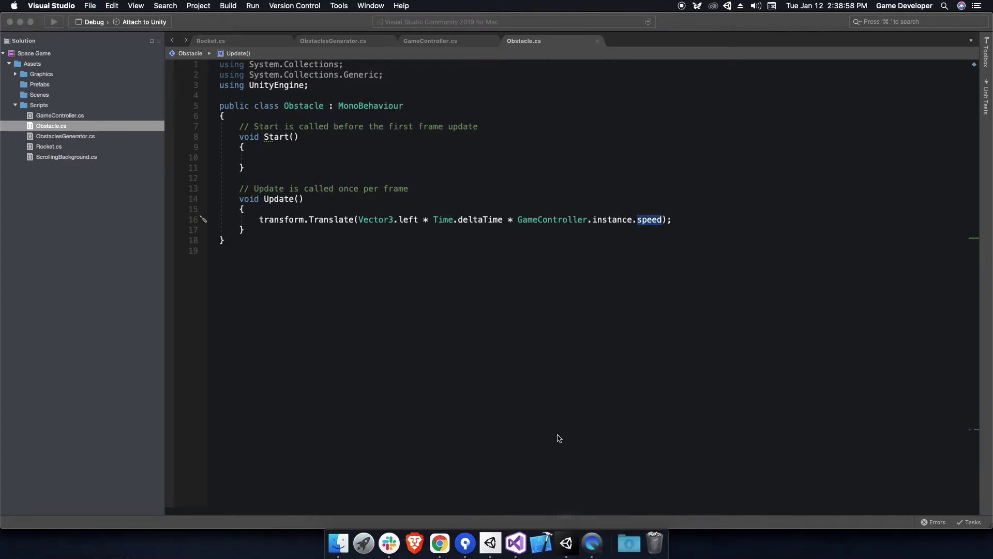
{"action": "key", "text": "super+Tab"}
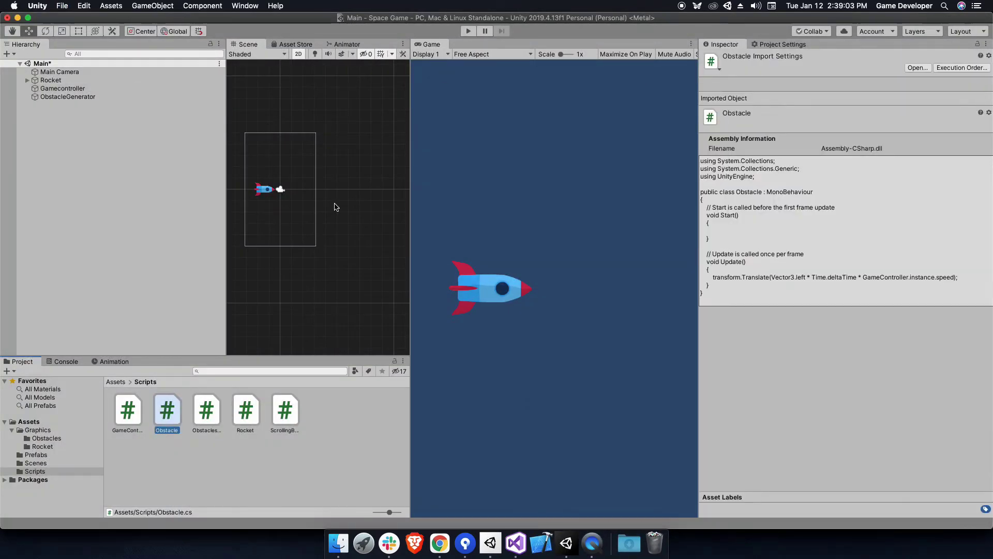
Add the Obstacle script to the Asteroid prefab and return to the Main scene
{"action": "left_click", "coordinate": [51, 455]}
{"action": "double_click", "coordinate": [128, 409]}
{"action": "left_click", "coordinate": [872, 362]}
{"action": "key", "text": "BackSpace"}
{"action": "type", "text": "Obstacle"}
{"action": "key", "text": "Return"}
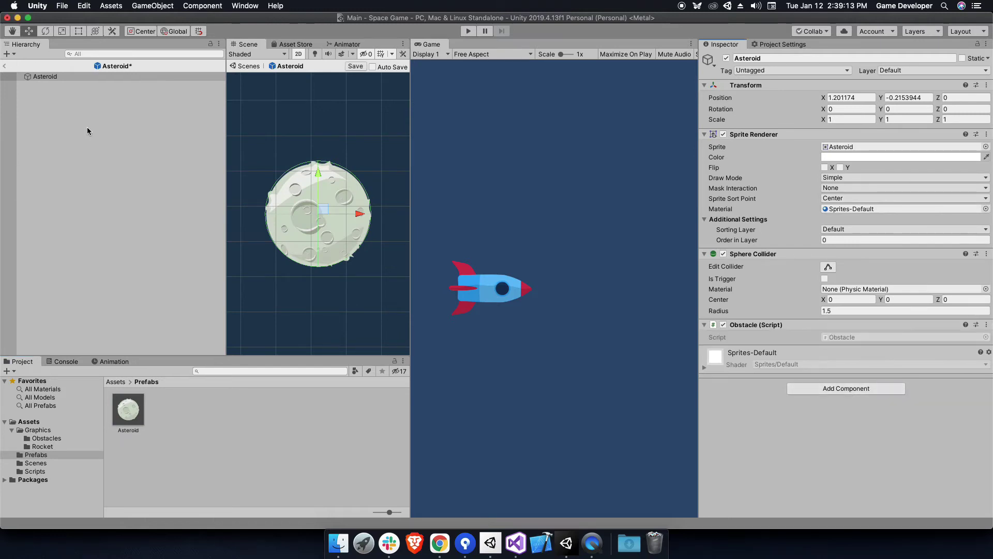
{"action": "left_click", "coordinate": [6, 60]}
Play-test the game, raising Gamecontroller Speed to 8.39 and lowering the generator's Delay to 0.49
{"action": "left_click", "coordinate": [468, 31]}
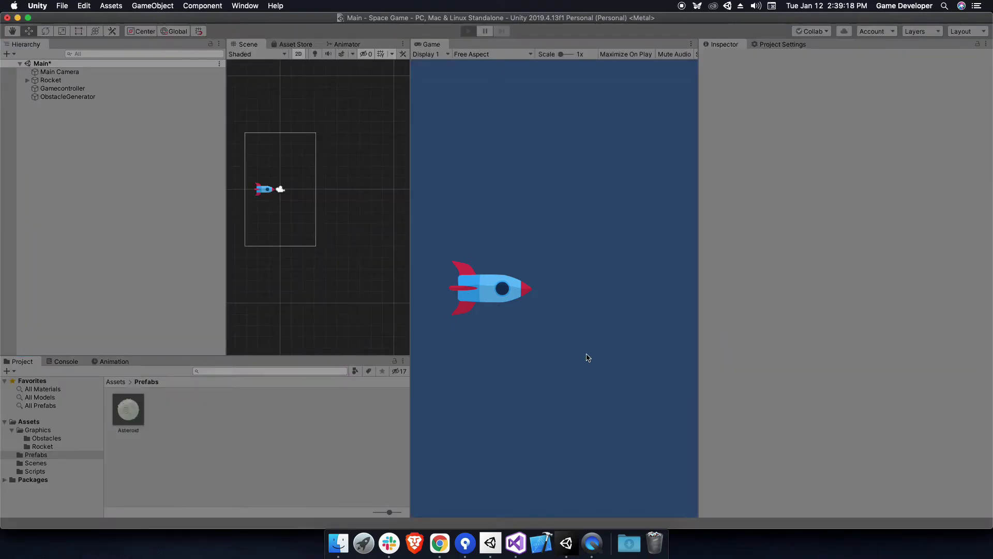
{"action": "left_click", "coordinate": [546, 348]}
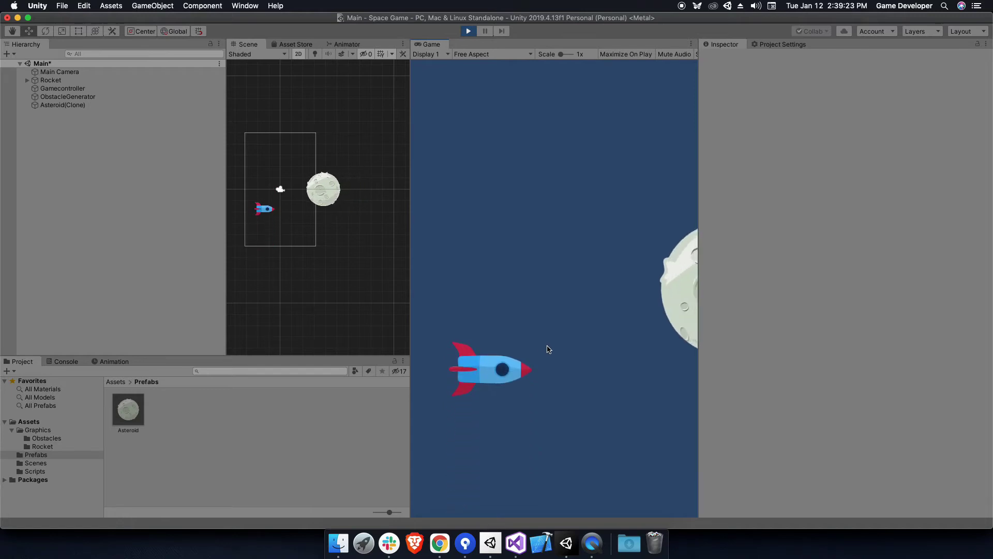
{"action": "left_click", "coordinate": [548, 347]}
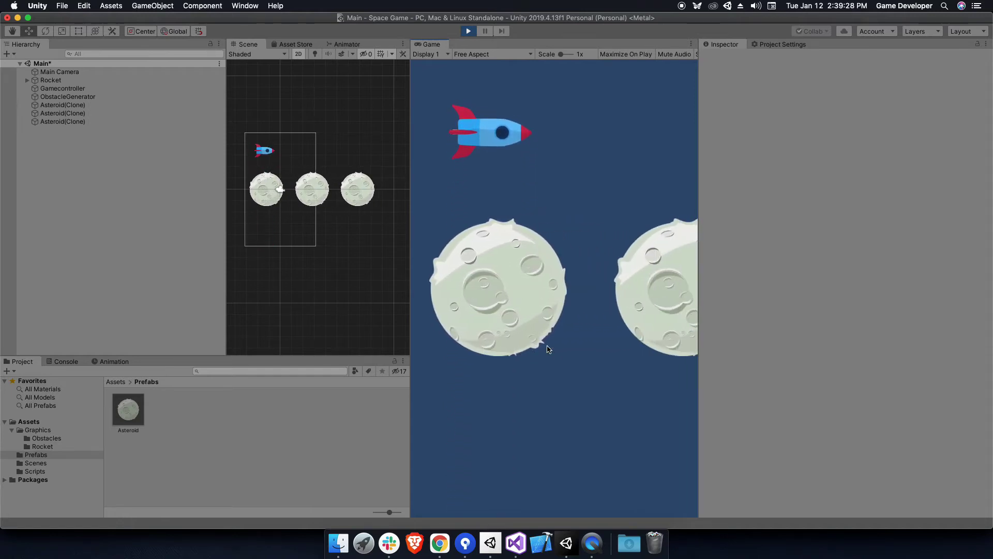
{"action": "left_click", "coordinate": [62, 89]}
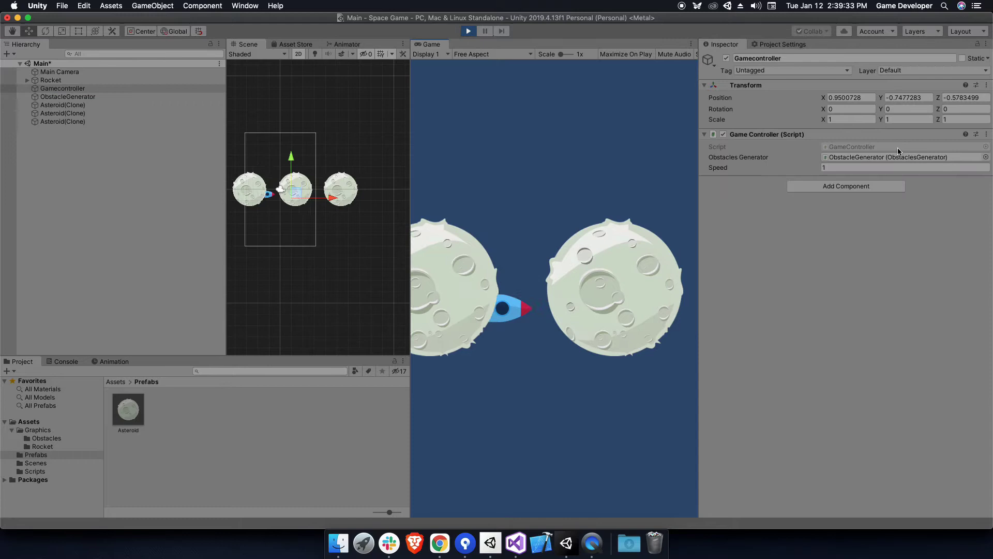
{"action": "left_click_drag", "start_coordinate": [719, 167], "coordinate": [816, 178]}
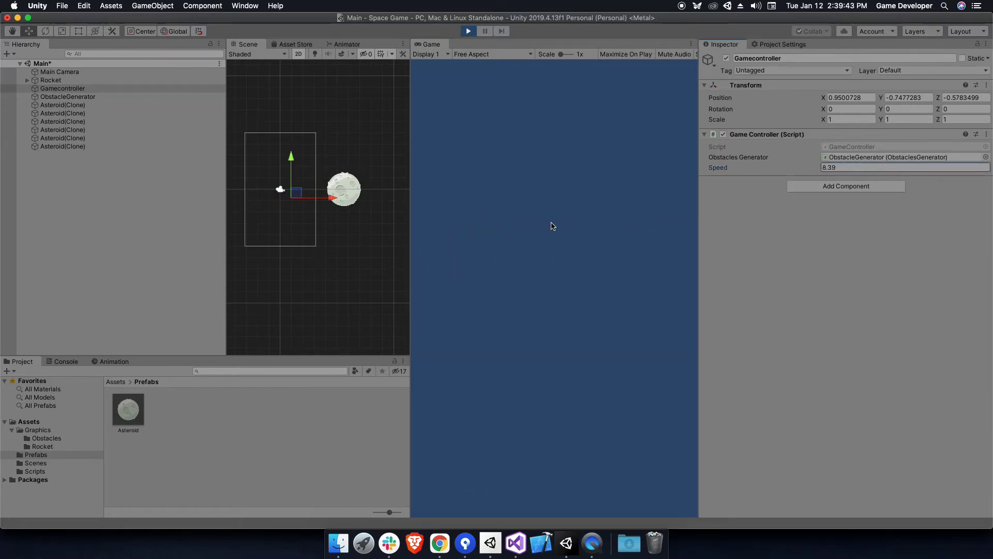
{"action": "left_click", "coordinate": [67, 97]}
{"action": "left_click_drag", "start_coordinate": [790, 193], "coordinate": [778, 193]}
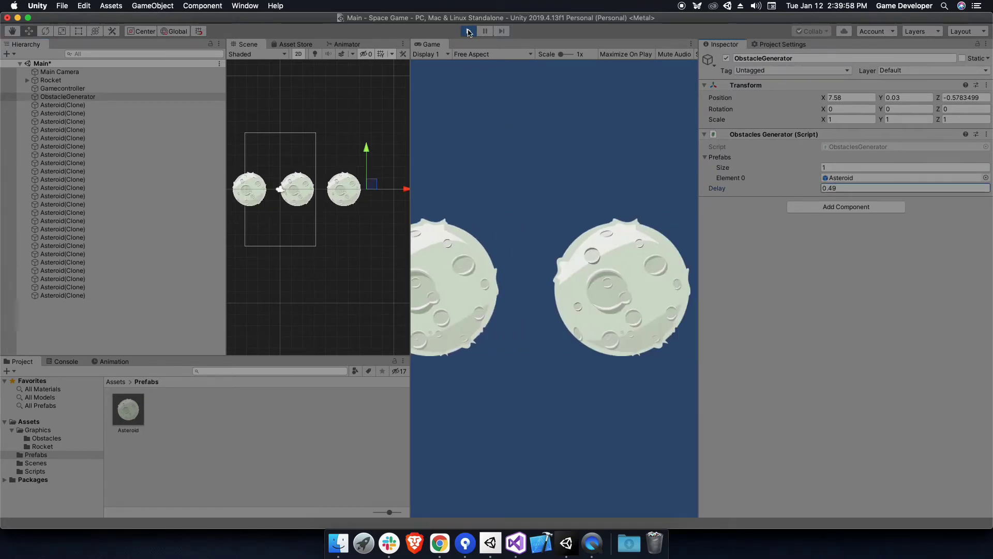
{"action": "left_click", "coordinate": [469, 32]}
Add float maxYLimit and minYLimit fields to ObstaclesGenerator
{"action": "left_click", "coordinate": [515, 543]}
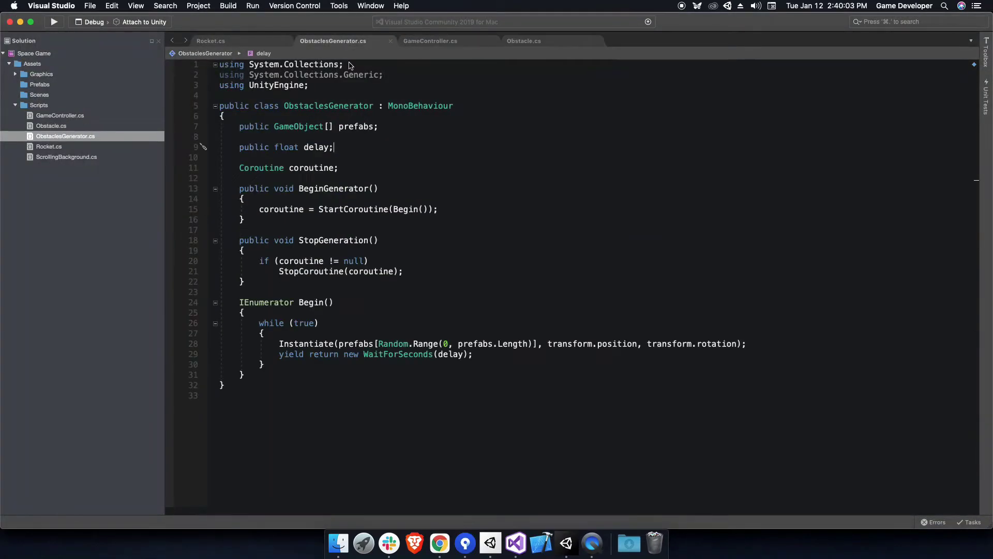
{"action": "key", "text": "Up"}
{"action": "key", "text": "Up"}
{"action": "key", "text": "Return"}
{"action": "key", "text": "Return"}
{"action": "type", "text": "public float maxYLimi"}
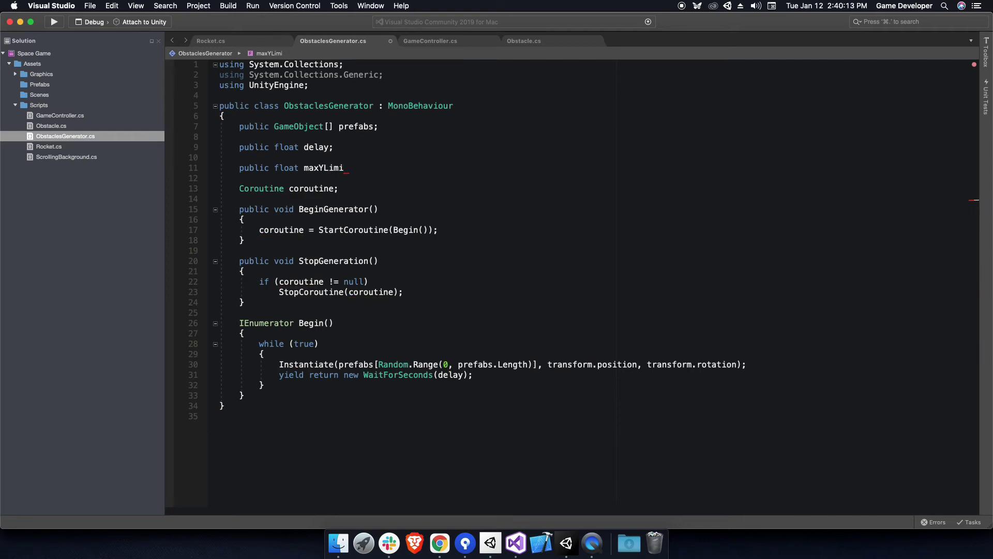
{"action": "type", "text": "t;"}
{"action": "key", "text": "Return"}
{"action": "type", "text": "float"}
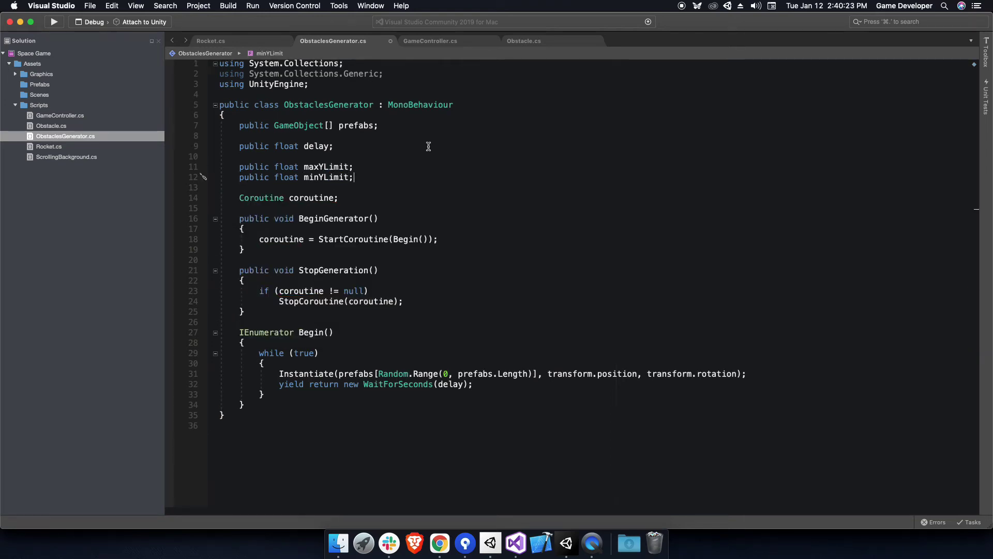
Change the spawn position to new Vector3(transform.position.x, Random.Range(minYLimit, maxYLimit))
{"action": "scroll", "coordinate": [445, 147], "scroll_direction": "down", "scroll_amount": 3}
{"action": "left_click", "coordinate": [543, 310]}
{"action": "type", "text": "new Vector3"}
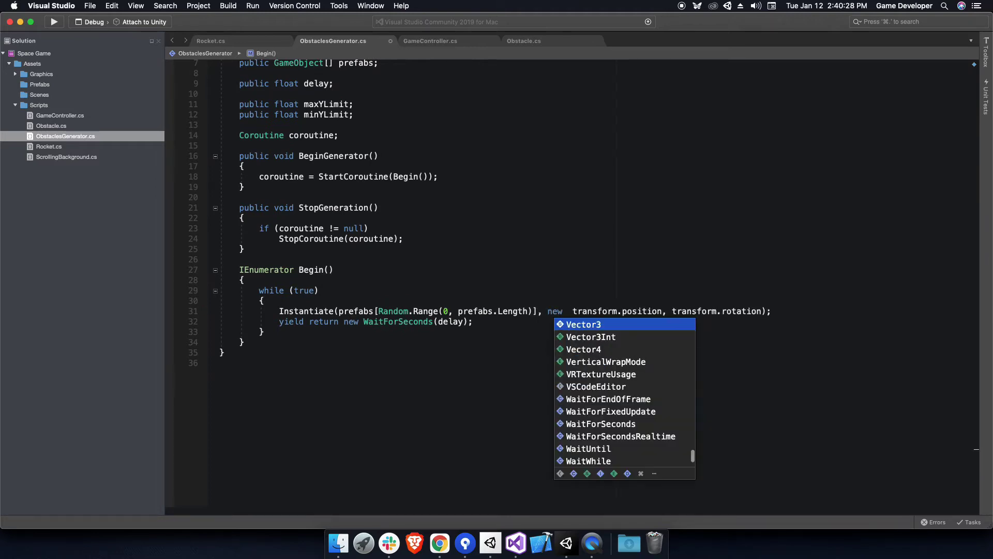
{"action": "type", "text": "("}
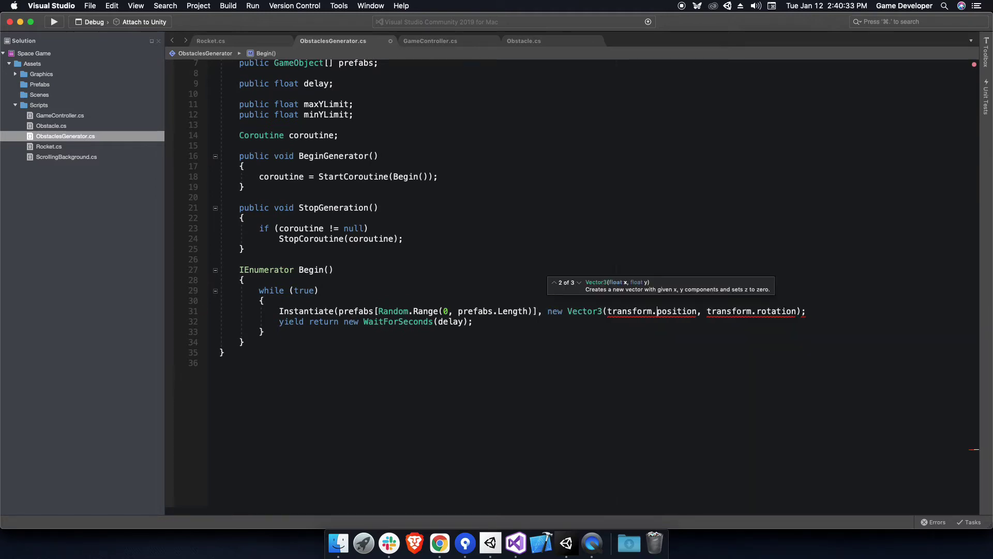
{"action": "left_click", "coordinate": [697, 311]}
{"action": "type", "text": ".x,Random.RandomRange"}
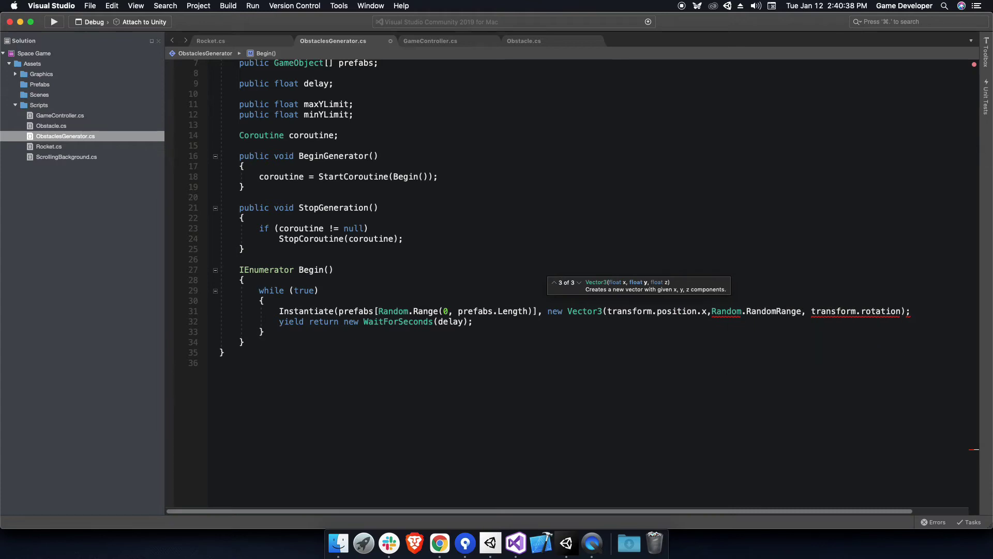
{"action": "type", "text": "g("}
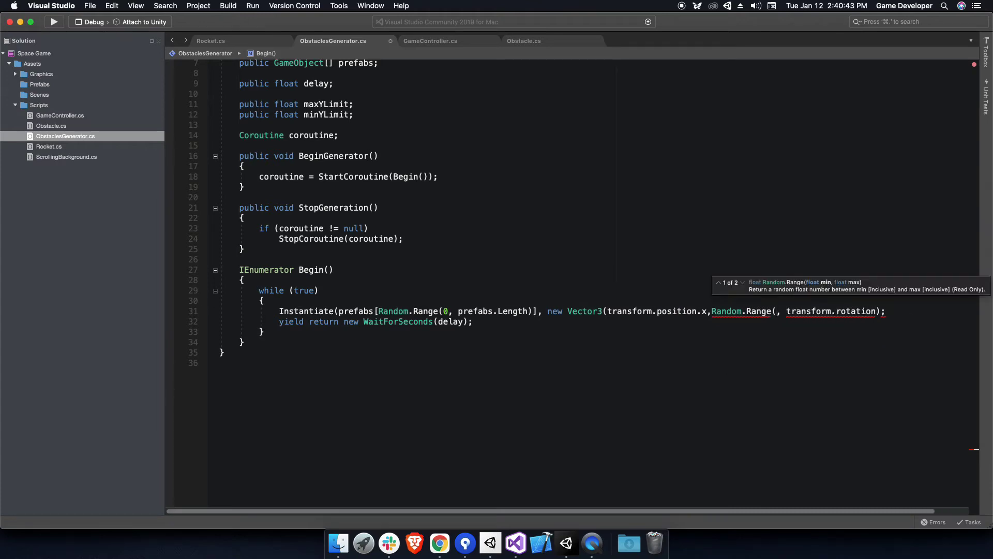
{"action": "type", "text": "min, max"}
{"action": "key", "text": "Tab"}
{"action": "type", "text": ")"}
{"action": "left_click", "coordinate": [584, 251]}
Play-test the game, thrusting the rocket upward several times among the asteroids
{"action": "left_click", "coordinate": [569, 530]}
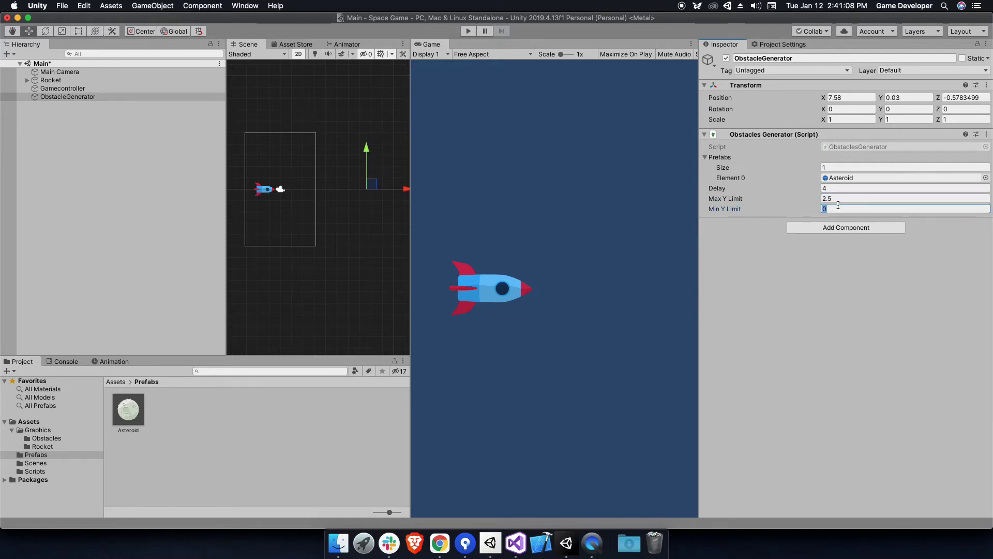
{"action": "left_click", "coordinate": [471, 32]}
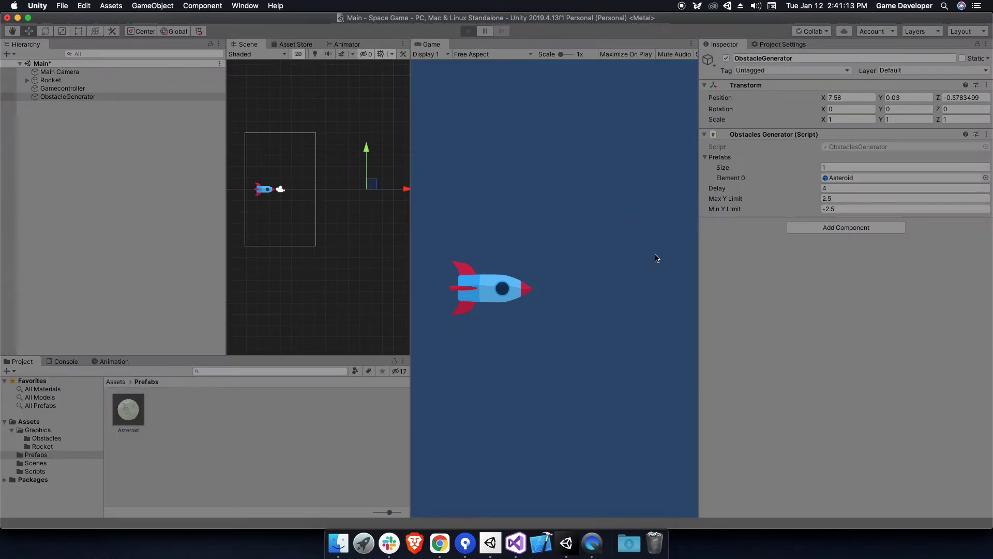
{"action": "left_click", "coordinate": [560, 281]}
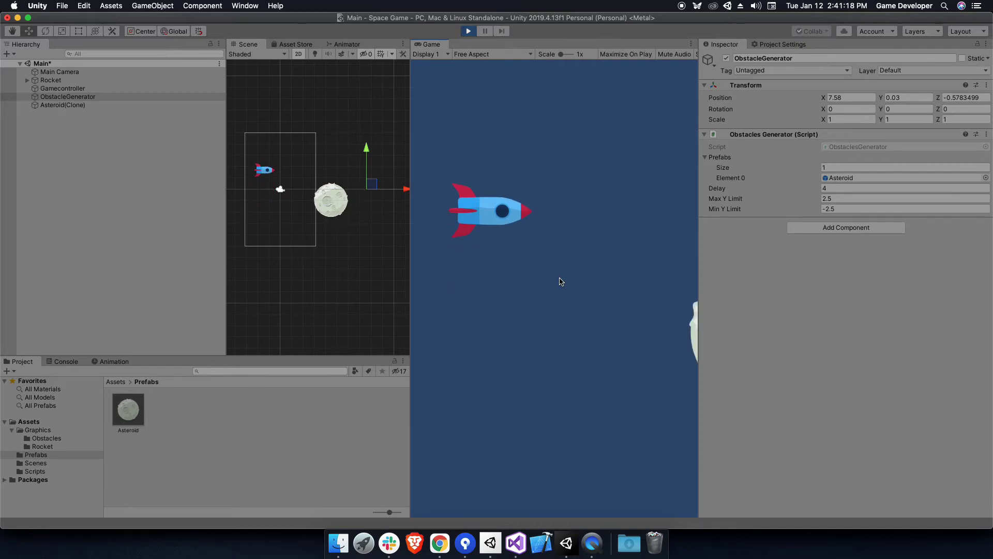
{"action": "left_click", "coordinate": [560, 282]}
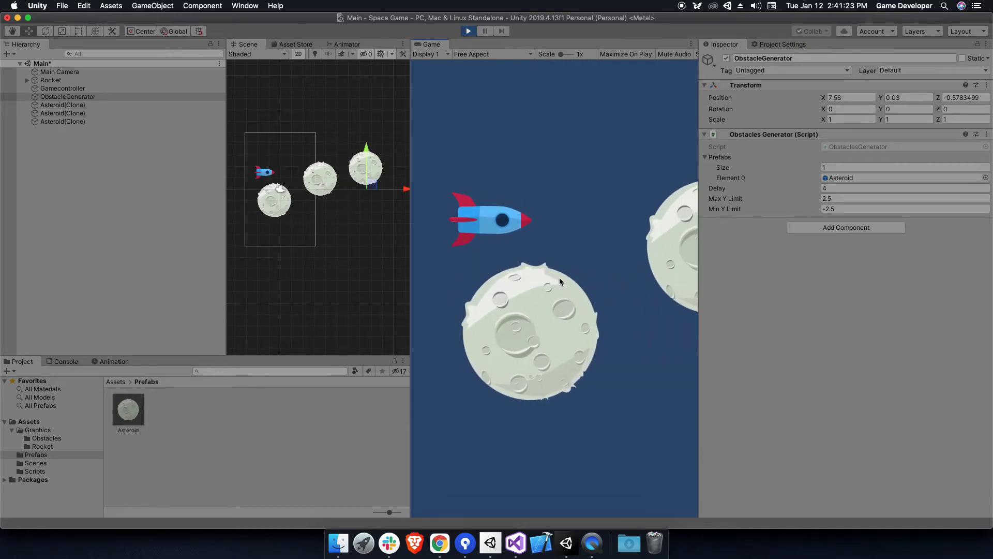
{"action": "left_click", "coordinate": [560, 282]}
{"action": "left_click", "coordinate": [559, 280]}
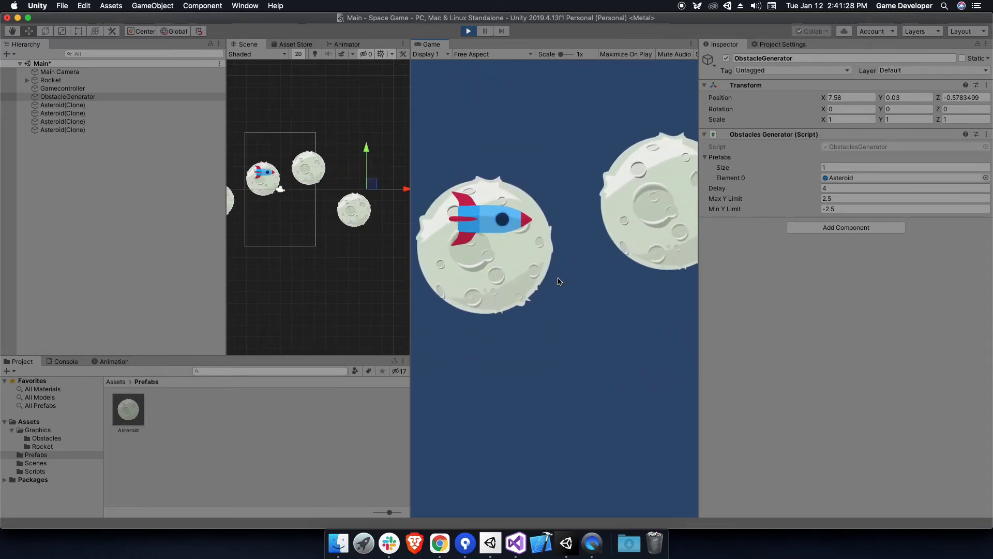
{"action": "left_click", "coordinate": [468, 31]}
Set the obstacle generator's Min Y Limit to -2.5, checking the Gamecontroller speed
{"action": "left_click", "coordinate": [145, 266]}
{"action": "left_click", "coordinate": [67, 96]}
{"action": "left_click", "coordinate": [62, 88]}
{"action": "left_click", "coordinate": [830, 167]}
{"action": "left_click", "coordinate": [67, 97]}
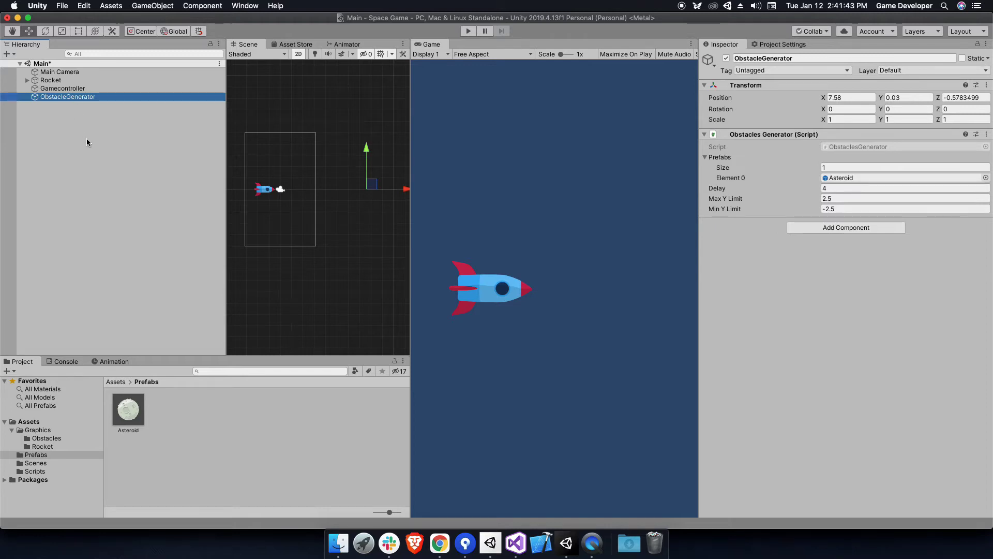
Play-test again with spacebar thrust as asteroids arrive at varied heights
{"action": "key", "text": "super+p"}
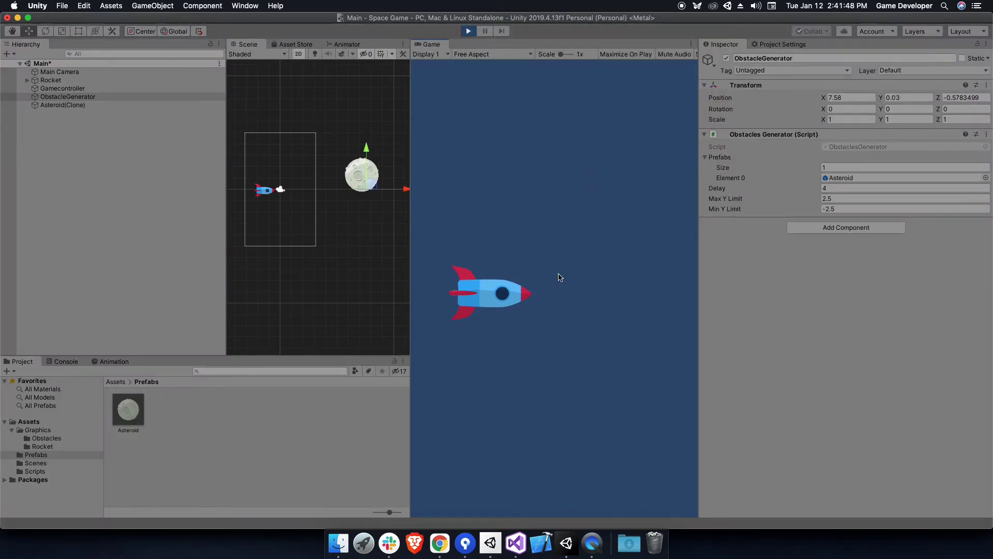
{"action": "key", "text": "space"}
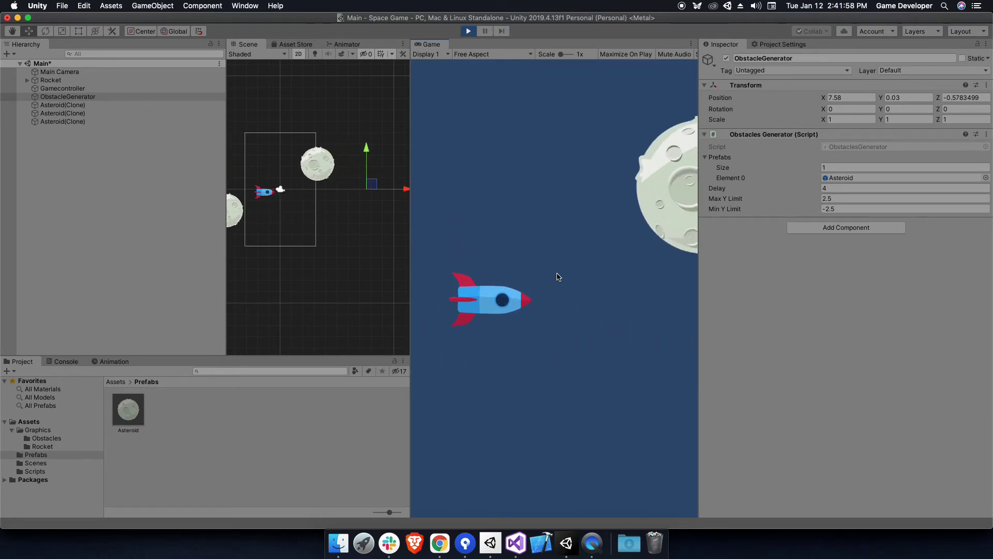
{"action": "key", "text": "space"}
{"action": "key", "text": "space"}
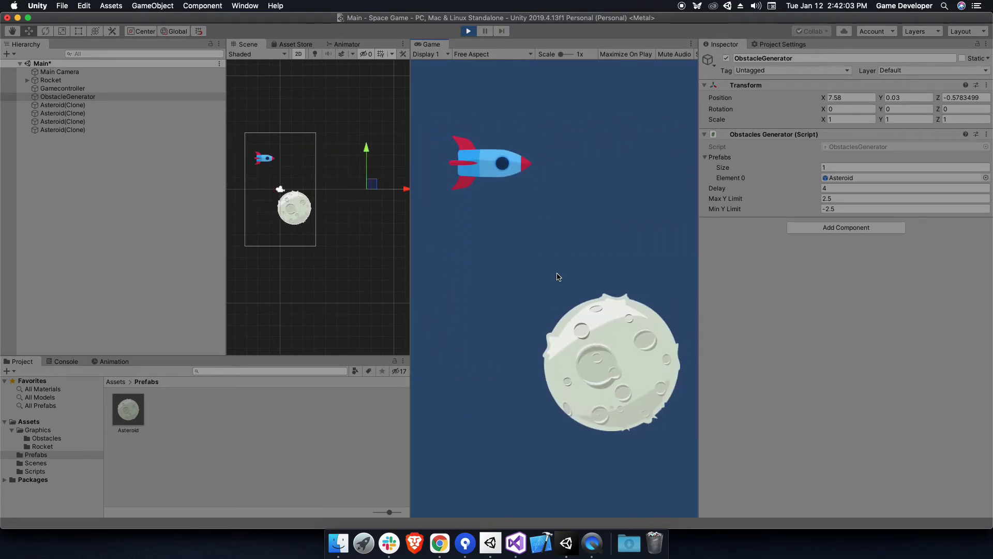
{"action": "key", "text": "space"}
{"action": "key", "text": "space"}
{"action": "key", "text": "space"}
{"action": "left_click", "coordinate": [468, 31]}
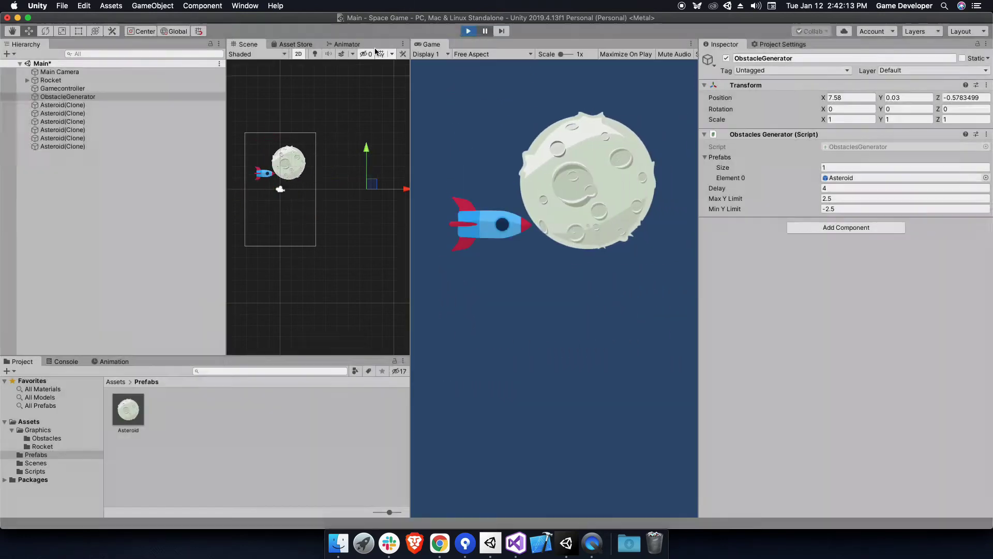
{"action": "left_click", "coordinate": [51, 80]}
{"action": "left_click", "coordinate": [837, 198]}
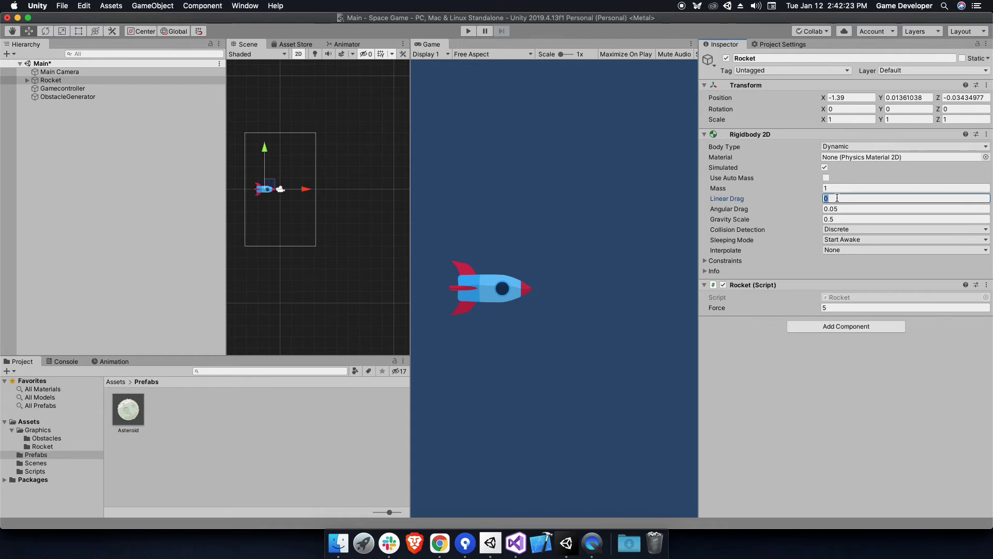
Play with the Rocket's Linear Drag at 0.5, thrusting upward several times before stopping
{"action": "key", "text": "super+p"}
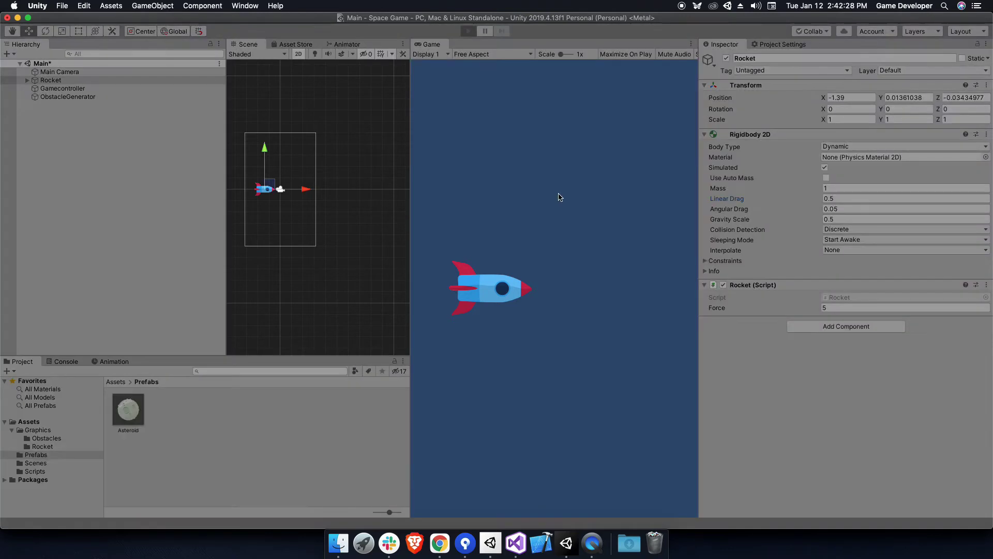
{"action": "left_click", "coordinate": [572, 258]}
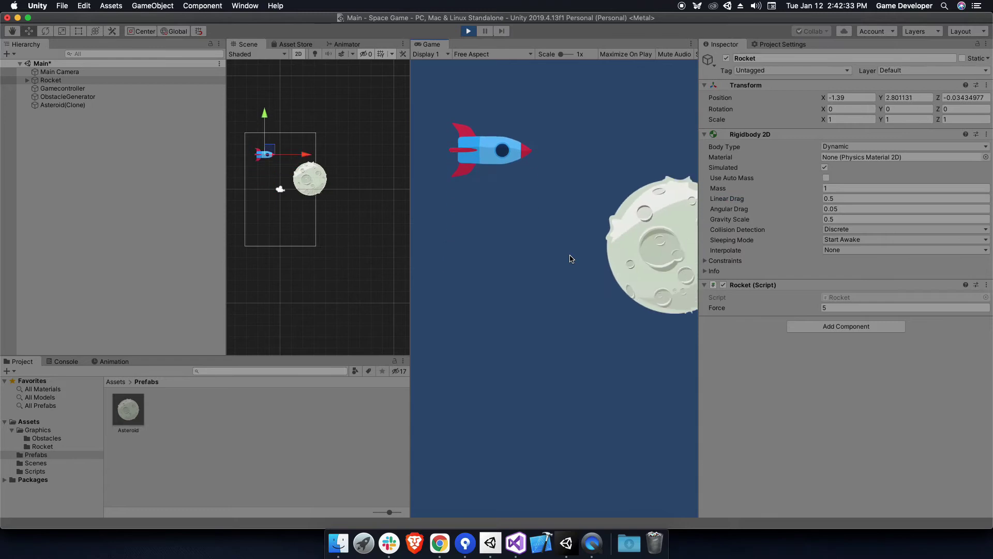
{"action": "left_click", "coordinate": [568, 257]}
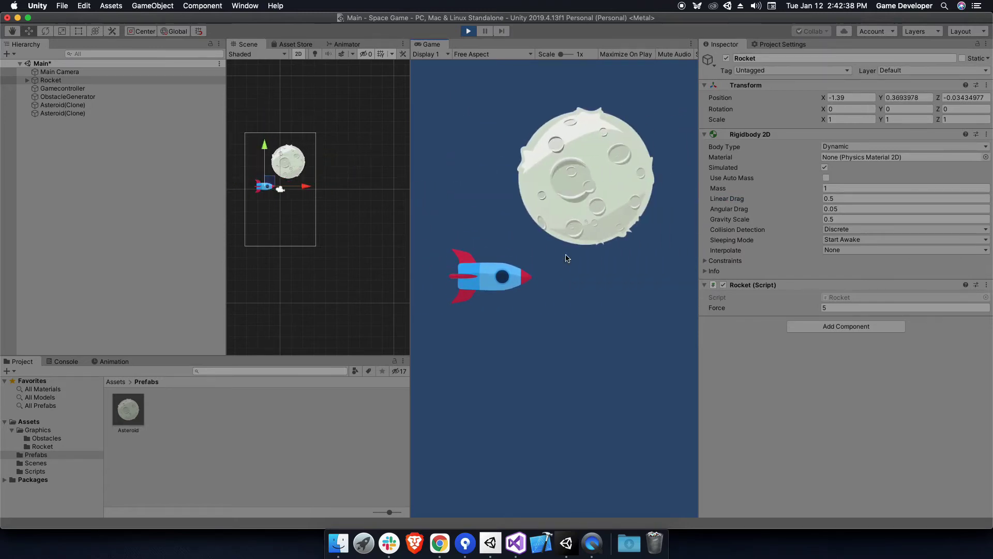
{"action": "left_click", "coordinate": [566, 257]}
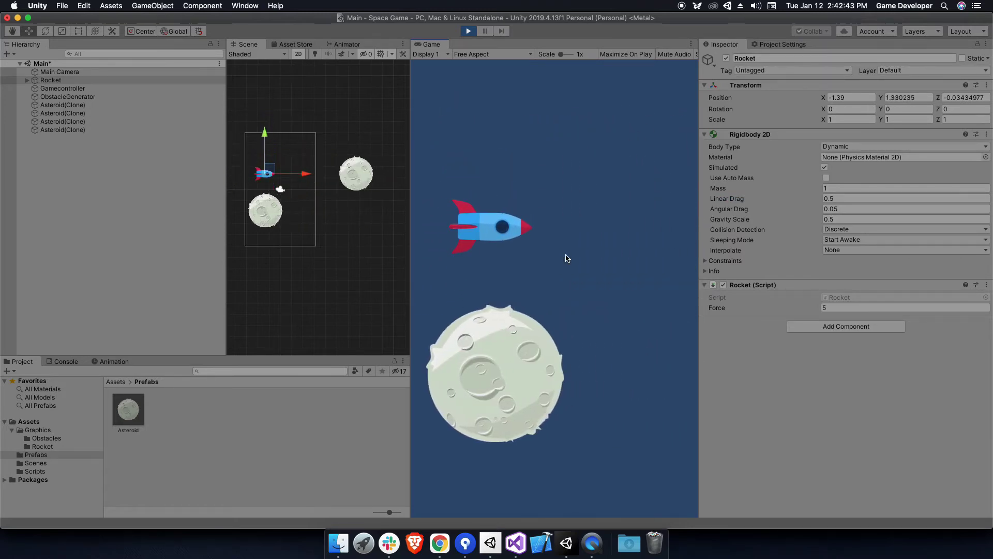
{"action": "left_click", "coordinate": [566, 257]}
{"action": "left_click", "coordinate": [567, 257]}
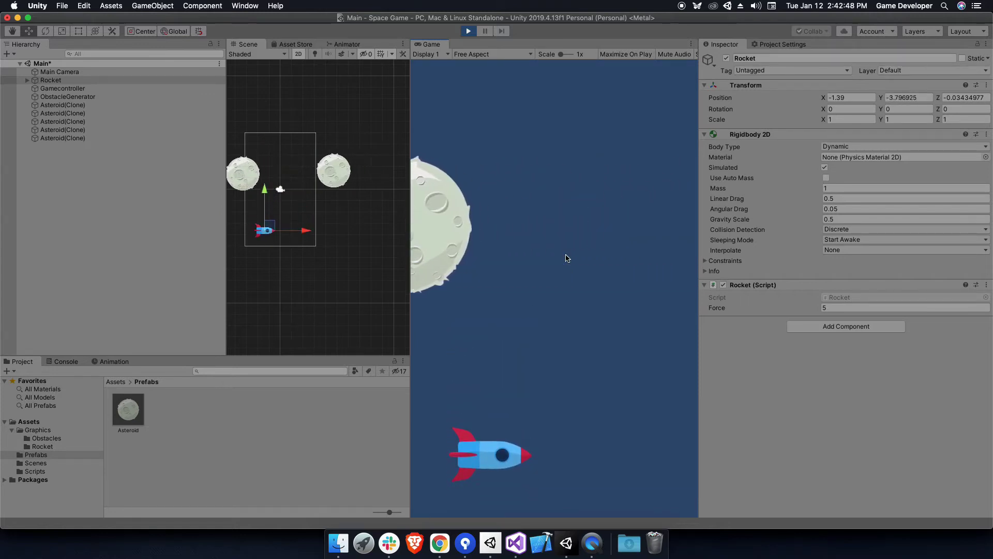
{"action": "left_click", "coordinate": [565, 253]}
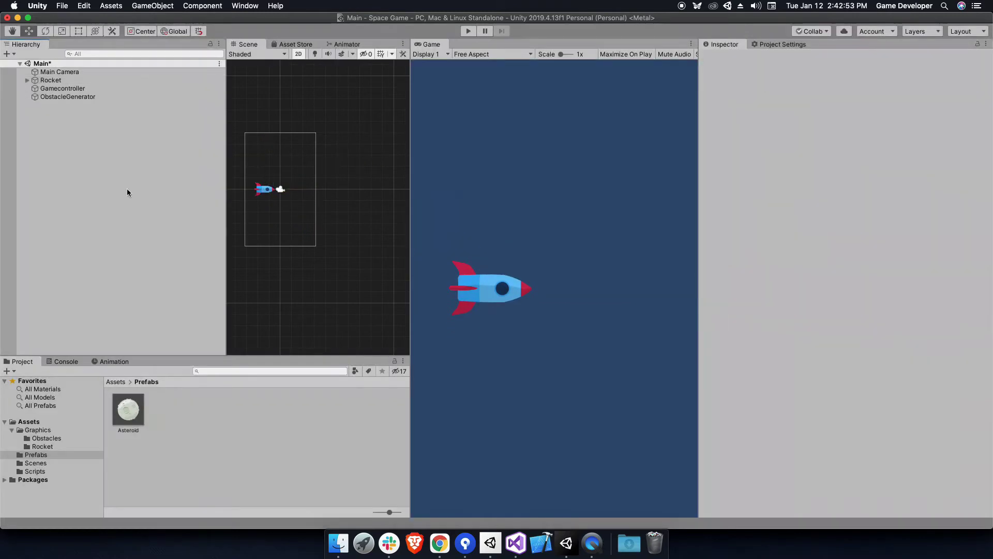
Add an OnCollisionEnter2D method to Rocket.cs that logs "GameOver" on obstacle collision
{"action": "left_click", "coordinate": [515, 540]}
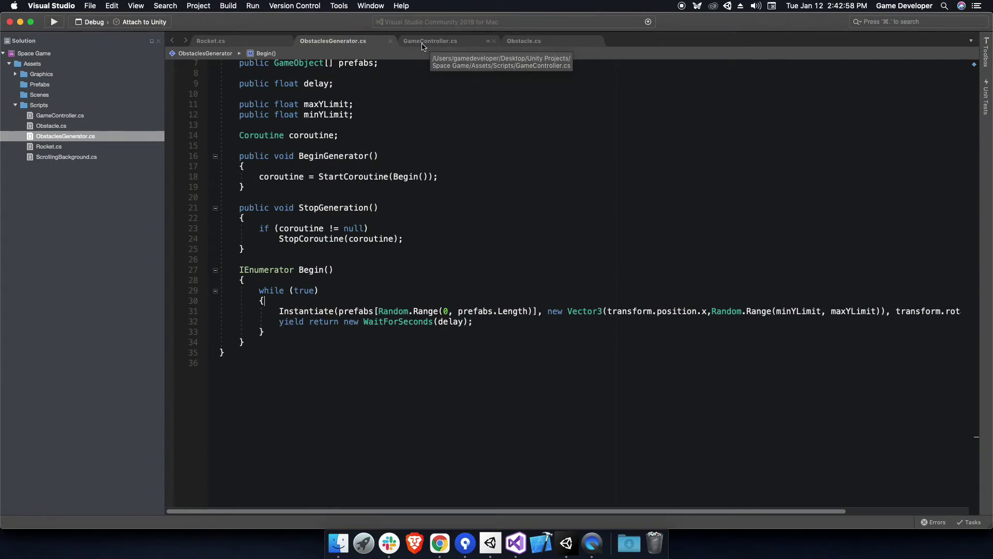
{"action": "left_click", "coordinate": [530, 42]}
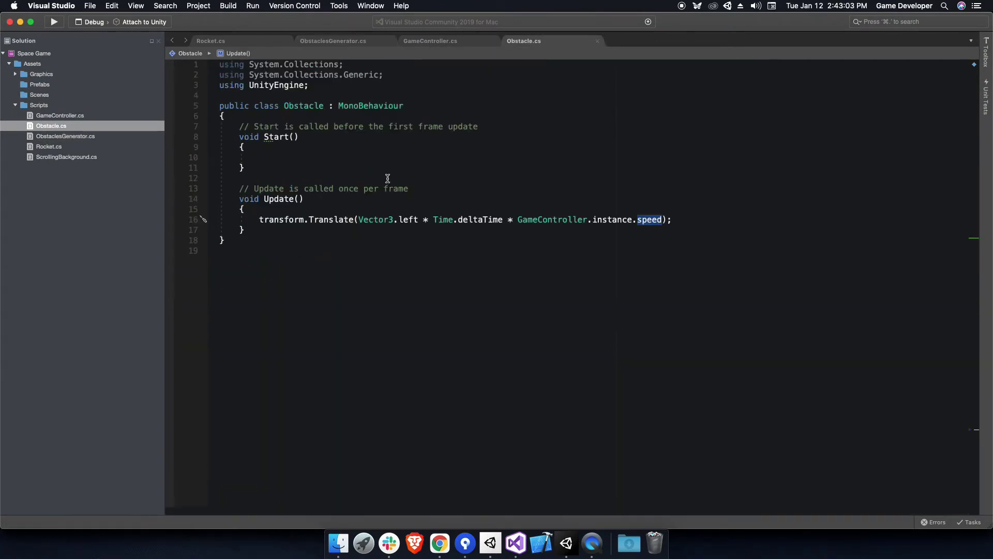
{"action": "left_click", "coordinate": [213, 40]}
{"action": "type", "text": "void oncoll"}
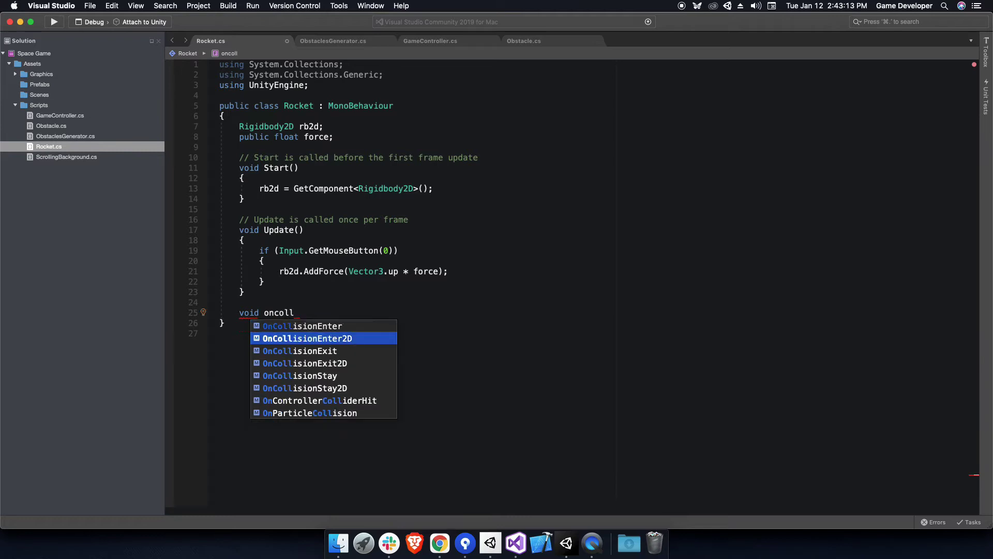
{"action": "key", "text": "Return"}
{"action": "type", "text": "if(collision.g.c"}
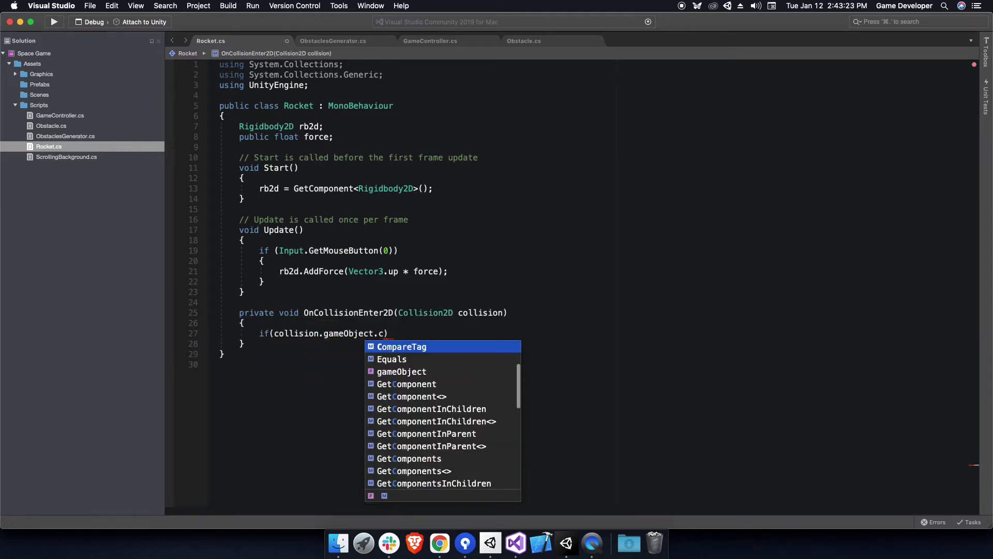
{"action": "type", "text": "(\"Obstacle"}
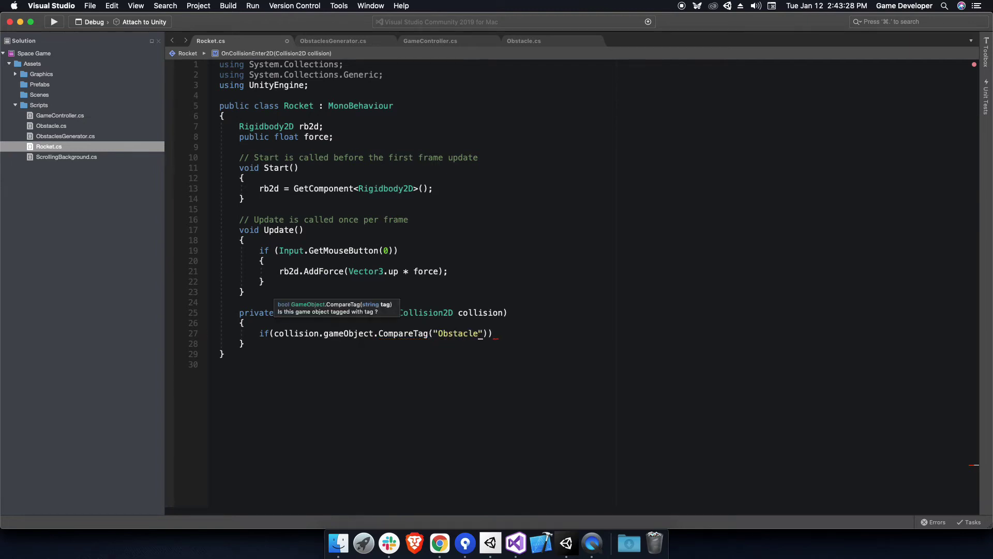
{"action": "type", "text": "{"}
{"action": "key", "text": "Return"}
{"action": "type", "text": "Debug.Log(\"GameOve"}
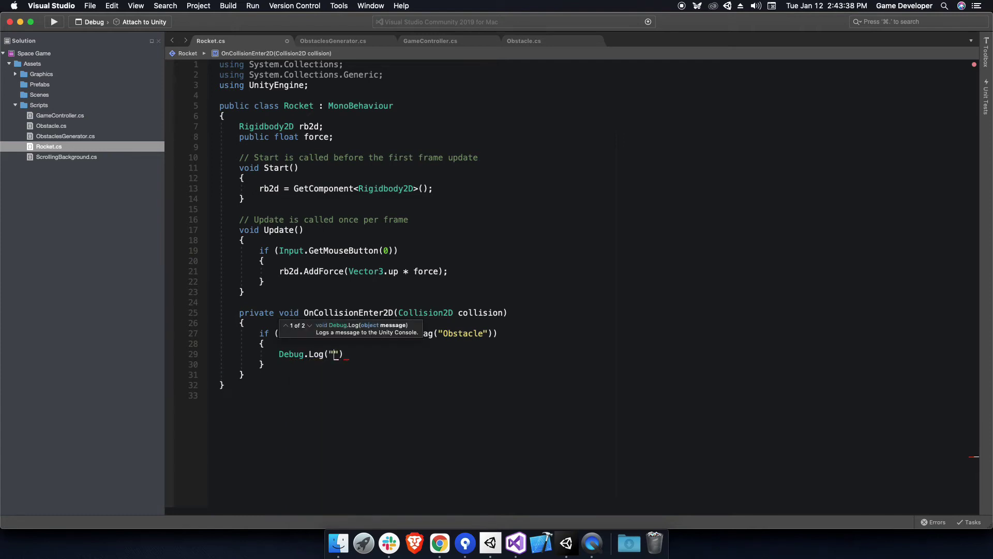
{"action": "type", "text": "r\");"}
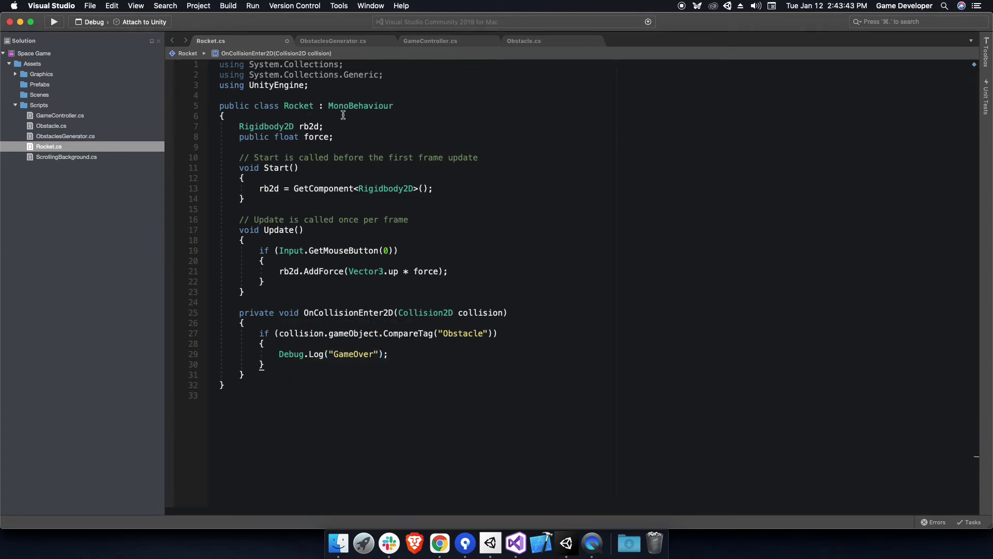
Add an isAlive bool defaulting to true to Rocket.cs to gate thrust
{"action": "left_click", "coordinate": [342, 137]}
{"action": "key", "text": "Return"}
{"action": "key", "text": "Return"}
{"action": "type", "text": "bool isAlive"}
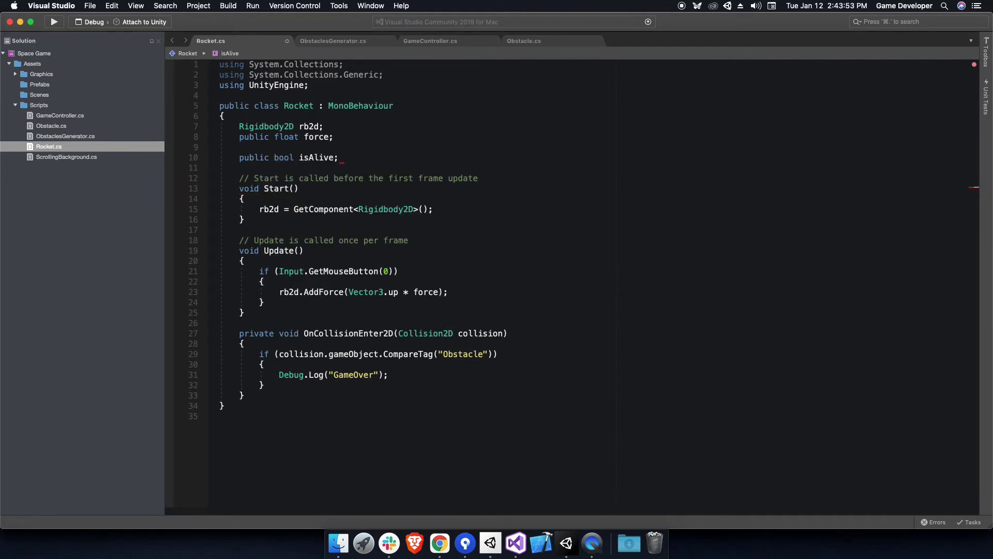
{"action": "type", "text": "= tr"}
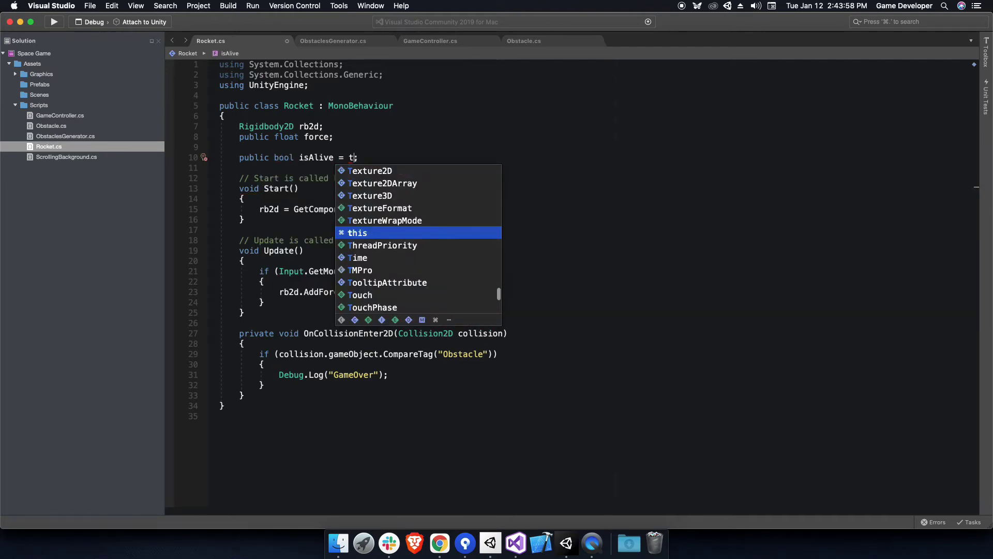
{"action": "type", "text": "ue"}
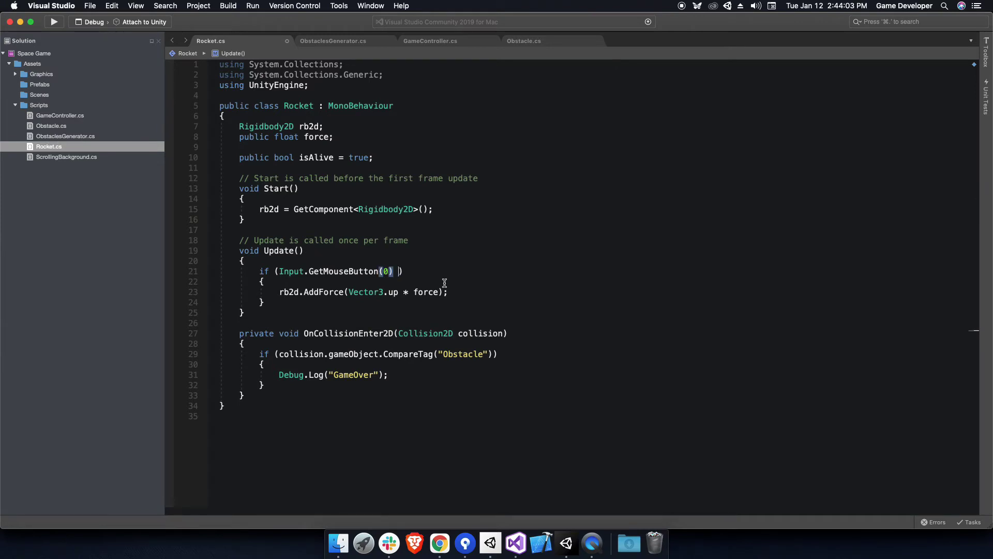
{"action": "type", "text": "isAlive"}
{"action": "type", "text": "isAlive"}
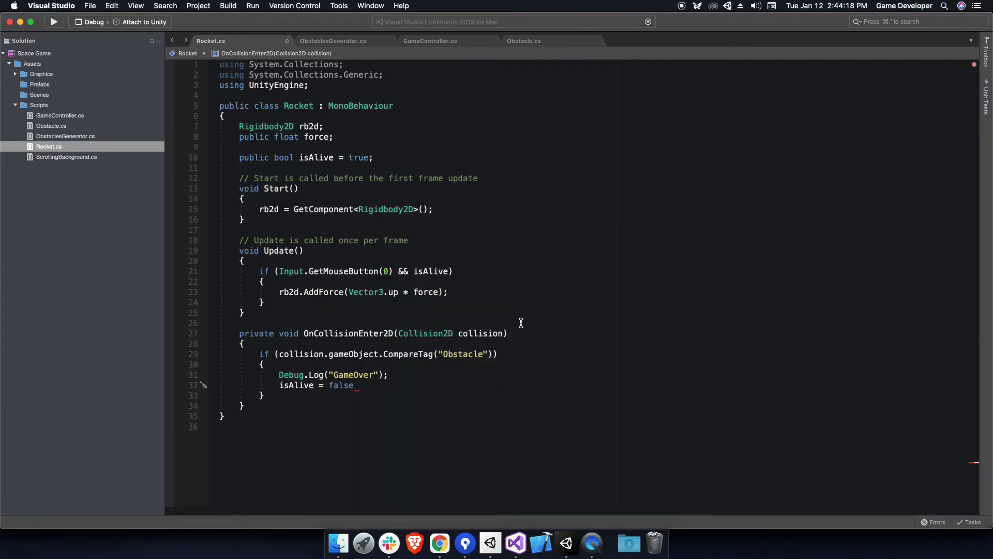
{"action": "type", "text": ";"}
{"action": "left_click", "coordinate": [566, 538]}
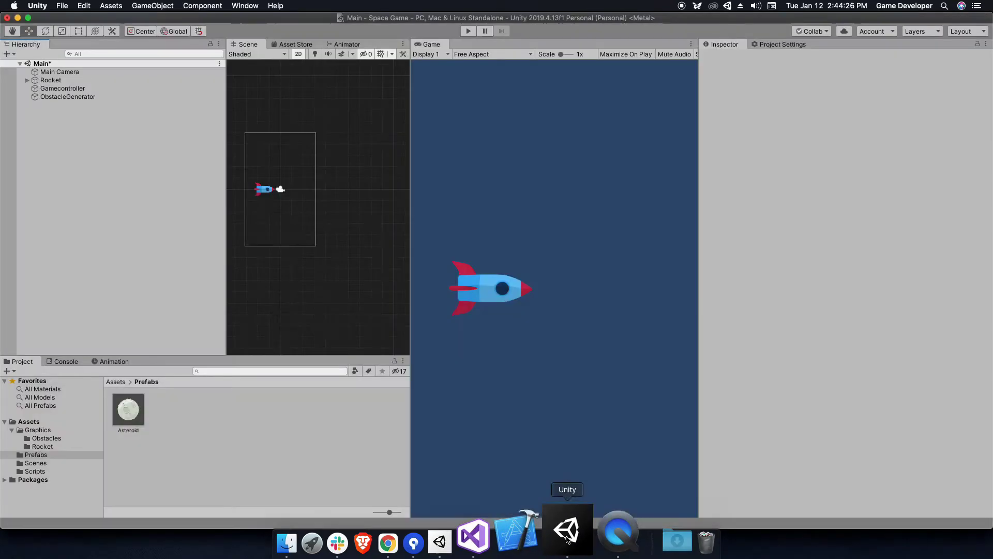
Add a Polygon Collider 2D to the Rocket and pull its top vertex down onto the sprite
{"action": "left_click", "coordinate": [115, 79]}
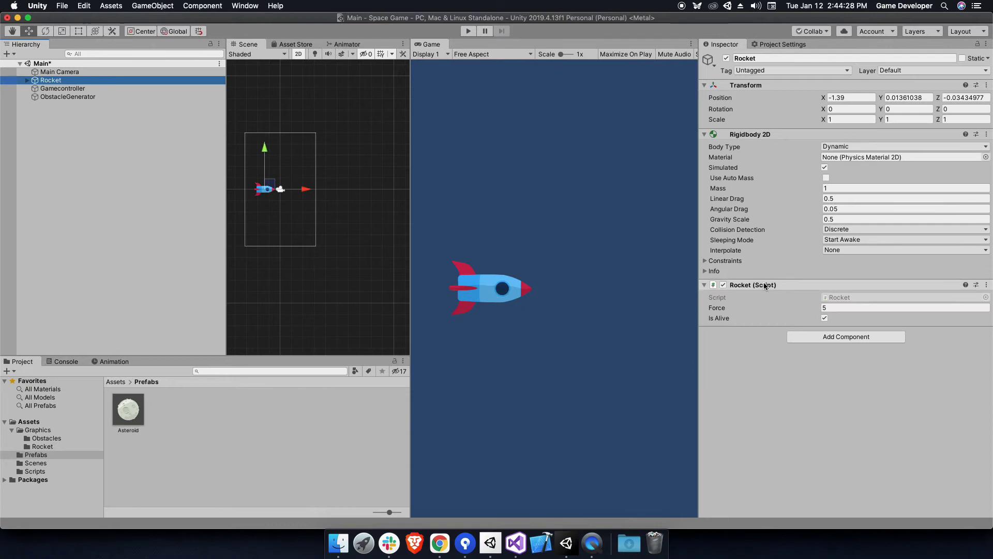
{"action": "left_click", "coordinate": [826, 334]}
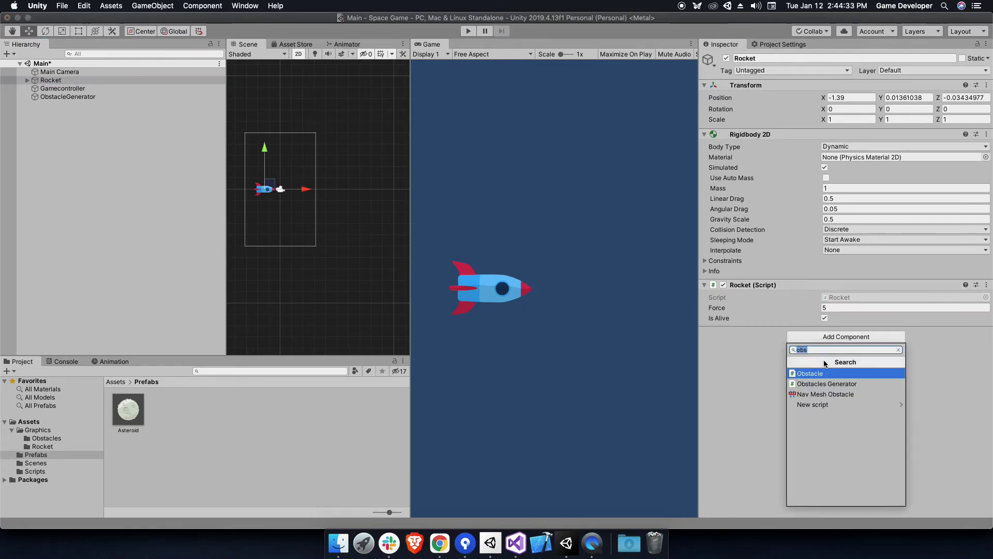
{"action": "type", "text": "poly"}
{"action": "key", "text": "Return"}
{"action": "key", "text": "f"}
{"action": "left_click_drag", "start_coordinate": [307, 164], "coordinate": [310, 194]}
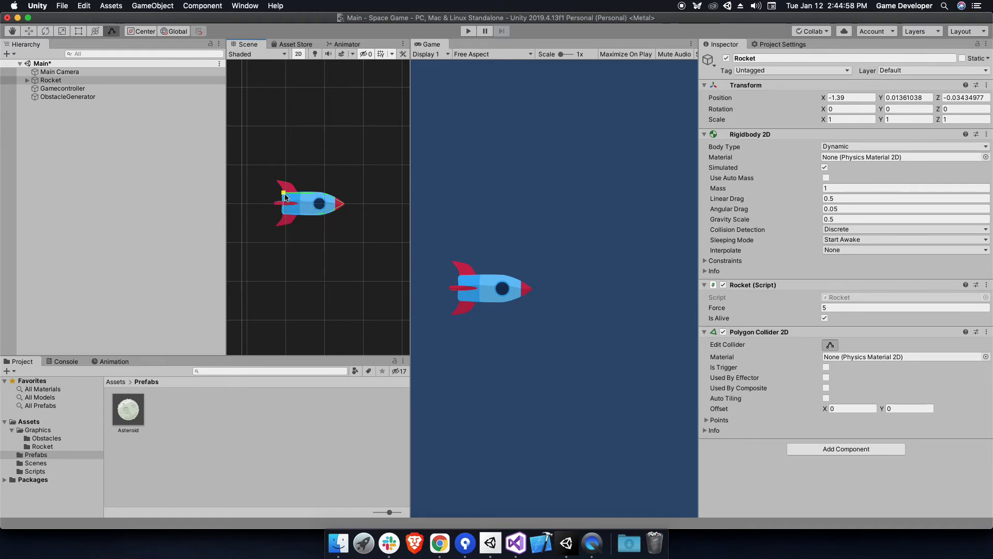
Create a new Obstacle tag via the Asteroid prefab's tag menu
{"action": "left_click", "coordinate": [148, 268]}
{"action": "double_click", "coordinate": [136, 418]}
{"action": "left_click", "coordinate": [760, 70]}
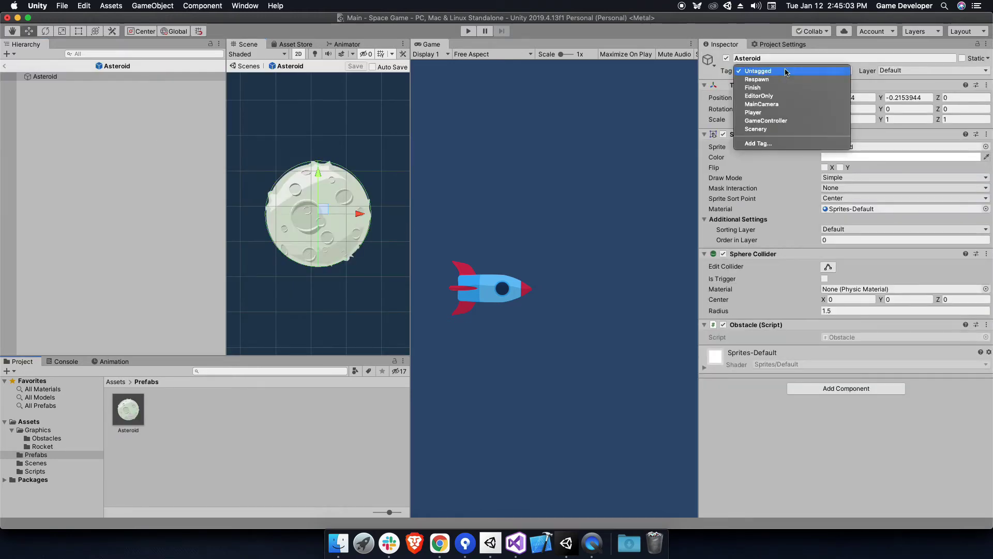
{"action": "left_click", "coordinate": [762, 144]}
{"action": "left_click", "coordinate": [964, 108]}
{"action": "type", "text": "Obstac"}
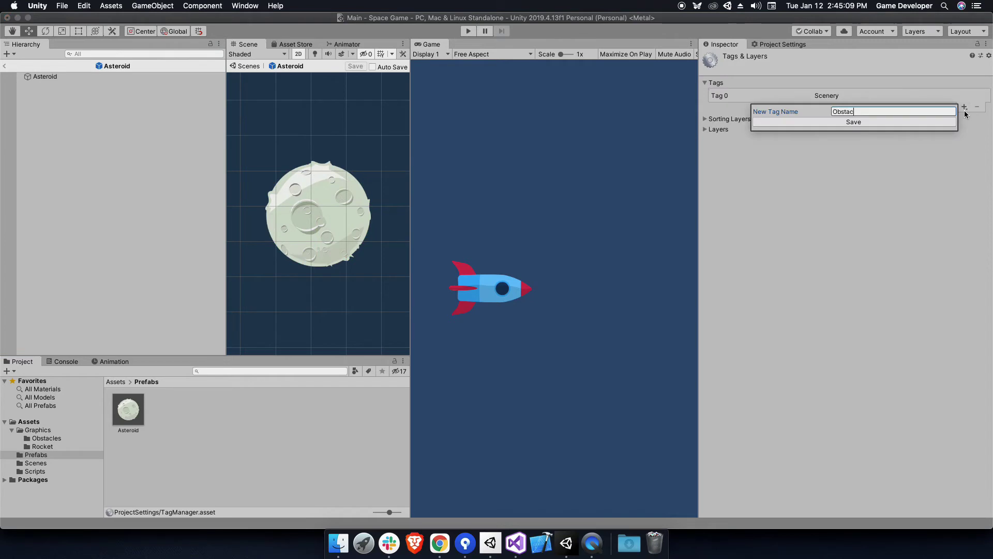
{"action": "type", "text": "le"}
{"action": "key", "text": "Return"}
{"action": "left_click", "coordinate": [45, 76]}
Tag the Asteroid prefab as Obstacle, return to the Main scene, and play with the Console shown
{"action": "left_click", "coordinate": [791, 71]}
{"action": "left_click", "coordinate": [766, 139]}
{"action": "left_click", "coordinate": [371, 205]}
{"action": "left_click", "coordinate": [4, 66]}
{"action": "left_click", "coordinate": [521, 540]}
{"action": "left_click", "coordinate": [571, 517]}
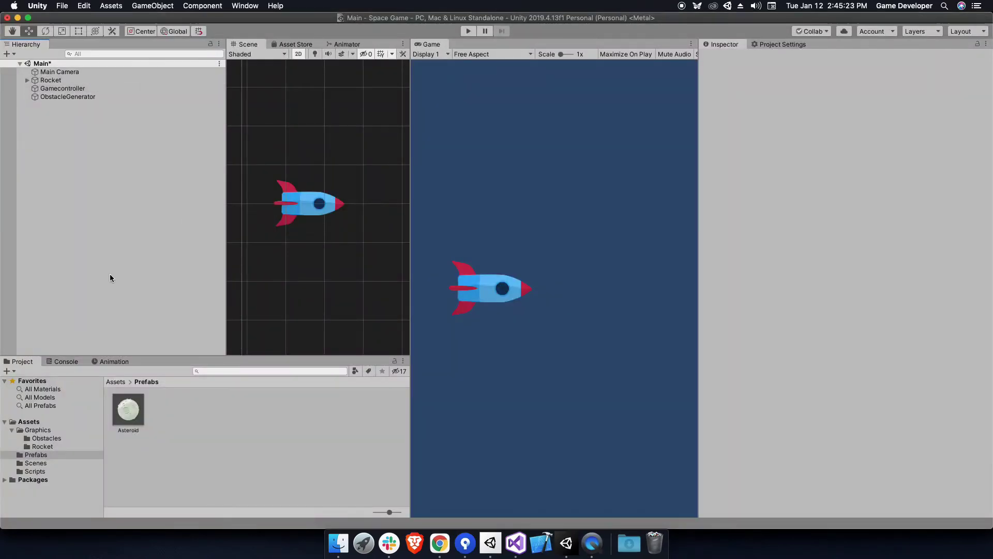
{"action": "left_click", "coordinate": [468, 31]}
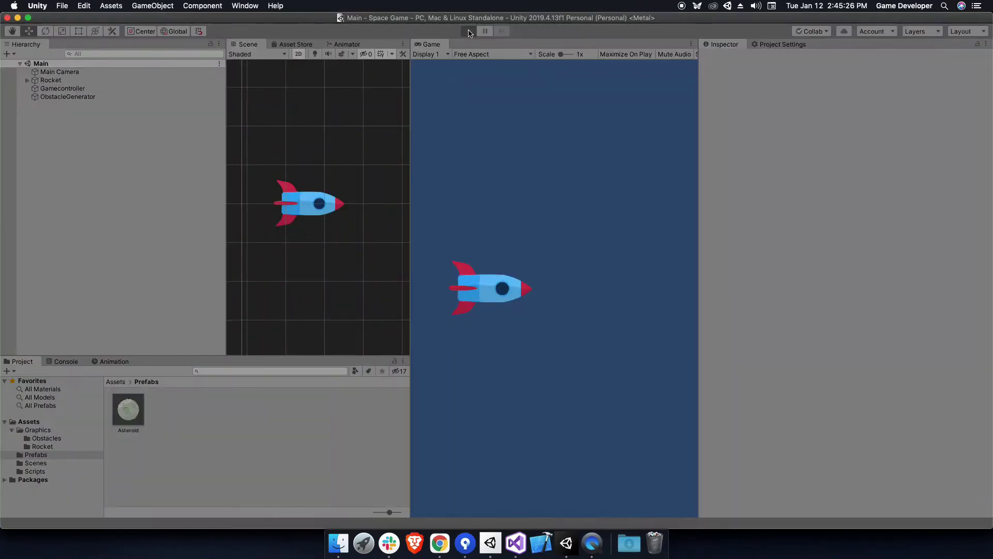
{"action": "left_click", "coordinate": [66, 362]}
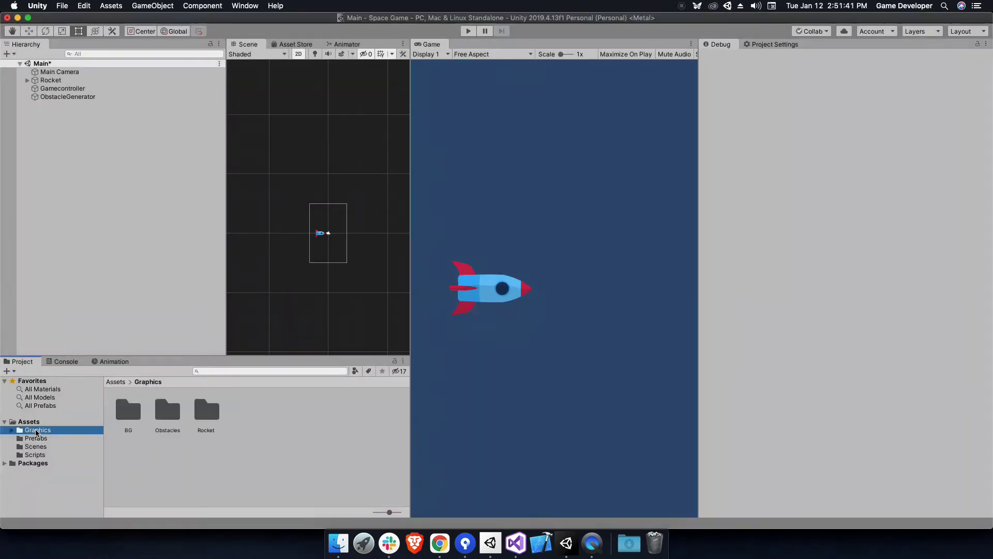
Create a Quad in the scene and reset its Transform to the origin
{"action": "double_click", "coordinate": [128, 410]}
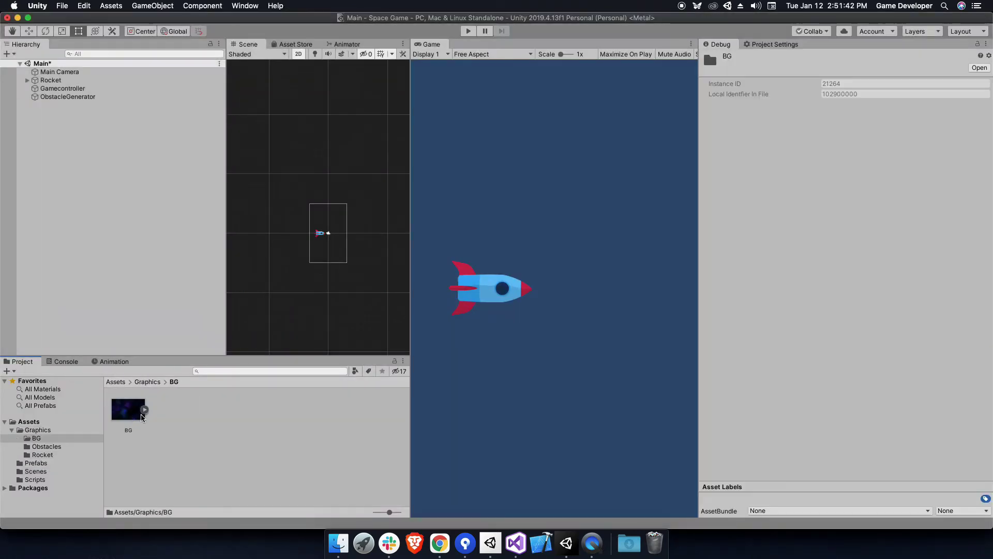
{"action": "left_click", "coordinate": [128, 409]}
{"action": "right_click", "coordinate": [73, 228]}
{"action": "mouse_move", "coordinate": [119, 330]}
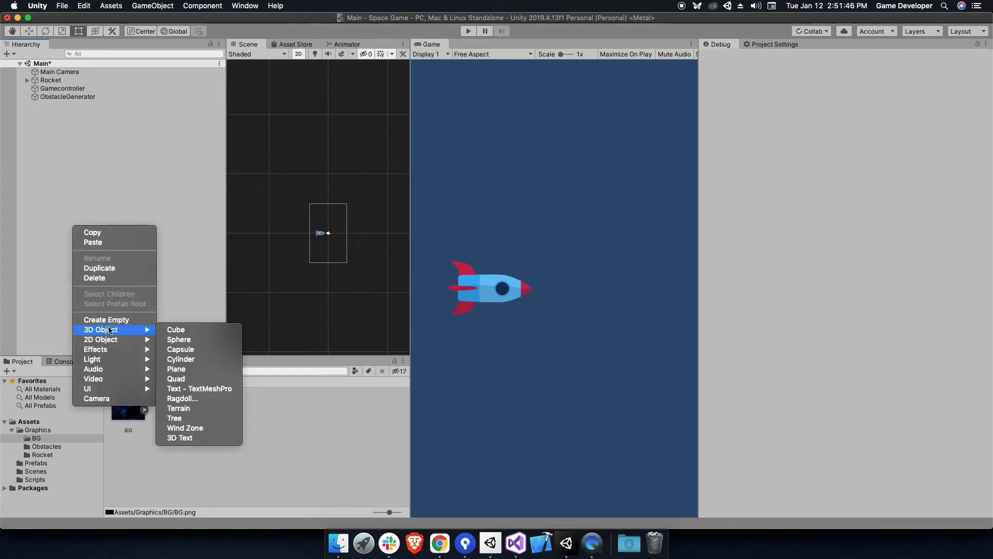
{"action": "left_click", "coordinate": [190, 379]}
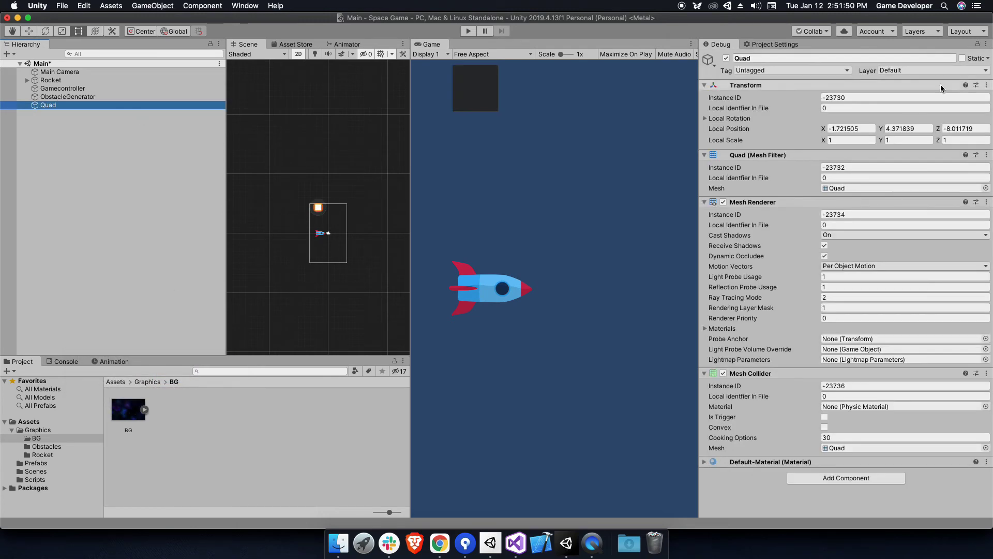
{"action": "left_click", "coordinate": [985, 44]}
{"action": "left_click", "coordinate": [969, 54]}
{"action": "left_click", "coordinate": [986, 84]}
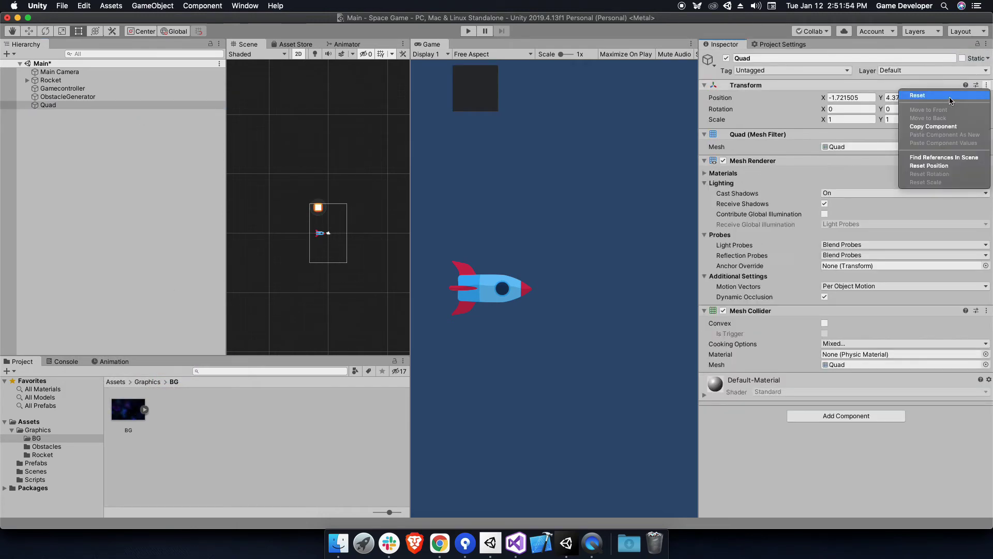
{"action": "left_click", "coordinate": [931, 99]}
{"action": "key", "text": "f"}
Apply the BG texture to the Quad and set its material's shader to Unlit/Texture
{"action": "left_click_drag", "start_coordinate": [126, 414], "coordinate": [336, 219]}
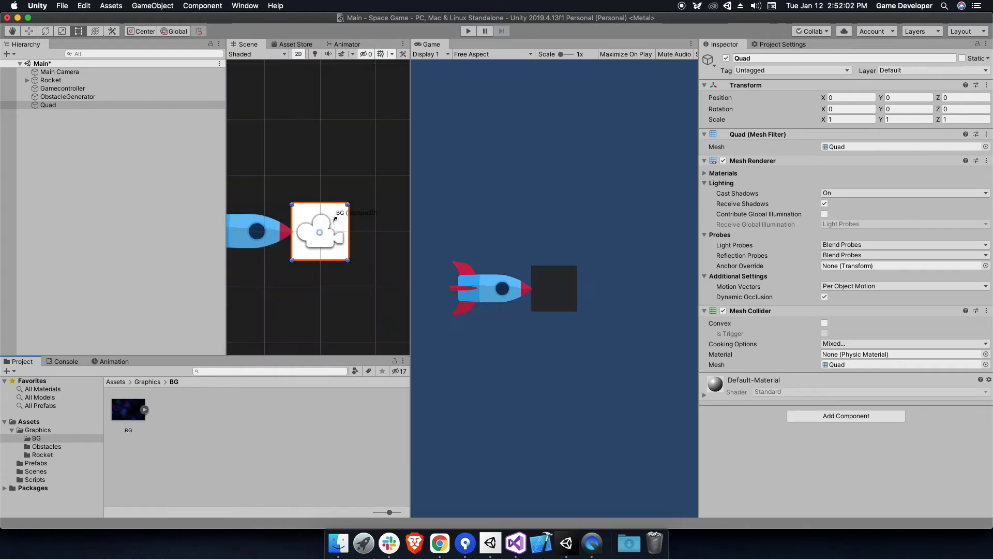
{"action": "scroll", "coordinate": [336, 220], "scroll_direction": "down", "scroll_amount": 5}
{"action": "double_click", "coordinate": [169, 409]}
{"action": "left_click", "coordinate": [129, 409]}
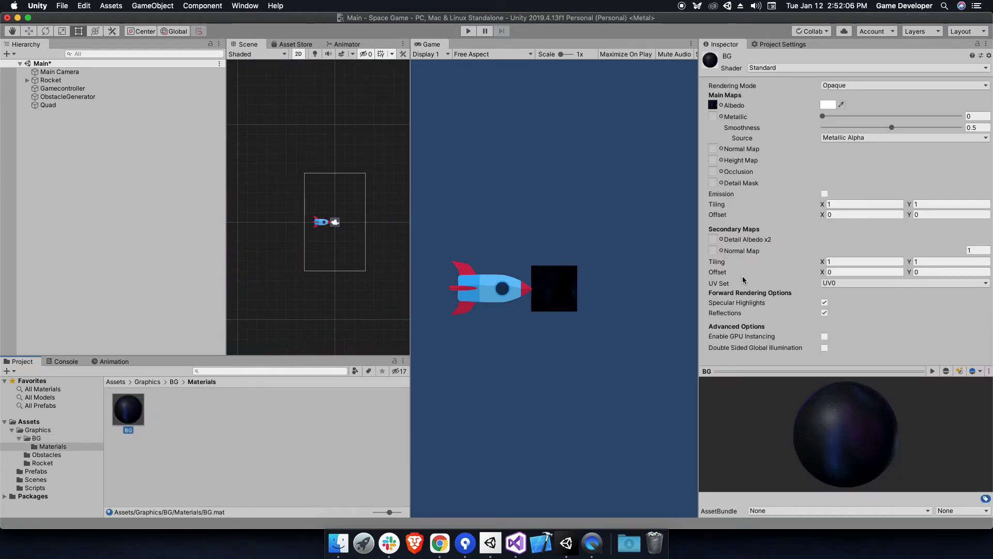
{"action": "left_click", "coordinate": [786, 67]}
{"action": "left_click", "coordinate": [786, 201]}
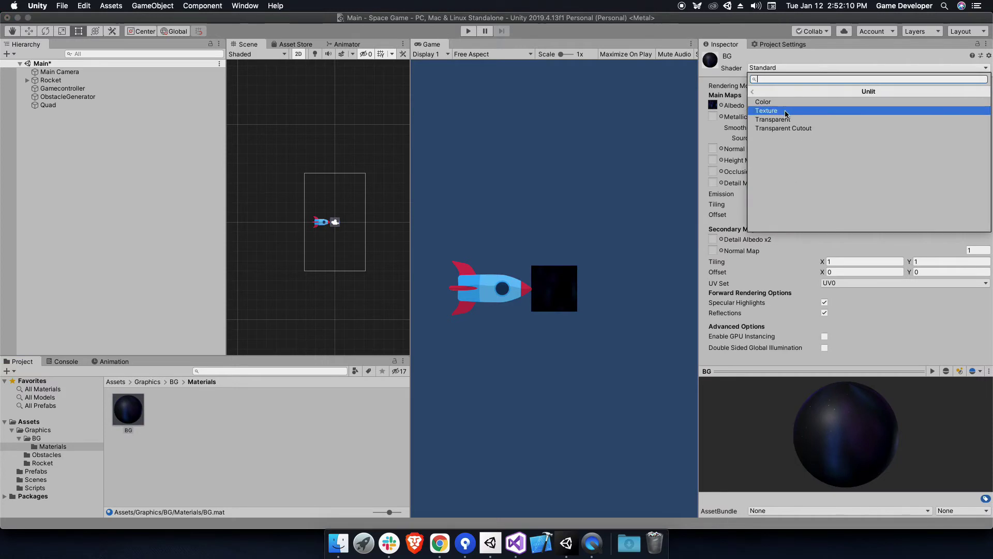
{"action": "left_click", "coordinate": [786, 111]}
Scale the Quad to 17.60472 by 10.45192 to fill the game background
{"action": "double_click", "coordinate": [83, 105]}
{"action": "scroll", "coordinate": [333, 221], "scroll_direction": "down", "scroll_amount": 5}
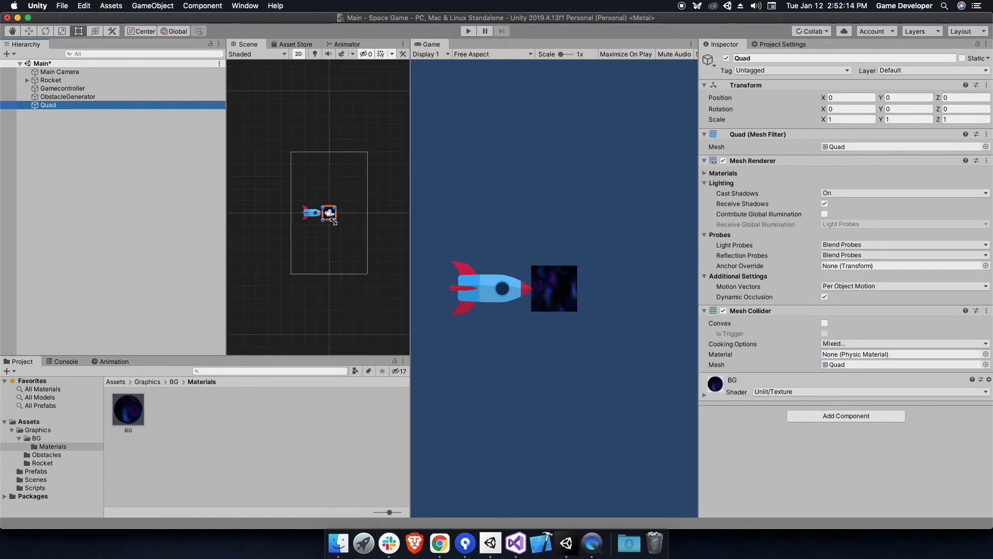
{"action": "left_click_drag", "start_coordinate": [334, 221], "coordinate": [392, 277], "text": "alt+shift"}
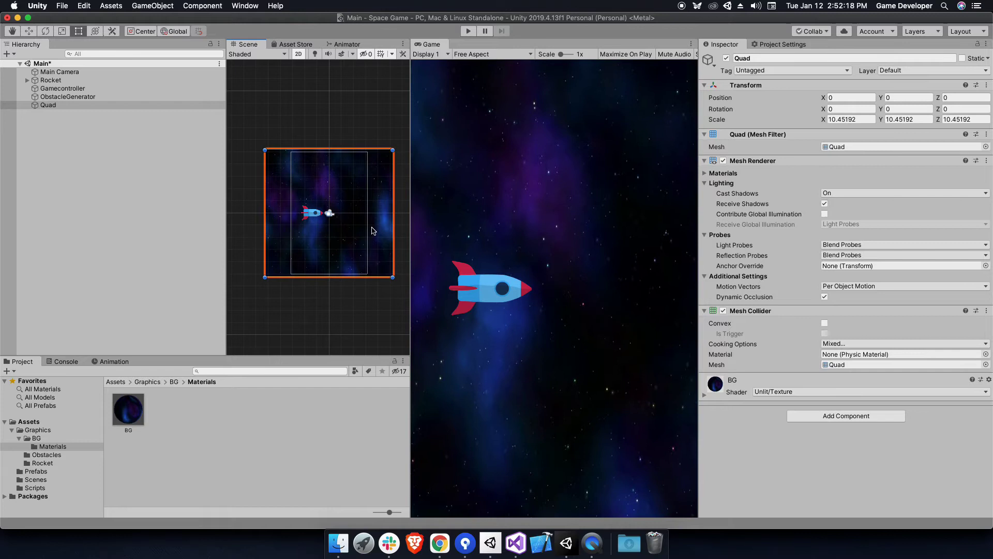
{"action": "left_click_drag", "start_coordinate": [393, 222], "coordinate": [437, 222], "text": "alt"}
{"action": "scroll", "coordinate": [323, 218], "scroll_direction": "down", "scroll_amount": 3}
{"action": "scroll", "coordinate": [393, 215], "scroll_direction": "up", "scroll_amount": 2}
{"action": "scroll", "coordinate": [389, 211], "scroll_direction": "down", "scroll_amount": 1}
{"action": "scroll", "coordinate": [386, 211], "scroll_direction": "up", "scroll_amount": 1}
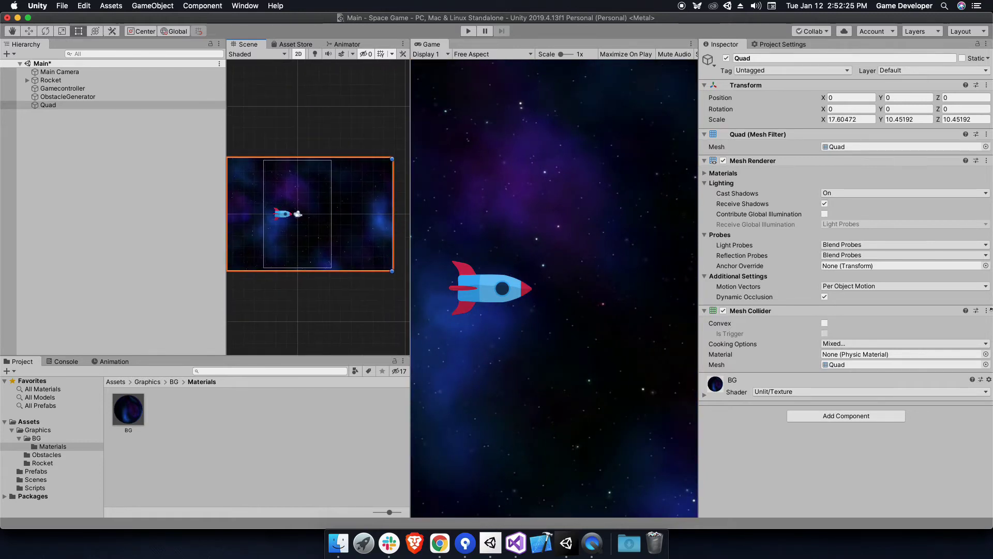
Switch the Inspector to Debug view and scrub the BG material's _MainTex Offset X
{"action": "left_click", "coordinate": [704, 395]}
{"action": "left_click", "coordinate": [987, 44]}
{"action": "left_click", "coordinate": [910, 60]}
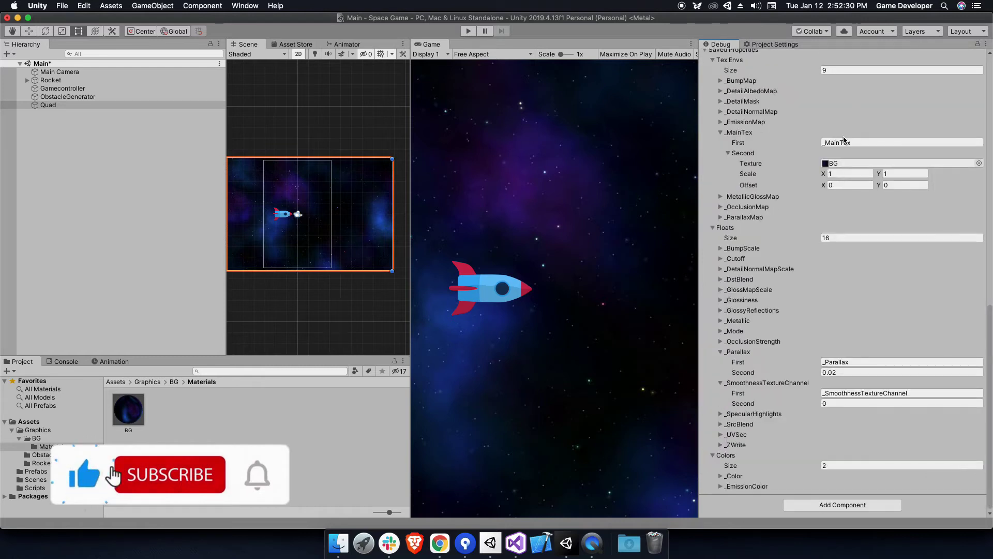
{"action": "left_click", "coordinate": [720, 132]}
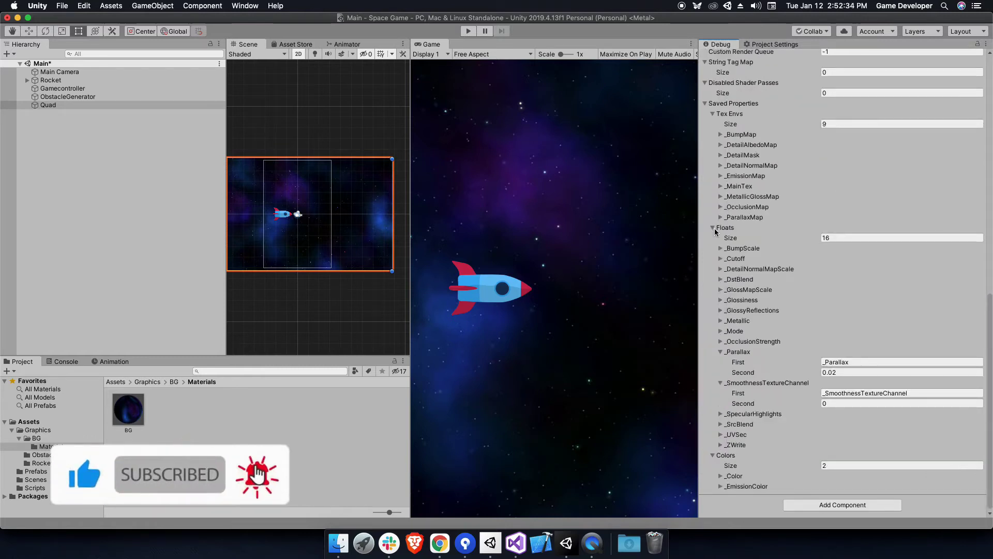
{"action": "left_click", "coordinate": [714, 229]}
{"action": "left_click", "coordinate": [721, 404]}
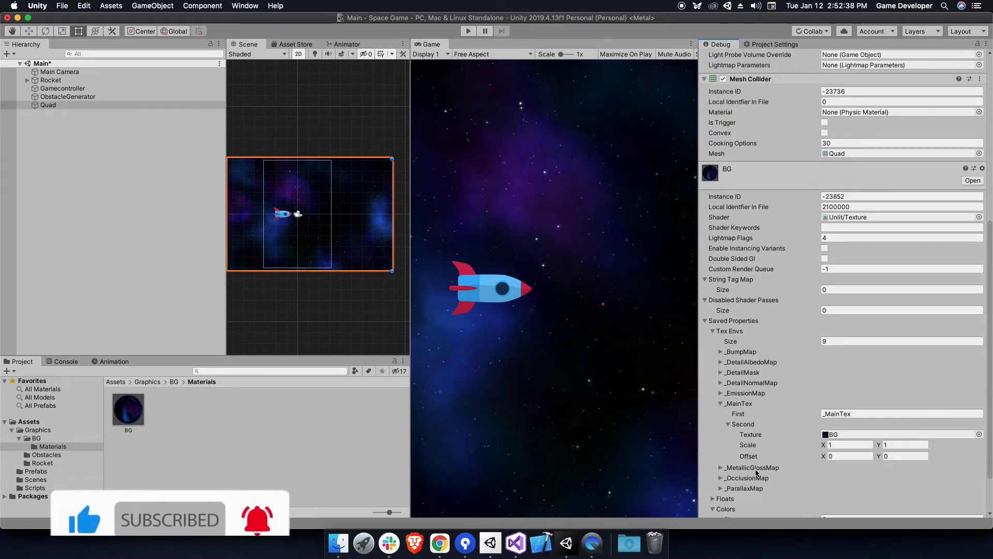
{"action": "mouse_move", "coordinate": [822, 457]}
{"action": "left_mouse_down"}
{"action": "mouse_move", "coordinate": [811, 462]}
{"action": "mouse_move", "coordinate": [819, 461]}
{"action": "left_mouse_up"}
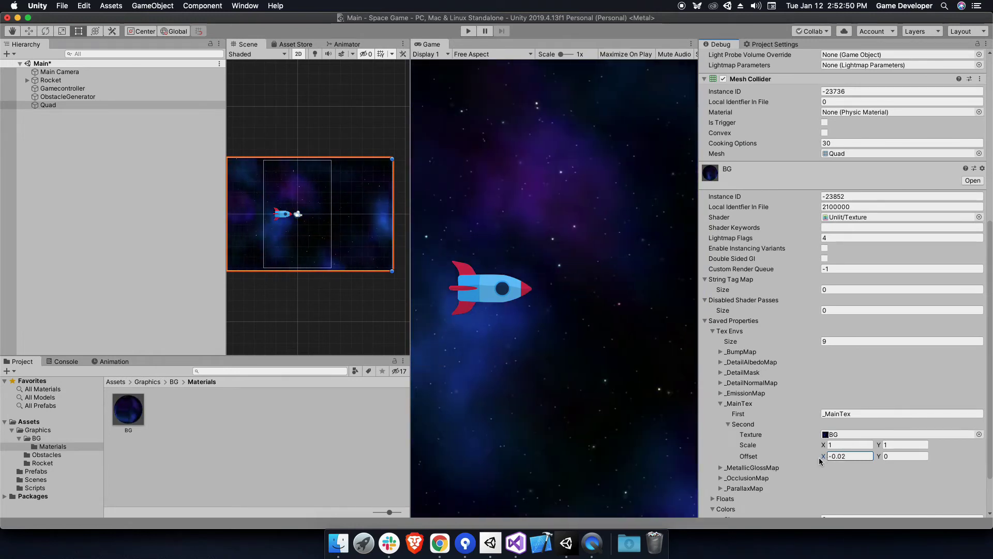
Set the BG texture's Wrap Mode to Repeat
{"action": "left_click", "coordinate": [174, 381]}
{"action": "left_click", "coordinate": [128, 409]}
{"action": "scroll", "coordinate": [876, 124], "scroll_direction": "up", "scroll_amount": 5}
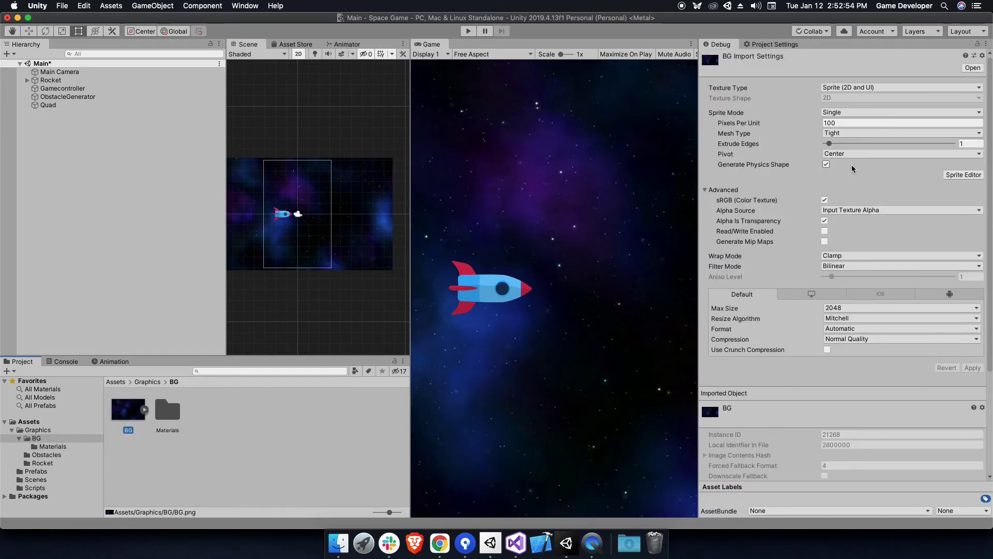
{"action": "left_click", "coordinate": [883, 255]}
{"action": "left_click", "coordinate": [841, 247]}
Scrub the BG material's X offset again to check the background scrolls seamlessly
{"action": "double_click", "coordinate": [168, 410]}
{"action": "left_click", "coordinate": [128, 411]}
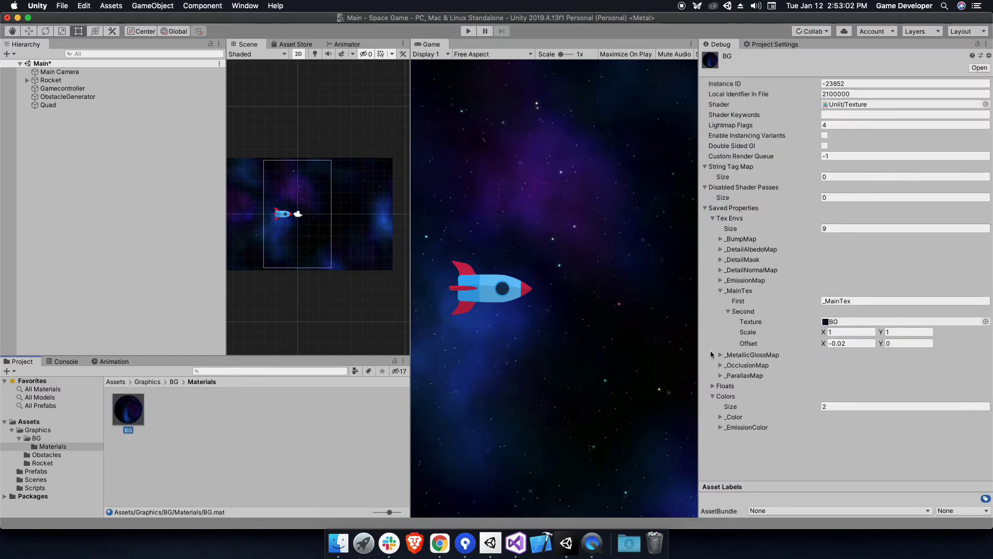
{"action": "left_click_drag", "start_coordinate": [823, 346], "coordinate": [794, 350]}
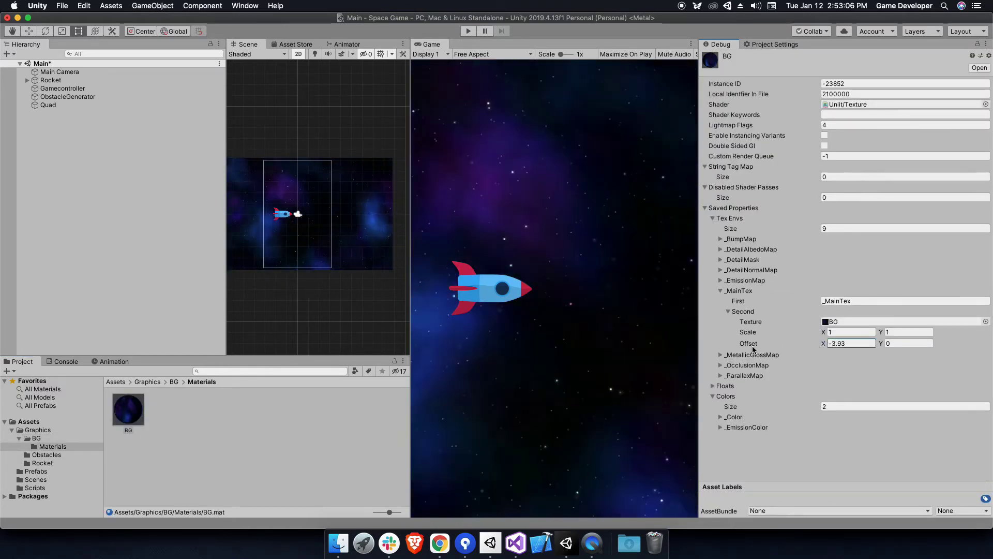
{"action": "left_click_drag", "start_coordinate": [794, 349], "coordinate": [786, 350]}
{"action": "left_click", "coordinate": [212, 426]}
{"action": "left_click", "coordinate": [134, 406]}
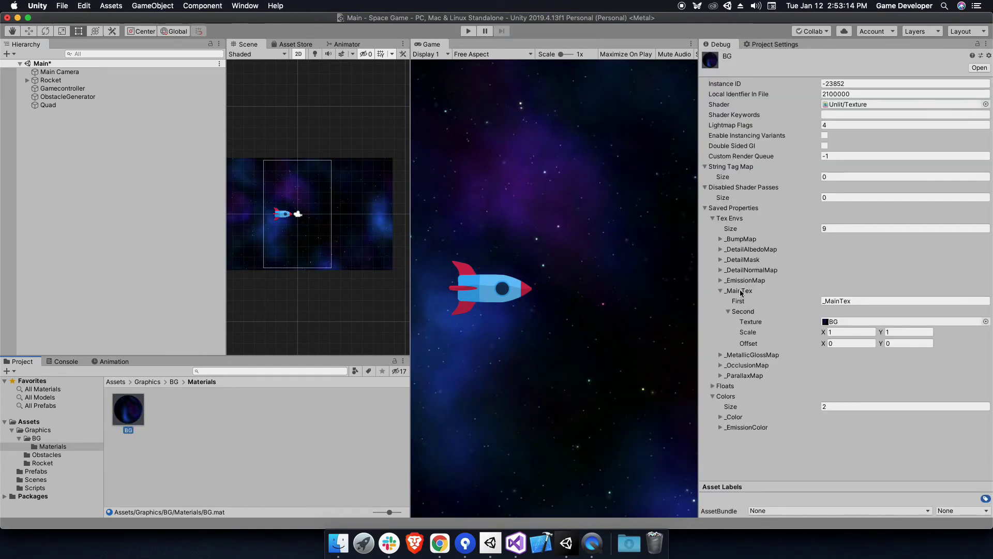
{"action": "left_click", "coordinate": [515, 543]}
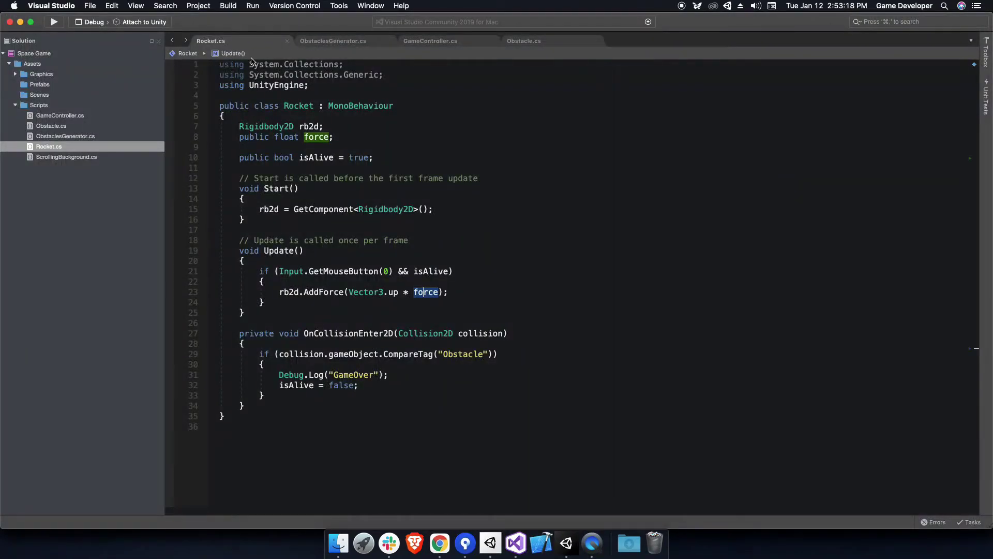
Open ScrollingBackground.cs and declare a Material field named material at the top of the class
{"action": "double_click", "coordinate": [66, 157]}
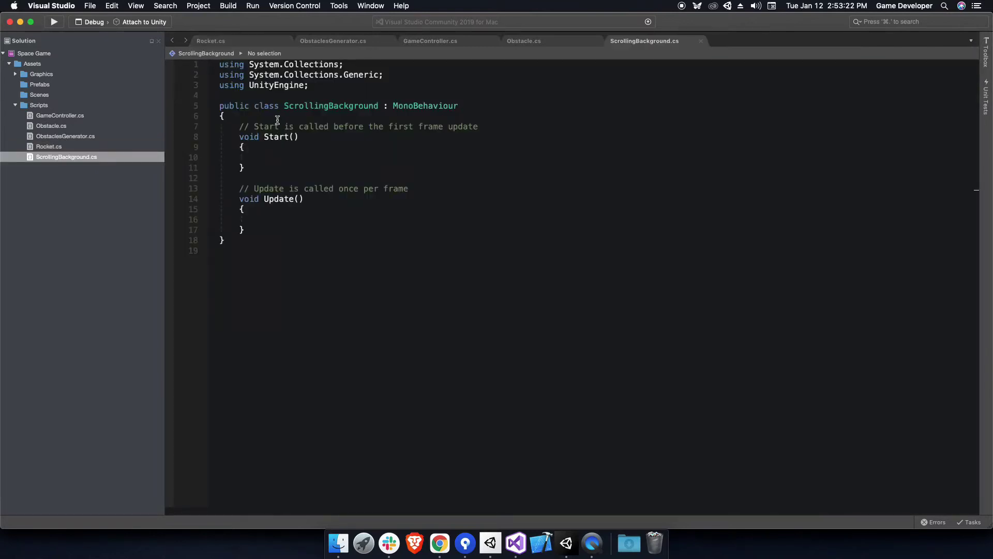
{"action": "left_click", "coordinate": [278, 120]}
{"action": "key", "text": "Return"}
{"action": "key", "text": "Return"}
{"action": "key", "text": "Up"}
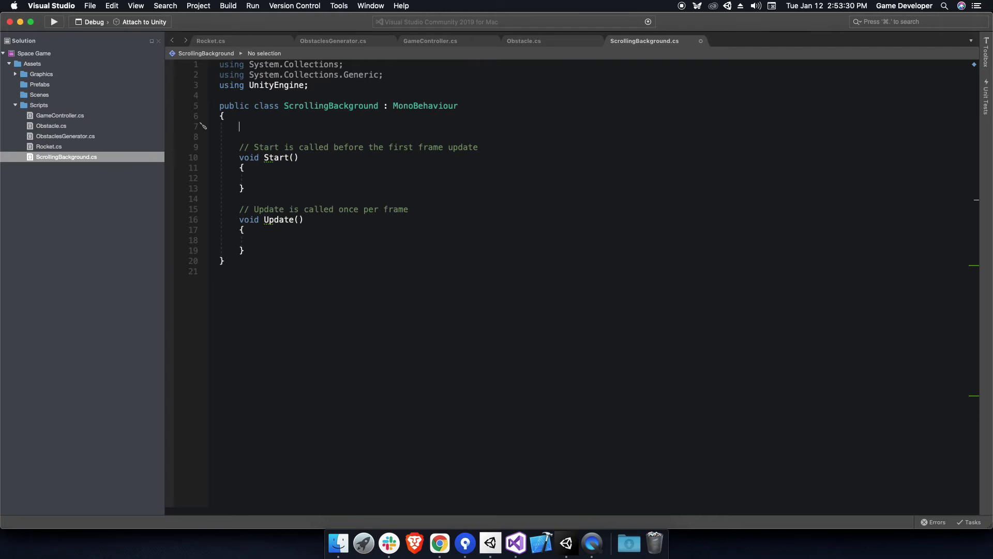
{"action": "type", "text": "Material"}
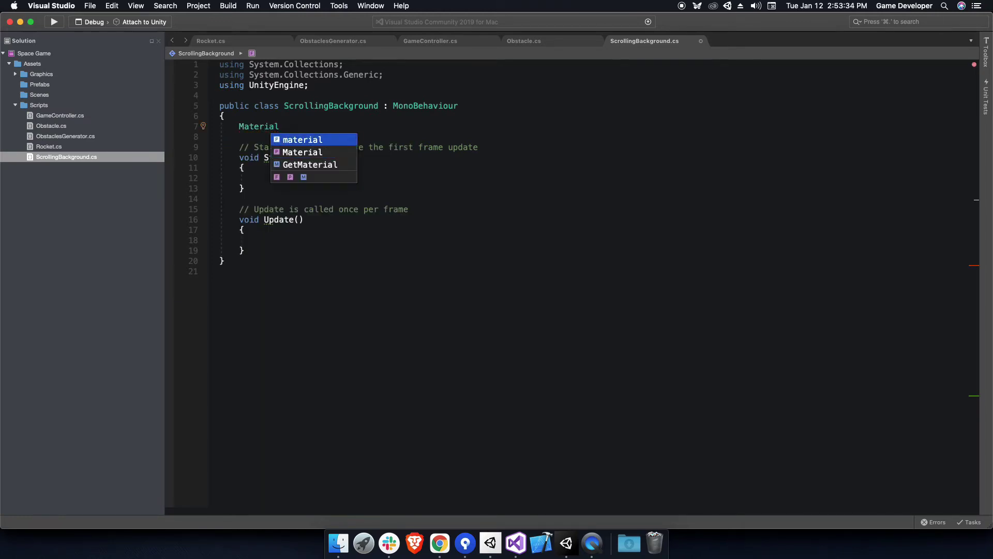
{"action": "key", "text": "Return"}
{"action": "type", "text": ";'"}
In Start, assign material = GetComponent<MeshRenderer>().material
{"action": "left_click", "coordinate": [282, 242]}
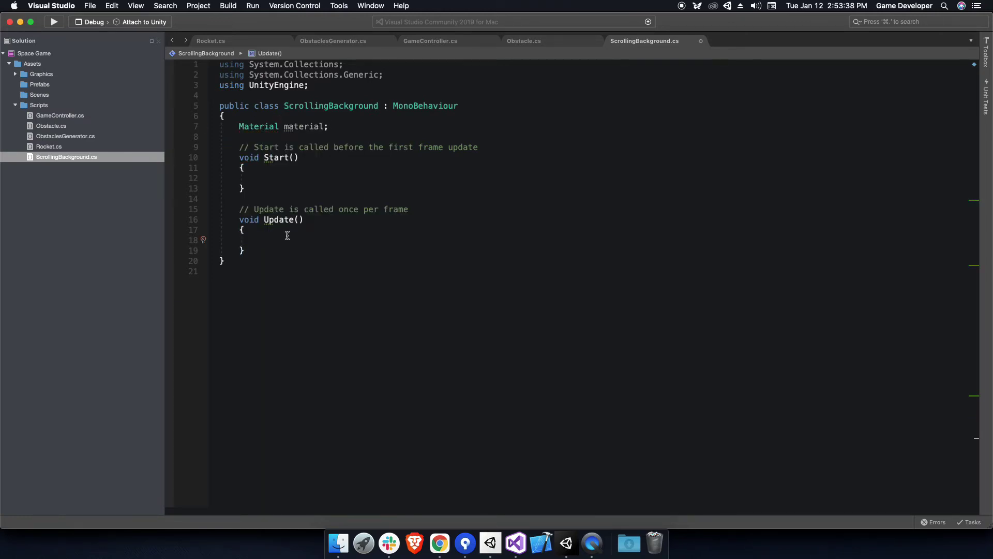
{"action": "type", "text": "material = "}
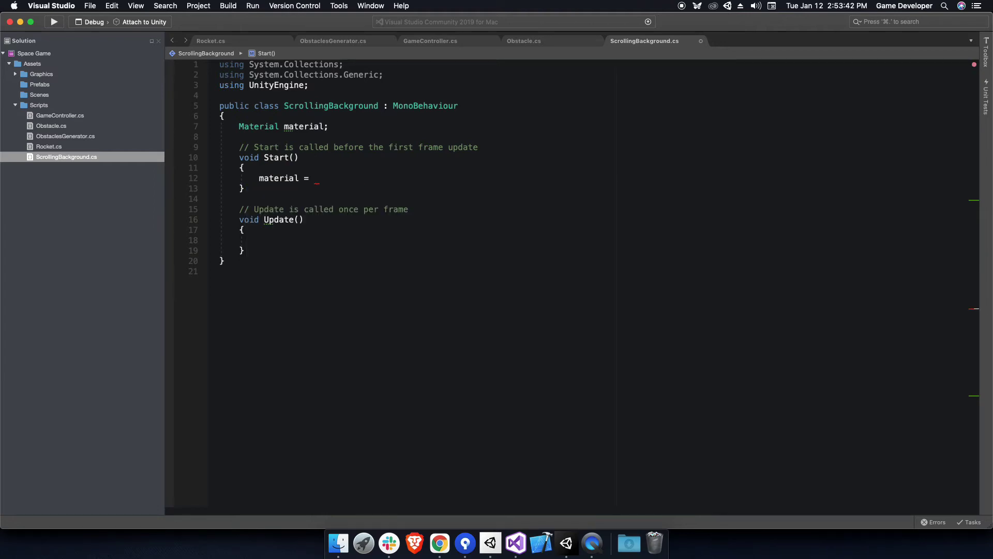
{"action": "type", "text": "get"}
{"action": "key", "text": "Return"}
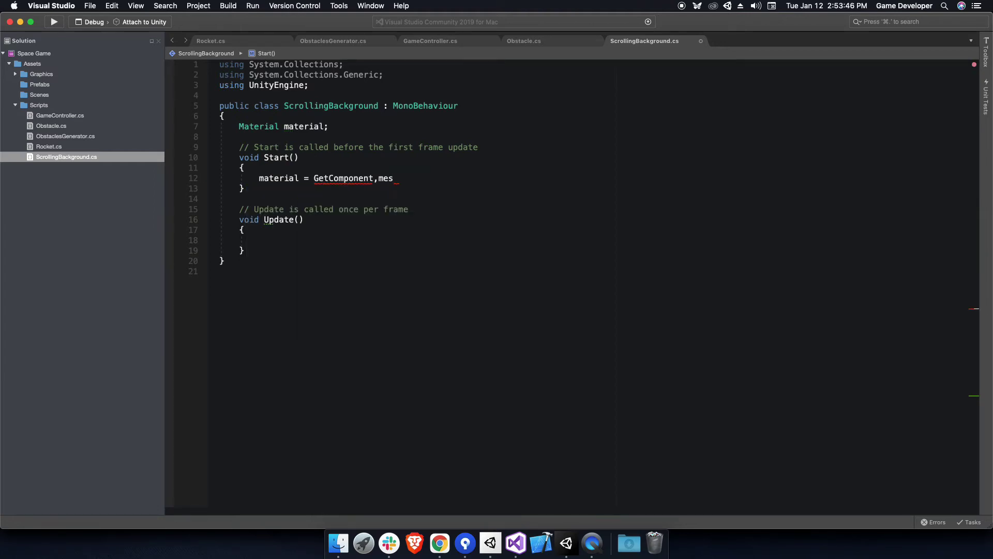
{"action": "type", "text": "<meshfi"}
{"action": "key", "text": "BackSpace"}
{"action": "key", "text": "BackSpace"}
{"action": "type", "text": "r"}
{"action": "key", "text": "Return"}
{"action": "type", "text": "().material"}
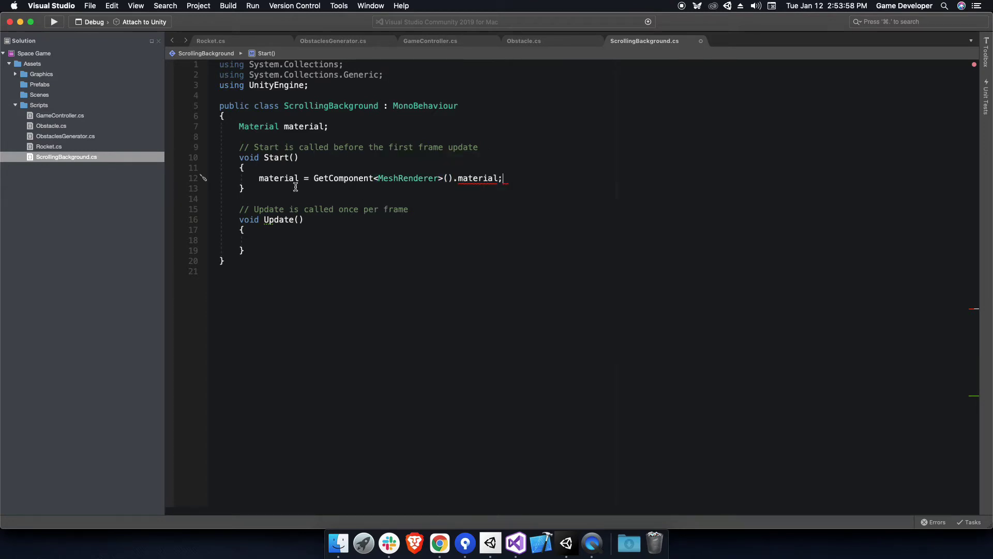
{"action": "type", "text": "material."}
{"action": "type", "text": "seto"}
In Update, call SetTextureOffset on _MainTex, adding Time.deltaTime times GameController.instance.speed to the current offset
{"action": "key", "text": "Down"}
{"action": "key", "text": "Return"}
{"action": "type", "text": "(\"_MainTex"}
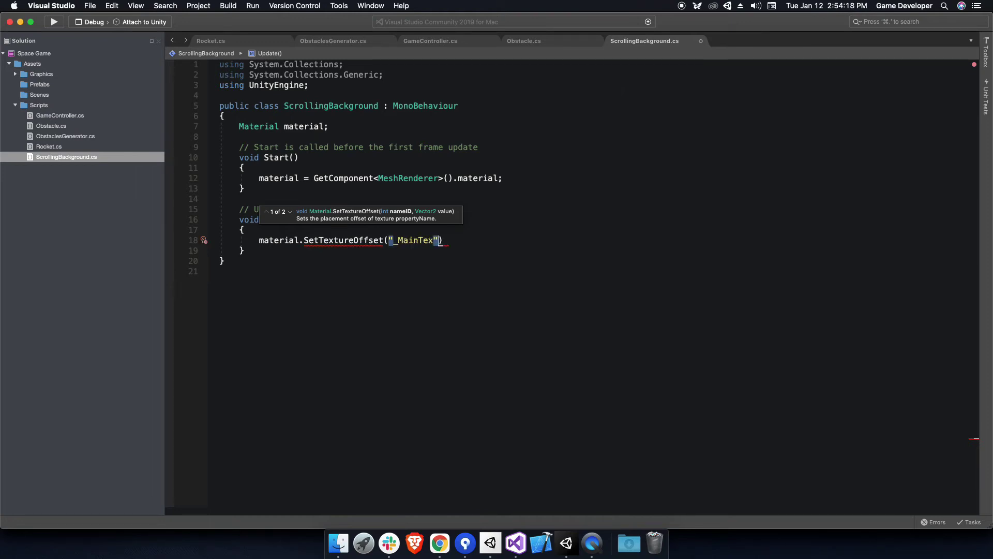
{"action": "type", "text": ", m"}
{"action": "key", "text": "Return"}
{"action": "type", "text": ".get"}
{"action": "key", "text": "Return"}
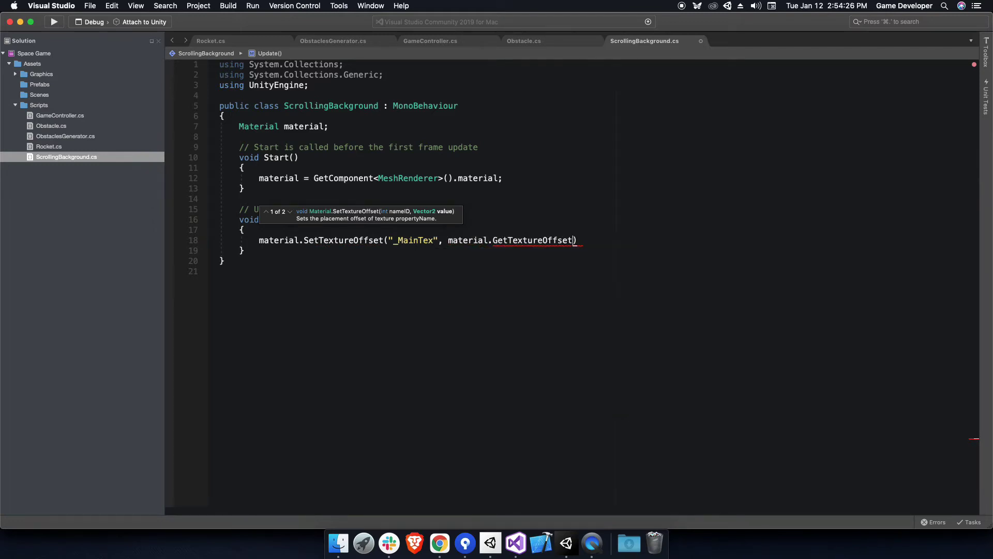
{"action": "type", "text": "(\"_MainTex\""}
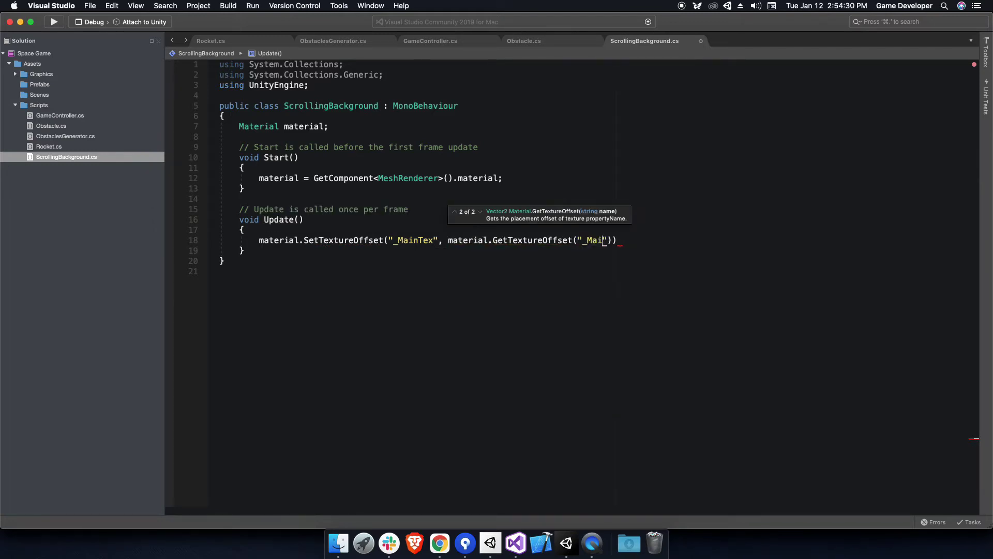
{"action": "type", "text": ")"}
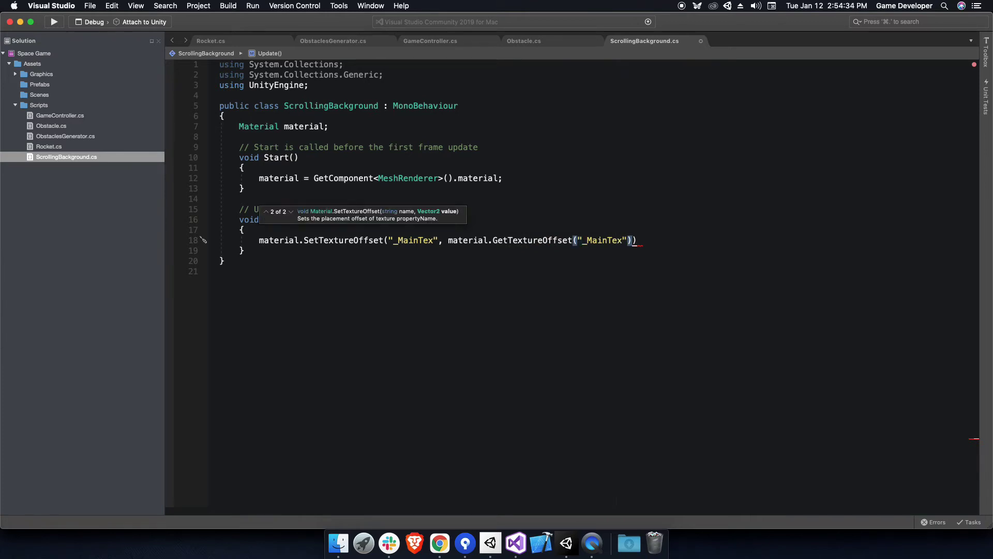
{"action": "type", "text": "+Time.de"}
{"action": "key", "text": "Return"}
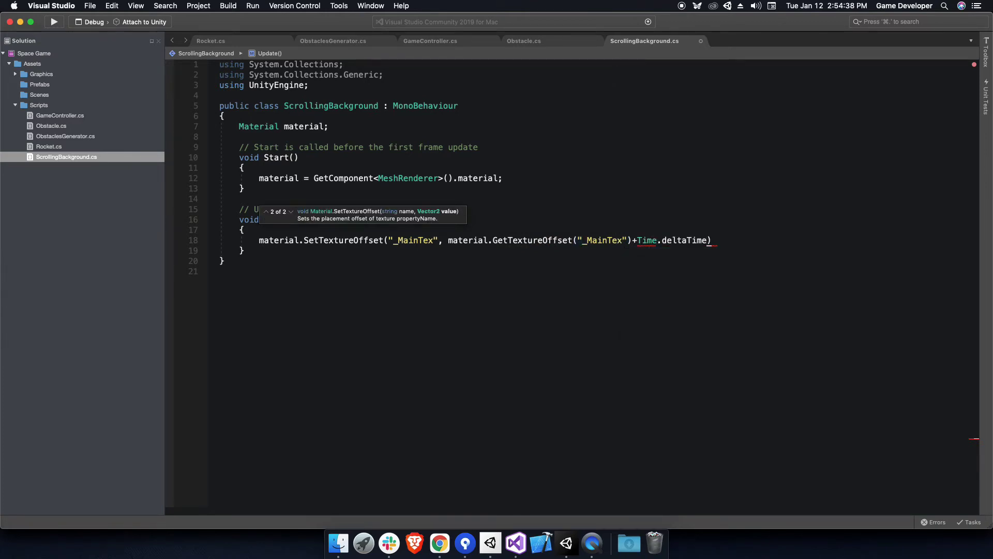
{"action": "type", "text": "*Game,."}
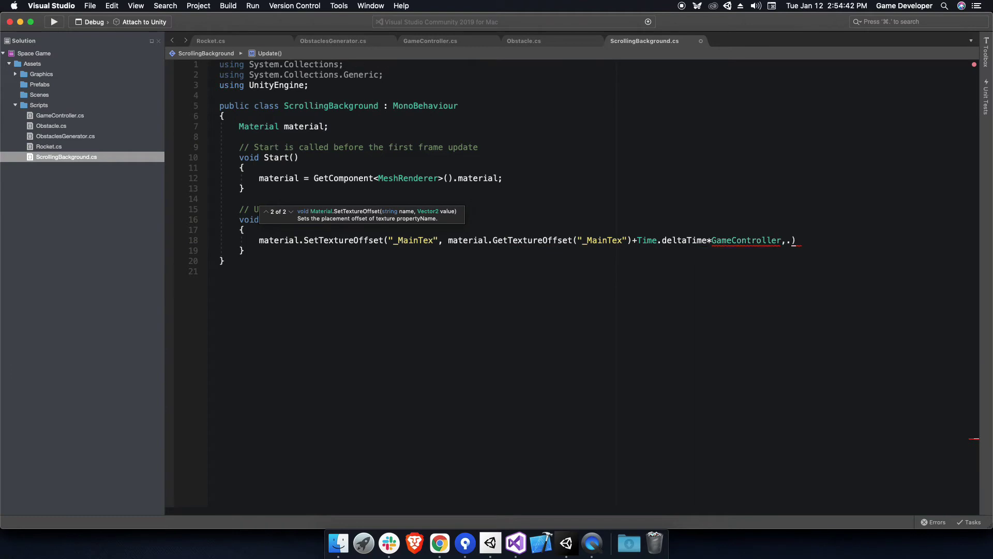
{"action": "type", "text": ".ins.sp"}
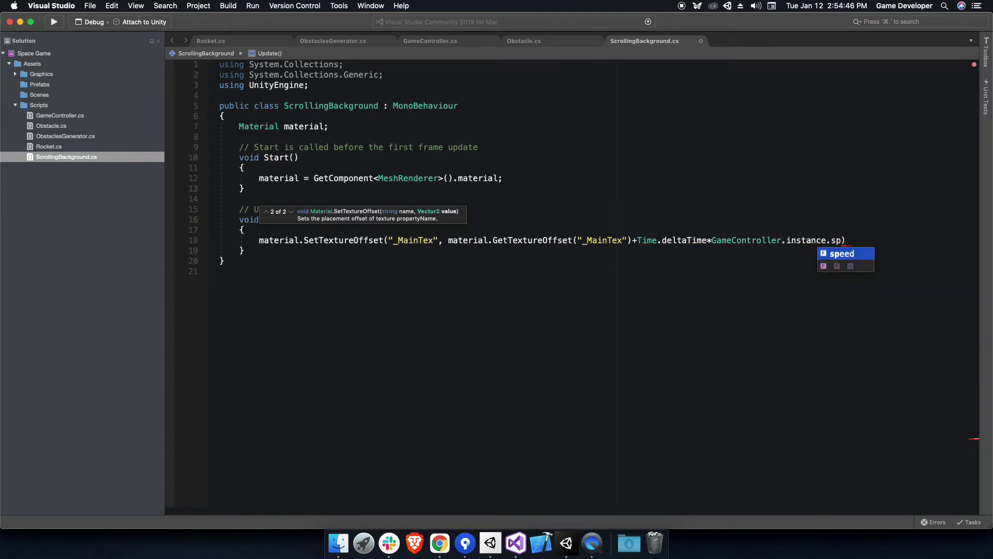
{"action": "key", "text": "Return"}
{"action": "type", "text": ";"}
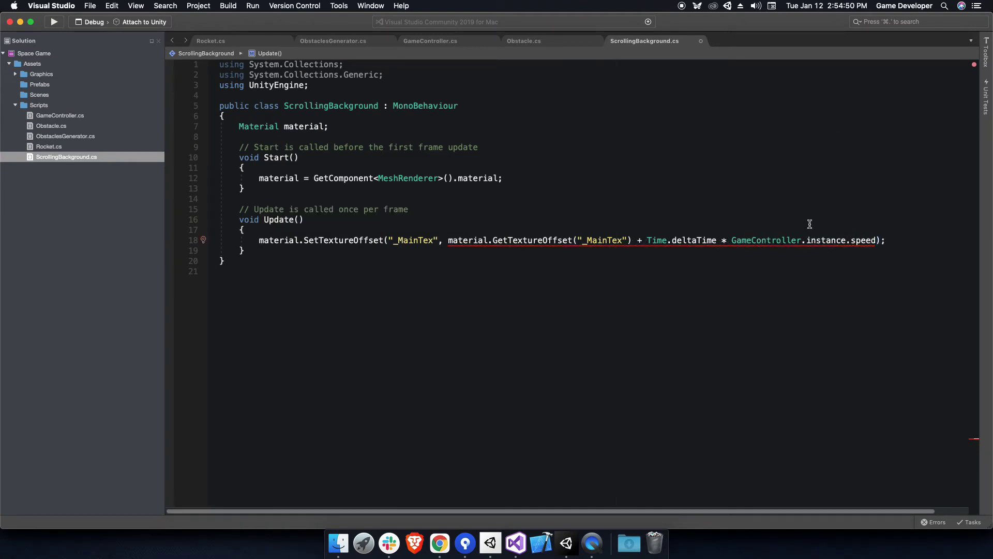
Try inserting a Vector2.left multiplier before the offset, then undo the misplaced edit
{"action": "left_click", "coordinate": [445, 240]}
{"action": "type", "text": "Ve"}
{"action": "key", "text": "Return"}
{"action": "type", "text": ".l"}
{"action": "key", "text": "Return"}
{"action": "type", "text": "*"}
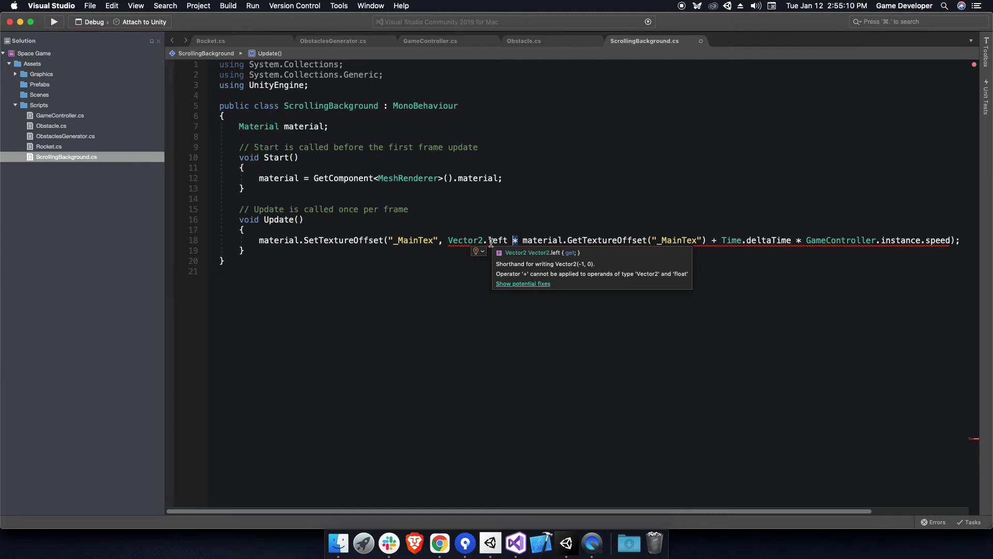
{"action": "left_click", "coordinate": [520, 241]}
{"action": "type", "text": "("}
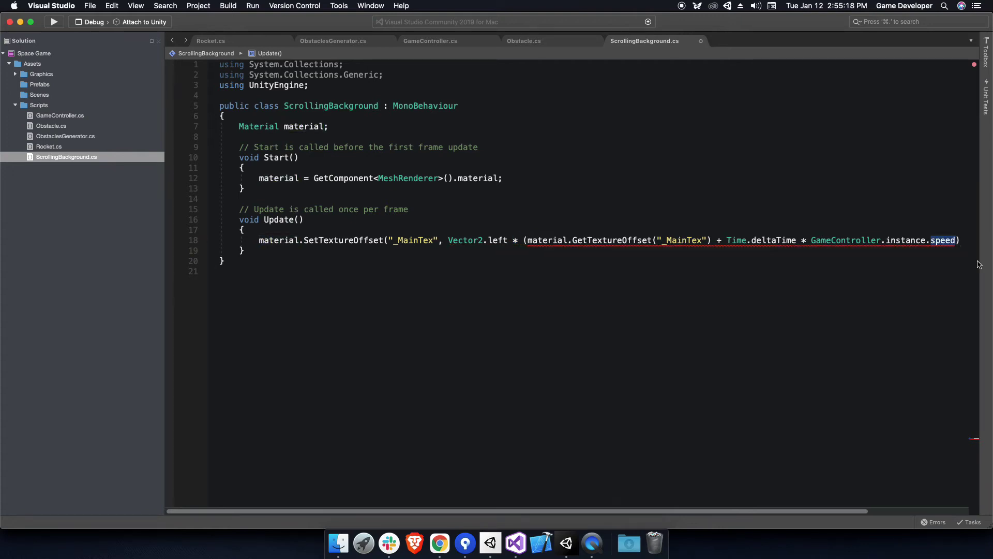
{"action": "type", "text": ")"}
{"action": "mouse_move", "coordinate": [783, 244]}
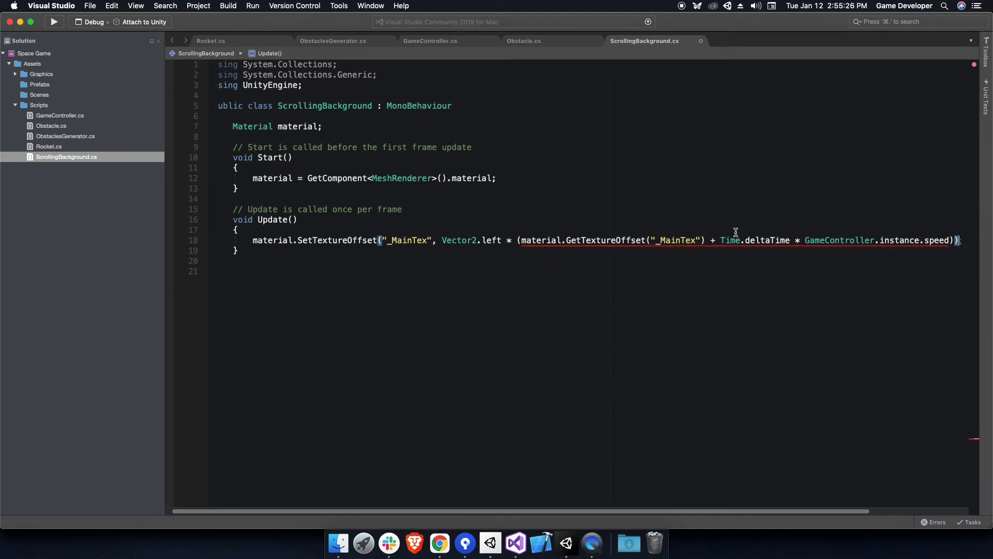
{"action": "mouse_move", "coordinate": [521, 241]}
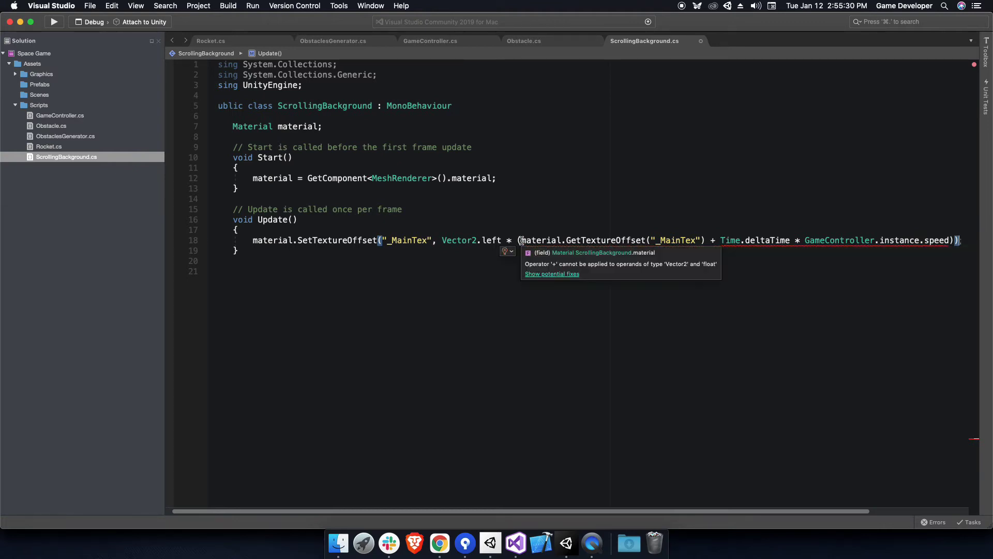
{"action": "left_click_drag", "start_coordinate": [522, 241], "coordinate": [443, 242]}
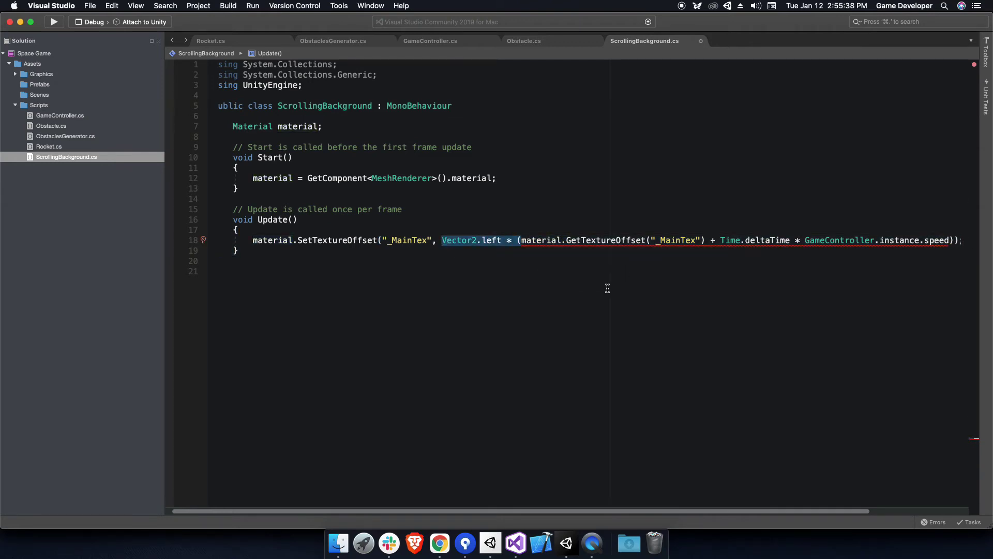
{"action": "key", "text": "super+z"}
{"action": "key", "text": "super+z"}
{"action": "key", "text": "super+z"}
{"action": "key", "text": "super+z"}
{"action": "key", "text": "super+z"}
Multiply the time-and-speed term by Vector2.left so the texture scrolls leftward
{"action": "type", "text": ".s"}
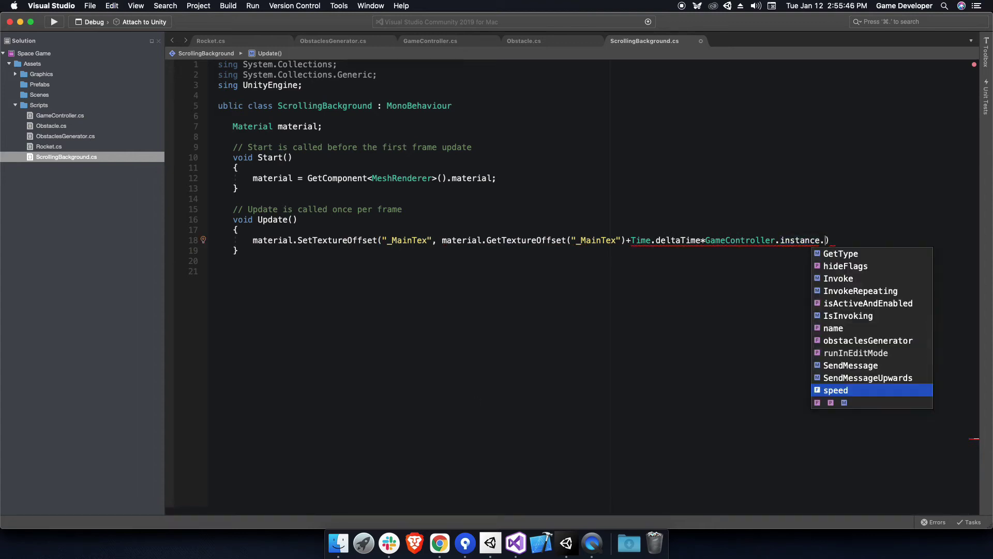
{"action": "key", "text": "Return"}
{"action": "type", "text": ")"}
{"action": "left_click", "coordinate": [631, 240]}
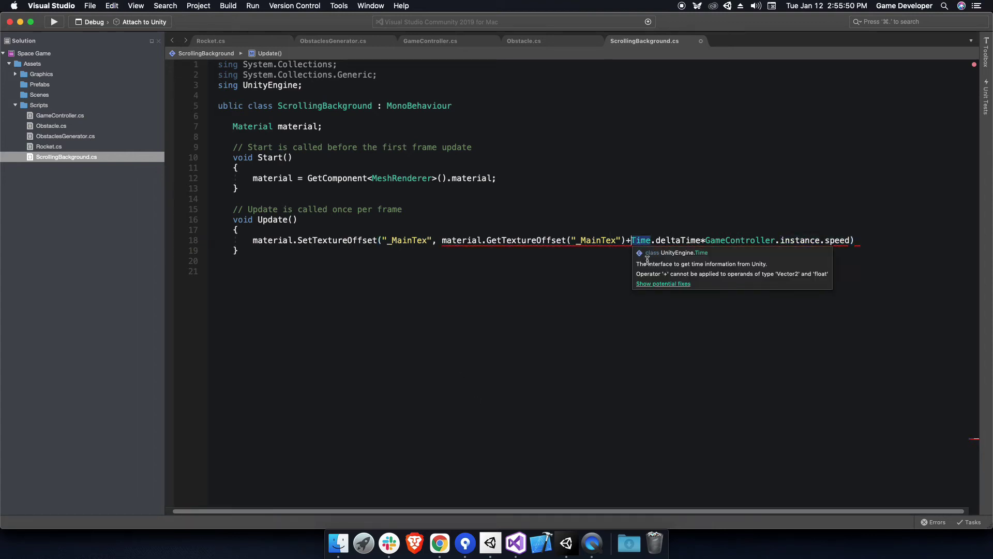
{"action": "type", "text": "(Vector2"}
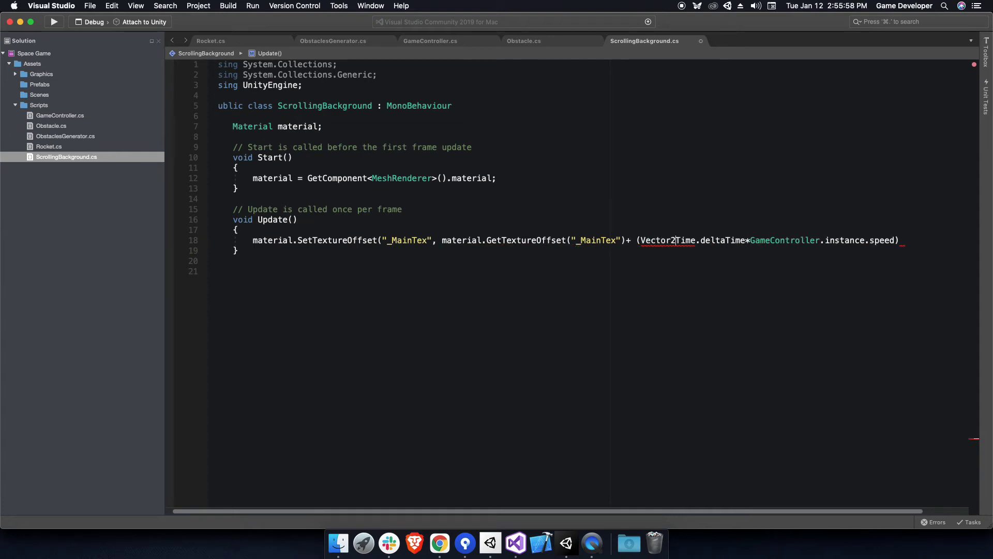
{"action": "type", "text": ".l"}
{"action": "key", "text": "Return"}
{"action": "type", "text": "* "}
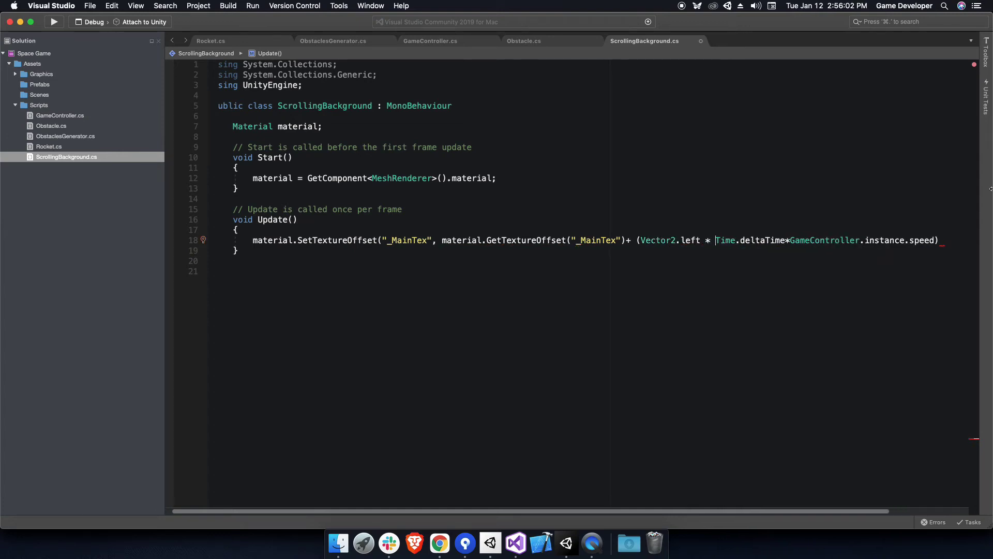
{"action": "type", "text": ");"}
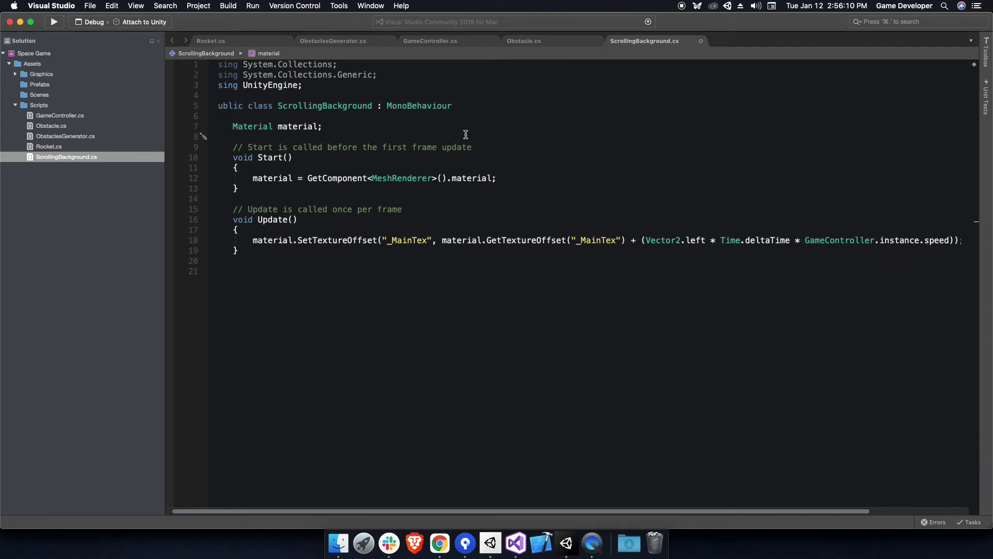
{"action": "left_click", "coordinate": [566, 543]}
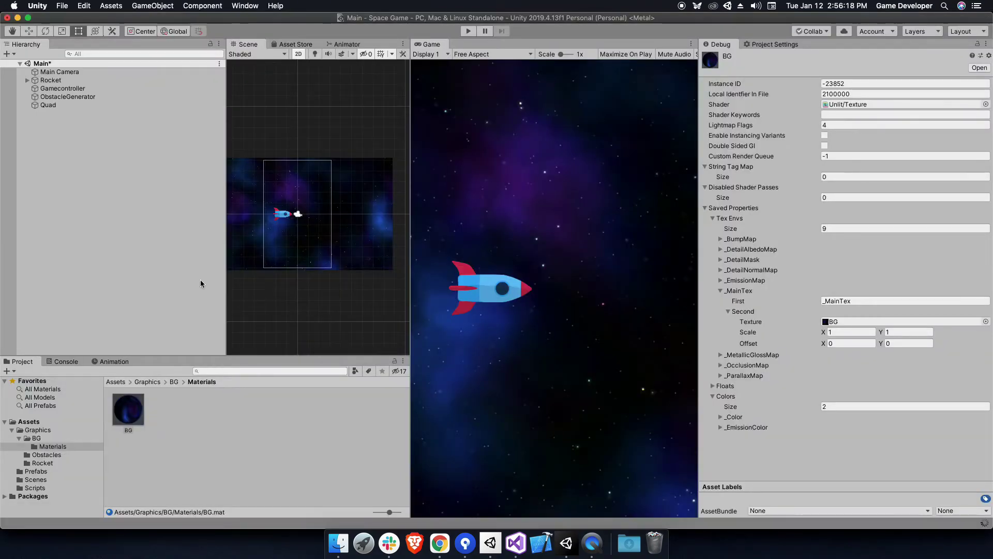
Rename the Quad object to BackGround
{"action": "left_click", "coordinate": [122, 105]}
{"action": "key", "text": "Return"}
{"action": "type", "text": "BackGround"}
{"action": "key", "text": "Return"}
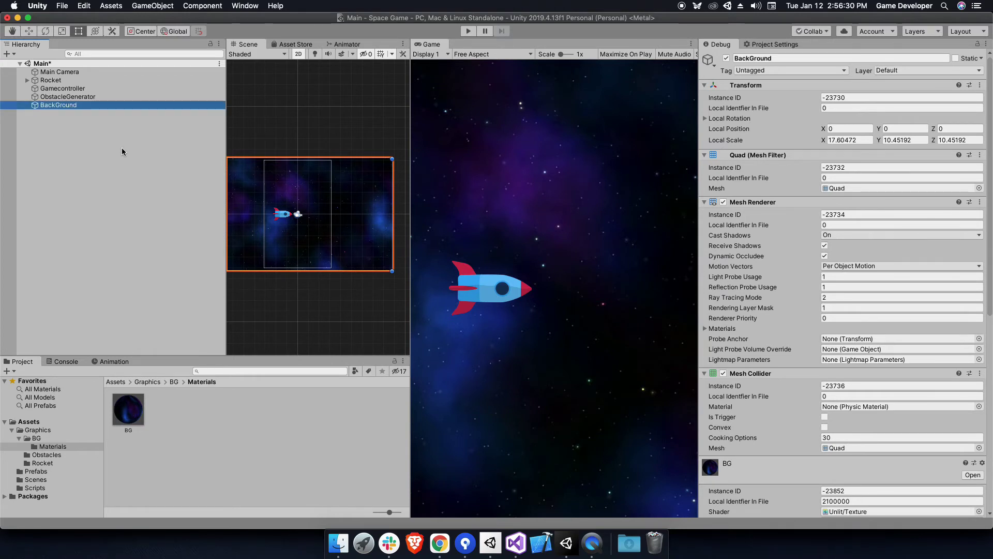
Switch the Inspector to Normal mode and add the Scrolling Background script to BackGround
{"action": "left_click", "coordinate": [986, 44]}
{"action": "left_click", "coordinate": [905, 54]}
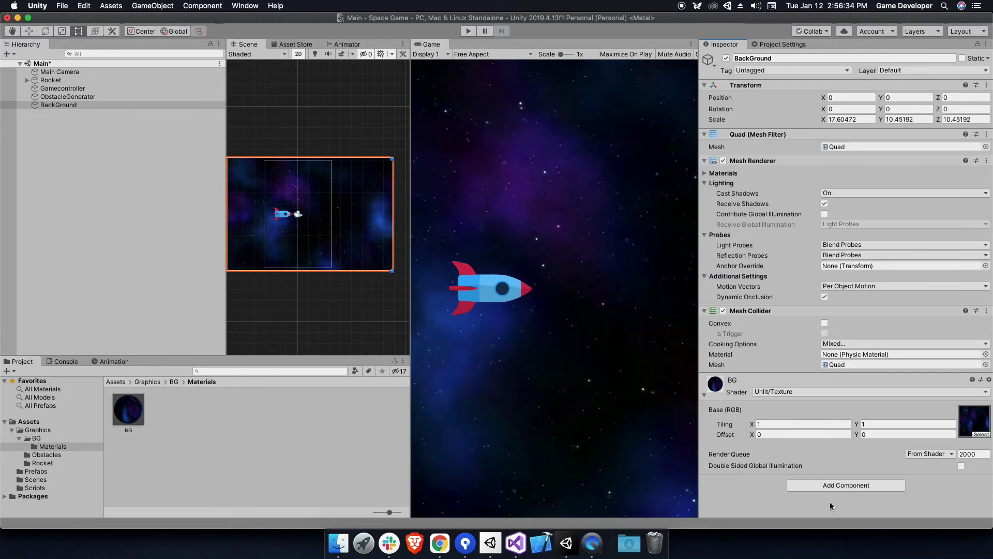
{"action": "left_click", "coordinate": [822, 483]}
{"action": "type", "text": "scro"}
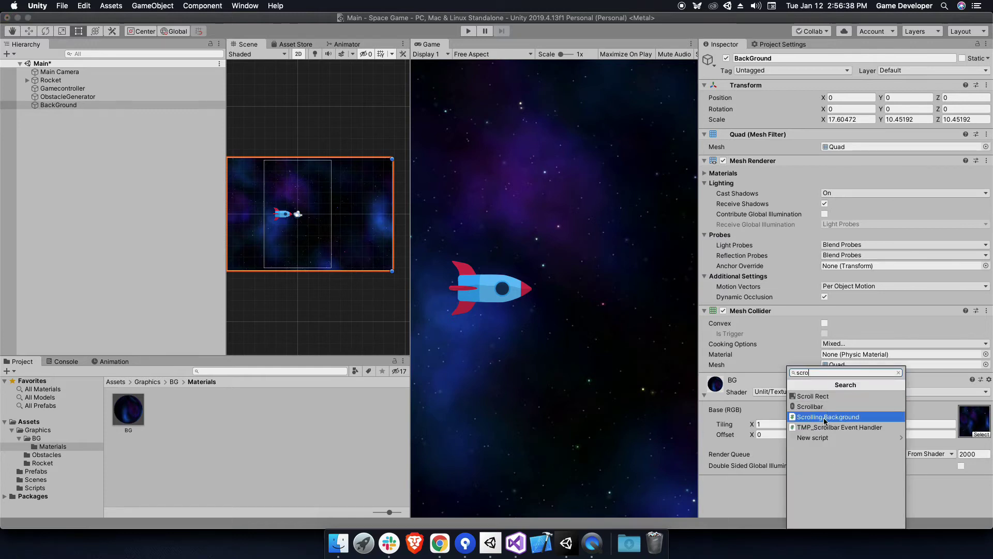
{"action": "left_click", "coordinate": [824, 418]}
Play the game and thrust the rocket to check the starfield scrolls
{"action": "left_click", "coordinate": [129, 279]}
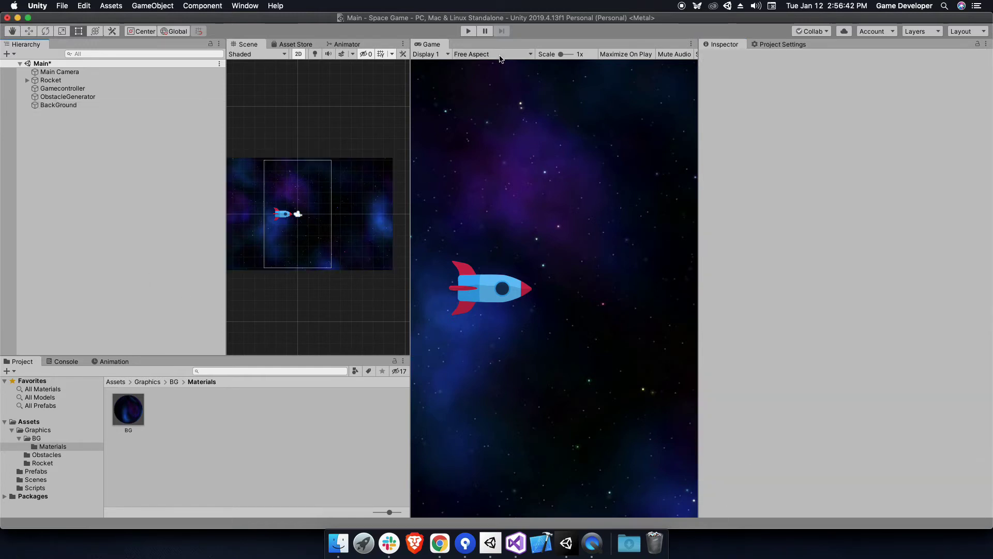
{"action": "left_click", "coordinate": [468, 33]}
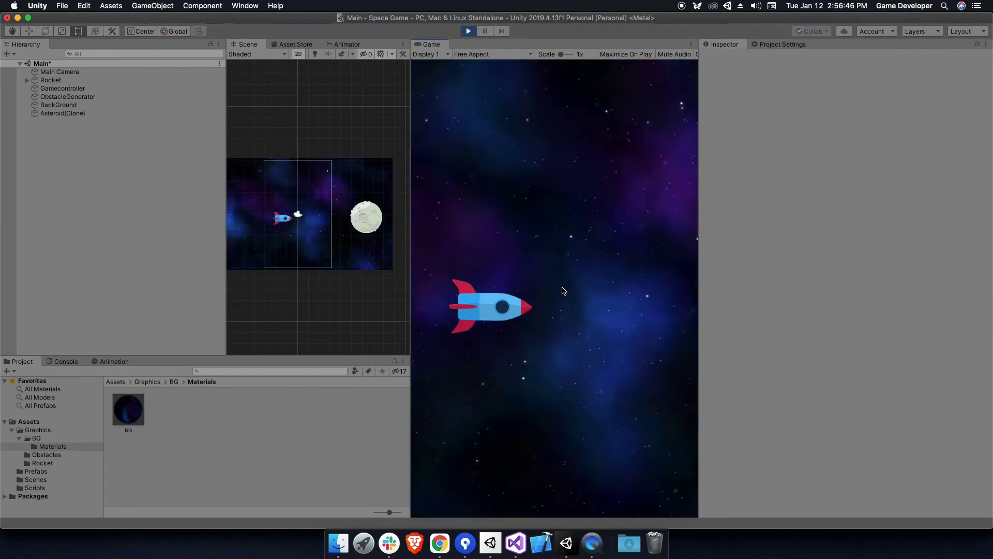
{"action": "left_click", "coordinate": [563, 290]}
{"action": "left_click", "coordinate": [563, 290]}
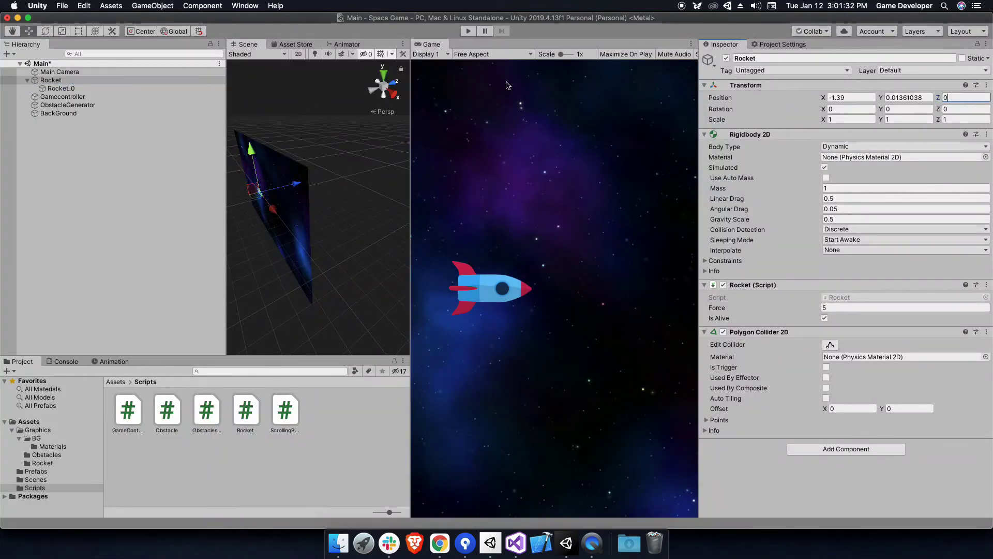
{"action": "key", "text": "Down"}
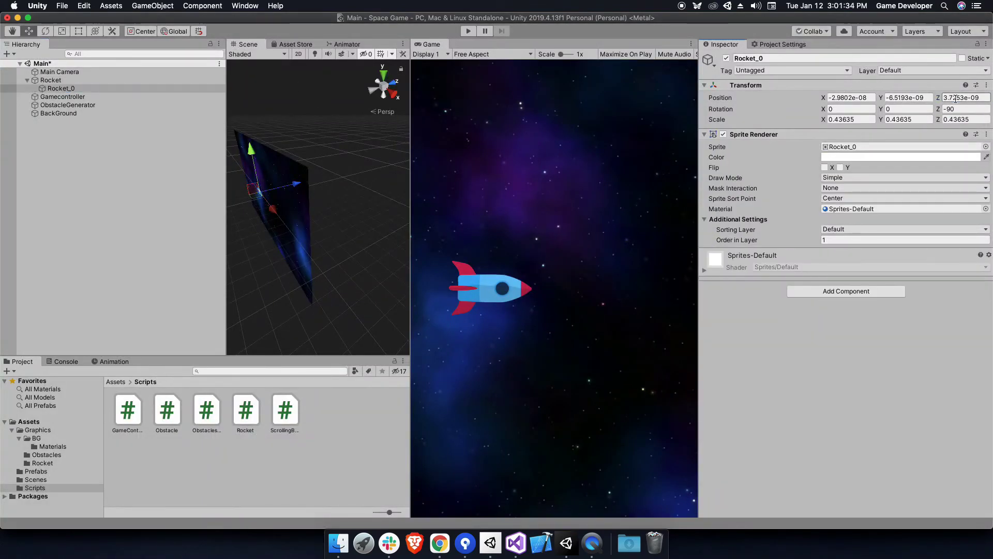
Nudge the Rocket object slightly in the scene
{"action": "left_click", "coordinate": [166, 188]}
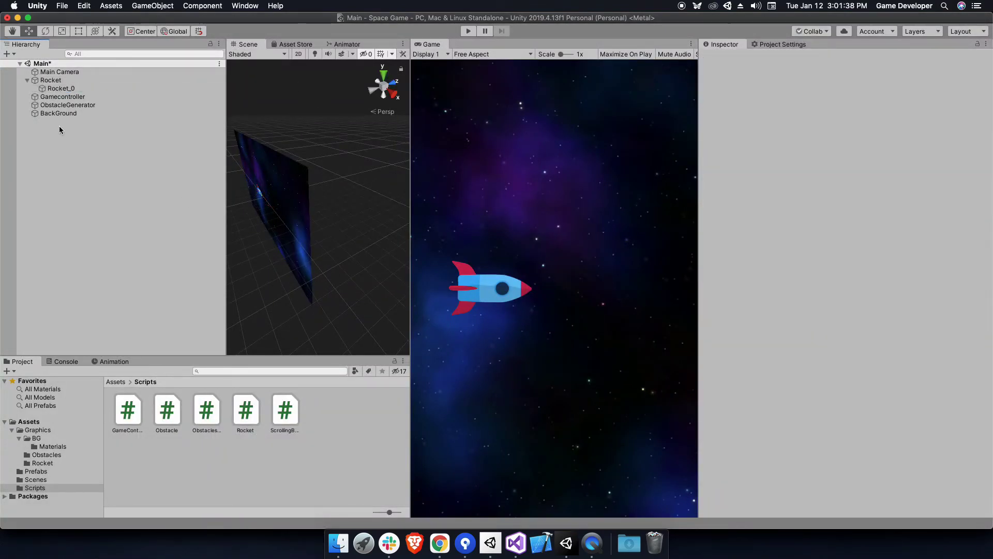
{"action": "left_click", "coordinate": [82, 81]}
{"action": "left_click_drag", "start_coordinate": [295, 186], "coordinate": [301, 189]}
{"action": "left_click", "coordinate": [300, 190]}
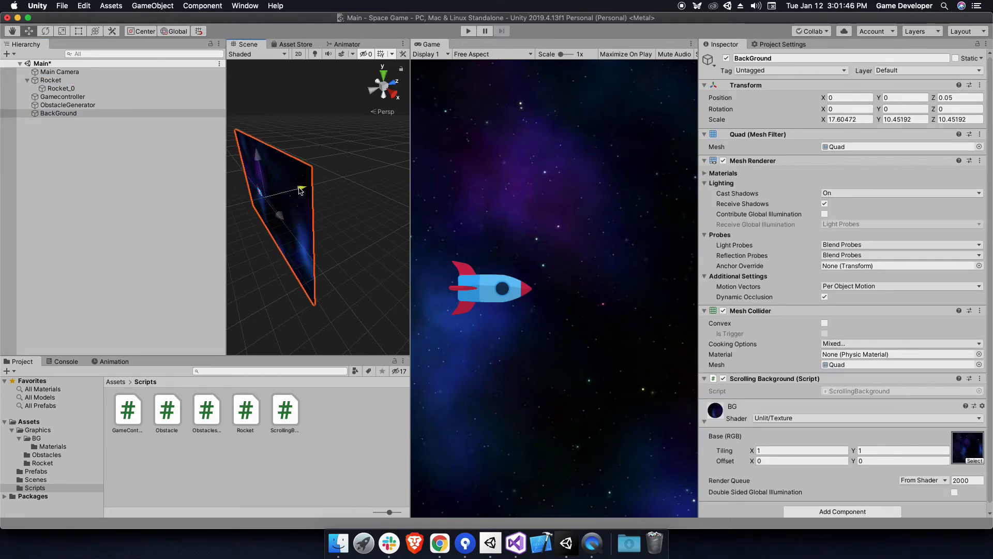
{"action": "left_click", "coordinate": [155, 289]}
Set the Asteroid prefab's Position Z to 0 and return to the Main scene
{"action": "left_click", "coordinate": [35, 471]}
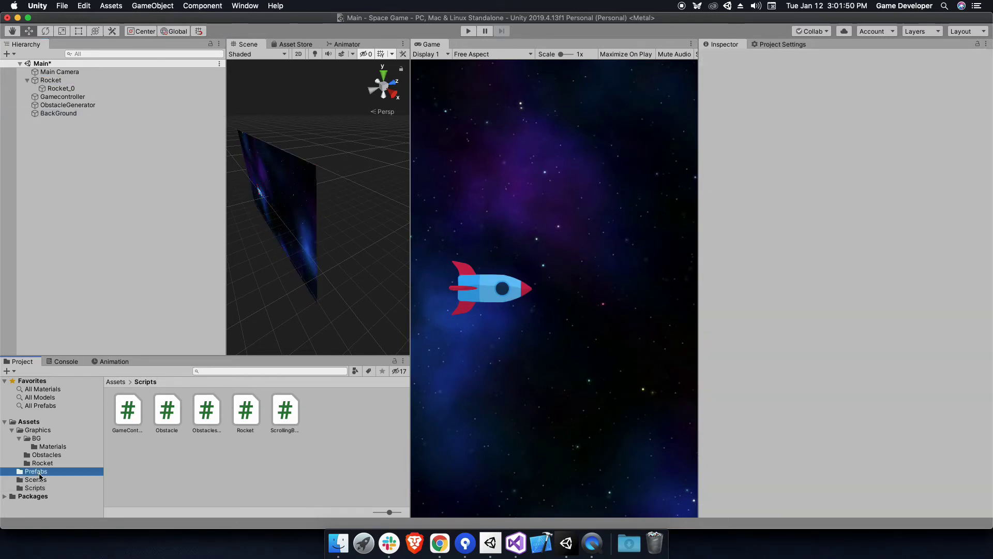
{"action": "double_click", "coordinate": [128, 408]}
{"action": "left_click", "coordinate": [969, 97]}
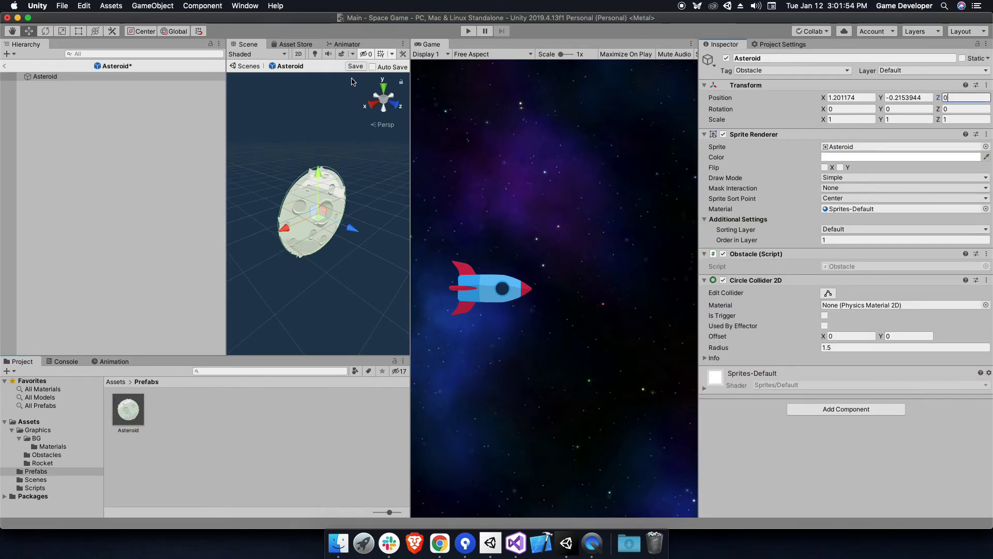
{"action": "left_click", "coordinate": [101, 143]}
{"action": "left_click", "coordinate": [5, 66]}
Play-test by boosting the rocket until GameOver, stop, and return to Visual Studio
{"action": "left_click", "coordinate": [464, 29]}
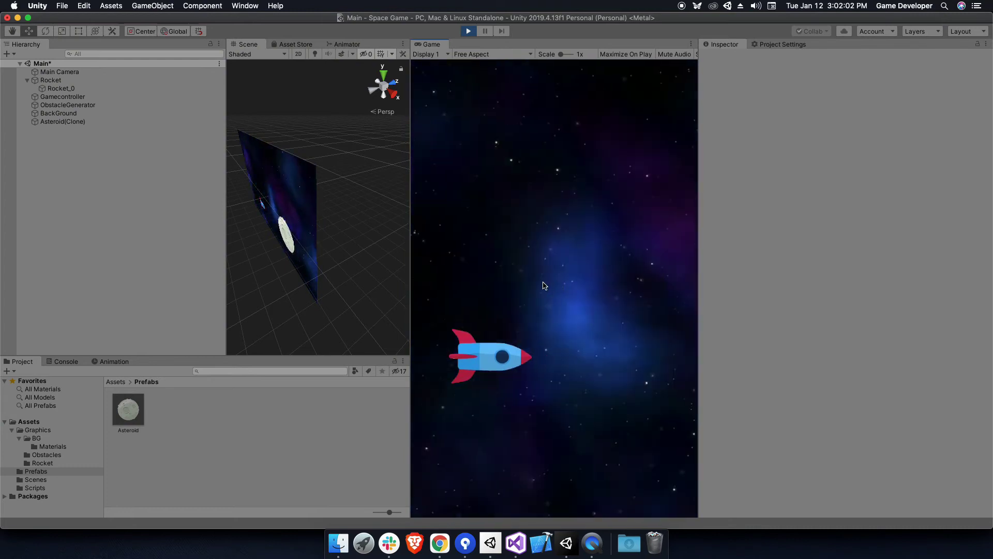
{"action": "left_click", "coordinate": [544, 284]}
{"action": "left_click", "coordinate": [544, 285]}
{"action": "left_click", "coordinate": [544, 285]}
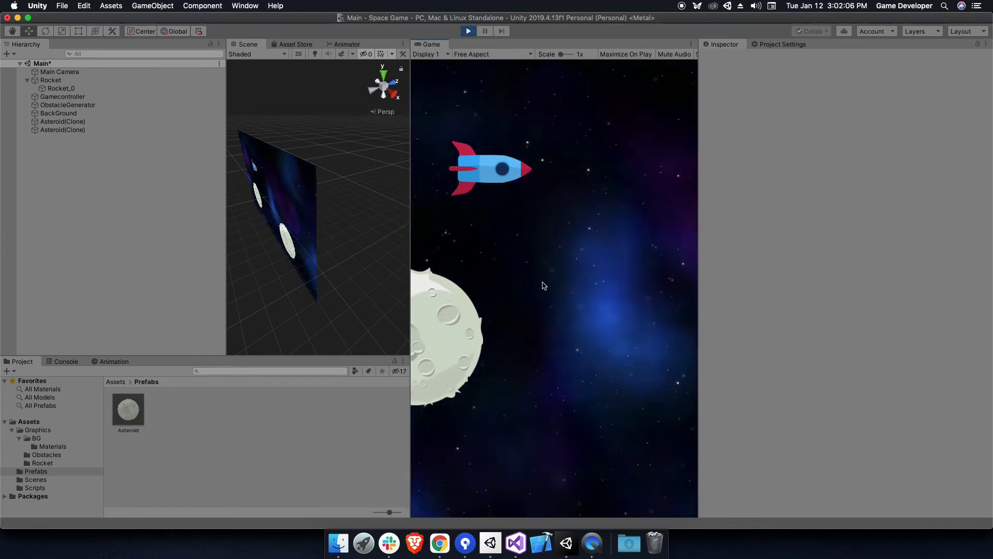
{"action": "left_click", "coordinate": [544, 285]}
{"action": "left_click", "coordinate": [543, 285]}
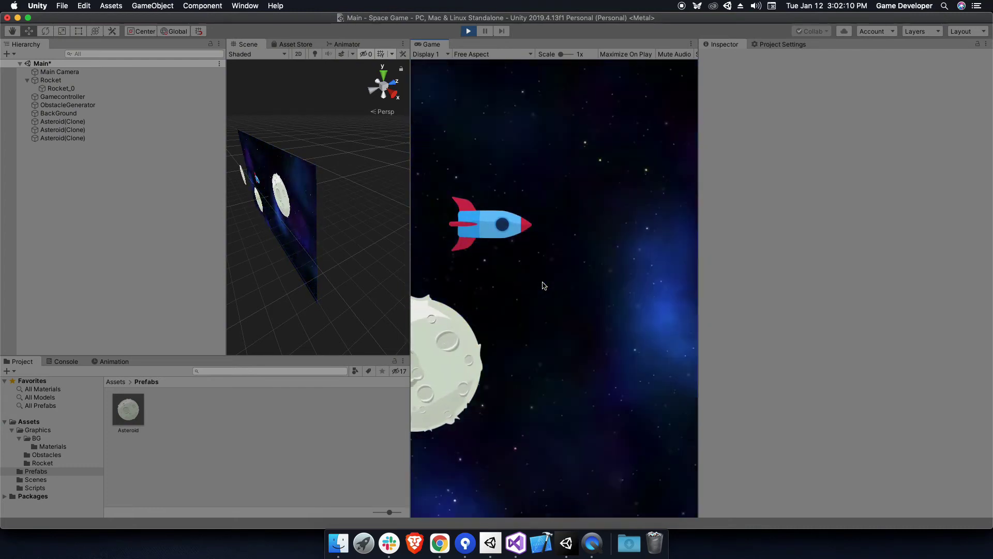
{"action": "left_click", "coordinate": [543, 285]}
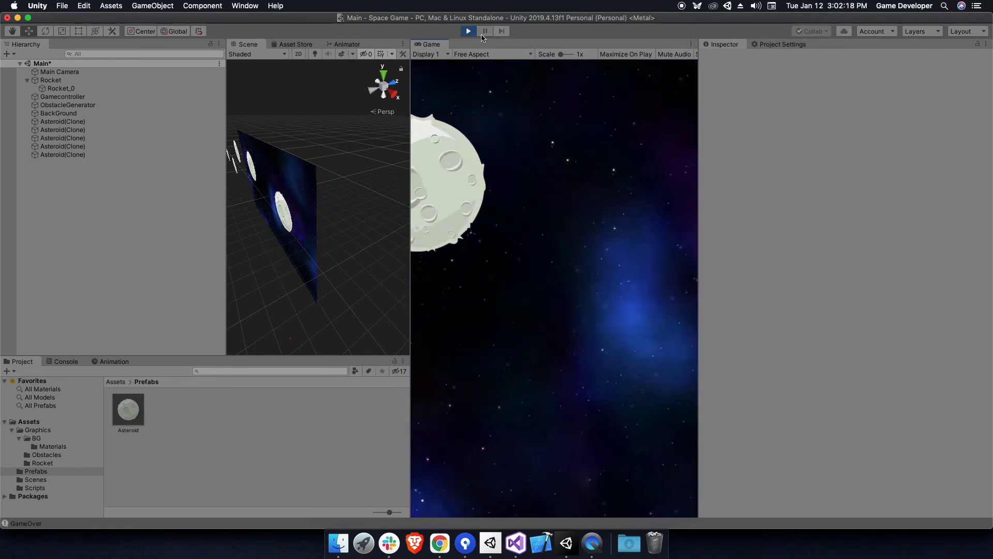
{"action": "left_click", "coordinate": [468, 31]}
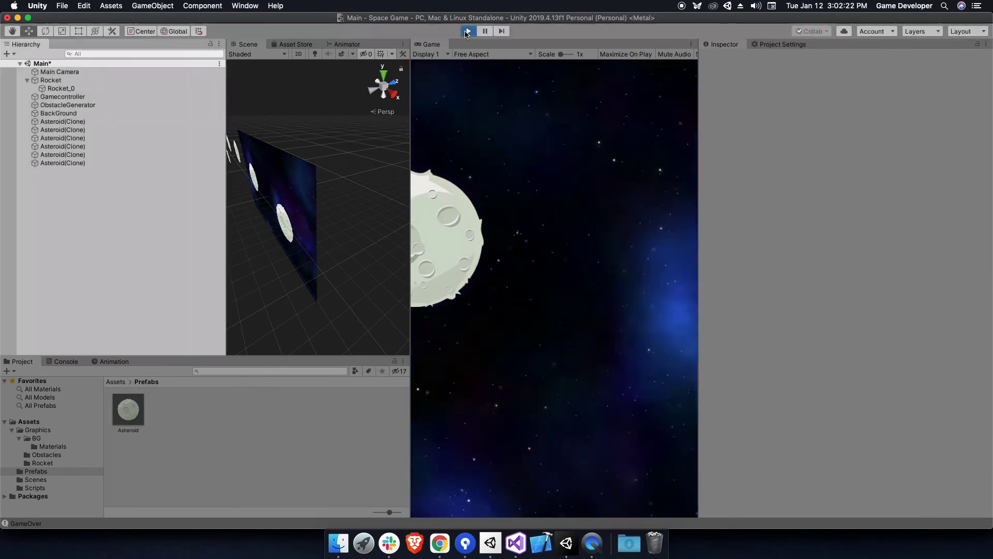
{"action": "left_click", "coordinate": [516, 538]}
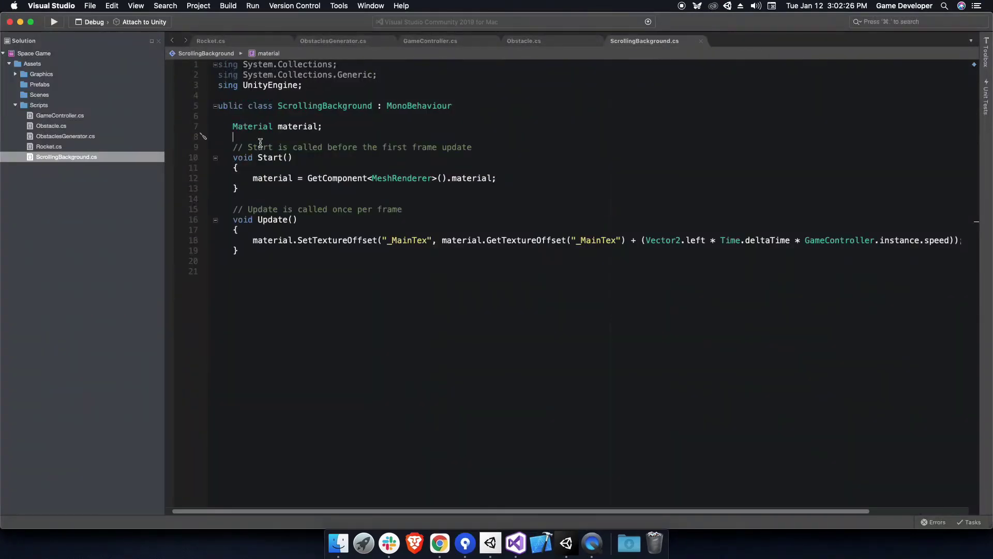
Add 'public float speed' below the material field and append '* speed' to the offset expression
{"action": "left_click", "coordinate": [344, 131]}
{"action": "key", "text": "Return"}
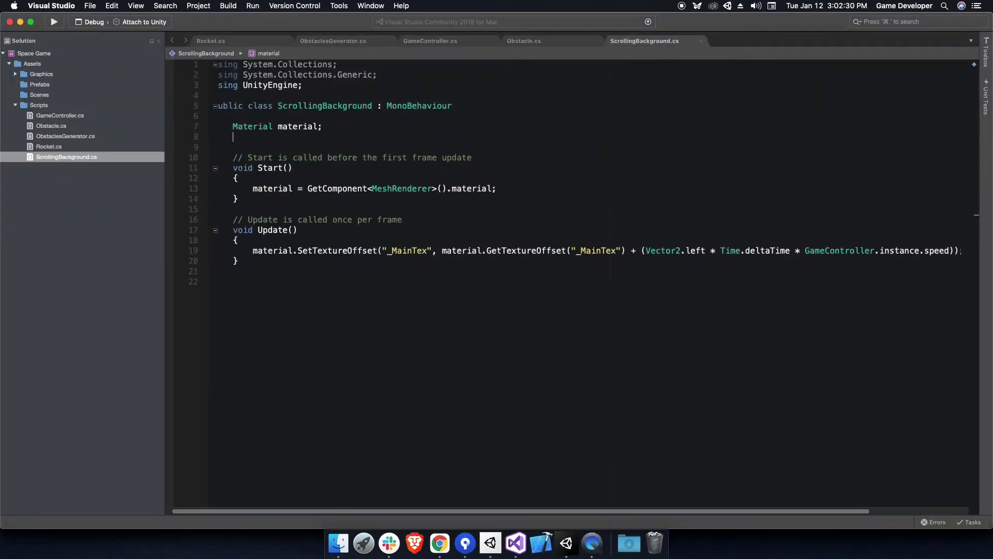
{"action": "key", "text": "Return"}
{"action": "type", "text": "public float speed;"}
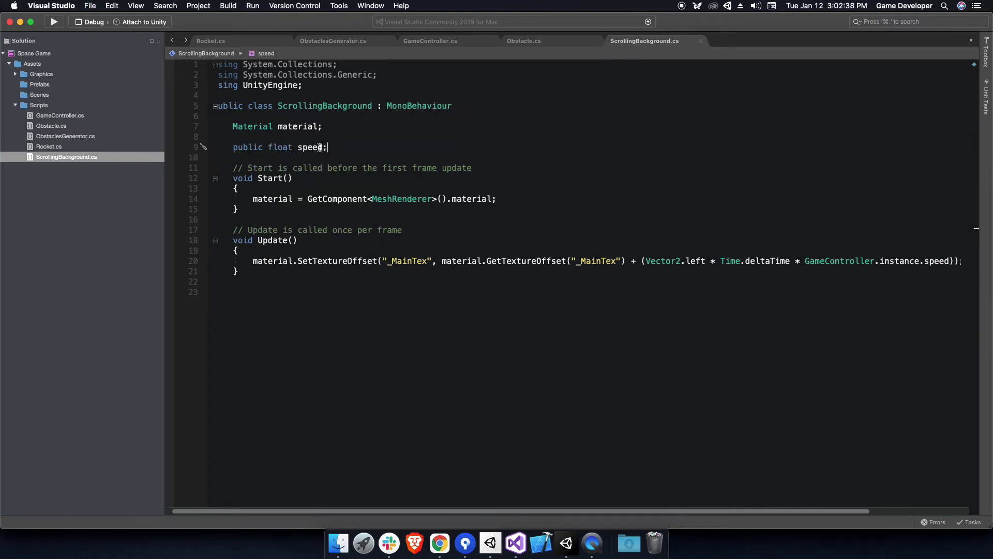
{"action": "left_click", "coordinate": [949, 260]}
{"action": "type", "text": "* speed"}
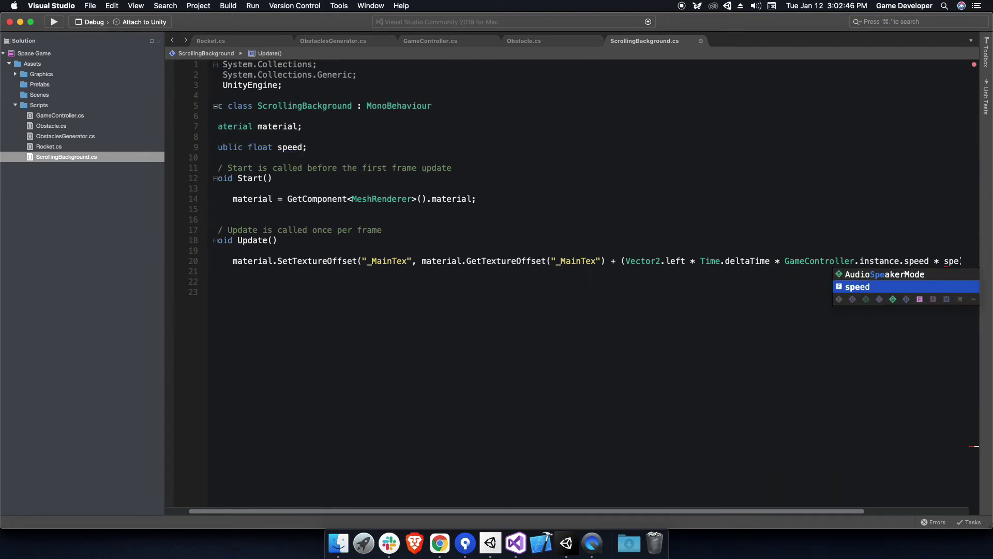
{"action": "left_click", "coordinate": [568, 554]}
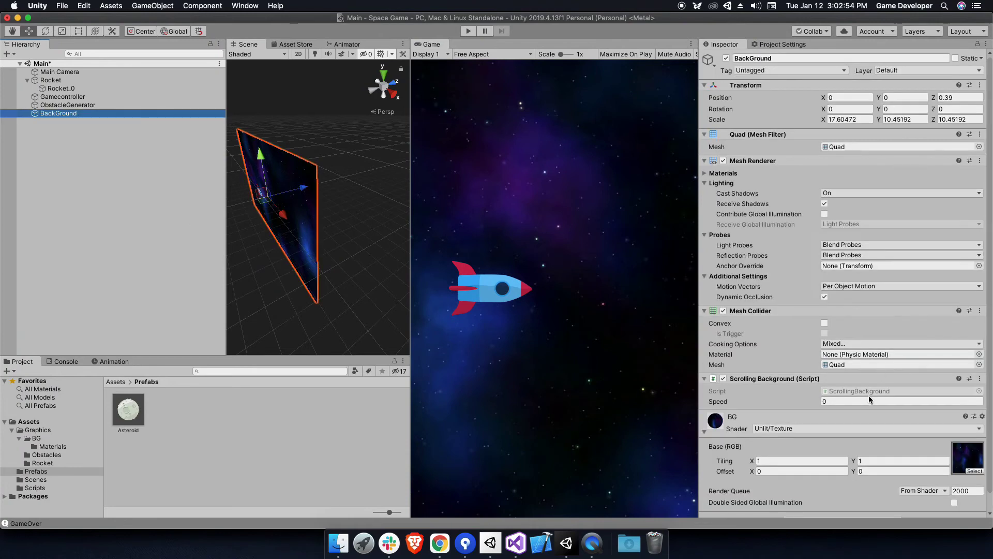
Play-test BackGround scrolling at Speed -0.1, then change Speed to -0.01
{"action": "left_click", "coordinate": [869, 397]}
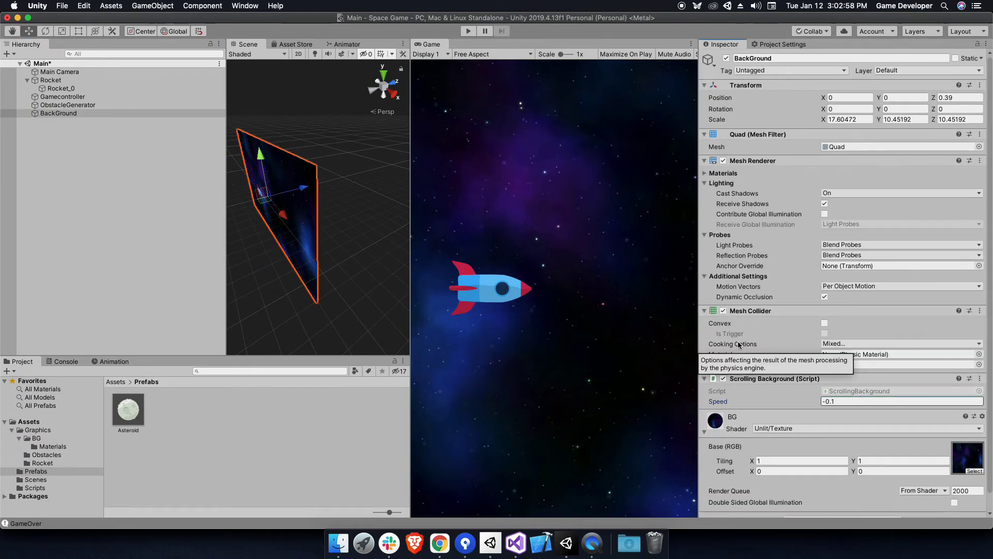
{"action": "left_click", "coordinate": [469, 32]}
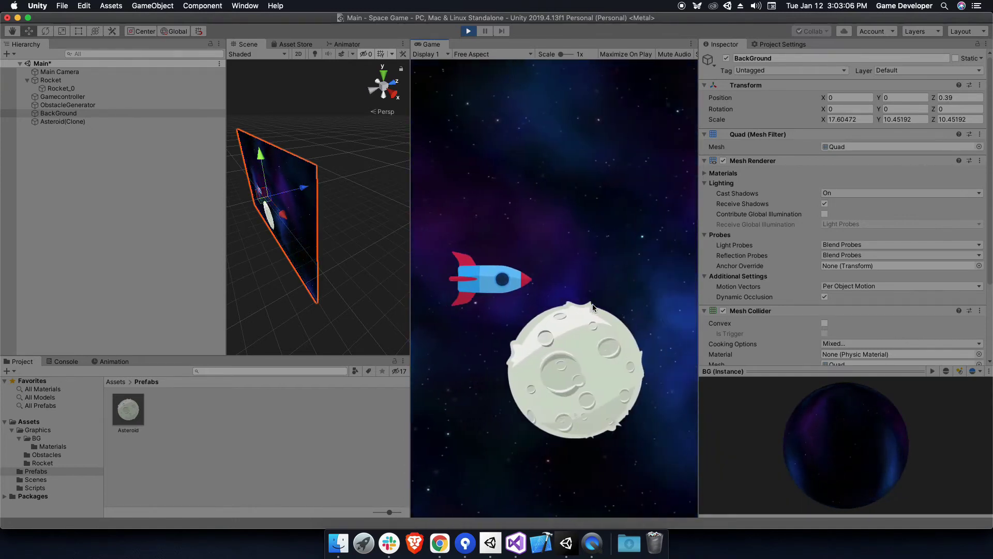
{"action": "left_click", "coordinate": [593, 307]}
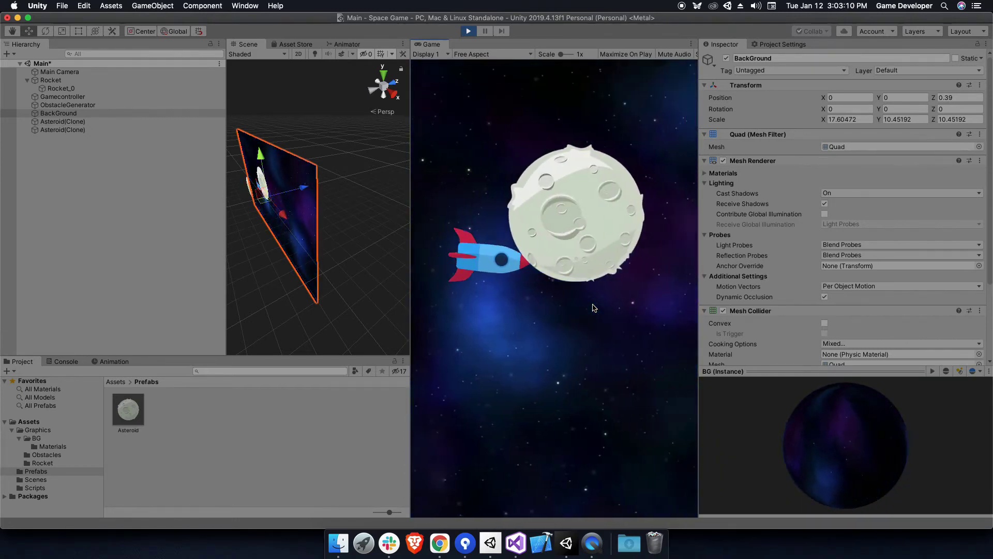
{"action": "scroll", "coordinate": [875, 315], "scroll_direction": "down", "scroll_amount": 5}
{"action": "left_click", "coordinate": [857, 301]}
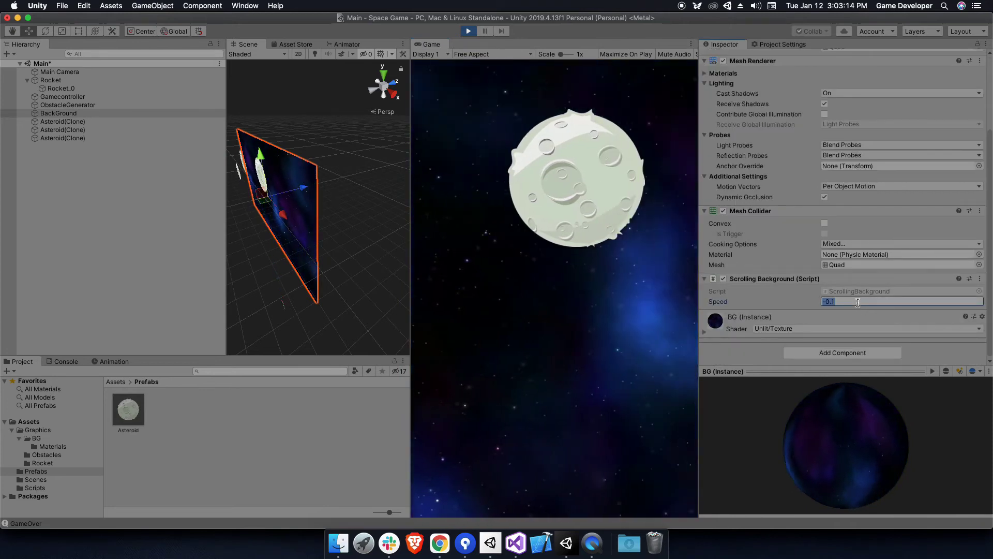
{"action": "type", "text": "-0.0"}
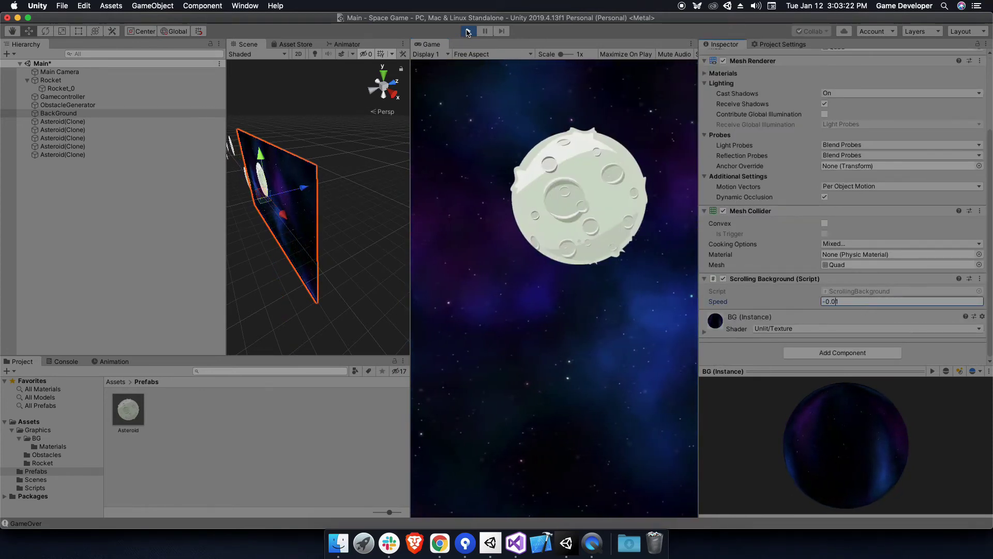
{"action": "left_click", "coordinate": [468, 32]}
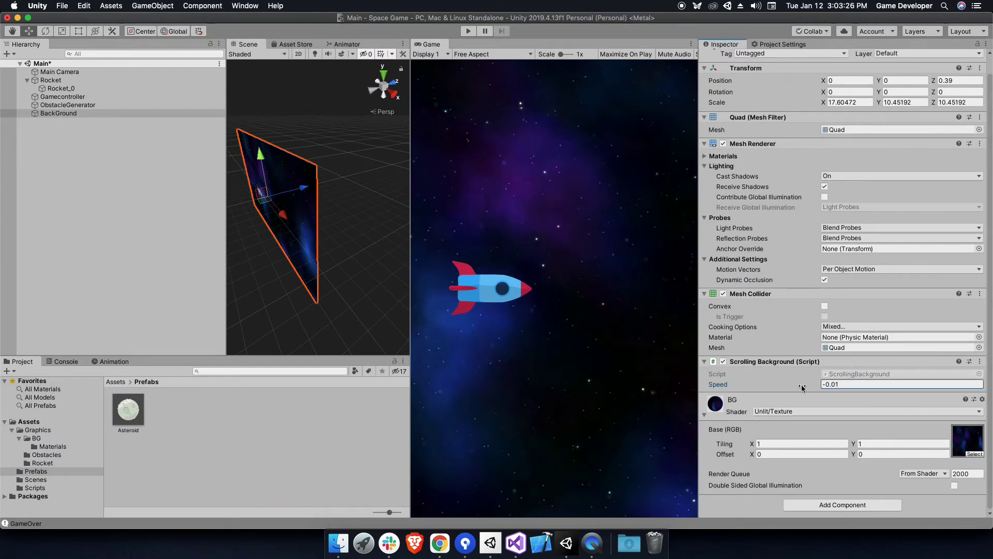
{"action": "left_click", "coordinate": [201, 268]}
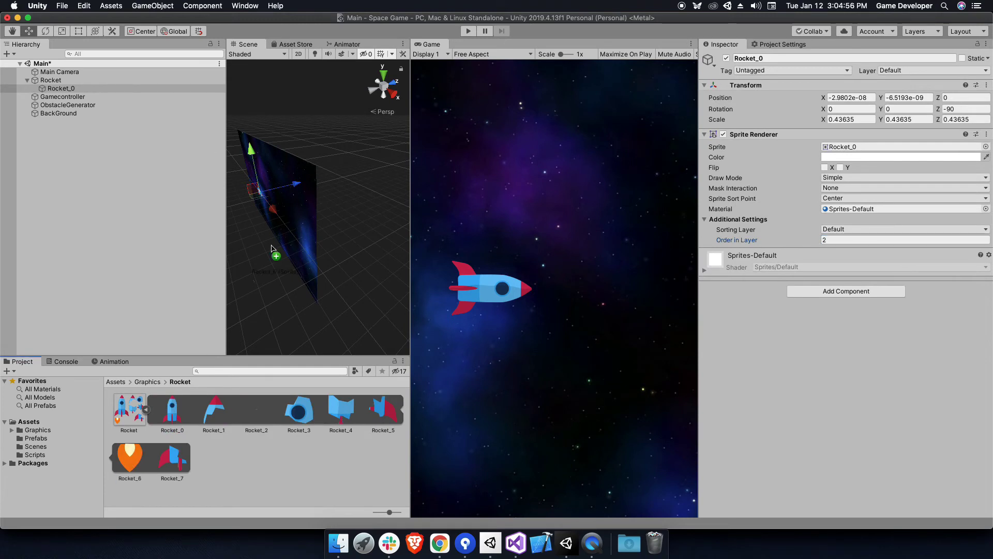
Put the Rocket_6 flame under Rocket and move it onto the ship in 2D view
{"action": "left_click_drag", "start_coordinate": [273, 249], "coordinate": [272, 249]}
{"action": "double_click", "coordinate": [61, 97]}
{"action": "key", "text": "2"}
{"action": "key", "text": "t"}
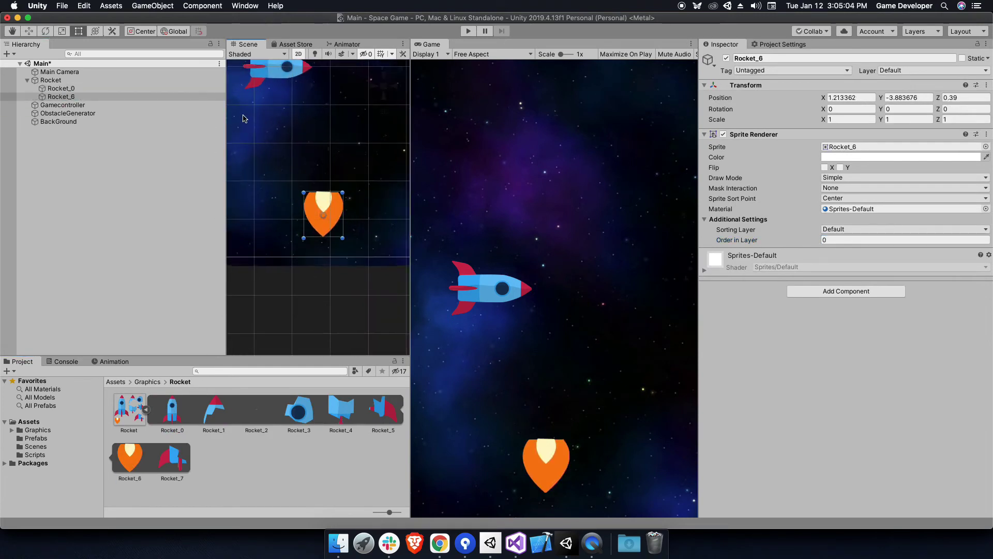
{"action": "left_click", "coordinate": [95, 97]}
{"action": "middle_click_drag", "start_coordinate": [272, 163], "coordinate": [337, 238]}
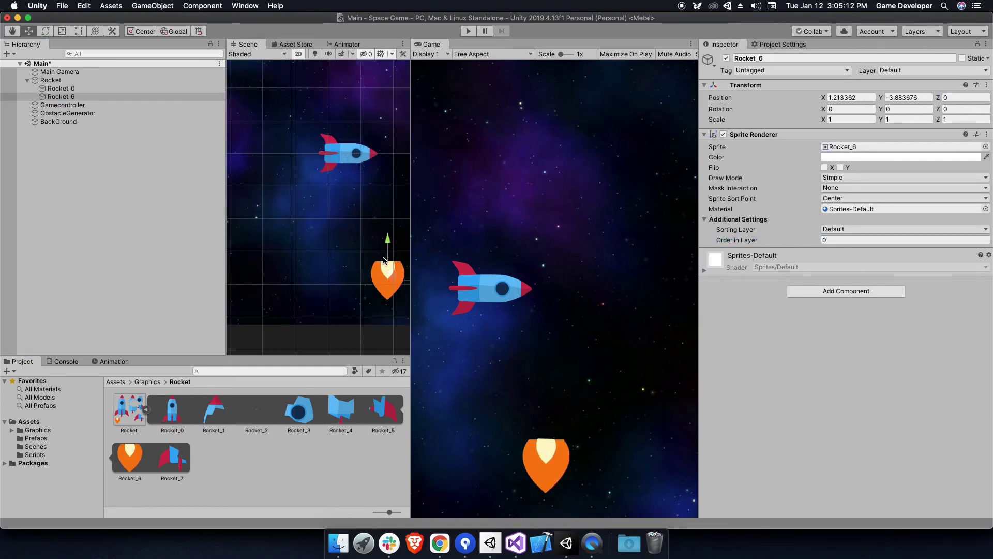
{"action": "left_click_drag", "start_coordinate": [383, 261], "coordinate": [319, 147]}
Rotate the flame to Z -90 and position it at the rocket's tail
{"action": "left_click", "coordinate": [967, 109]}
{"action": "type", "text": "-9"}
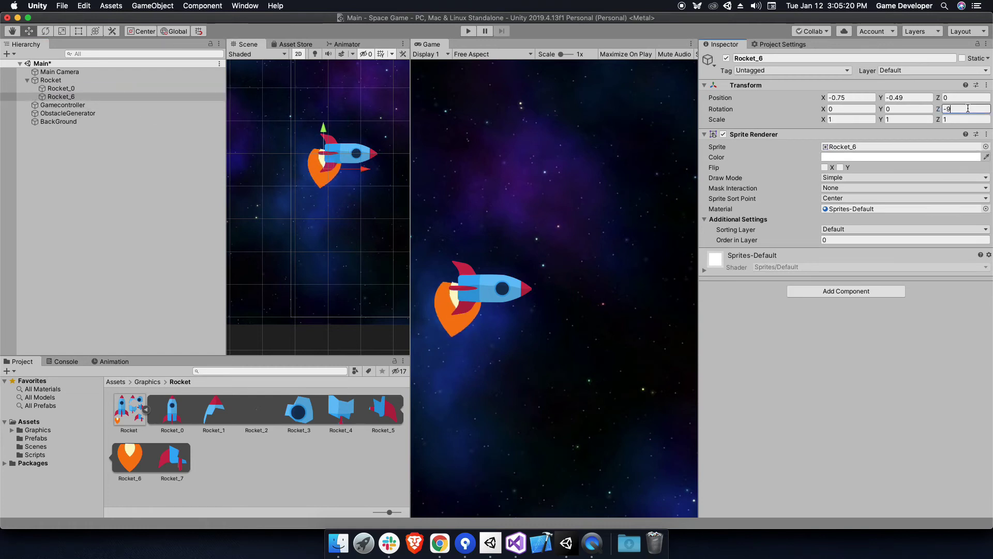
{"action": "type", "text": "0"}
{"action": "scroll", "coordinate": [290, 207], "scroll_direction": "up", "scroll_amount": 3}
{"action": "left_click_drag", "start_coordinate": [310, 215], "coordinate": [288, 202]}
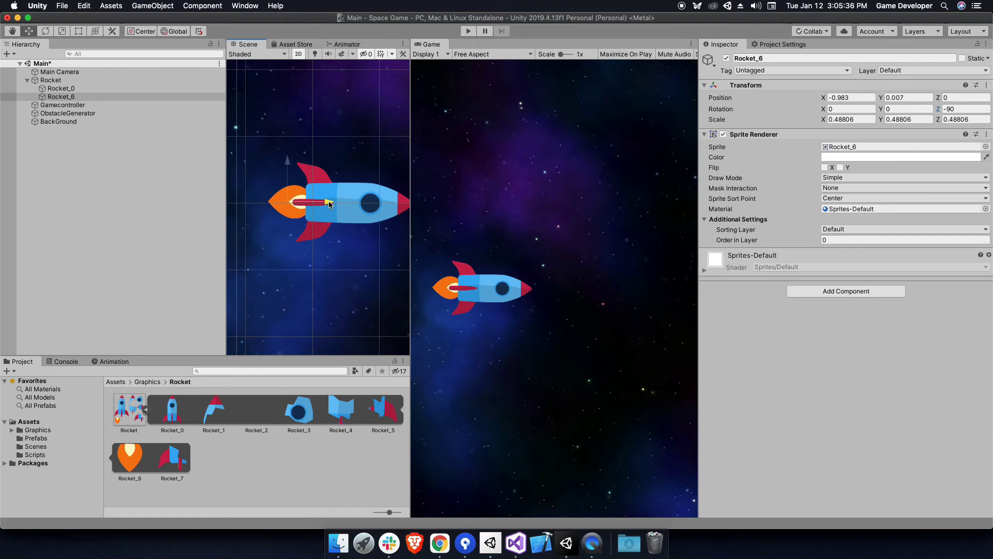
{"action": "left_click", "coordinate": [51, 80]}
{"action": "left_click", "coordinate": [100, 166]}
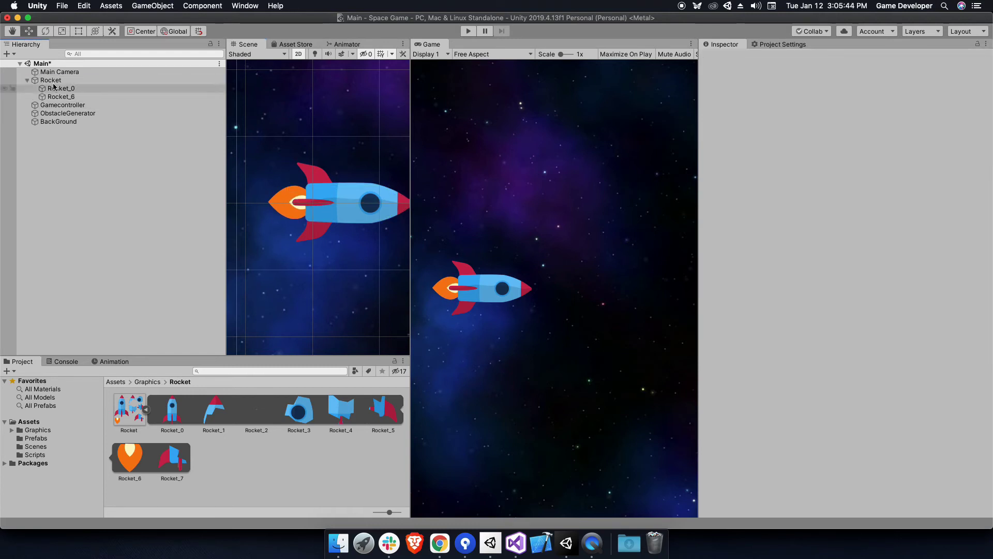
Create an empty Main child under Rocket and move Rocket_0 and Rocket_6 into it
{"action": "right_click", "coordinate": [51, 80]}
{"action": "left_click", "coordinate": [77, 171]}
{"action": "type", "text": "Main"}
{"action": "key", "text": "Return"}
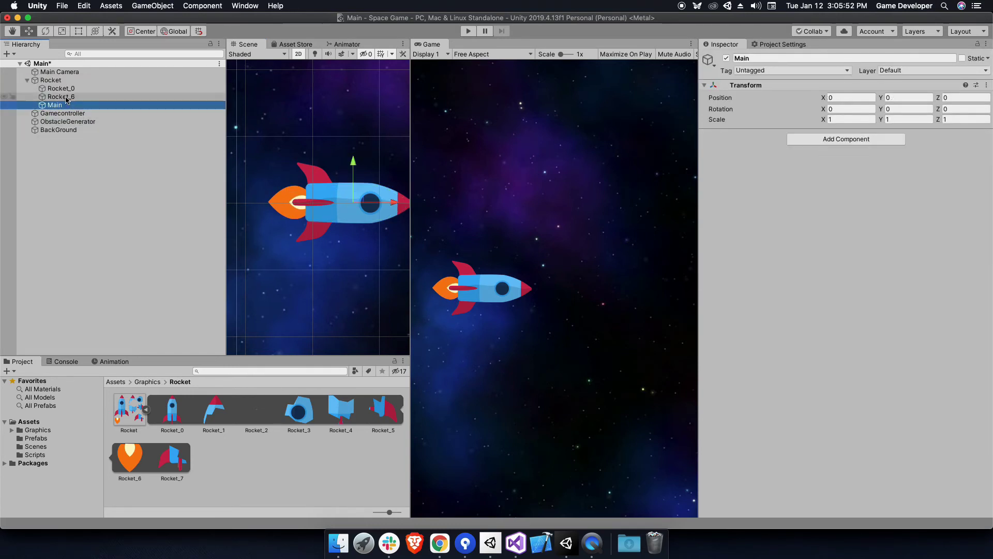
{"action": "left_click", "coordinate": [66, 97]}
{"action": "left_click", "coordinate": [61, 88], "text": "shift"}
{"action": "left_click_drag", "start_coordinate": [61, 89], "coordinate": [54, 105]}
Create a second empty child under Rocket named Broken
{"action": "right_click", "coordinate": [51, 81]}
{"action": "left_click", "coordinate": [86, 171]}
{"action": "type", "text": "Broken"}
{"action": "key", "text": "Return"}
Place the Rocket_1, Rocket_3, Rocket_4 and Rocket_5 piece sprites into the scene
{"action": "left_click", "coordinate": [172, 411]}
{"action": "left_click", "coordinate": [214, 413]}
{"action": "left_click", "coordinate": [299, 412], "text": "super"}
{"action": "left_click", "coordinate": [341, 411], "text": "super"}
{"action": "mouse_move", "coordinate": [341, 411]}
{"action": "left_mouse_down"}
{"action": "mouse_move", "coordinate": [311, 384]}
{"action": "mouse_move", "coordinate": [300, 352]}
{"action": "left_mouse_up"}
{"action": "left_click_drag", "start_coordinate": [381, 407], "coordinate": [262, 238]}
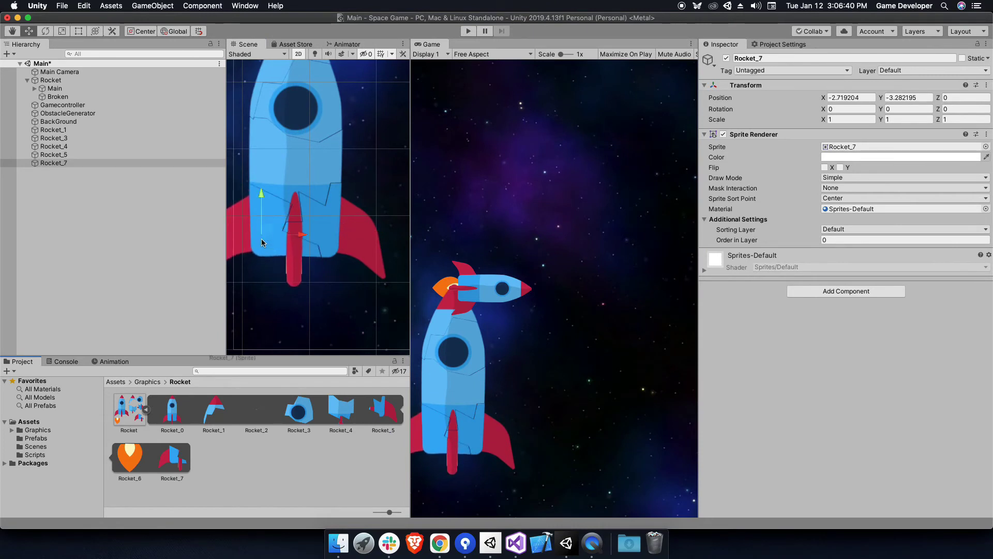
Parent the loose Rocket_1–7 pieces under Broken and set its Rotation Z to -90
{"action": "left_click", "coordinate": [54, 129]}
{"action": "left_click", "coordinate": [54, 163], "text": "shift"}
{"action": "left_click_drag", "start_coordinate": [53, 163], "coordinate": [58, 96]}
{"action": "left_click", "coordinate": [58, 96]}
{"action": "type", "text": "-90"}
{"action": "key", "text": "Return"}
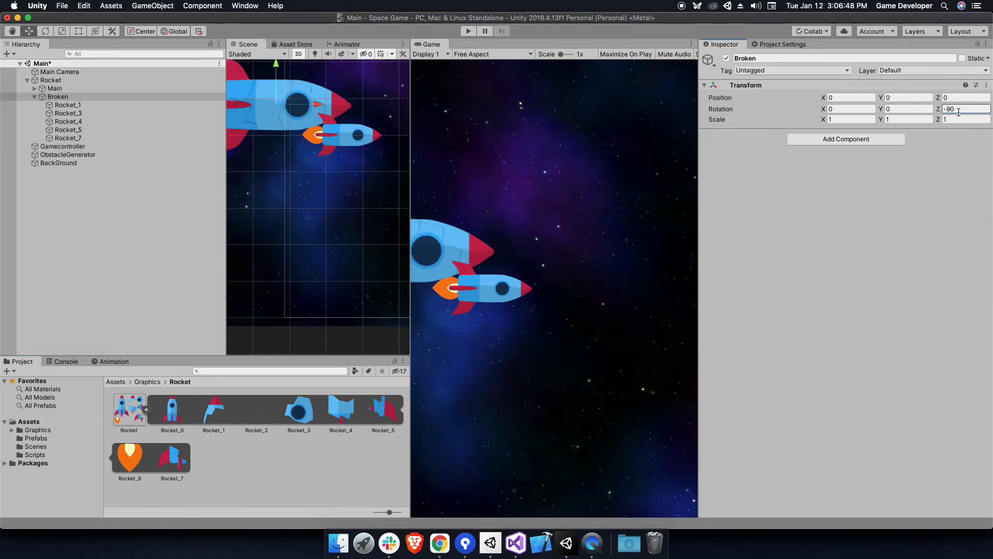
{"action": "left_click", "coordinate": [52, 88]}
Scale the Broken group down to fit over the main rocket
{"action": "left_click", "coordinate": [50, 97]}
{"action": "key", "text": "r"}
{"action": "mouse_move", "coordinate": [321, 123]}
{"action": "left_mouse_down"}
{"action": "mouse_move", "coordinate": [361, 153]}
{"action": "mouse_move", "coordinate": [344, 165]}
{"action": "left_mouse_up"}
{"action": "key", "text": "r"}
{"action": "key", "text": "f"}
Give all pieces Order in Layer 2 and a Rigidbody 2D with gravity scale 0.25
{"action": "left_click", "coordinate": [68, 105]}
{"action": "left_click", "coordinate": [68, 138], "text": "shift"}
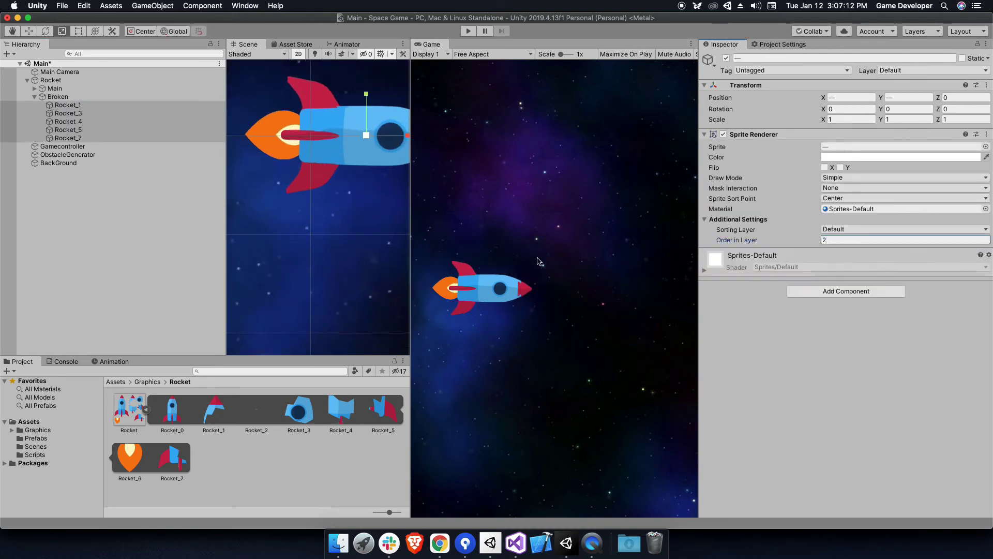
{"action": "key", "text": "f"}
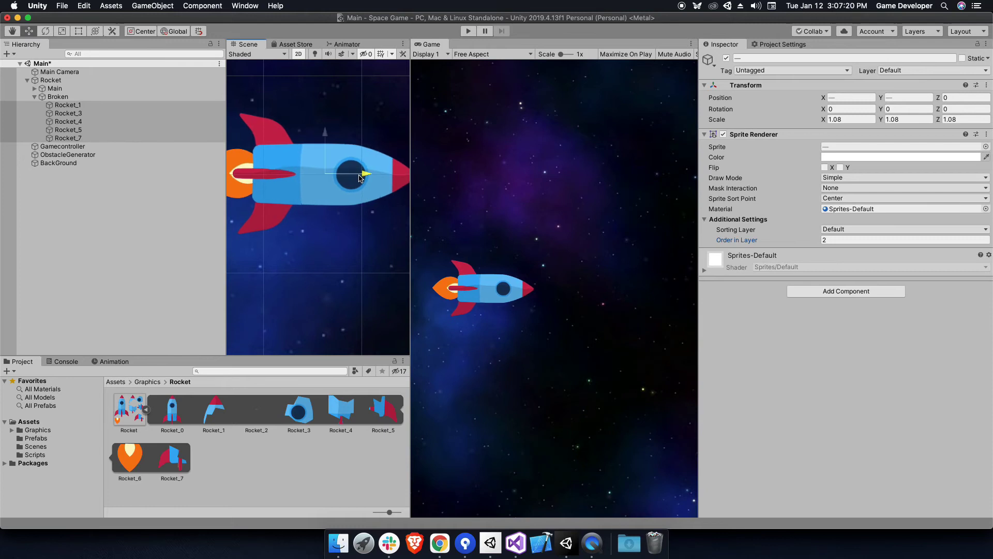
{"action": "left_click", "coordinate": [823, 292]}
{"action": "type", "text": "rigi"}
{"action": "key", "text": "Down"}
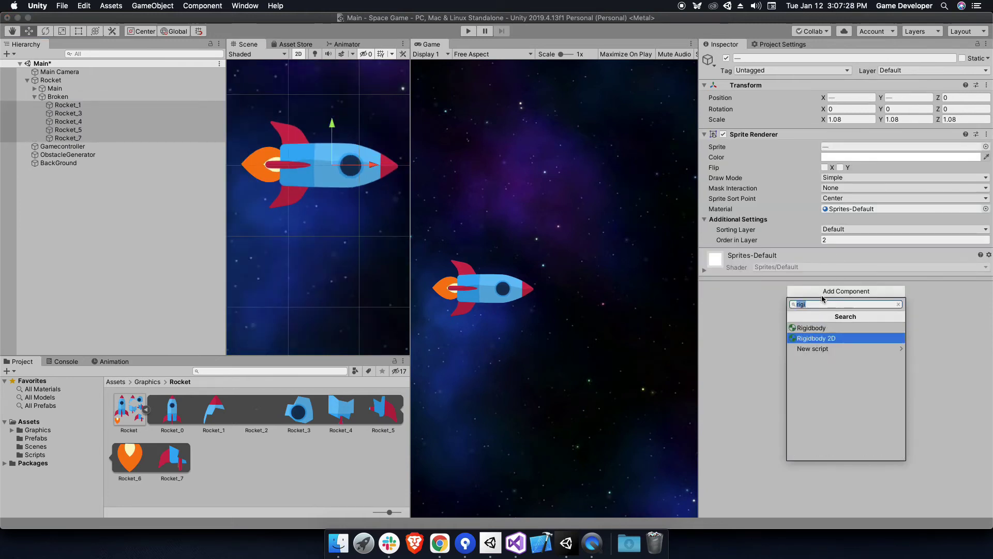
{"action": "key", "text": "Return"}
{"action": "type", "text": "25"}
{"action": "left_click", "coordinate": [827, 443]}
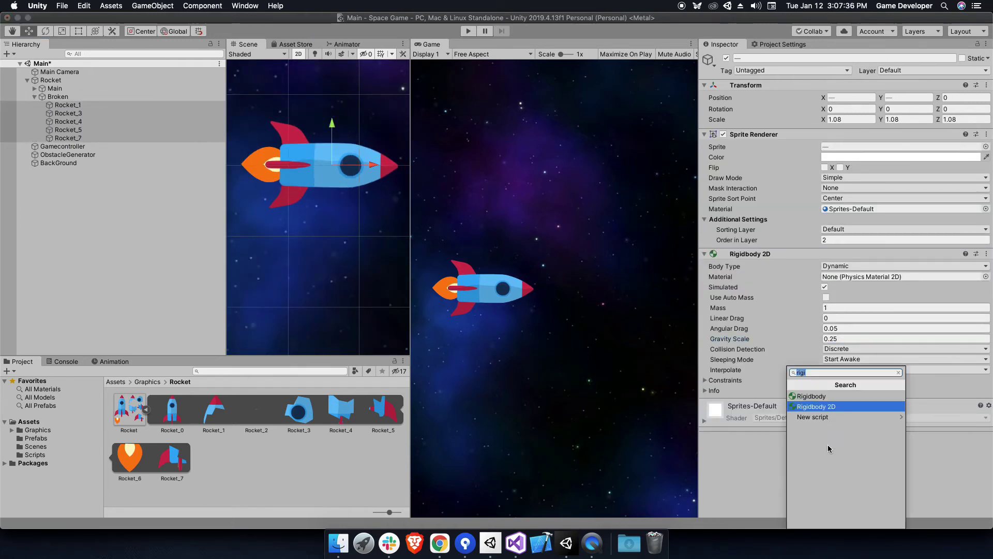
Add a Polygon Collider 2D to every rocket piece
{"action": "type", "text": "col"}
{"action": "key", "text": "BackSpace"}
{"action": "key", "text": "BackSpace"}
{"action": "key", "text": "BackSpace"}
{"action": "type", "text": "poly"}
{"action": "key", "text": "Return"}
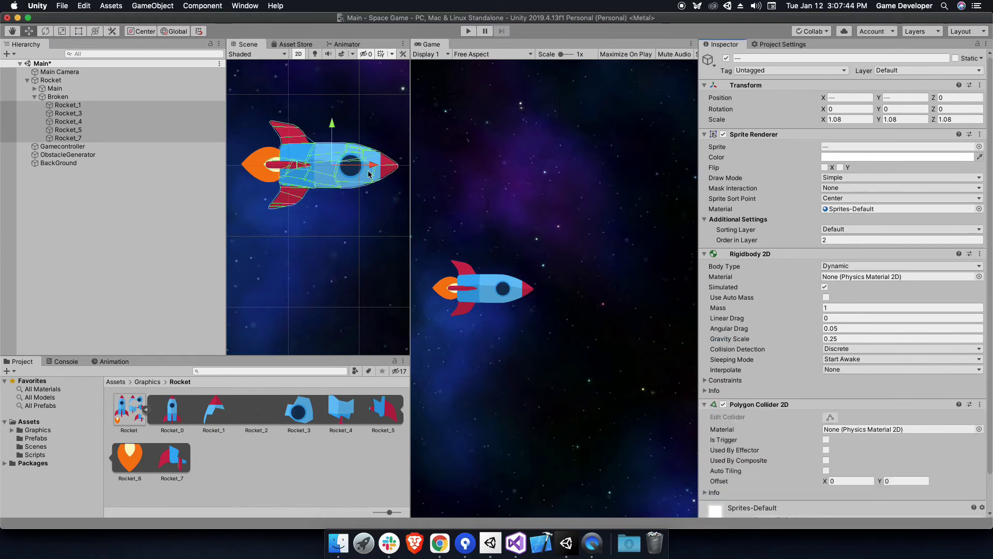
{"action": "left_click", "coordinate": [35, 97]}
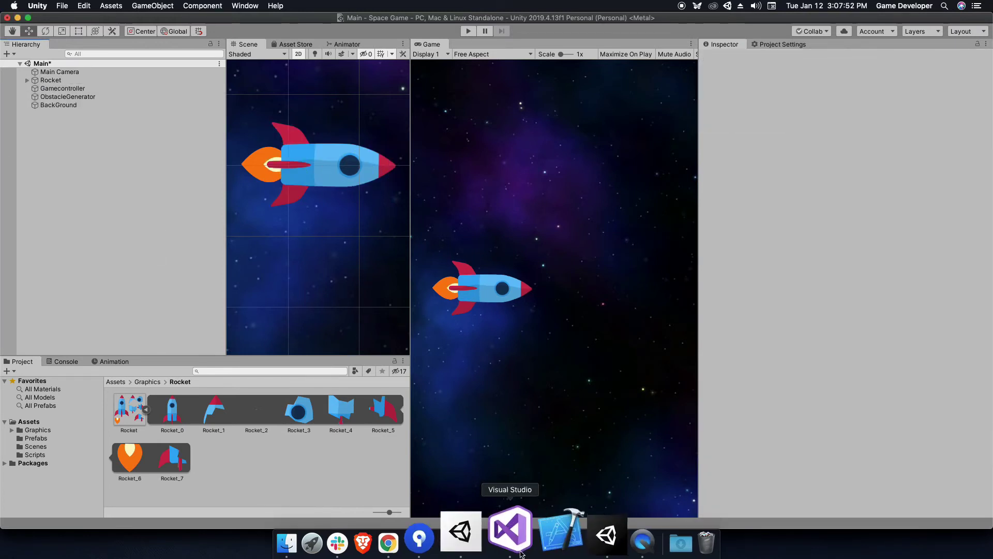
Declare public mainObject, brokenObject and Rigidbody2D[] brokenPieces fields in Rocket.cs
{"action": "left_click", "coordinate": [510, 536]}
{"action": "key", "text": "Return"}
{"action": "key", "text": "Return"}
{"action": "type", "text": "public Game"}
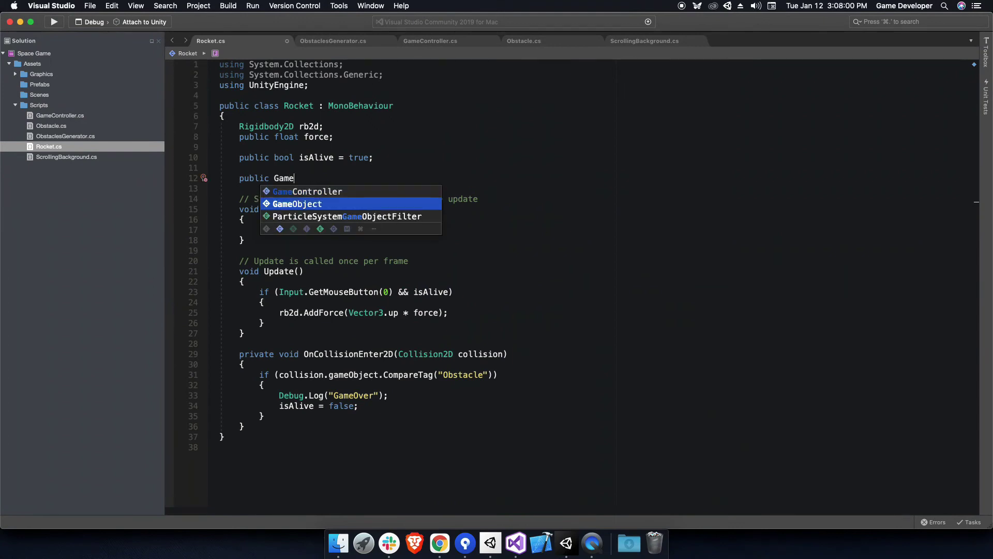
{"action": "type", "text": "Object mainObject;"}
{"action": "key", "text": "Return"}
{"action": "type", "text": "ppu"}
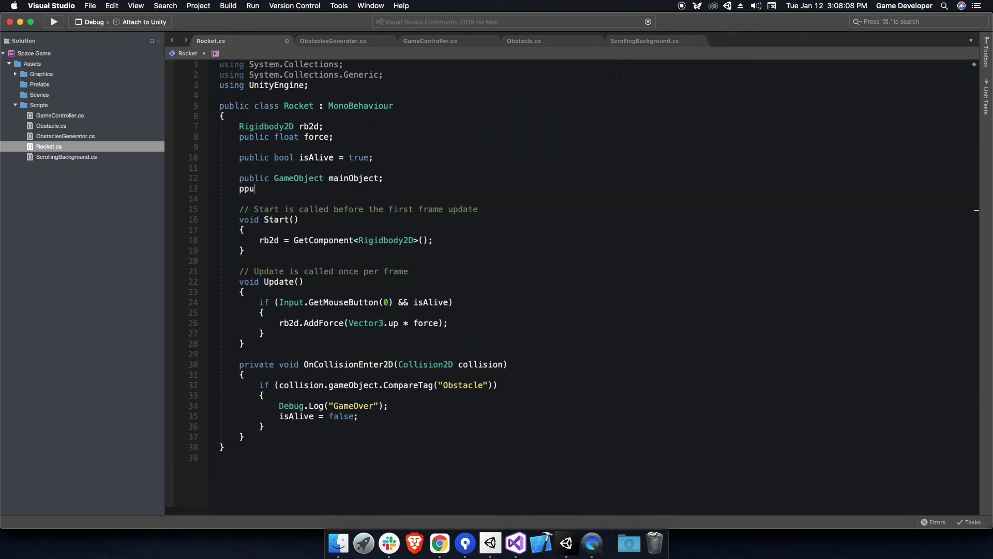
{"action": "type", "text": "GameObject brokenObj"}
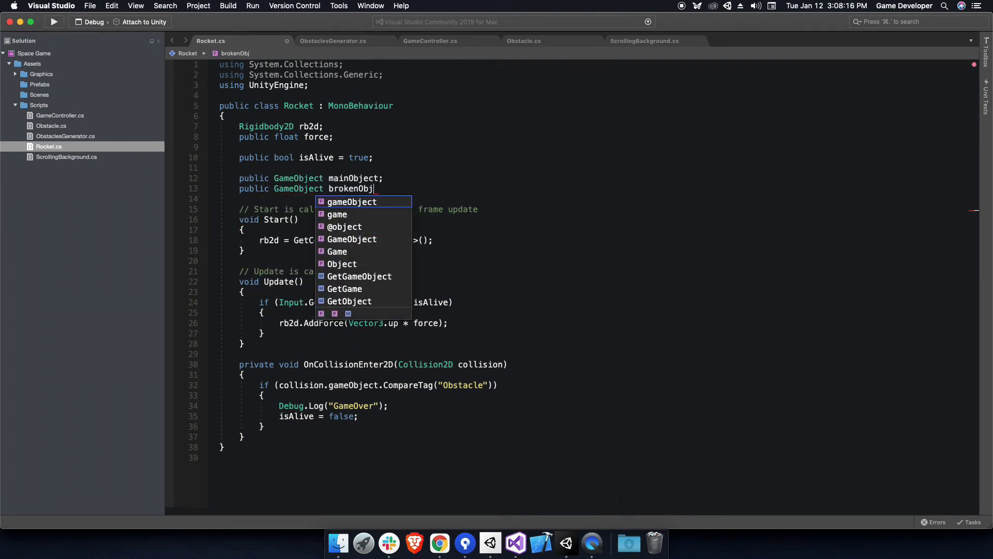
{"action": "type", "text": "ect;"}
{"action": "key", "text": "Return"}
{"action": "key", "text": "Return"}
{"action": "type", "text": "public Rigidbody2D["}
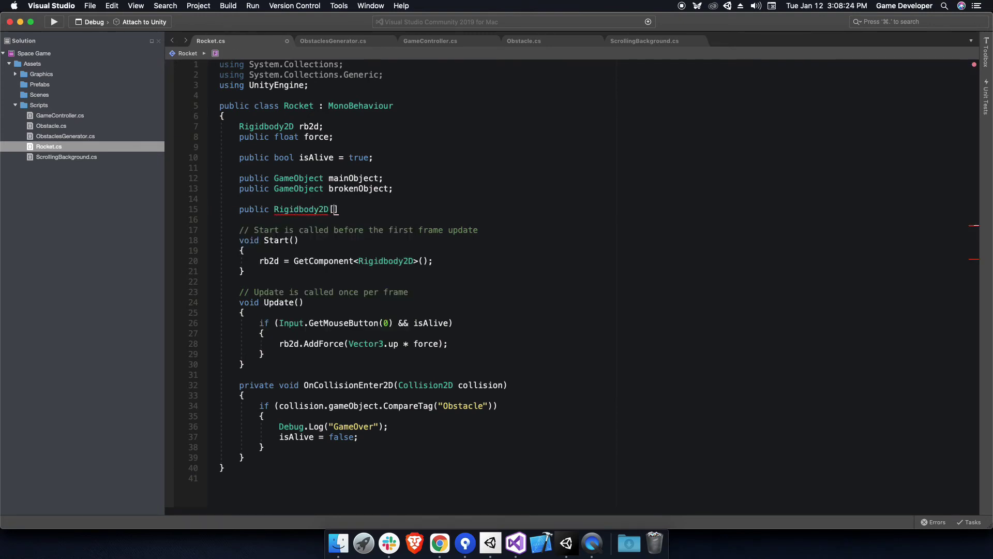
{"action": "type", "text": "] brokenPiece"}
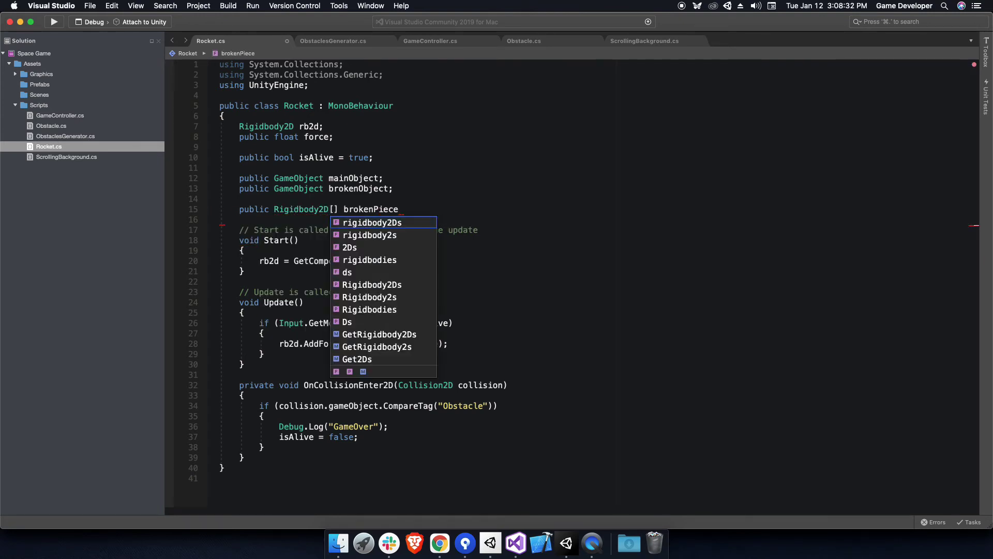
{"action": "type", "text": "s;"}
On collision, hide mainObject, show brokenObject and disable the rocket's Collider
{"action": "scroll", "coordinate": [348, 265], "scroll_direction": "down", "scroll_amount": 1}
{"action": "left_click", "coordinate": [358, 410]}
{"action": "key", "text": "Return"}
{"action": "key", "text": "Return"}
{"action": "type", "text": "mainObject.s"}
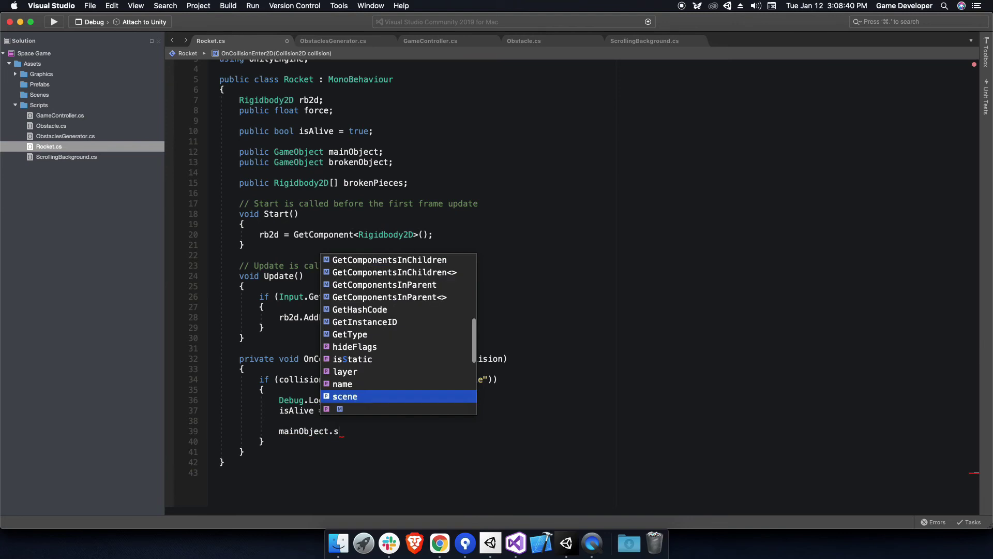
{"action": "type", "text": "etActive(false);"}
{"action": "key", "text": "Return"}
{"action": "type", "text": "brokenObject.set"}
{"action": "key", "text": "Return"}
{"action": "type", "text": "(true);"}
{"action": "scroll", "coordinate": [399, 399], "scroll_direction": "down", "scroll_amount": 3}
{"action": "key", "text": "Return"}
{"action": "type", "text": "GetComponent<Collider().enabled = false;"}
{"action": "left_click", "coordinate": [566, 543]}
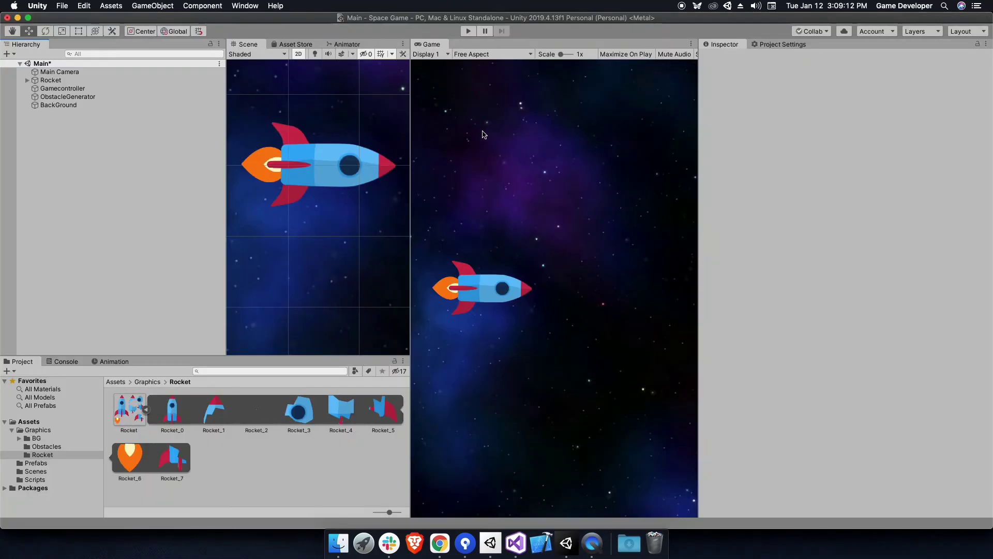
Assign Main and Broken to the Rocket script's Main Object and Broken Object fields
{"action": "left_click", "coordinate": [50, 81]}
{"action": "left_click", "coordinate": [27, 80]}
{"action": "left_click_drag", "start_coordinate": [54, 88], "coordinate": [763, 331]}
{"action": "left_click_drag", "start_coordinate": [57, 102], "coordinate": [826, 343]}
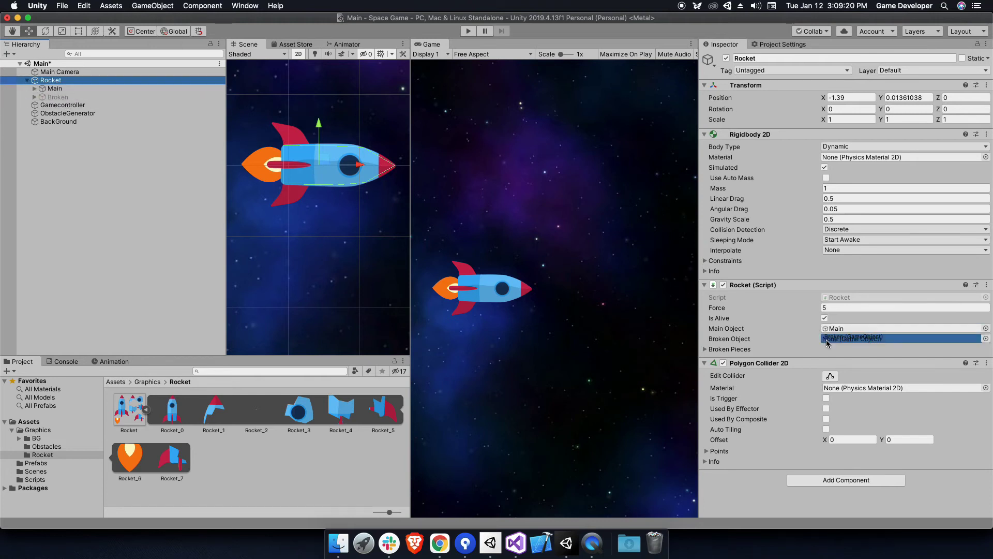
Add Rocket_3, Rocket_4, Rocket_5 and Rocket_7 to Broken Pieces, then enter Play mode
{"action": "left_click", "coordinate": [716, 348]}
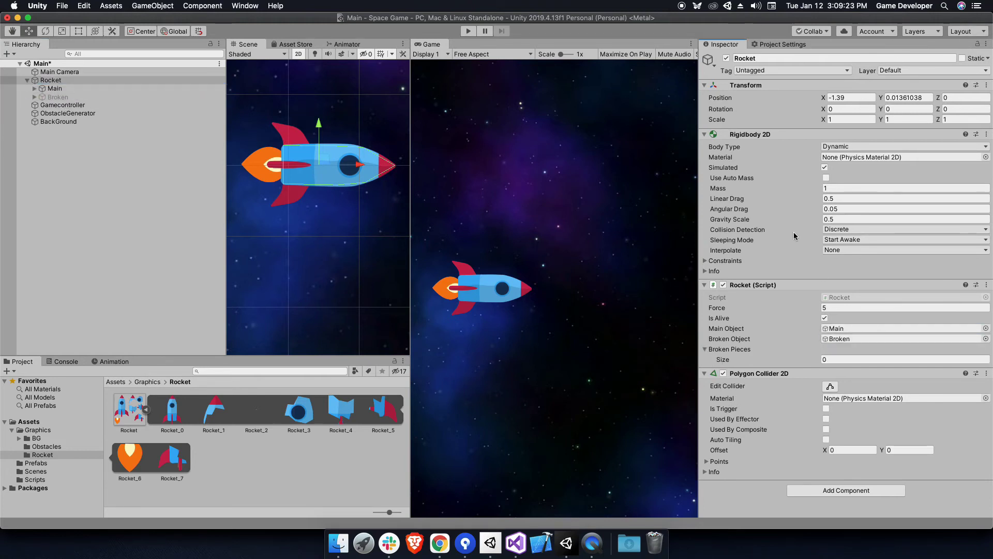
{"action": "left_click", "coordinate": [35, 97]}
{"action": "left_click_drag", "start_coordinate": [68, 106], "coordinate": [739, 352]}
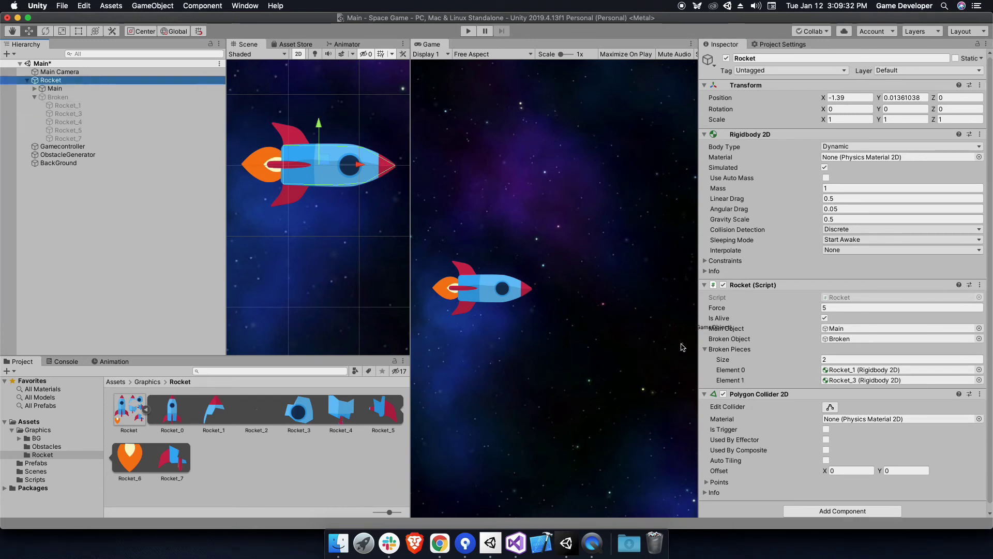
{"action": "left_click_drag", "start_coordinate": [47, 126], "coordinate": [740, 350]}
{"action": "left_click_drag", "start_coordinate": [68, 130], "coordinate": [739, 353]}
{"action": "left_click_drag", "start_coordinate": [68, 138], "coordinate": [745, 360]}
{"action": "left_click", "coordinate": [129, 245]}
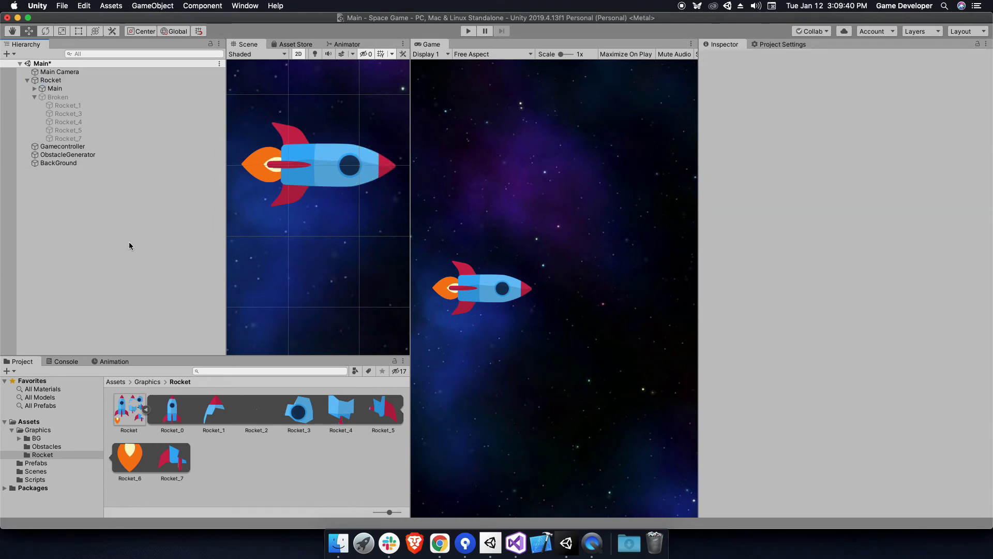
{"action": "left_click", "coordinate": [469, 32]}
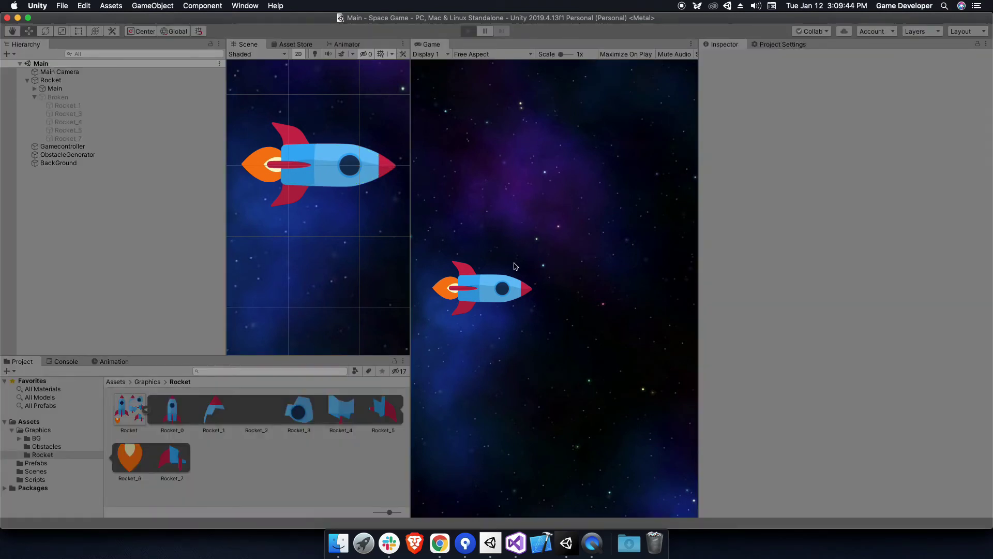
Fly the rocket, stop after the missing-Collider error, and change GetComponent to Collider2D
{"action": "left_click", "coordinate": [513, 267]}
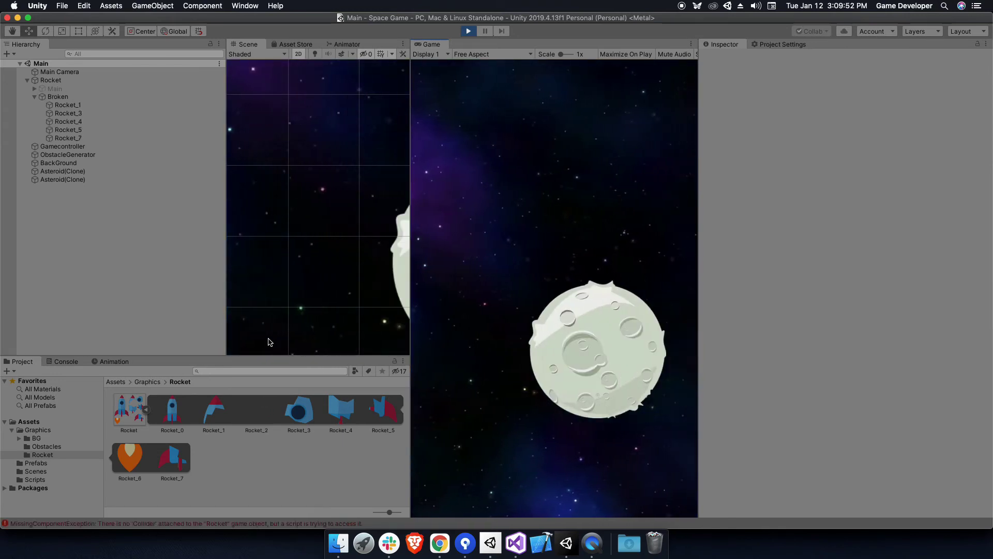
{"action": "left_click", "coordinate": [65, 361]}
{"action": "left_click", "coordinate": [468, 32]}
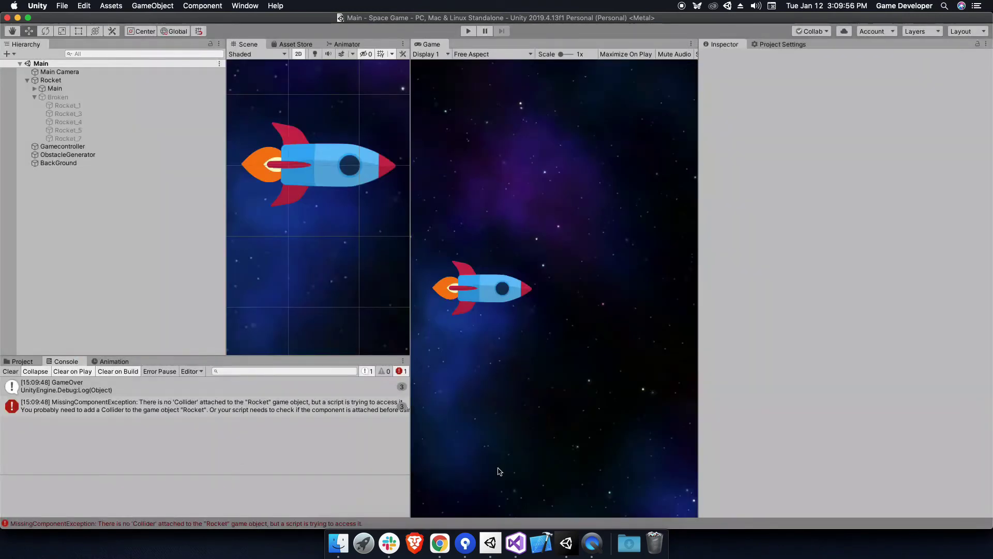
{"action": "left_click", "coordinate": [516, 543]}
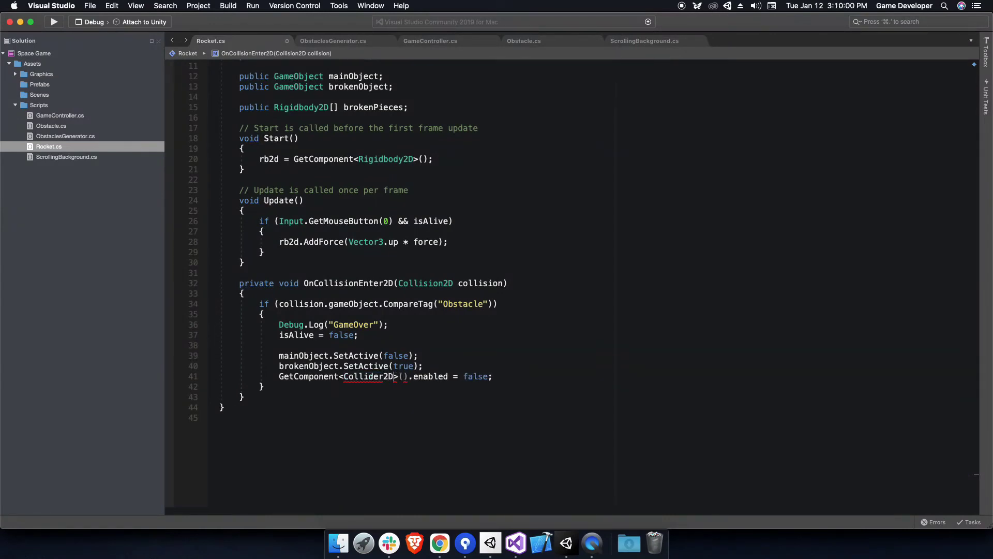
{"action": "left_click", "coordinate": [566, 544]}
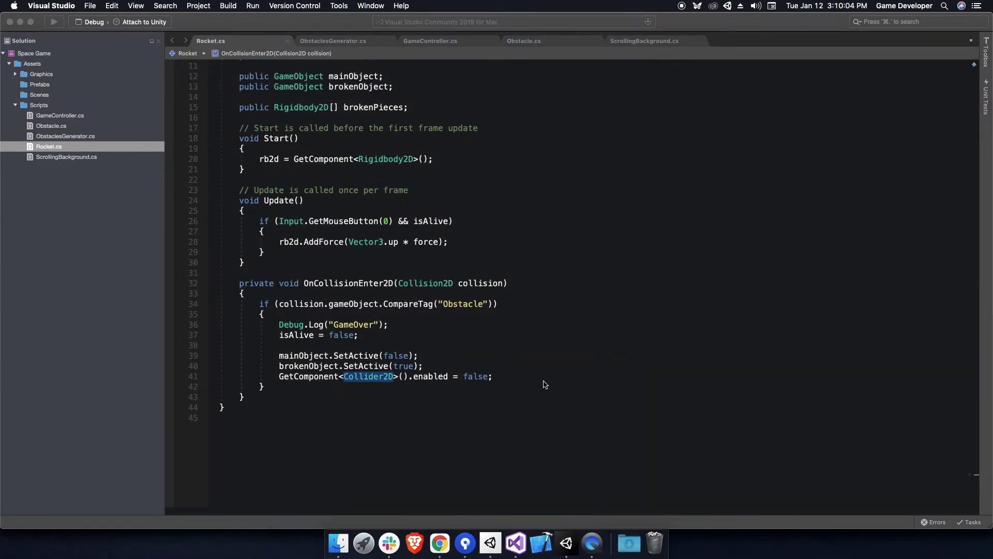
Play and fly the rocket into the asteroid to watch it shatter
{"action": "left_click", "coordinate": [465, 33]}
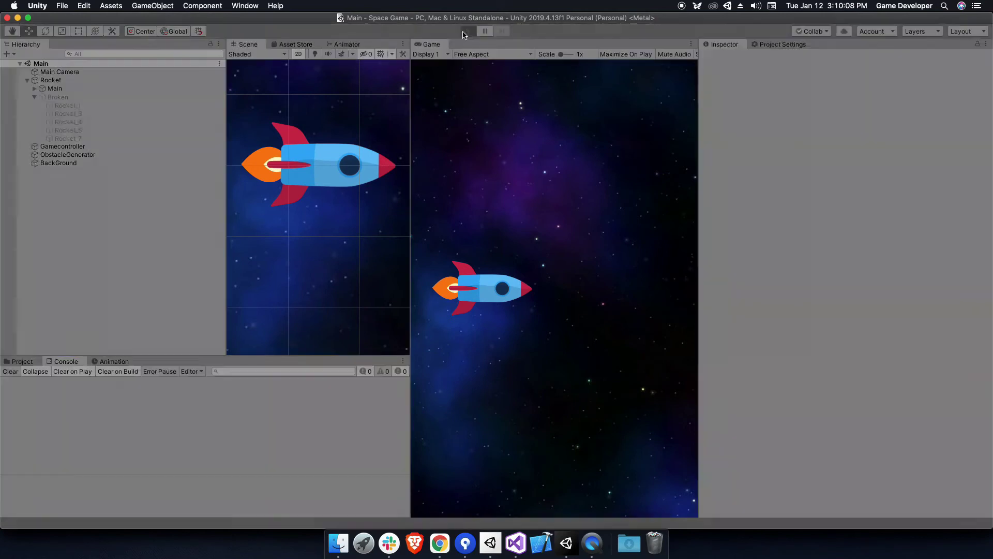
{"action": "left_click", "coordinate": [550, 280]}
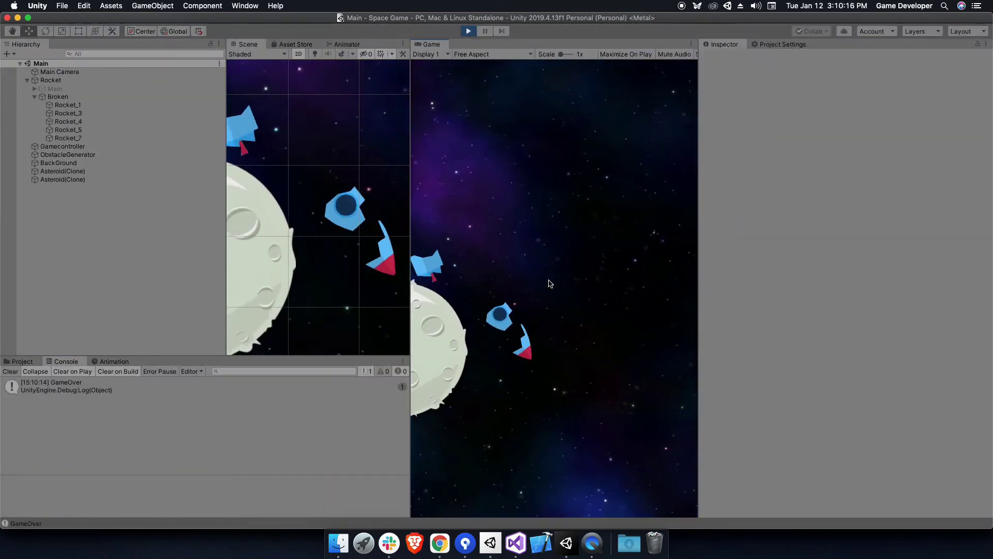
{"action": "left_click", "coordinate": [470, 32]}
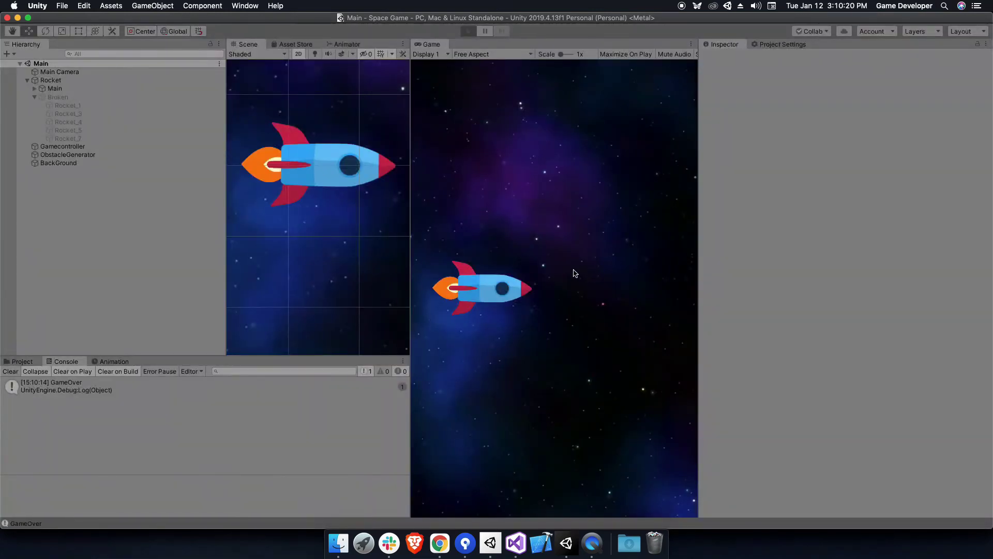
{"action": "left_click", "coordinate": [566, 293]}
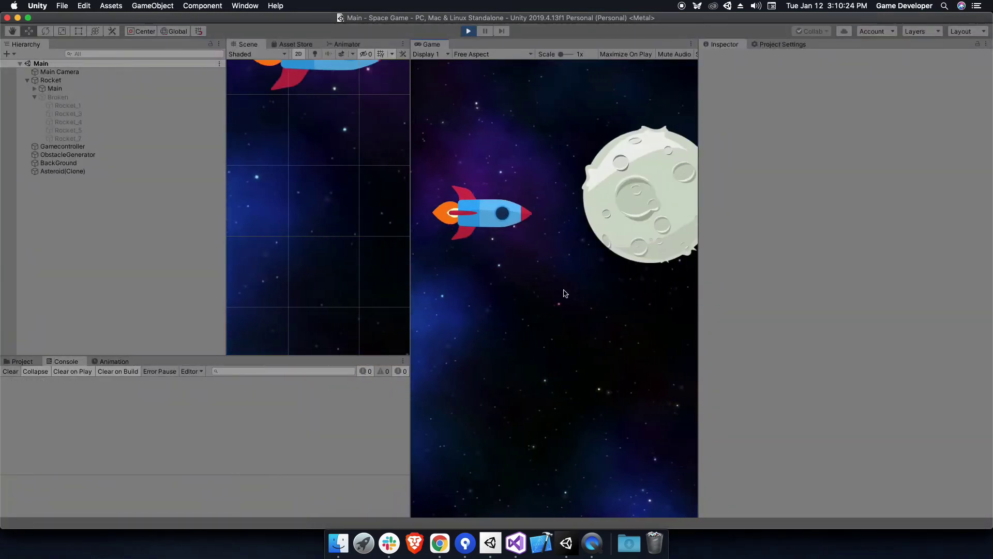
{"action": "key", "text": "super+p"}
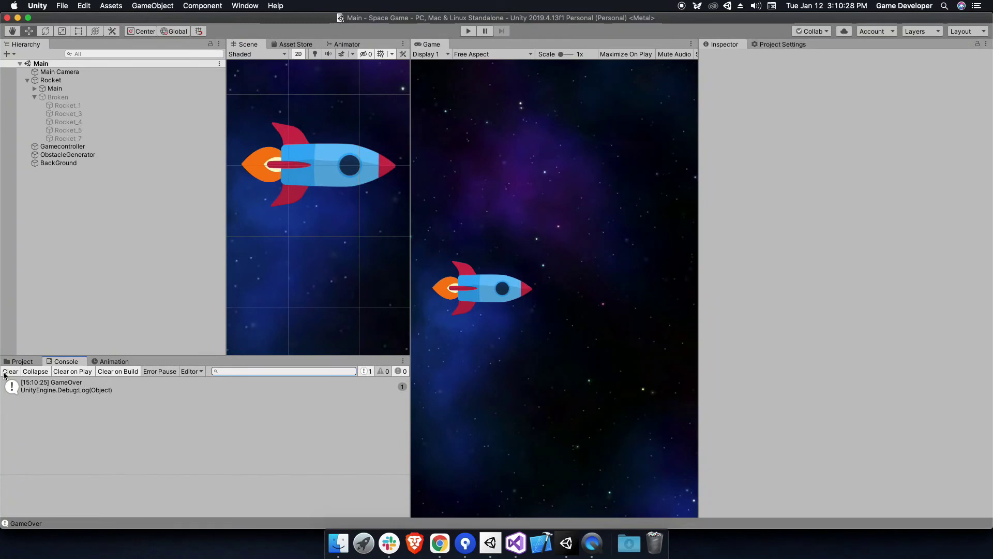
Clear the GameOver console messages and reopen Rocket.cs in Visual Studio
{"action": "left_click", "coordinate": [10, 371]}
{"action": "left_click", "coordinate": [34, 98]}
{"action": "left_click", "coordinate": [29, 362]}
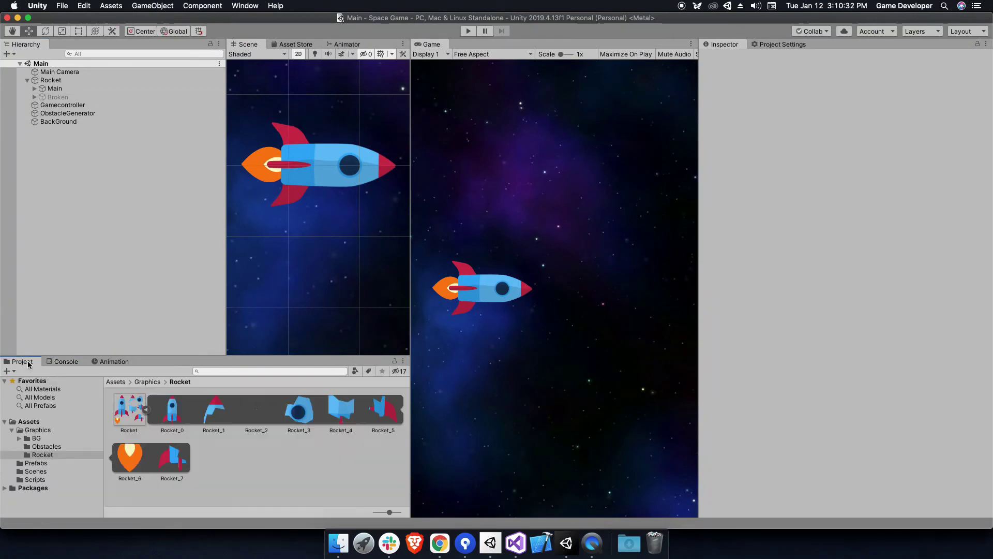
{"action": "left_click", "coordinate": [515, 543]}
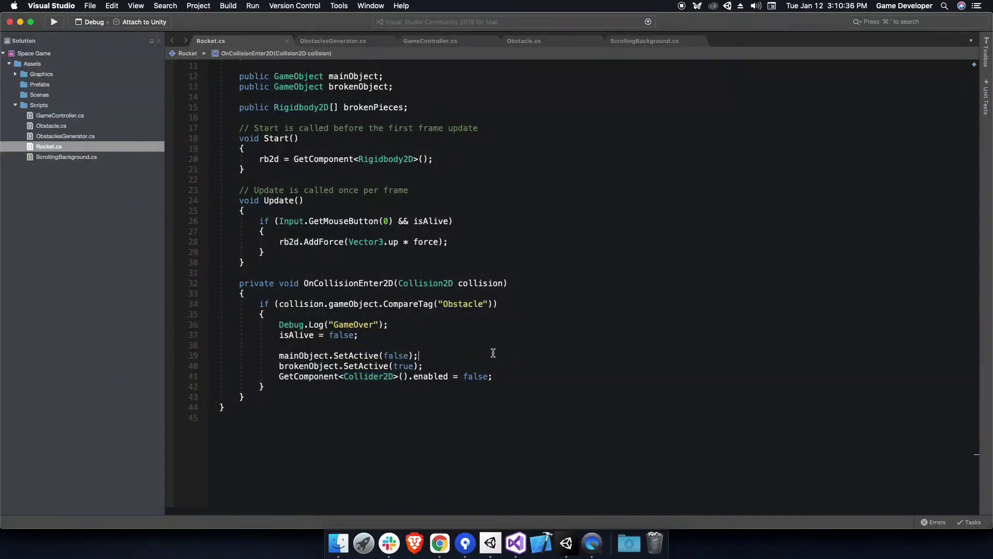
Move the break-apart lines into a new Explode() method called from OnCollisionEnter2D
{"action": "left_click", "coordinate": [331, 396]}
{"action": "key", "text": "Return"}
{"action": "key", "text": "Return"}
{"action": "type", "text": "xplode("}
{"action": "left_click_drag", "start_coordinate": [494, 380], "coordinate": [510, 348]}
{"action": "key", "text": "super+x"}
{"action": "left_click", "coordinate": [269, 417]}
{"action": "key", "text": "super+v"}
{"action": "left_click", "coordinate": [313, 356]}
{"action": "type", "text": "Expl"}
{"action": "key", "text": "Return"}
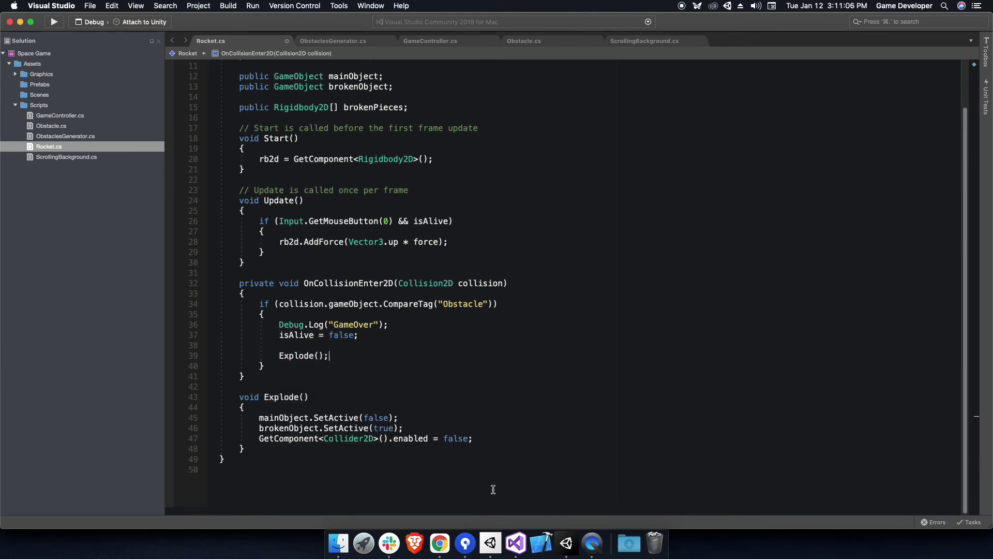
Loop over brokenPieces in Explode and declare AddExplosion(Rigidbody2D, float force, Vector2 position)
{"action": "key", "text": "Down"}
{"action": "key", "text": "Down"}
{"action": "key", "text": "Down"}
{"action": "key", "text": "End"}
{"action": "scroll", "coordinate": [483, 477], "scroll_direction": "down", "scroll_amount": 2}
{"action": "type", "text": "fo"}
{"action": "key", "text": "Down"}
{"action": "key", "text": "Down"}
{"action": "key", "text": "Down"}
{"action": "key", "text": "Down"}
{"action": "key", "text": "Return"}
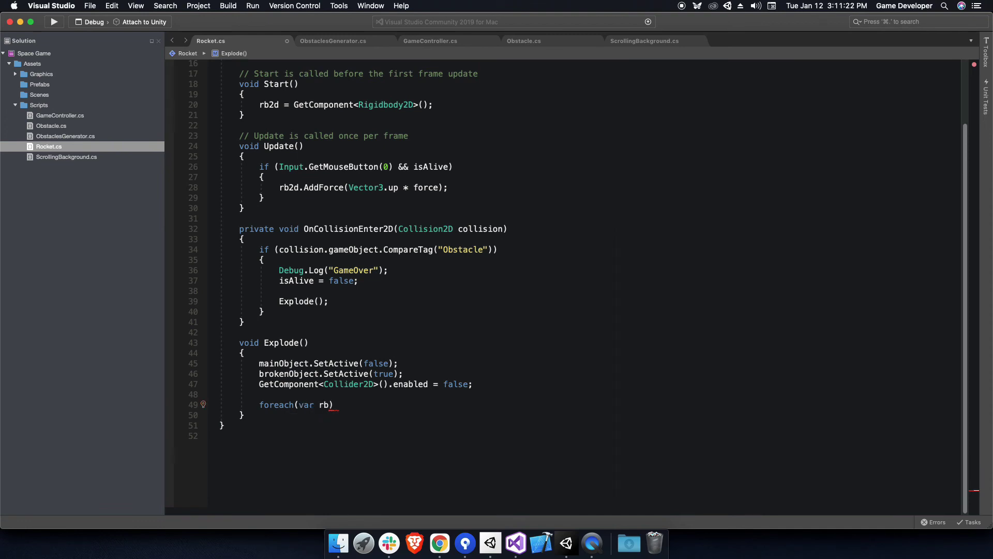
{"action": "key", "text": "BackSpace"}
{"action": "type", "text": "r"}
{"action": "key", "text": "Down"}
{"action": "key", "text": "Return"}
{"action": "type", "text": "{"}
{"action": "key", "text": "Return"}
{"action": "type", "text": "rb.ad"}
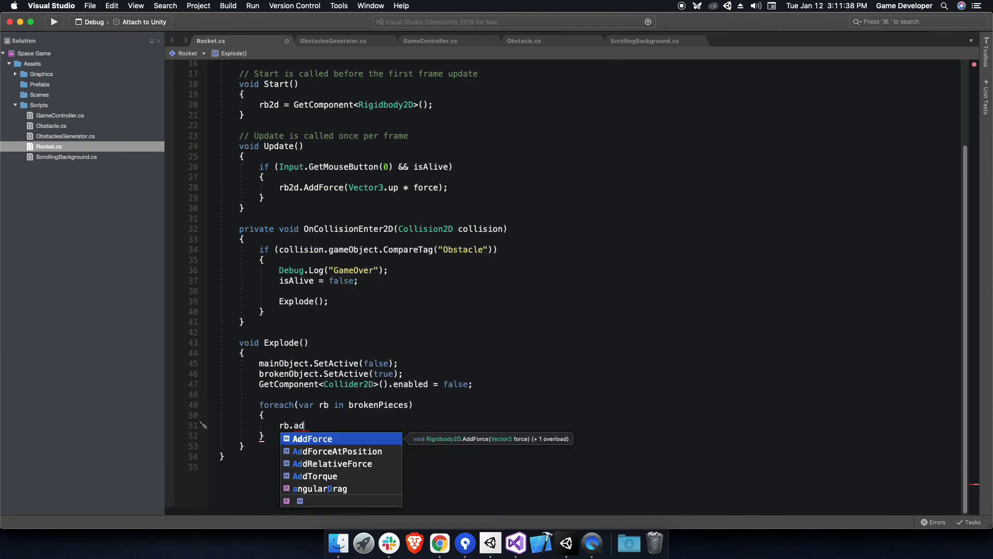
{"action": "key", "text": "Escape"}
{"action": "type", "text": "void "}
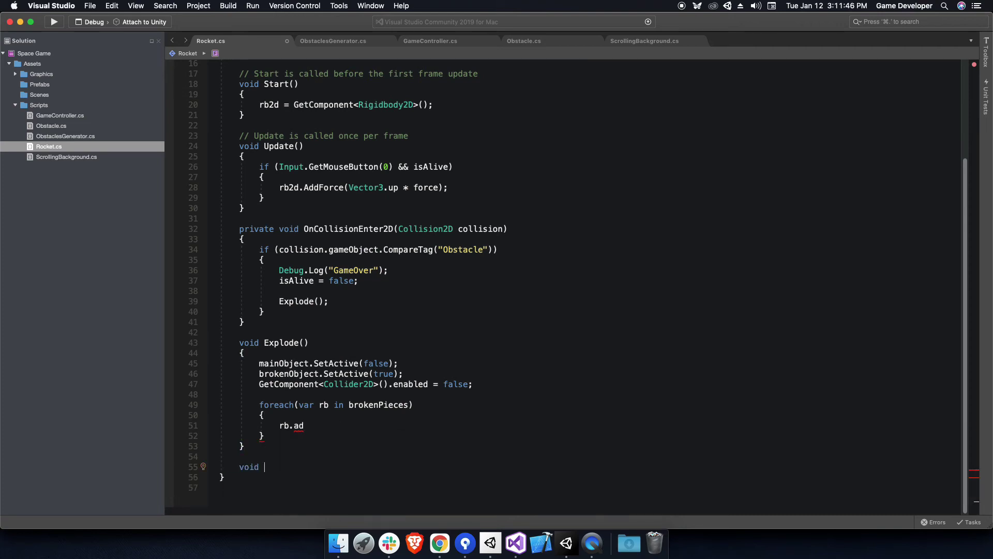
{"action": "type", "text": "AddExplo"}
{"action": "type", "text": "sion(Rigidbody2D rigidbody2D"}
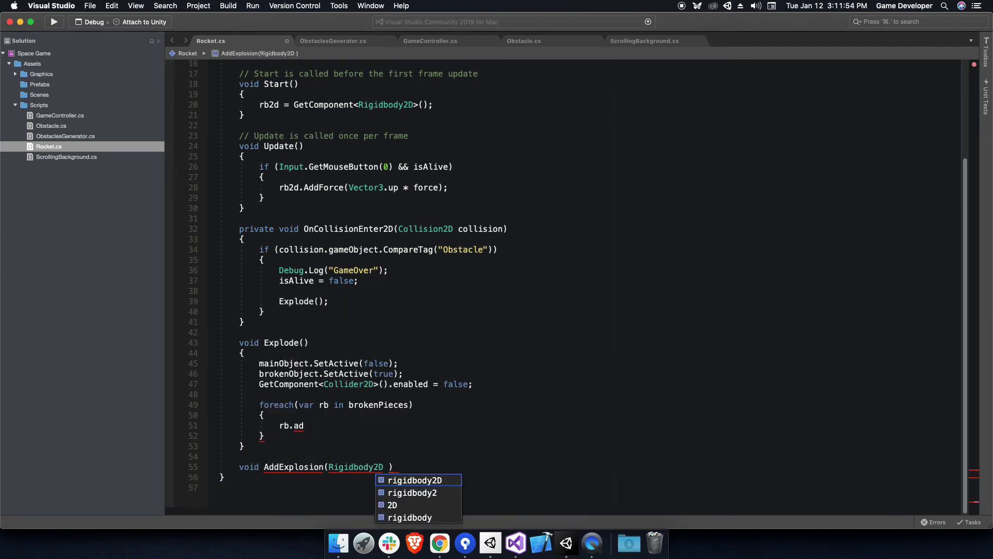
{"action": "type", "text": ", "}
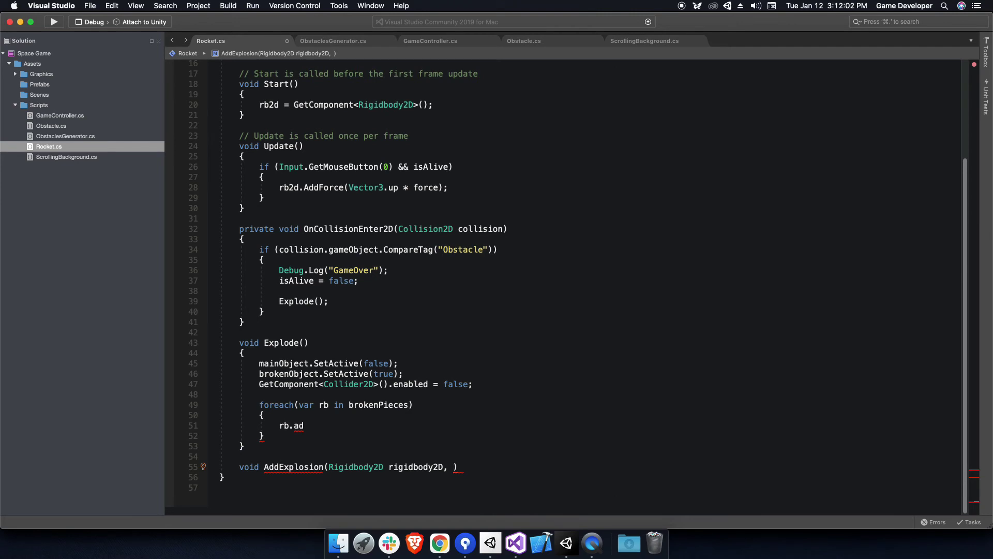
{"action": "type", "text": "float force, "}
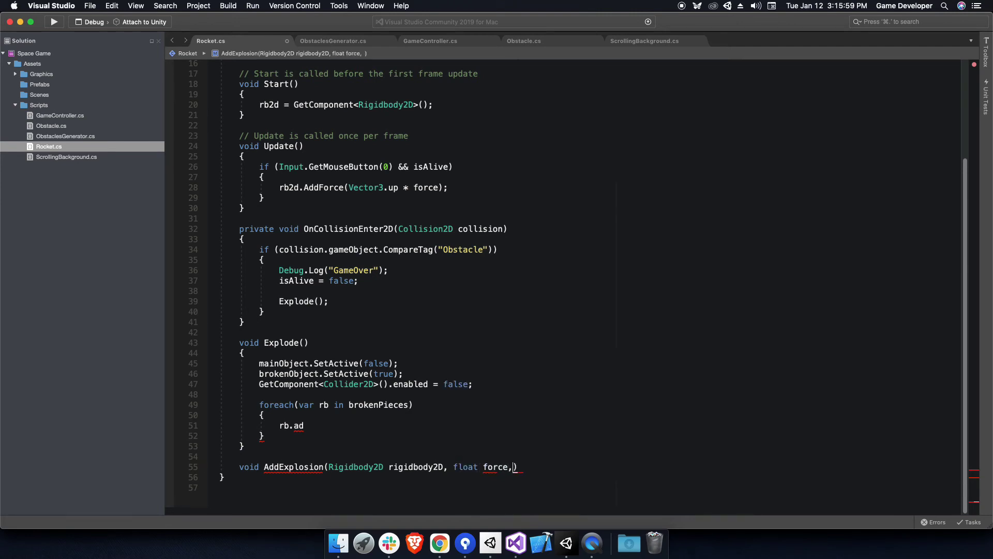
{"action": "type", "text": "Vector2 position"}
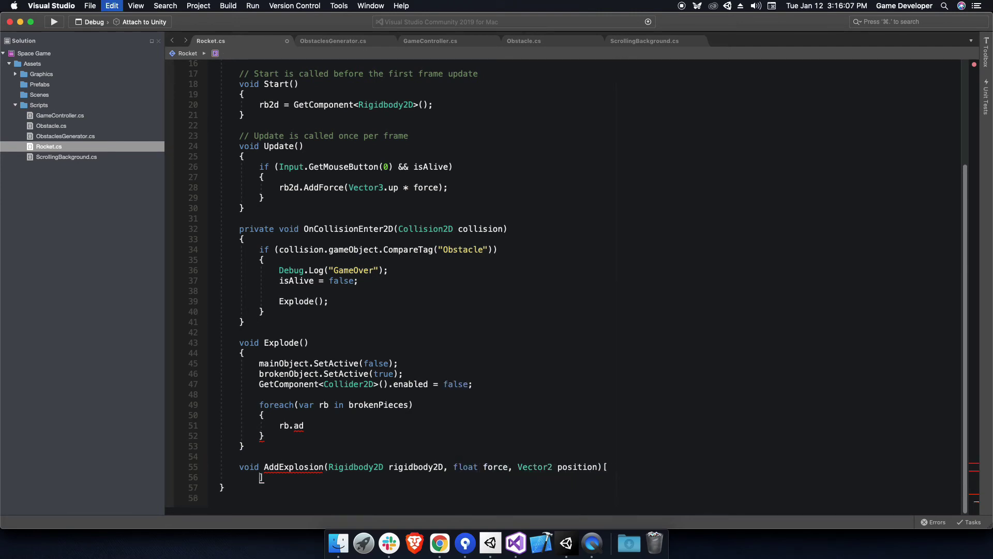
Compute explosionDir and explosionDistance from the rigidbody's position to the explosion point
{"action": "key", "text": "Down"}
{"action": "key", "text": "Down"}
{"action": "scroll", "coordinate": [473, 466], "scroll_direction": "down", "scroll_amount": 3}
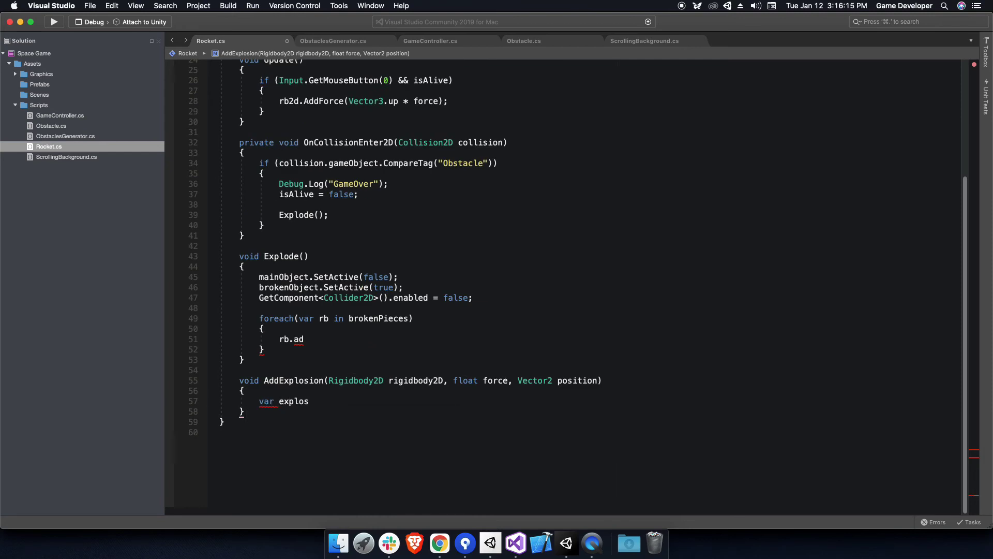
{"action": "type", "text": "rb."}
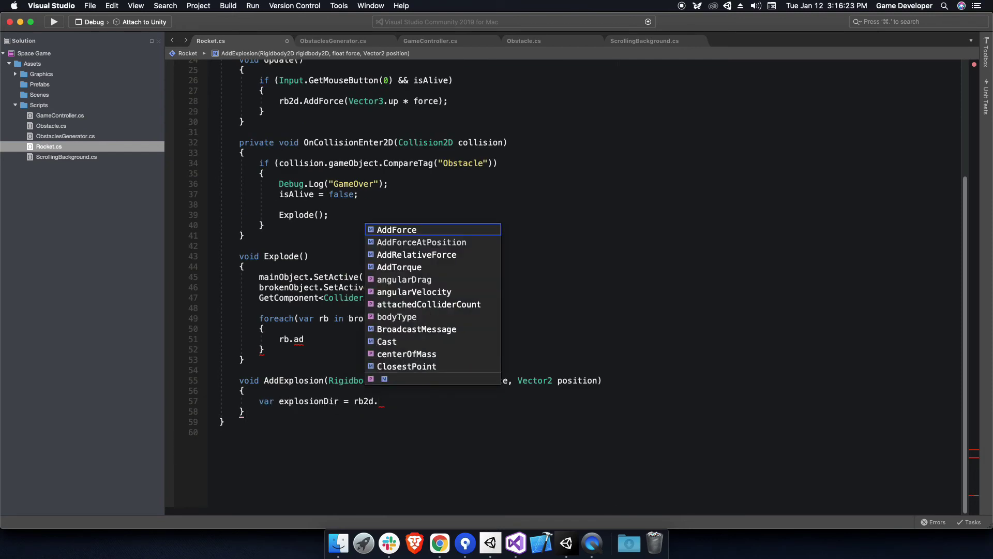
{"action": "key", "text": "BackSpace"}
{"action": "type", "text": ".position"}
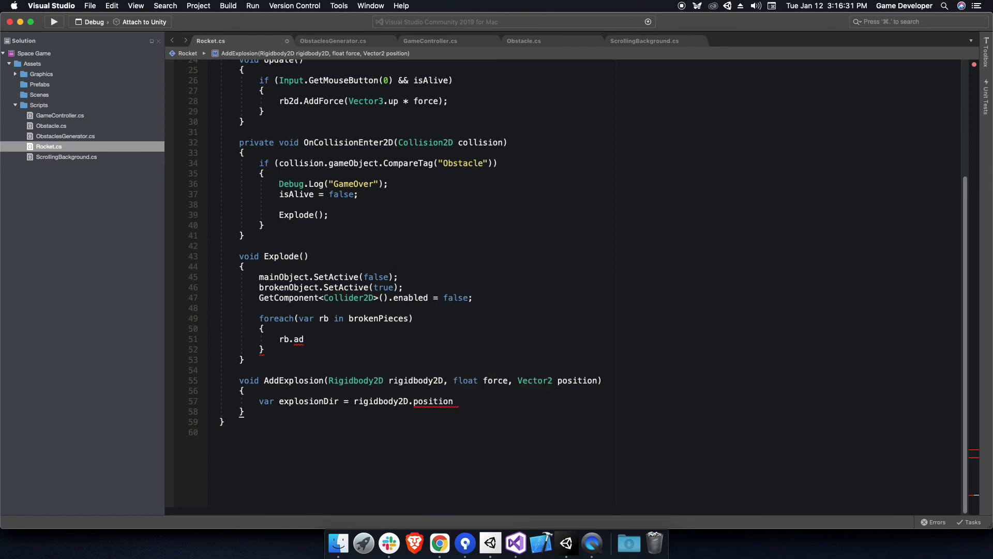
{"action": "type", "text": " - ex"}
{"action": "type", "text": "var "}
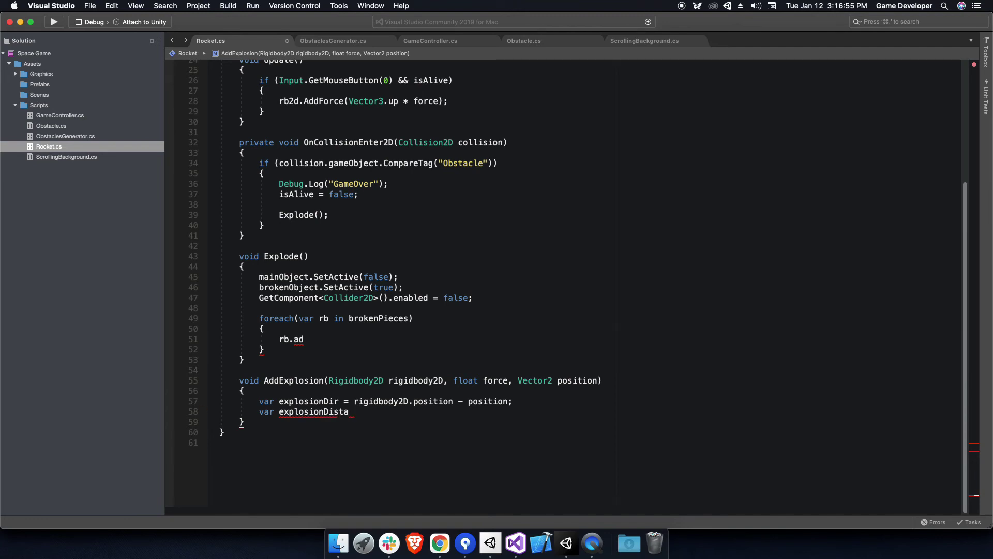
{"action": "type", "text": "ex"}
{"action": "key", "text": "Tab"}
{"action": "type", "text": ".m;"}
{"action": "type", "text": "ex"}
{"action": "key", "text": "Tab"}
{"action": "type", "text": "ex"}
{"action": "key", "text": "Down"}
{"action": "key", "text": "Tab"}
Apply AddForce along explosionDir scaled by Mathf.Lerp of force over explosionDistance
{"action": "key", "text": "Return"}
{"action": "type", "text": "ri"}
{"action": "key", "text": "Tab"}
{"action": "type", "text": ".ad"}
{"action": "key", "text": "Tab"}
{"action": "type", "text": "(mat"}
{"action": "key", "text": "Tab"}
{"action": "type", "text": ".le(ex"}
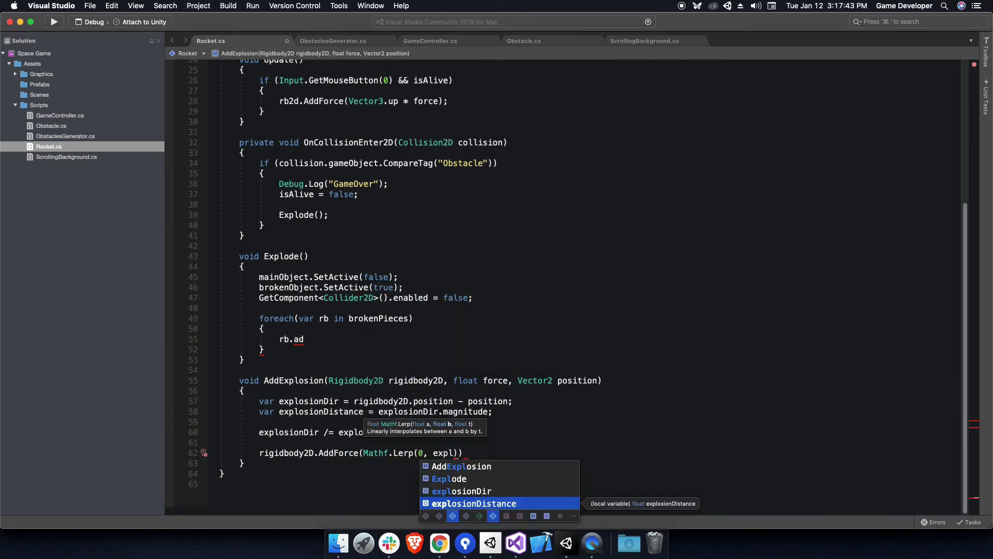
{"action": "key", "text": "BackSpace"}
{"action": "key", "text": "BackSpace"}
{"action": "type", "text": "force,"}
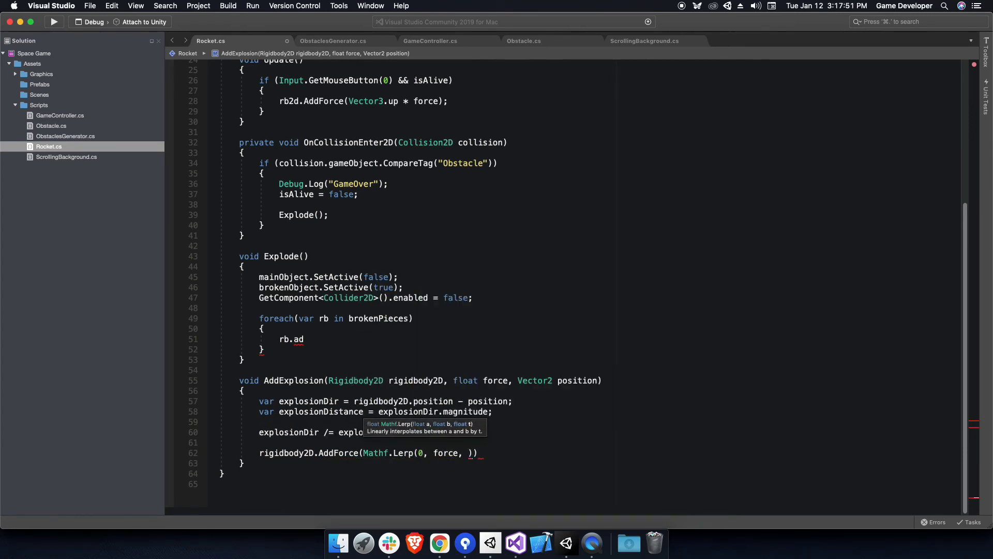
{"action": "type", "text": "x"}
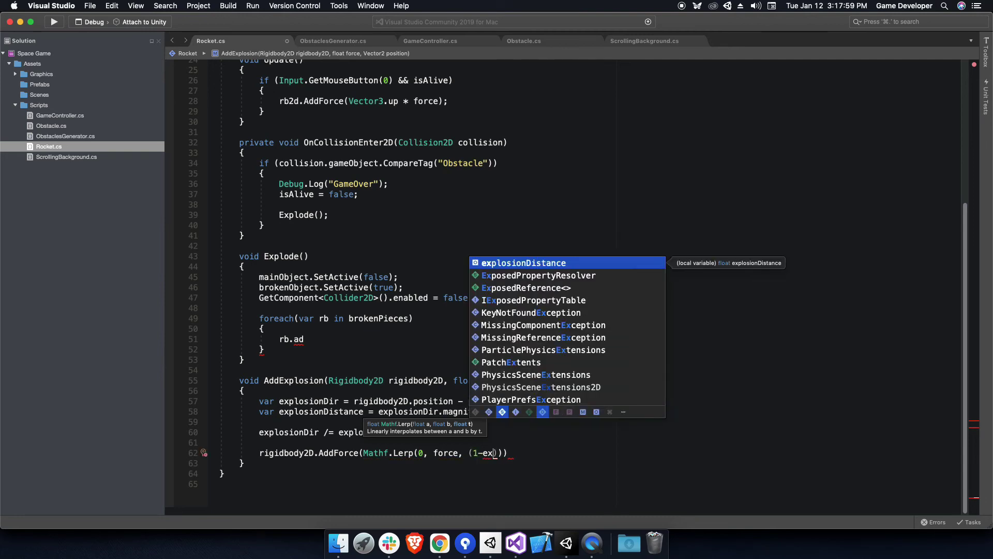
{"action": "key", "text": "Return"}
{"action": "key", "text": "Right"}
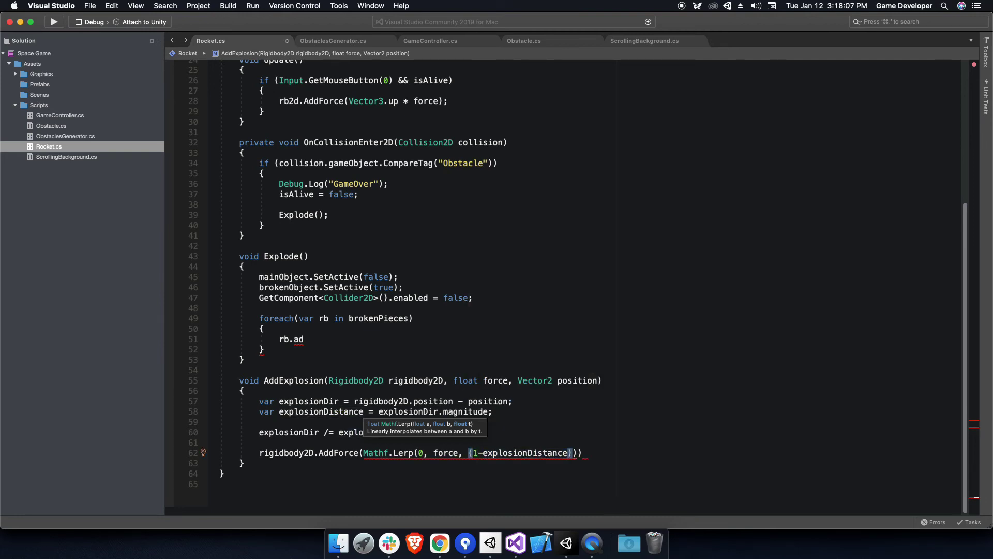
{"action": "key", "text": "Right"}
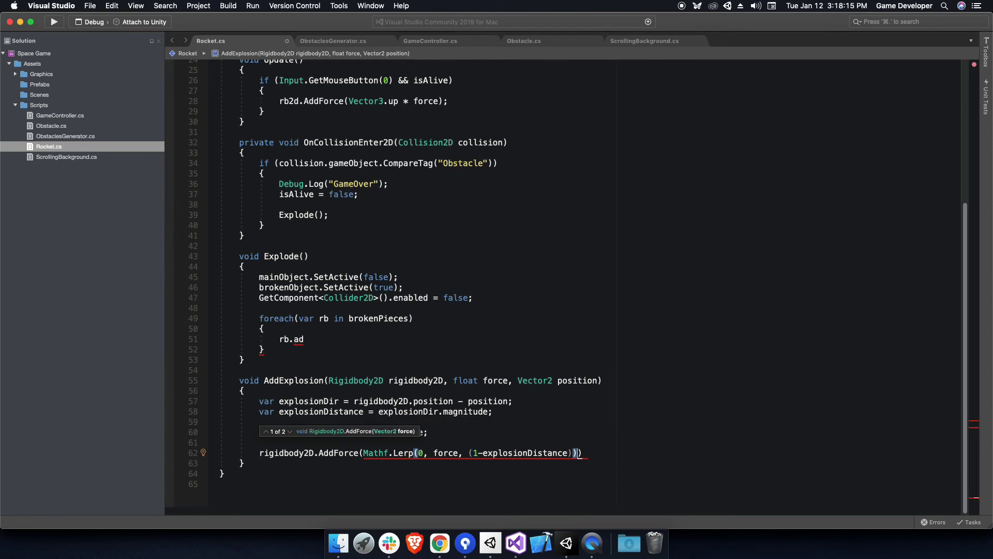
{"action": "type", "text": "* ex"}
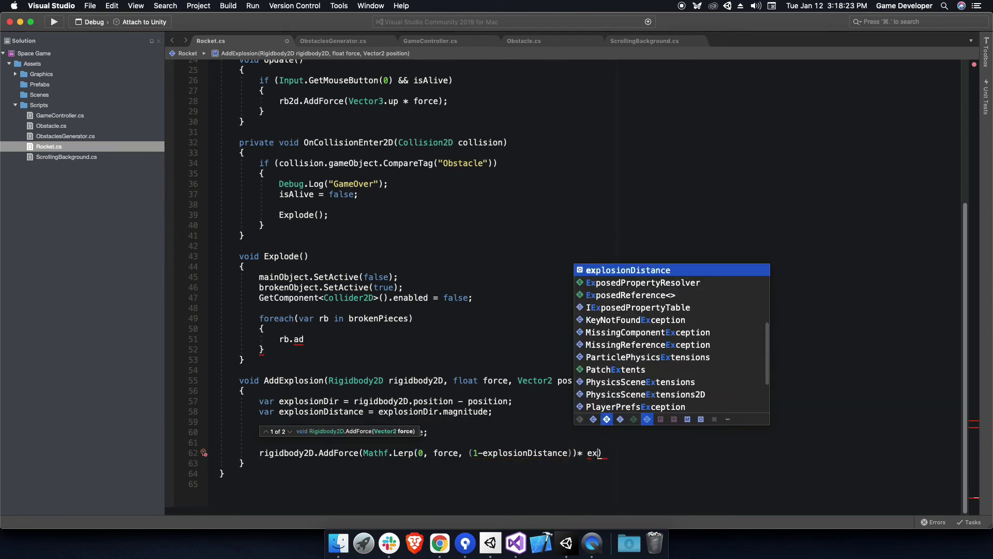
{"action": "type", "text": "pl ;"}
Add a public float explosionForce field and call AddExplosion with it for each piece
{"action": "left_click", "coordinate": [304, 339]}
{"action": "key", "text": "BackSpace"}
{"action": "key", "text": "BackSpace"}
{"action": "key", "text": "BackSpace"}
{"action": "key", "text": "BackSpace"}
{"action": "key", "text": "BackSpace"}
{"action": "type", "text": "ad(rb,"}
{"action": "scroll", "coordinate": [517, 259], "scroll_direction": "up", "scroll_amount": 10}
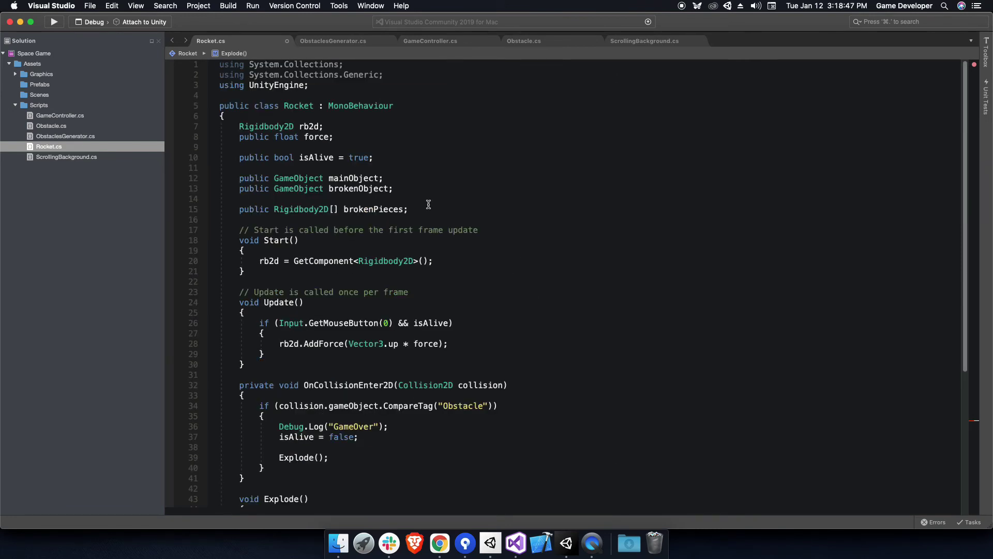
{"action": "left_click", "coordinate": [408, 209]}
{"action": "key", "text": "Return"}
{"action": "key", "text": "Return"}
{"action": "type", "text": "public float explosion"}
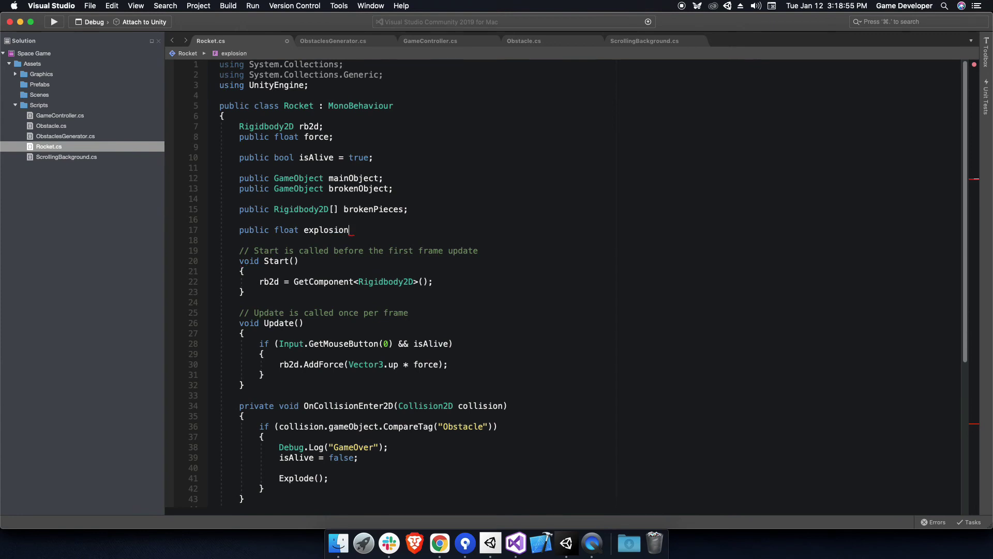
{"action": "type", "text": "Force;"}
{"action": "scroll", "coordinate": [517, 258], "scroll_direction": "down", "scroll_amount": 3}
{"action": "scroll", "coordinate": [517, 259], "scroll_direction": "down", "scroll_amount": 7}
{"action": "left_click", "coordinate": [357, 185]}
{"action": "type", "text": "ex"}
{"action": "key", "text": "Return"}
Finish the explosion call with transform.position and test-run the rocket crash
{"action": "type", "text": ", transform.position);"}
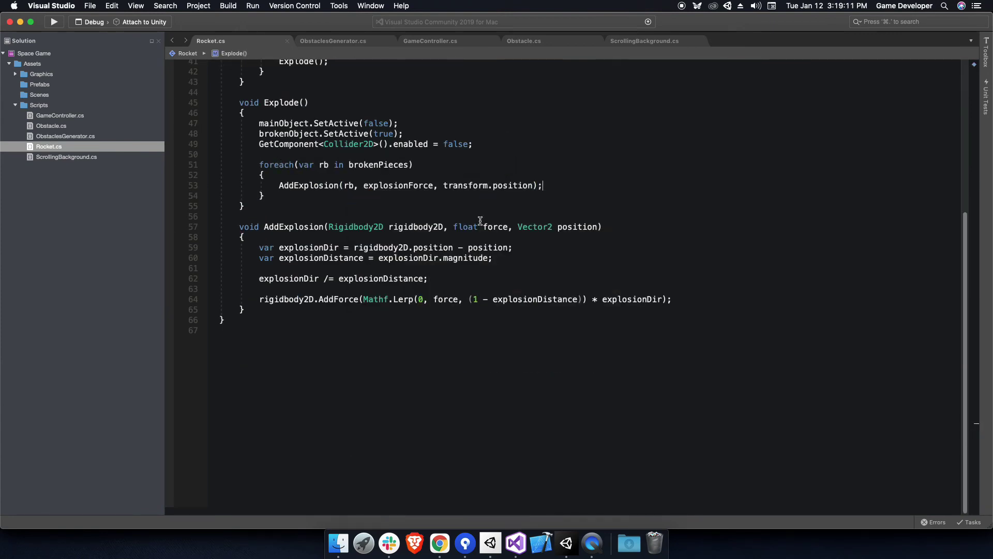
{"action": "left_click", "coordinate": [566, 543]}
{"action": "left_click", "coordinate": [860, 421]}
{"action": "left_click", "coordinate": [468, 31]}
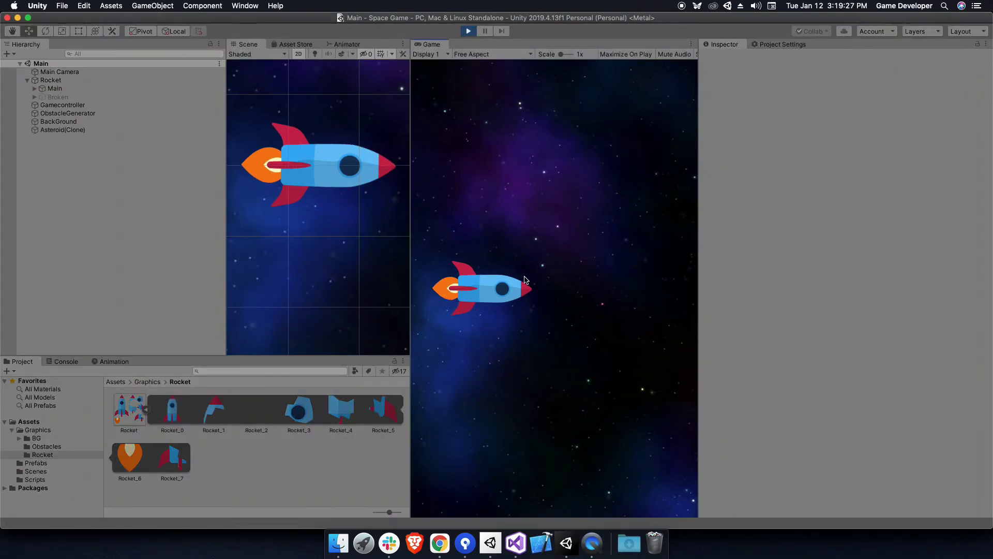
{"action": "left_click", "coordinate": [468, 31]}
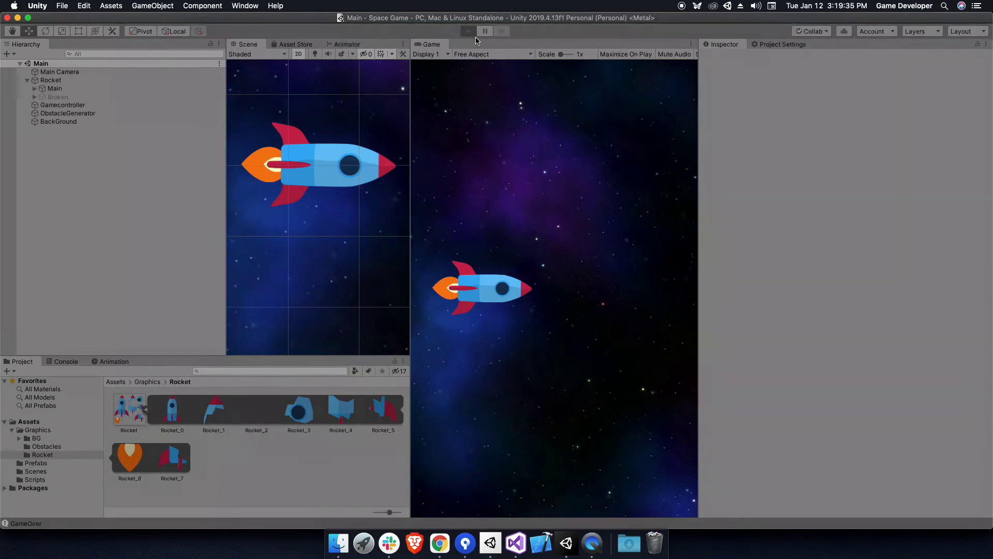
Set the Rocket's Explosion Force to 200, replay the crash twice, then go to the Scripts folder
{"action": "left_click", "coordinate": [469, 31]}
{"action": "left_click", "coordinate": [51, 80]}
{"action": "left_click", "coordinate": [884, 418]}
{"action": "left_click", "coordinate": [468, 32]}
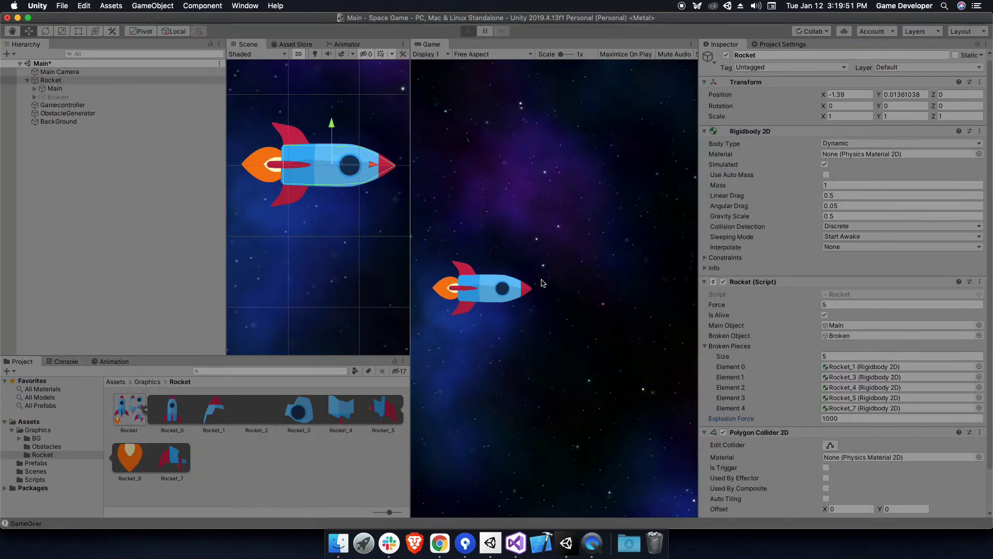
{"action": "left_click", "coordinate": [469, 30]}
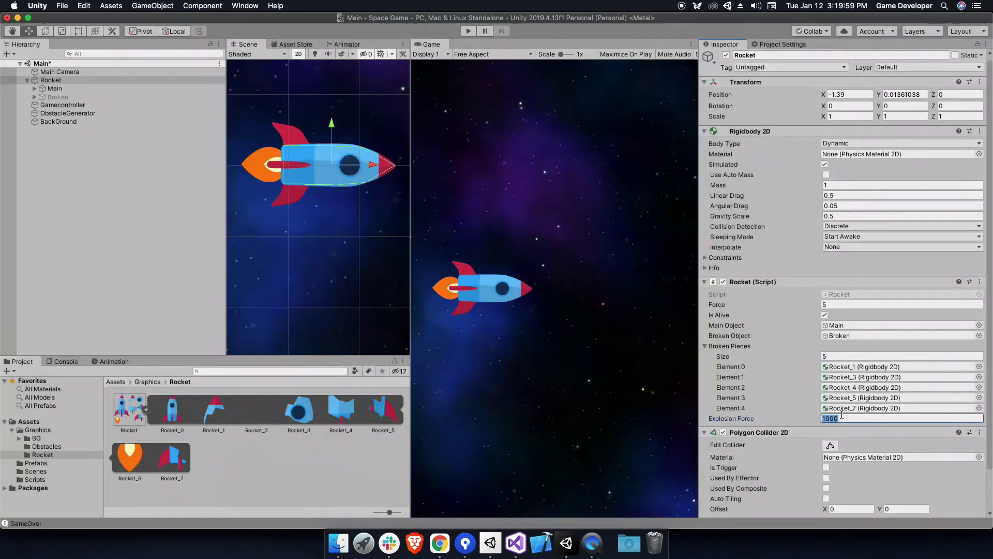
{"action": "left_click", "coordinate": [468, 32]}
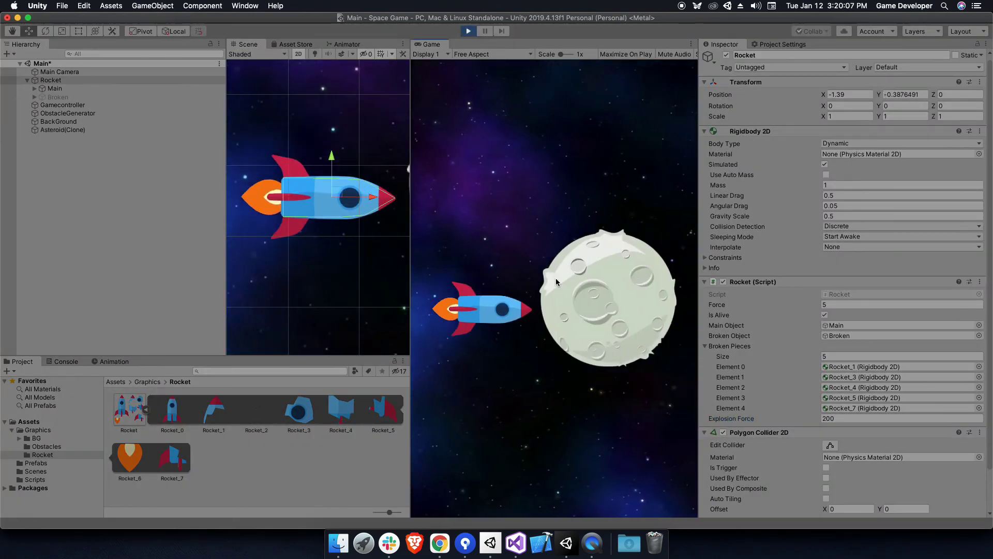
{"action": "left_click", "coordinate": [468, 32]}
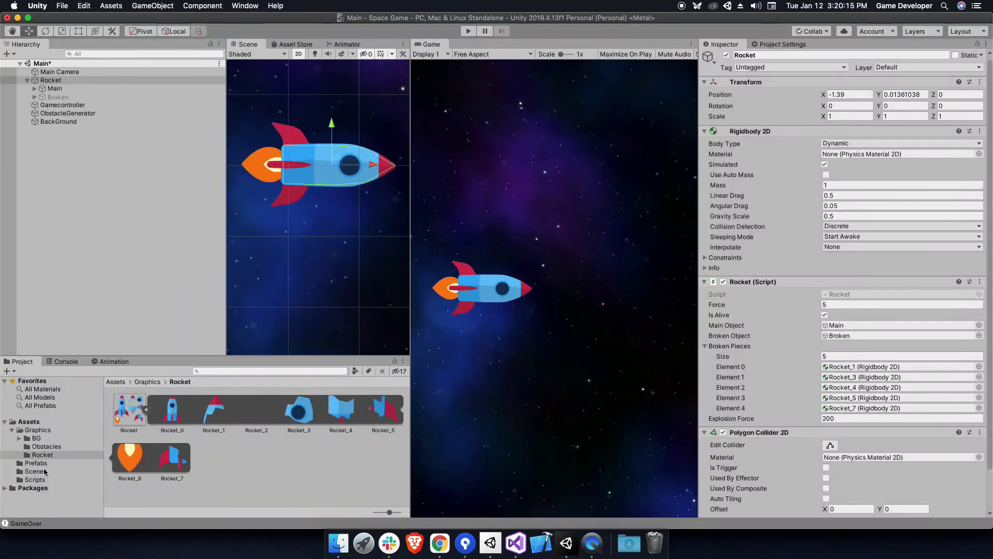
{"action": "left_click", "coordinate": [35, 479]}
In GameController.cs, replace the empty Update with a public GameOver method and declare SetSlowMotion
{"action": "double_click", "coordinate": [129, 411]}
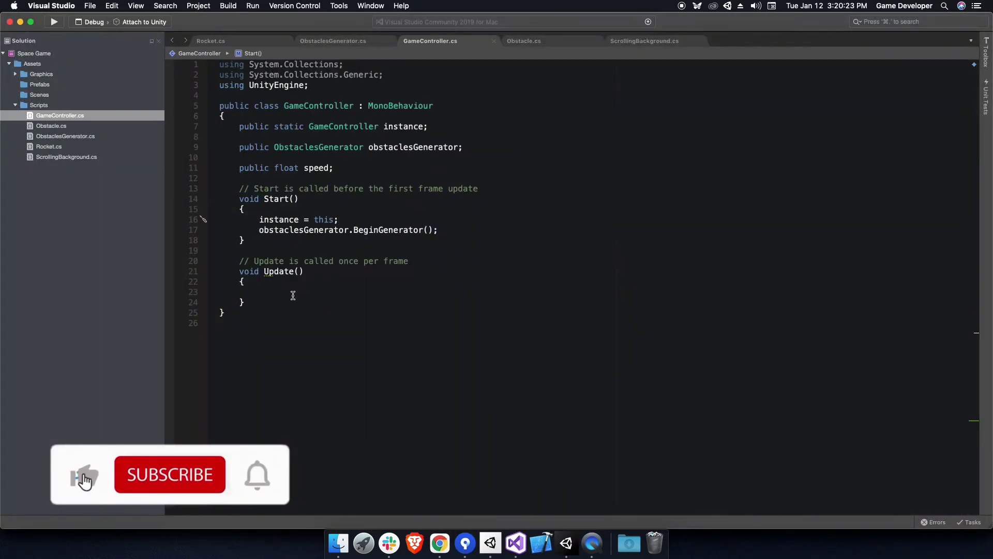
{"action": "left_click_drag", "start_coordinate": [239, 260], "coordinate": [292, 303]}
{"action": "type", "text": "void"}
{"action": "key", "text": "Home"}
{"action": "type", "text": "public"}
{"action": "key", "text": "End"}
{"action": "type", "text": "GameOver() {"}
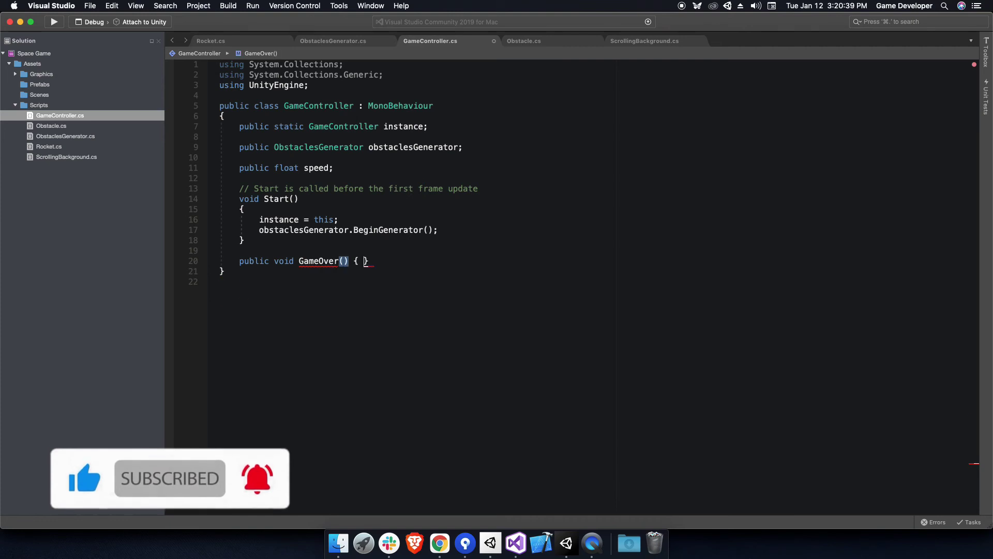
{"action": "key", "text": "Return"}
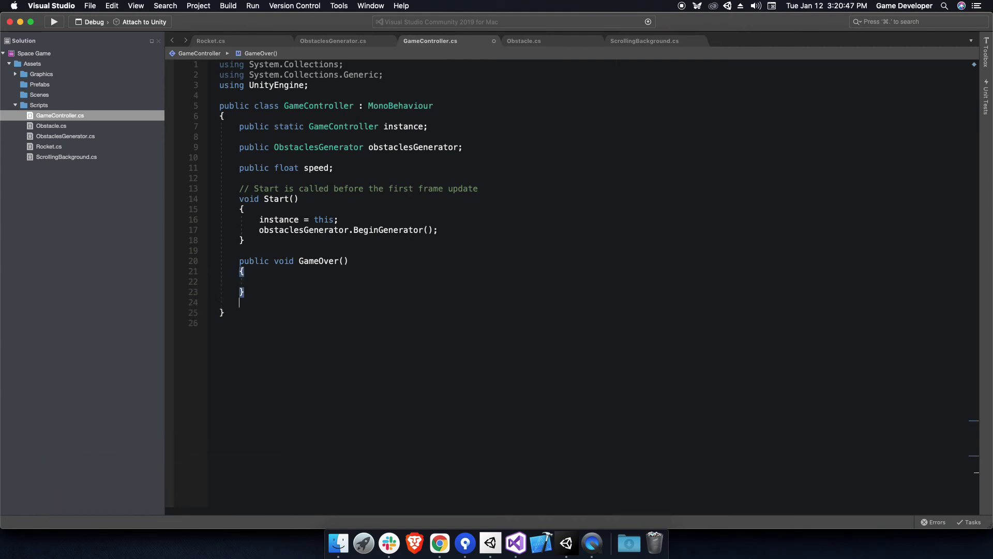
{"action": "type", "text": "voidSetSlow"}
{"action": "key", "text": "BackSpace"}
{"action": "type", "text": "n("}
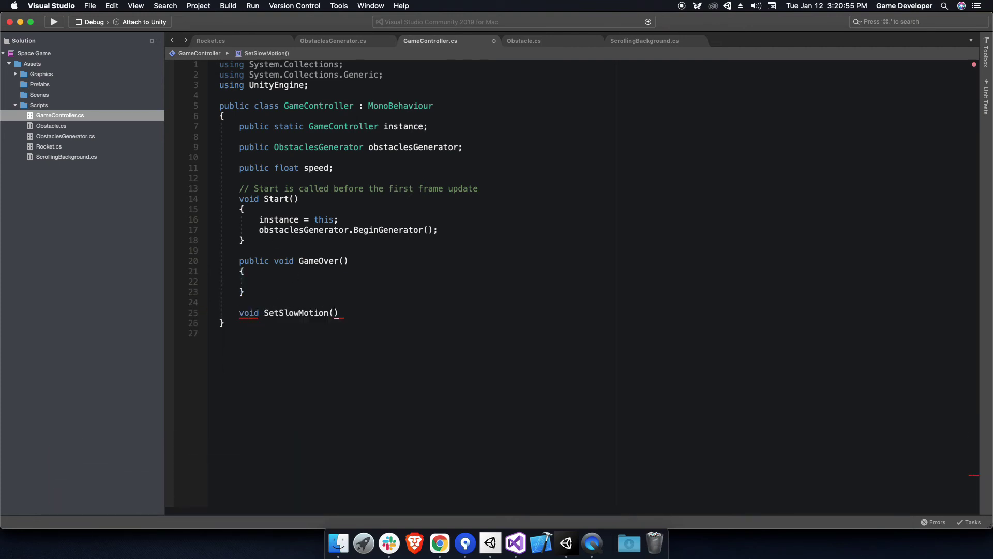
{"action": "type", "text": "{"}
Call SetSlowMotion from GameOver; set timeScale 0.1f and multiply fixedDeltaTime by timeScale
{"action": "left_click", "coordinate": [275, 284]}
{"action": "type", "text": "set"}
{"action": "key", "text": "Return"}
{"action": "type", "text": "();.t ="}
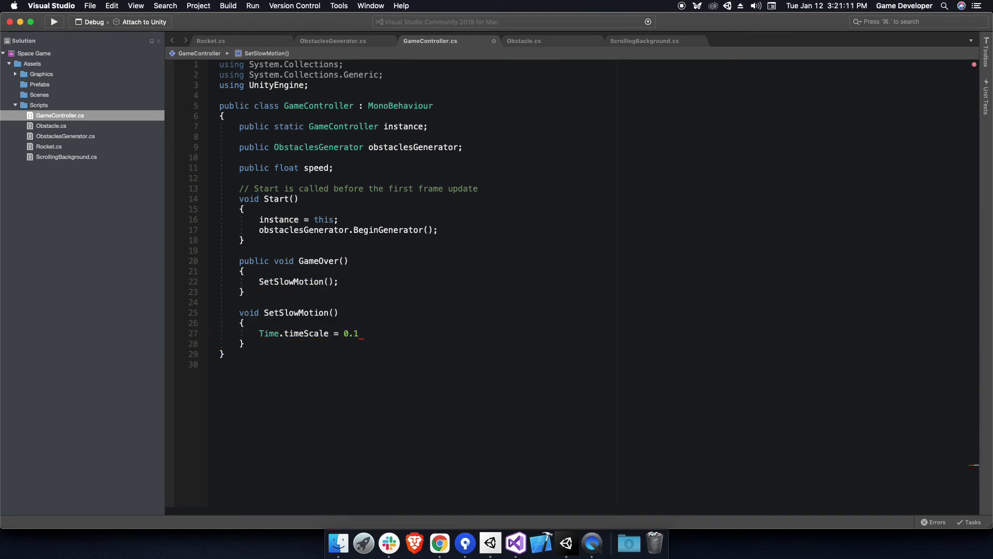
{"action": "type", "text": "Time.fixed"}
{"action": "key", "text": "Return"}
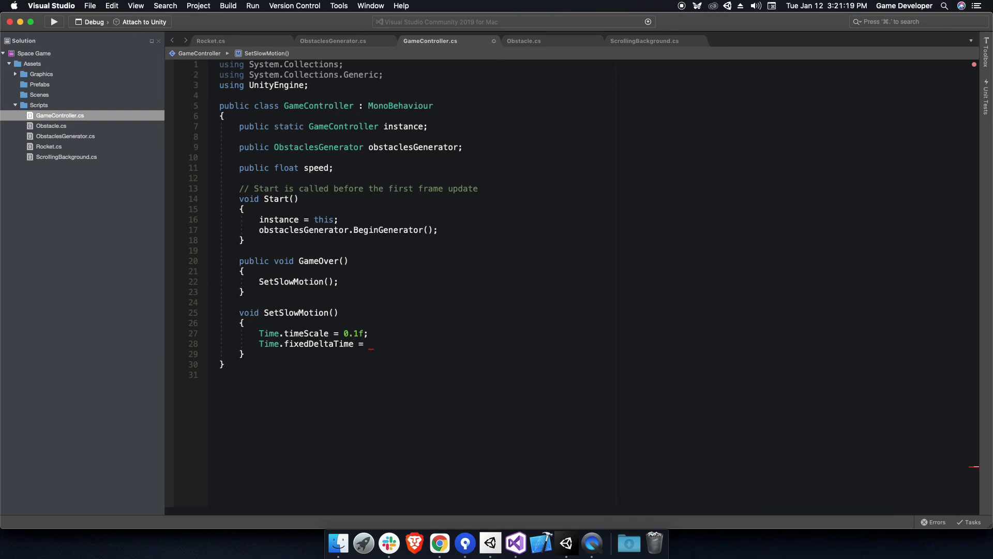
{"action": "type", "text": "Time.fi"}
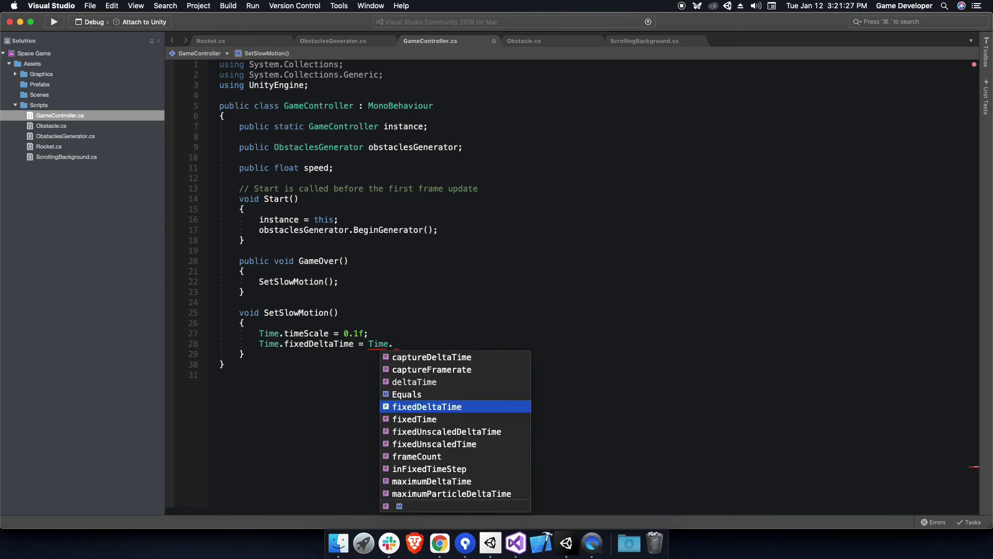
{"action": "key", "text": "Return"}
{"action": "type", "text": "* time"}
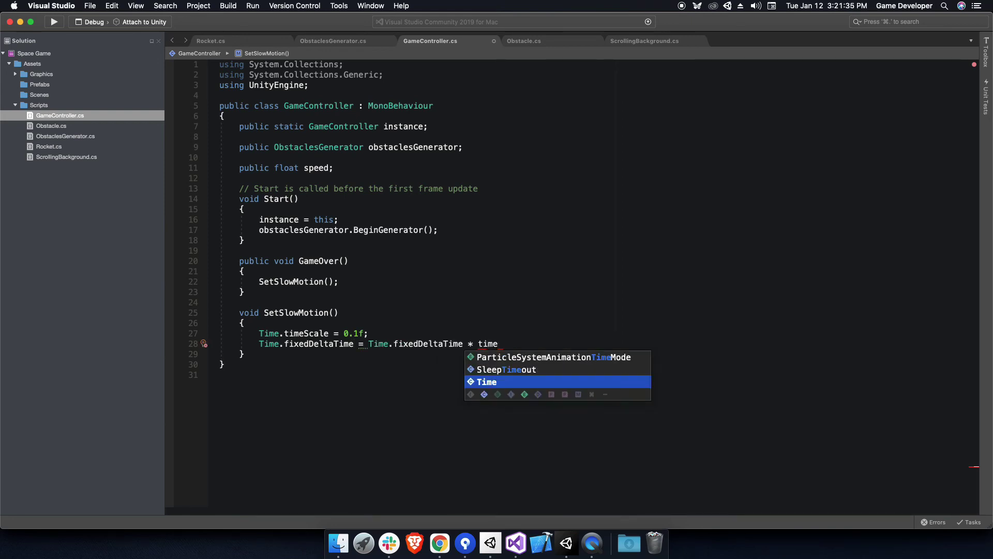
{"action": "type", "text": ".tim"}
{"action": "key", "text": "Return"}
Finish the slow-motion line and run the game in Unity to test it
{"action": "type", "text": ";"}
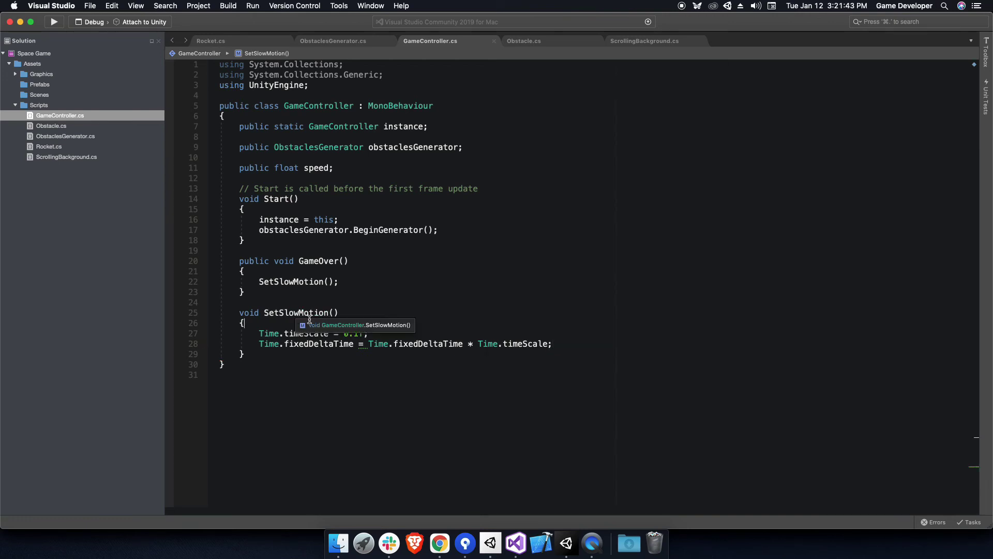
{"action": "key", "text": "super+Tab"}
{"action": "left_click", "coordinate": [468, 33]}
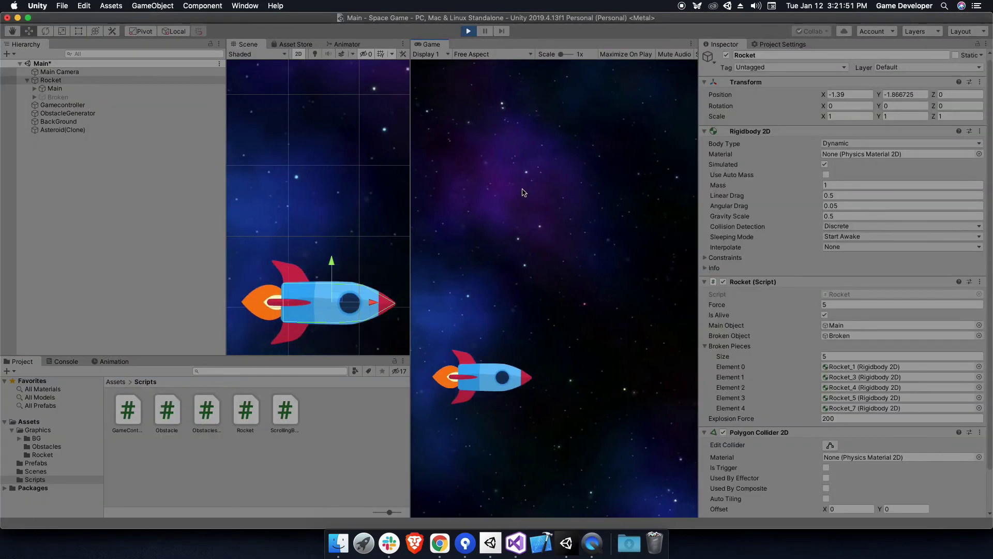
Make Rocket.cs call GameController.instance.GameOver() on obstacle collision, then replay the crash
{"action": "left_click", "coordinate": [516, 543]}
{"action": "left_click", "coordinate": [210, 41]}
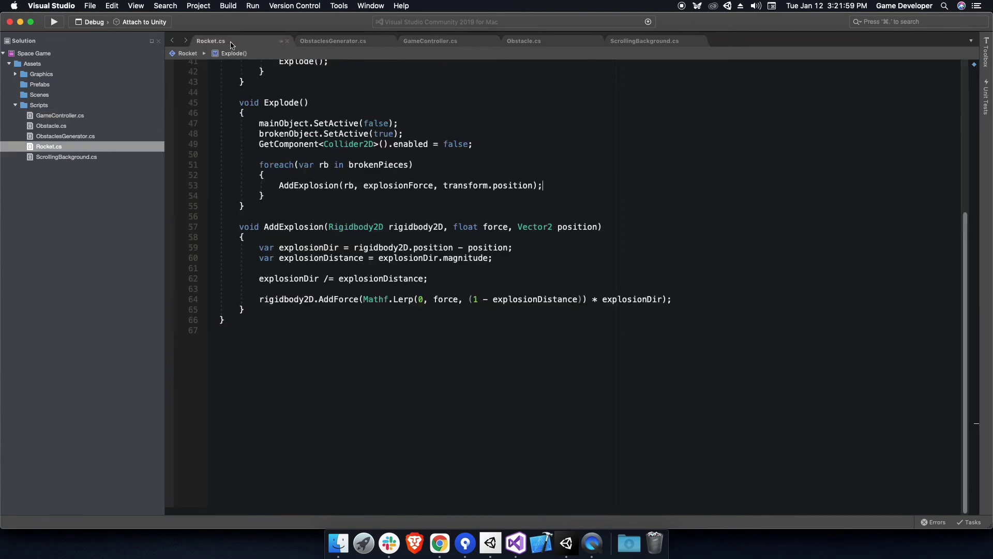
{"action": "scroll", "coordinate": [463, 288], "scroll_direction": "up", "scroll_amount": 5}
{"action": "key", "text": "Return"}
{"action": "key", "text": "Return"}
{"action": "type", "text": "GameController.in"}
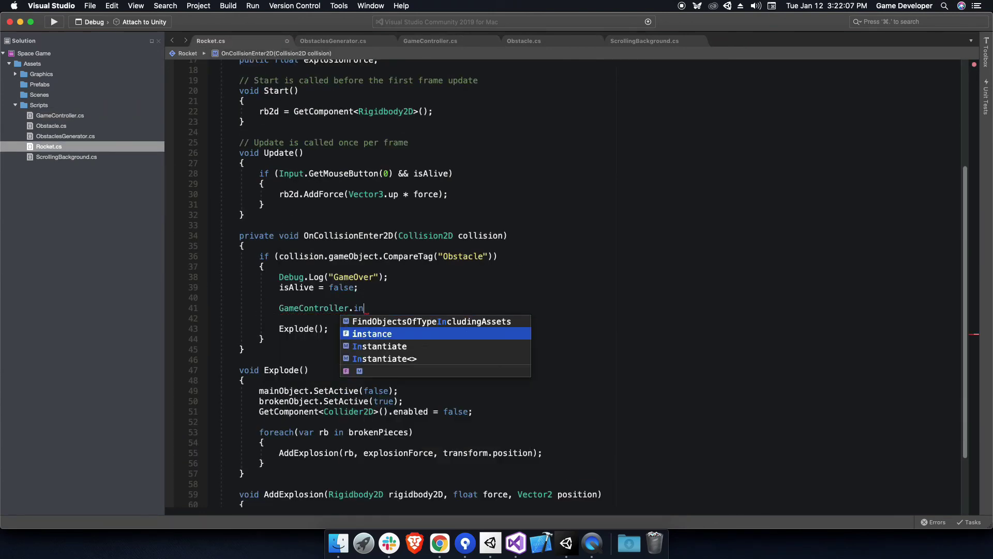
{"action": "type", "text": "stance.GameOver();"}
{"action": "left_click", "coordinate": [566, 543]}
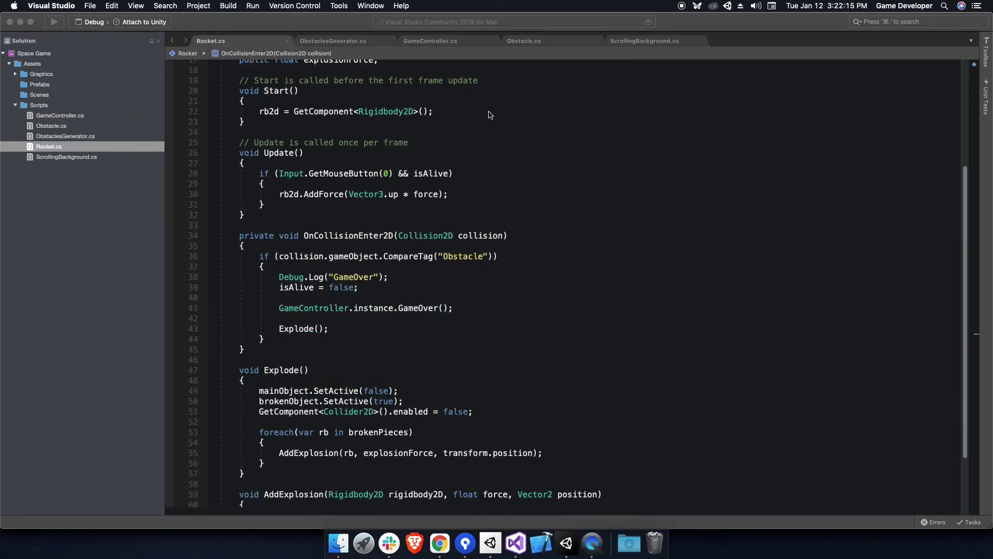
{"action": "key", "text": "super+p"}
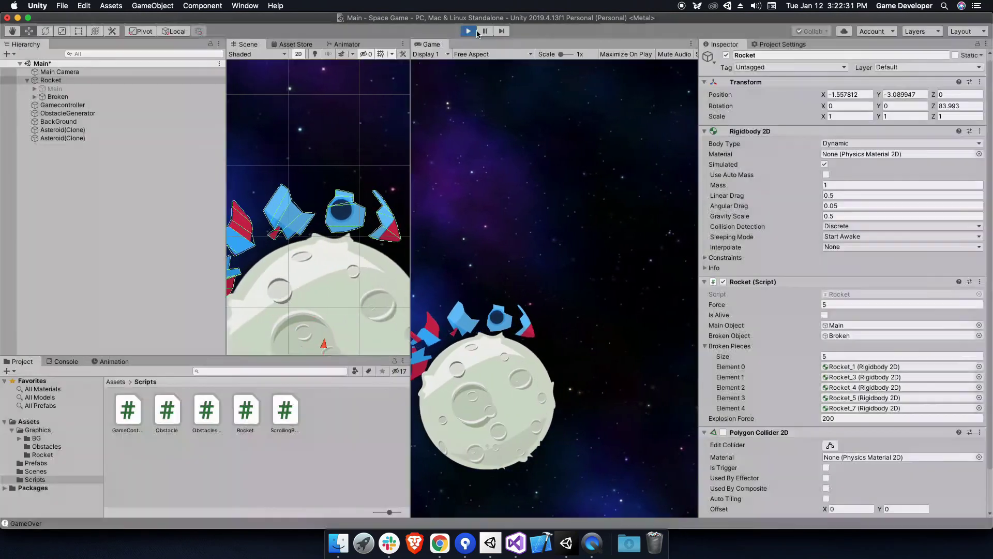
{"action": "key", "text": "super+Tab"}
Turn SetSlowMotion into an IEnumerator that waits with WaitForSecondsRealtime(5)
{"action": "left_click", "coordinate": [450, 45]}
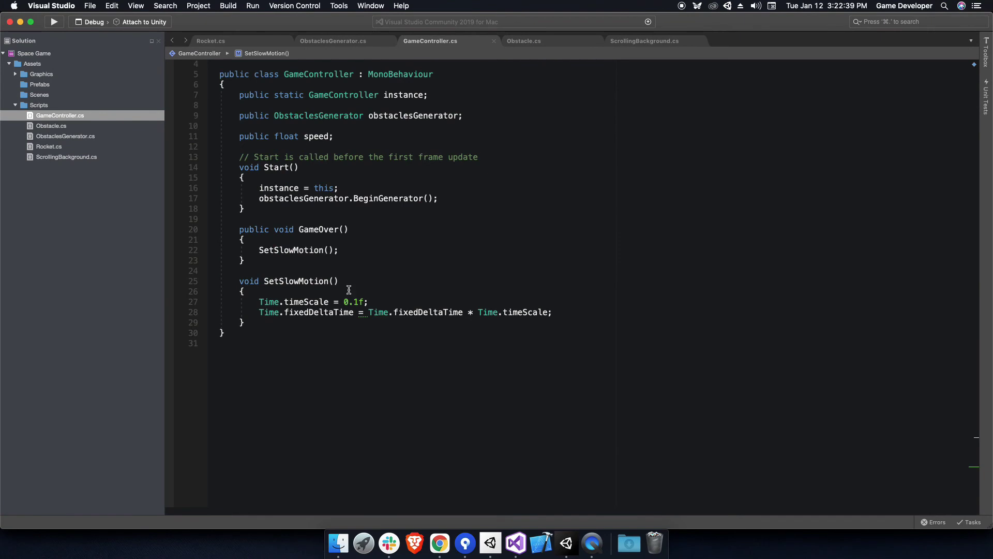
{"action": "type", "text": "IE"}
{"action": "key", "text": "Down"}
{"action": "key", "text": "Down"}
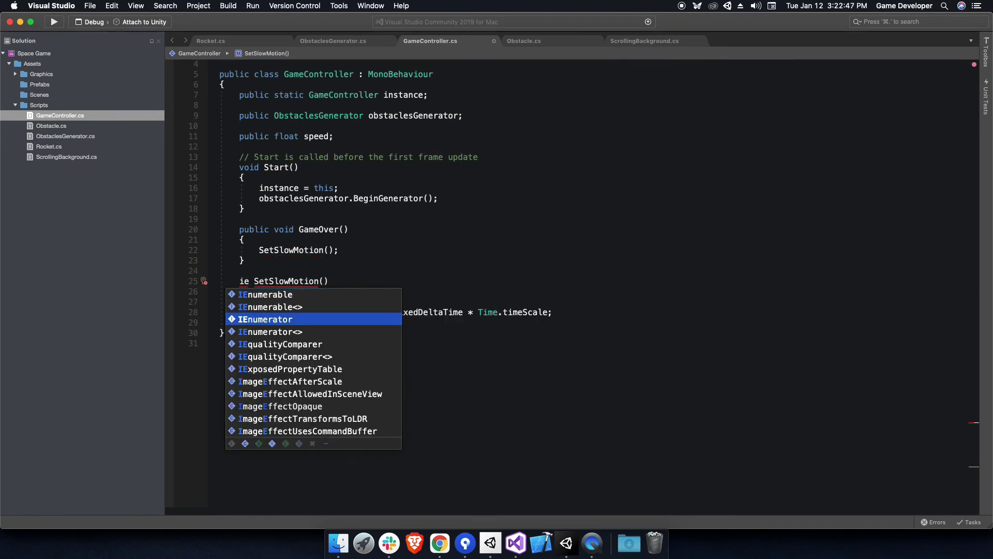
{"action": "key", "text": "Return"}
{"action": "left_click", "coordinate": [566, 313]}
{"action": "key", "text": "Return"}
{"action": "type", "text": "yield return new waw"}
{"action": "key", "text": "BackSpace"}
{"action": "type", "text": "(5);"}
Copy the time-setting lines below the wait and edit them to restore normal time
{"action": "left_click_drag", "start_coordinate": [559, 311], "coordinate": [219, 302]}
{"action": "key", "text": "super+c"}
{"action": "left_click", "coordinate": [441, 333]}
{"action": "key", "text": "super+v"}
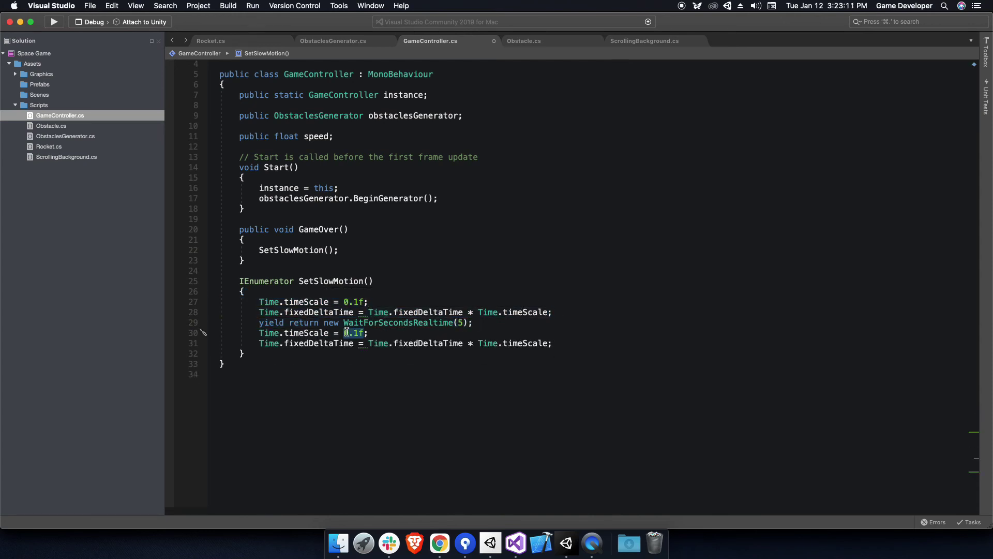
{"action": "left_click_drag", "start_coordinate": [368, 343], "coordinate": [552, 343]}
{"action": "type", "text": "0"}
Launch SetSlowMotion via StartCoroutine in GameOver and run the game in Unity
{"action": "left_click", "coordinate": [257, 250]}
{"action": "type", "text": "start"}
{"action": "key", "text": "Tab"}
{"action": "type", "text": "9"}
{"action": "key", "text": "BackSpace"}
{"action": "key", "text": "BackSpace"}
{"action": "type", "text": "("}
{"action": "key", "text": "End"}
{"action": "key", "text": "Left"}
{"action": "type", "text": ")"}
{"action": "key", "text": "super+Tab"}
{"action": "key", "text": "super+p"}
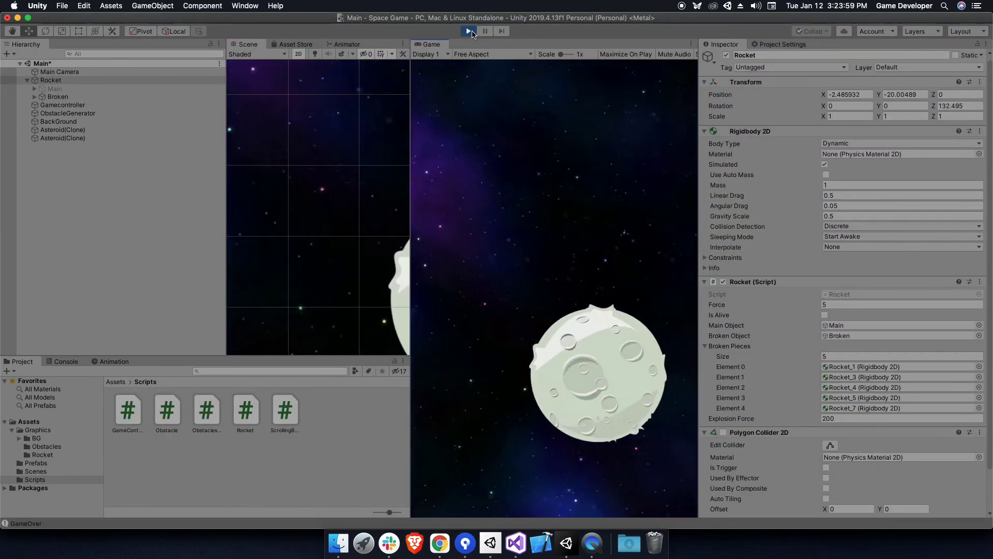
Stop the game and add obstaclesGenerator.StopGeneration(); to GameOver
{"action": "key", "text": "super+p"}
{"action": "key", "text": "super+Tab"}
{"action": "key", "text": "Return"}
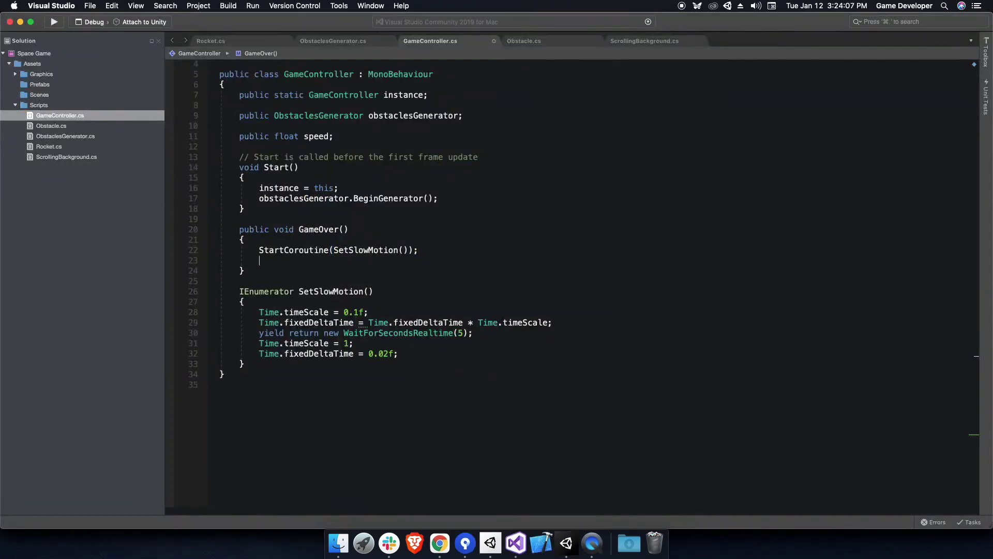
{"action": "type", "text": "obstaclesGenerator.stop"}
{"action": "key", "text": "Down"}
{"action": "key", "text": "Return"}
{"action": "type", "text": "();"}
Replay the game in Unity and boost the rocket into the moon
{"action": "left_click", "coordinate": [566, 543]}
{"action": "key", "text": "super+p"}
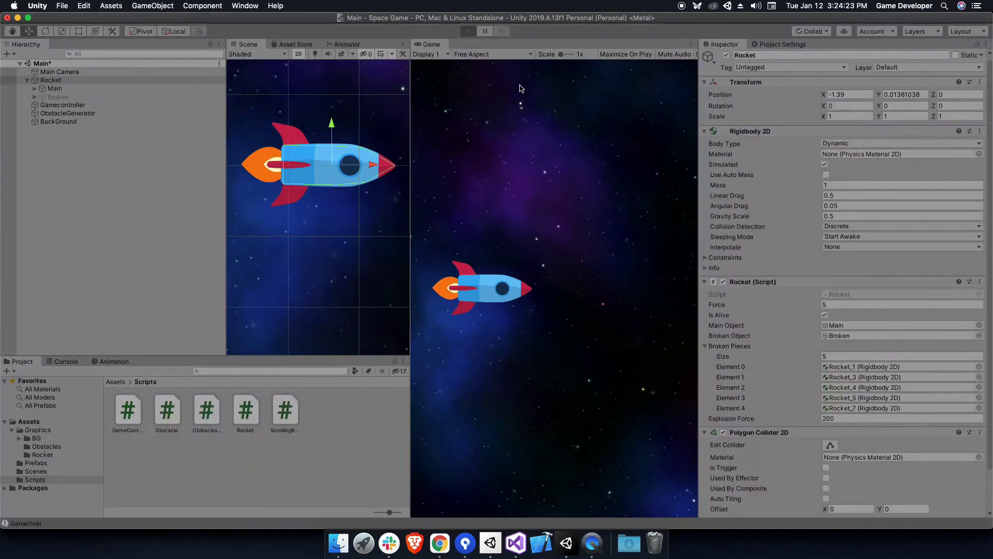
{"action": "left_click", "coordinate": [520, 285]}
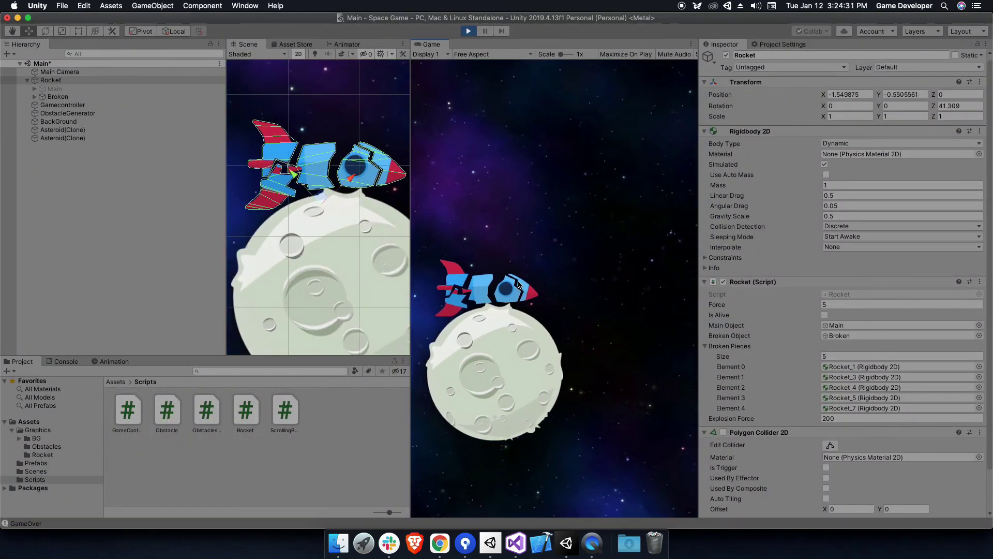
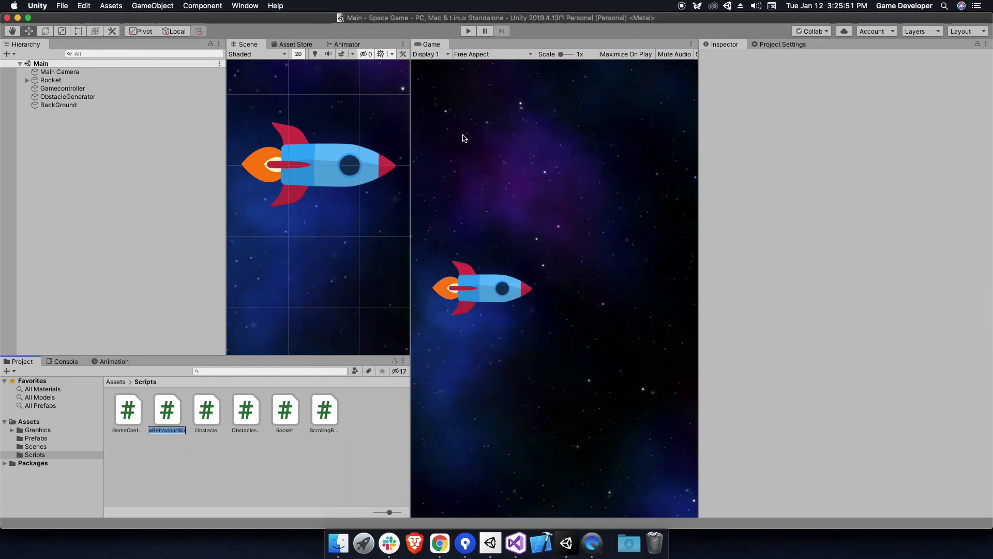
Name the script GameOverEffect and create a Shaders folder in Assets
{"action": "key", "text": "Return"}
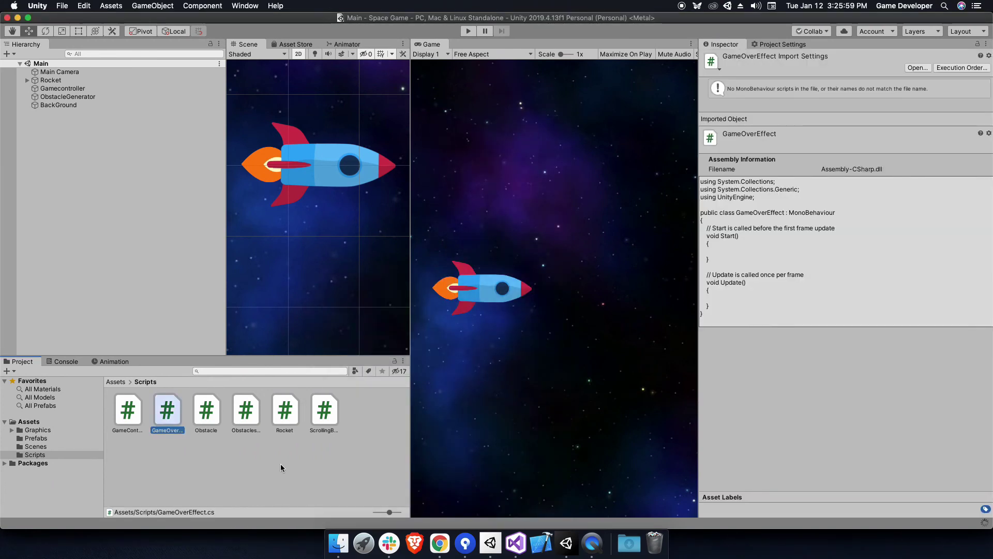
{"action": "left_click", "coordinate": [29, 422]}
{"action": "right_click", "coordinate": [177, 465]}
{"action": "left_click", "coordinate": [363, 115]}
{"action": "type", "text": "Shaders"}
{"action": "key", "text": "Return"}
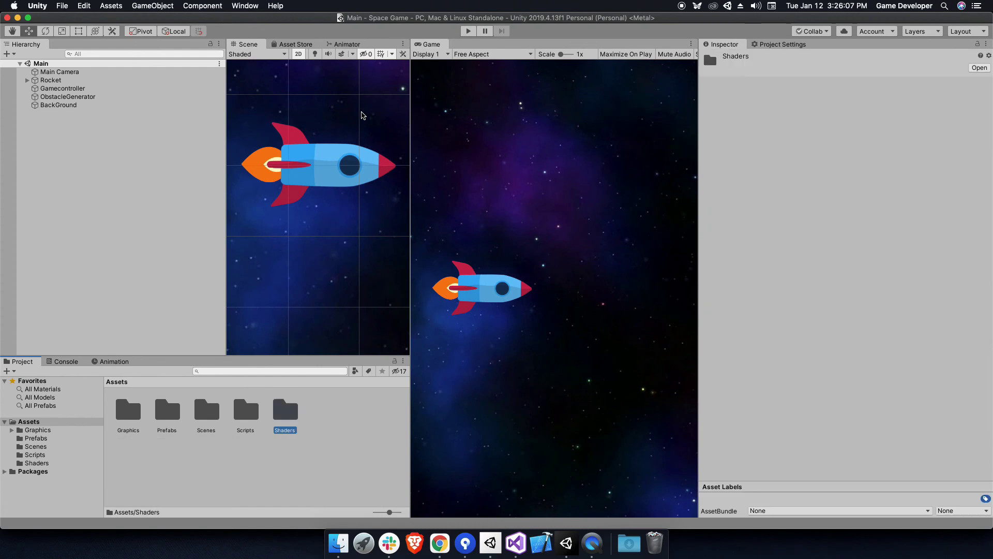
Inside Shaders, create an Image Effect Shader named Saturation and open it in Visual Studio
{"action": "double_click", "coordinate": [285, 411]}
{"action": "right_click", "coordinate": [256, 409]}
{"action": "mouse_move", "coordinate": [311, 276]}
{"action": "mouse_move", "coordinate": [424, 142]}
{"action": "left_click", "coordinate": [571, 164]}
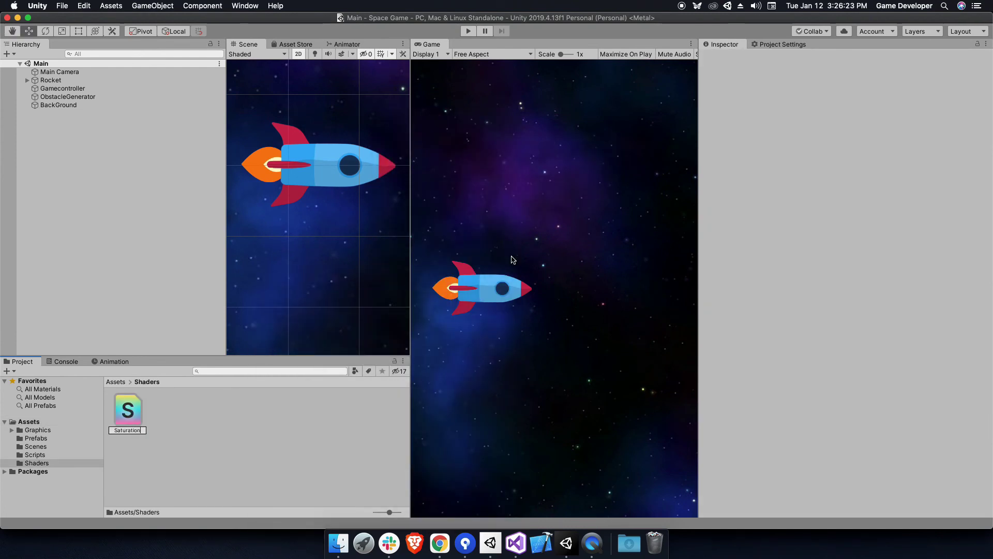
{"action": "key", "text": "Return"}
{"action": "double_click", "coordinate": [130, 411]}
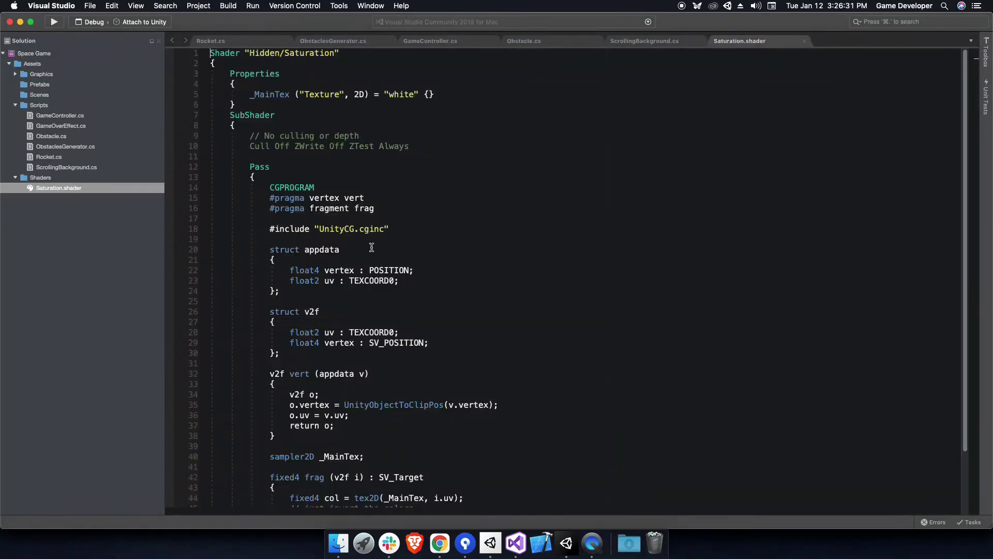
Edit the shader name, then replace Start and Update with OnRenderImage calling Graphics.Blit(source, destination)
{"action": "type", "text": "Custome"}
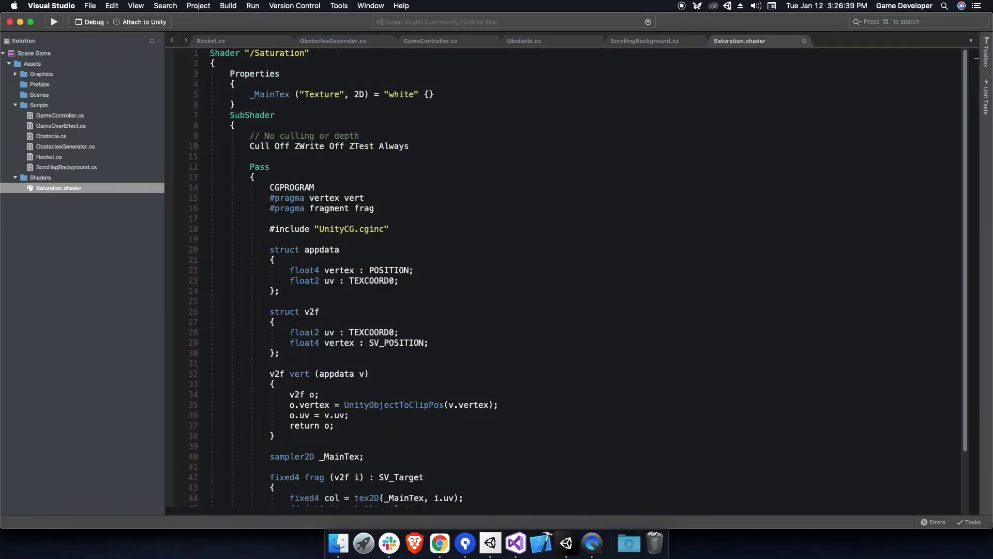
{"action": "scroll", "coordinate": [407, 243], "scroll_direction": "down", "scroll_amount": 8}
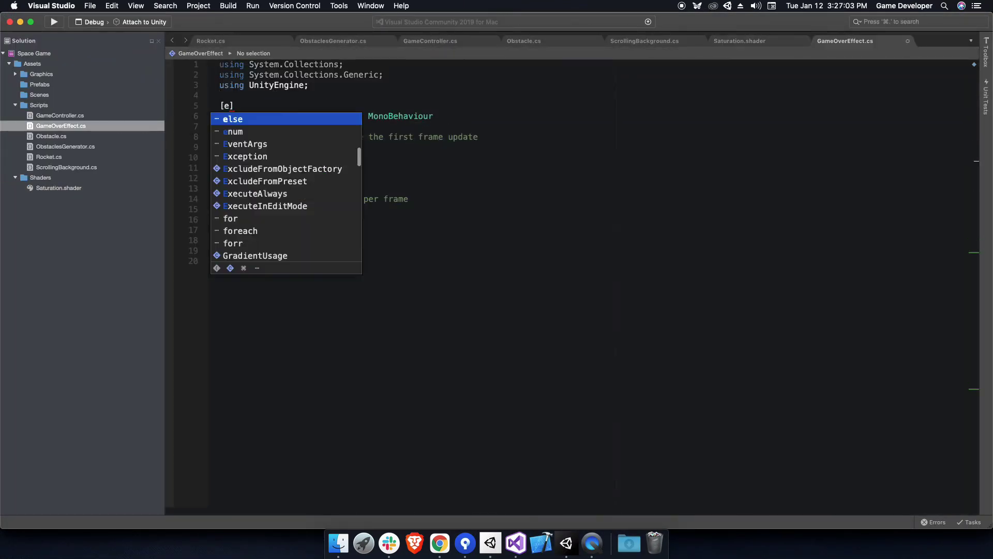
{"action": "left_click_drag", "start_coordinate": [239, 133], "coordinate": [244, 243]}
{"action": "type", "text": "onre"}
{"action": "key", "text": "Return"}
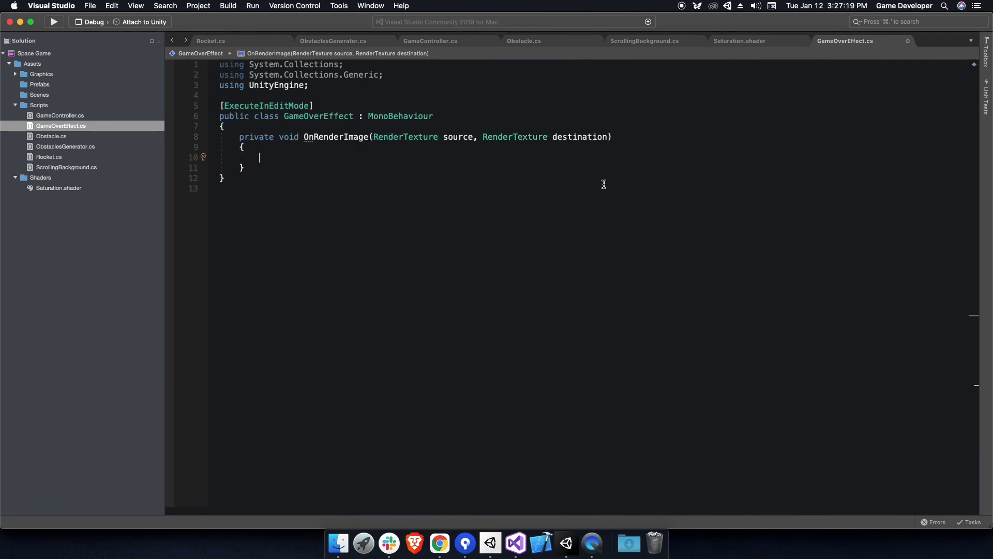
{"action": "type", "text": "Graphics.blit"}
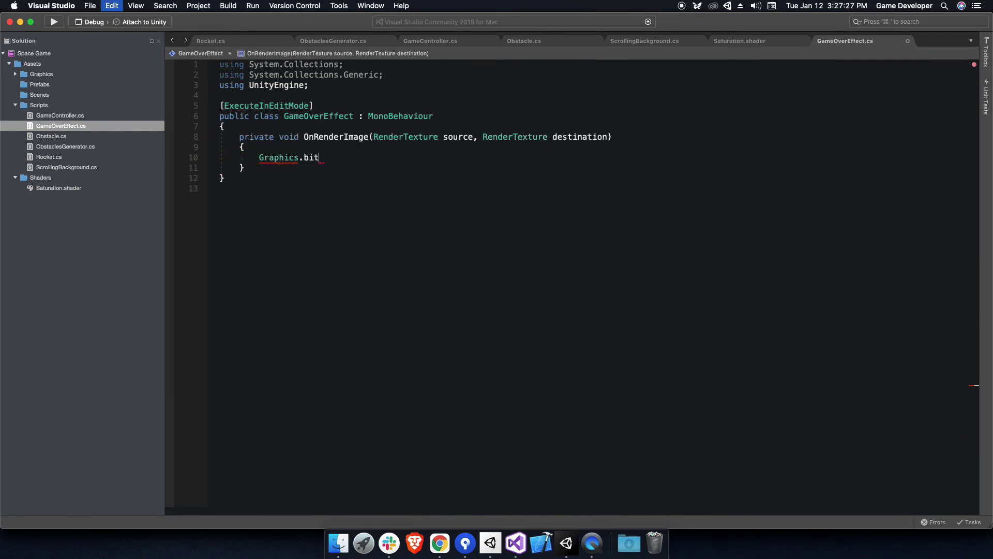
{"action": "type", "text": "(source, destination);"}
Add a public Material material field and pass material as Blit's third argument
{"action": "key", "text": "Up"}
{"action": "key", "text": "Up"}
{"action": "key", "text": "Up"}
{"action": "key", "text": "End"}
{"action": "key", "text": "Return"}
{"action": "key", "text": "Return"}
{"action": "key", "text": "Up"}
{"action": "type", "text": "public Material material;"}
{"action": "left_click", "coordinate": [417, 178]}
{"action": "type", "text": ", mat"}
{"action": "key", "text": "Return"}
Attach the GameOverEffect script to Main Camera and select the Saturation shader
{"action": "left_click", "coordinate": [565, 543]}
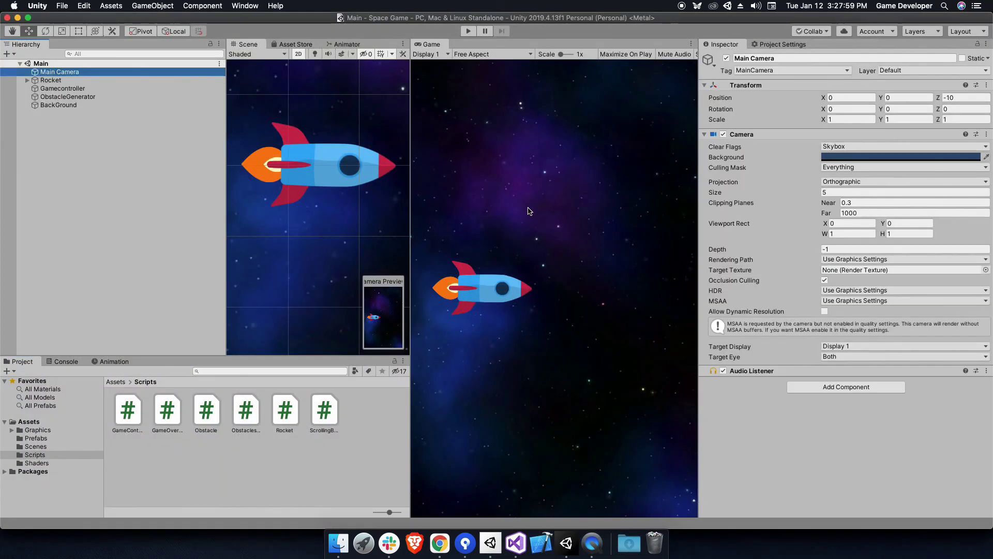
{"action": "left_click_drag", "start_coordinate": [169, 412], "coordinate": [750, 403]}
{"action": "left_click", "coordinate": [62, 361]}
{"action": "left_click", "coordinate": [21, 361]}
{"action": "left_click", "coordinate": [36, 462]}
Create a GameAppStudio_Saturation material from the shader and assign it to the effect's Material field
{"action": "right_click", "coordinate": [127, 394]}
{"action": "mouse_move", "coordinate": [139, 399]}
{"action": "left_click", "coordinate": [274, 251]}
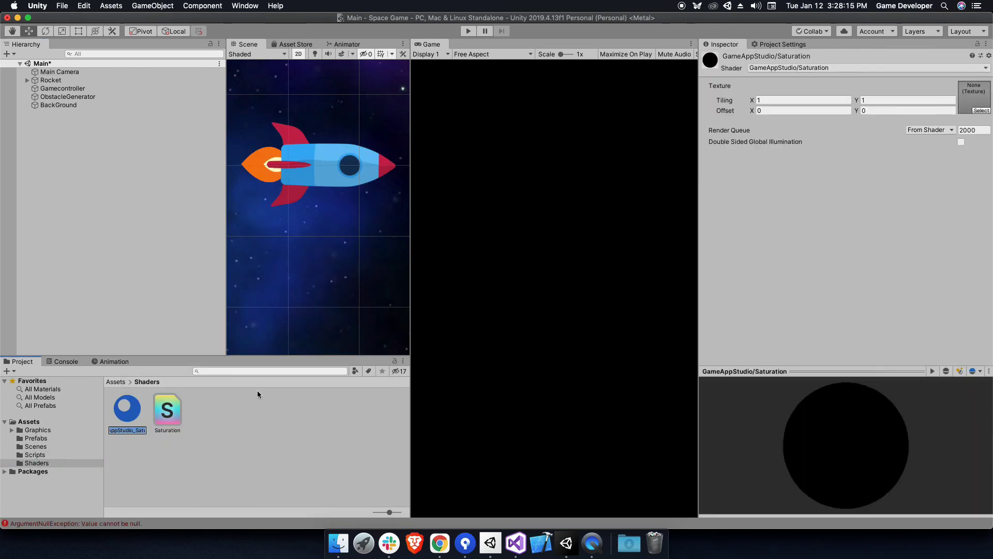
{"action": "key", "text": "Return"}
{"action": "left_click", "coordinate": [60, 72]}
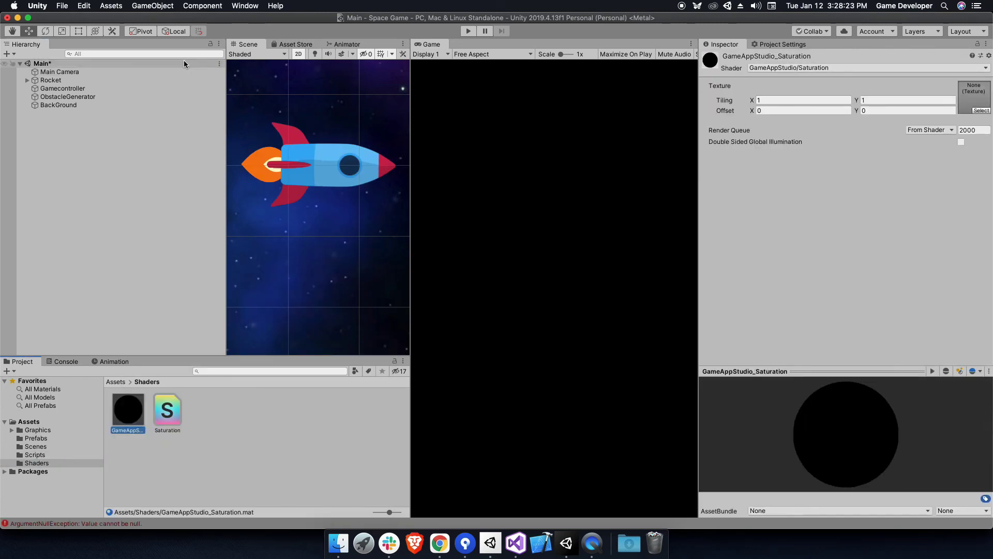
{"action": "left_click_drag", "start_coordinate": [136, 412], "coordinate": [879, 404]}
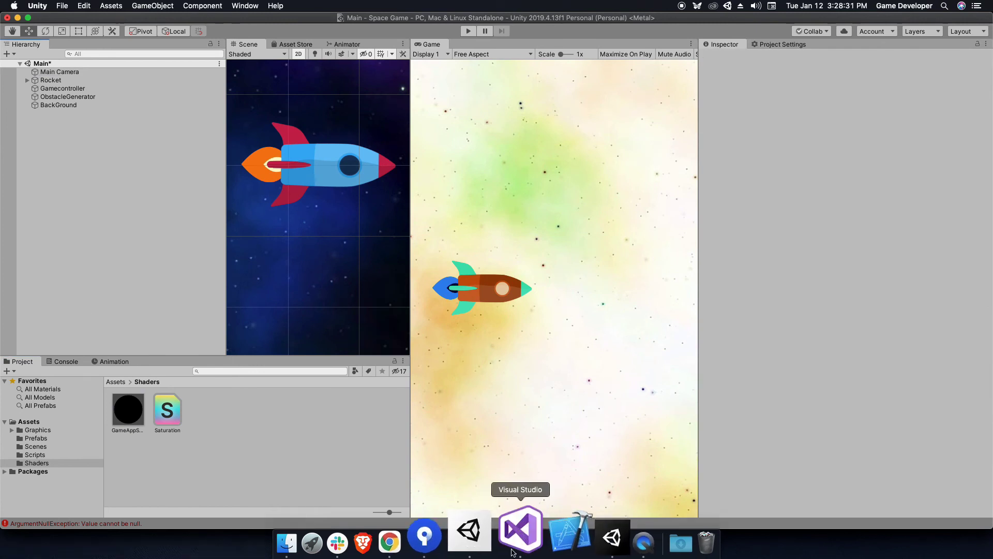
{"action": "left_click", "coordinate": [515, 542]}
{"action": "left_click", "coordinate": [740, 40]}
Add a _Saturation ("Saturation") shader property and a matching float _Saturation variable
{"action": "left_click", "coordinate": [452, 95]}
{"action": "key", "text": "Return"}
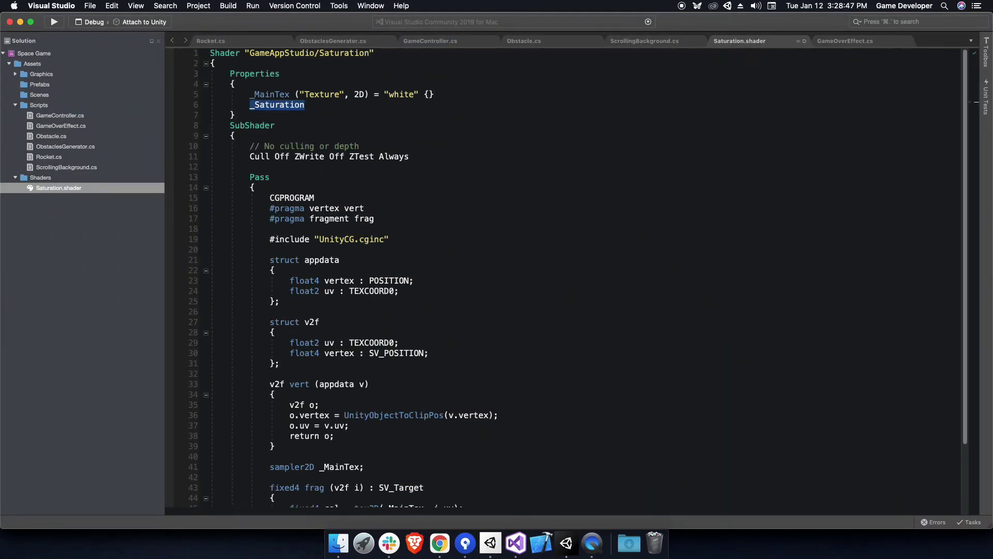
{"action": "type", "text": "(\"Saturat"}
{"action": "type", "text": "ion\", Float) = 1"}
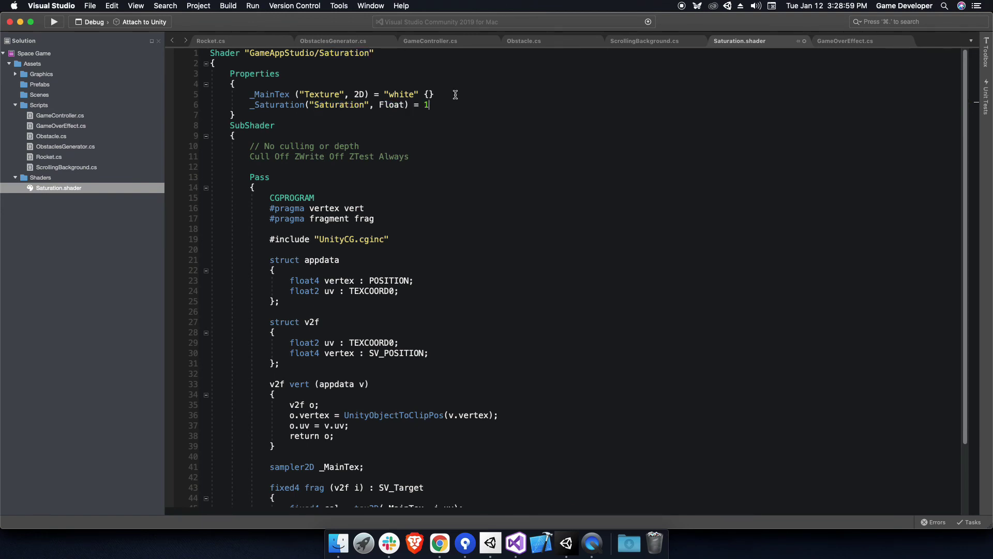
{"action": "scroll", "coordinate": [455, 95], "scroll_direction": "down", "scroll_amount": 5}
{"action": "left_click", "coordinate": [212, 325]}
{"action": "key", "text": "Return"}
{"action": "type", "text": "f"}
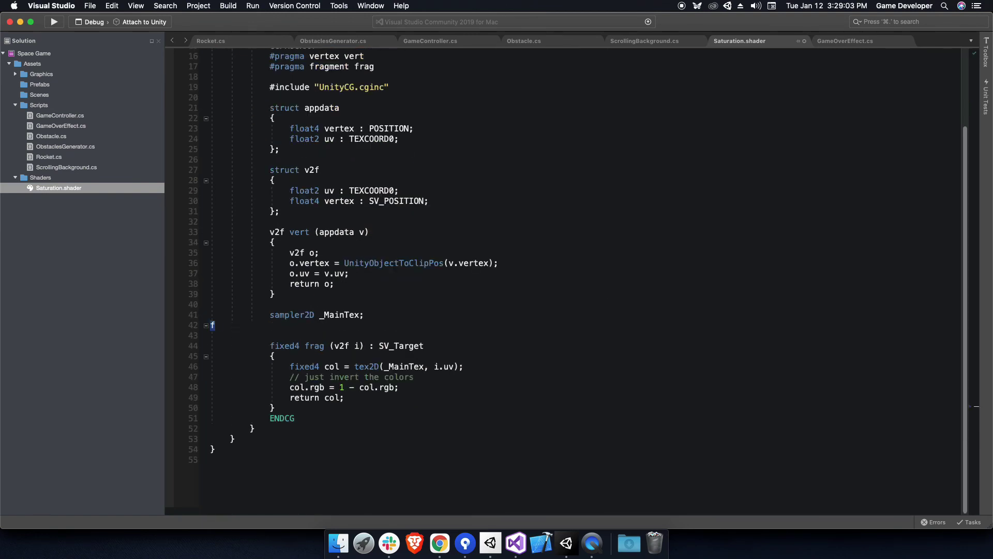
{"action": "type", "text": "n;"}
Replace the colour-inverting code with a gray average of col's channels and begin a lerp target line
{"action": "scroll", "coordinate": [507, 354], "scroll_direction": "down", "scroll_amount": 1}
{"action": "left_click_drag", "start_coordinate": [398, 369], "coordinate": [507, 353]}
{"action": "key", "text": "BackSpace"}
{"action": "key", "text": "Return"}
{"action": "key", "text": "Return"}
{"action": "key", "text": "Return"}
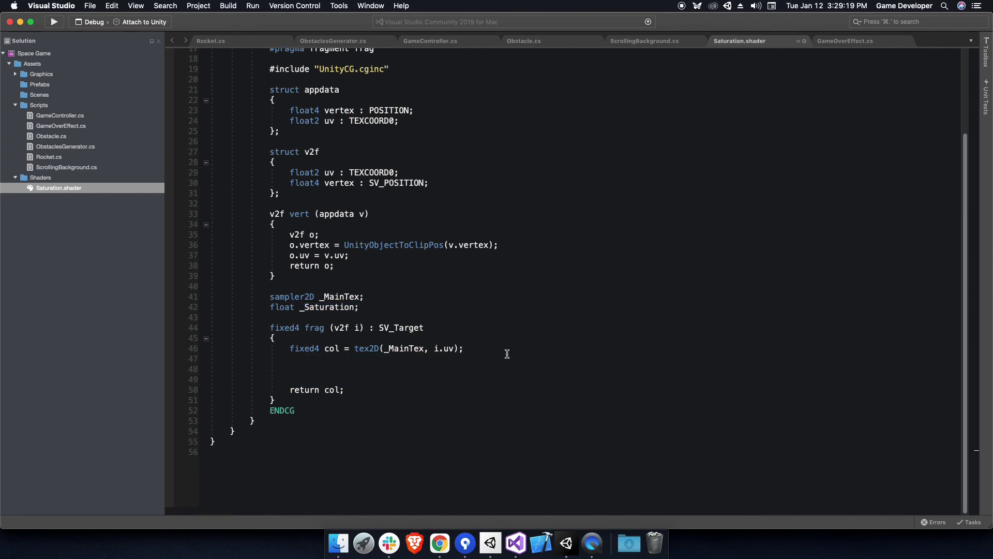
{"action": "type", "text": "fixed4"}
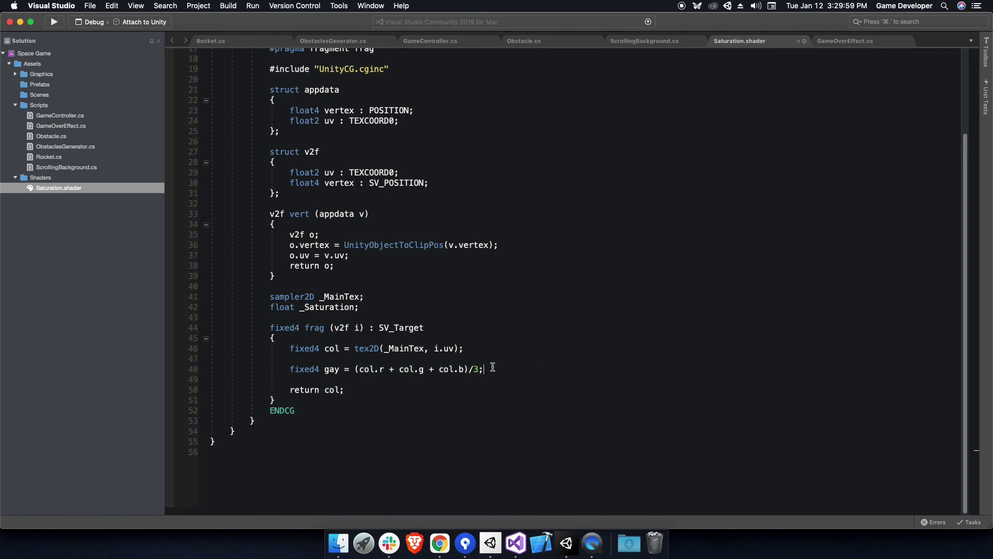
{"action": "key", "text": "super+shift+Left"}
{"action": "key", "text": "BackSpace"}
{"action": "type", "text": "4"}
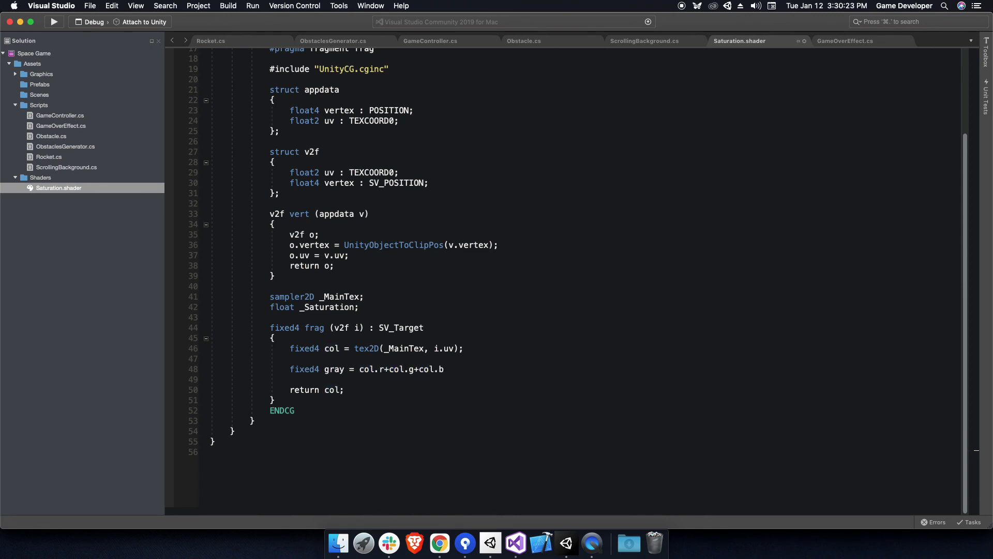
{"action": "type", "text": "("}
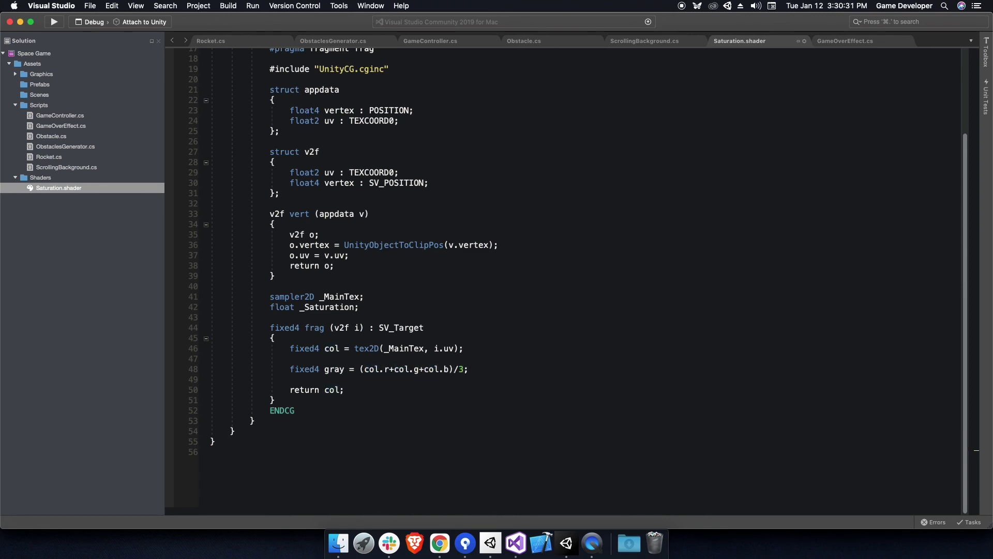
{"action": "key", "text": "Return"}
{"action": "key", "text": "Return"}
{"action": "type", "text": "xed4 target ="}
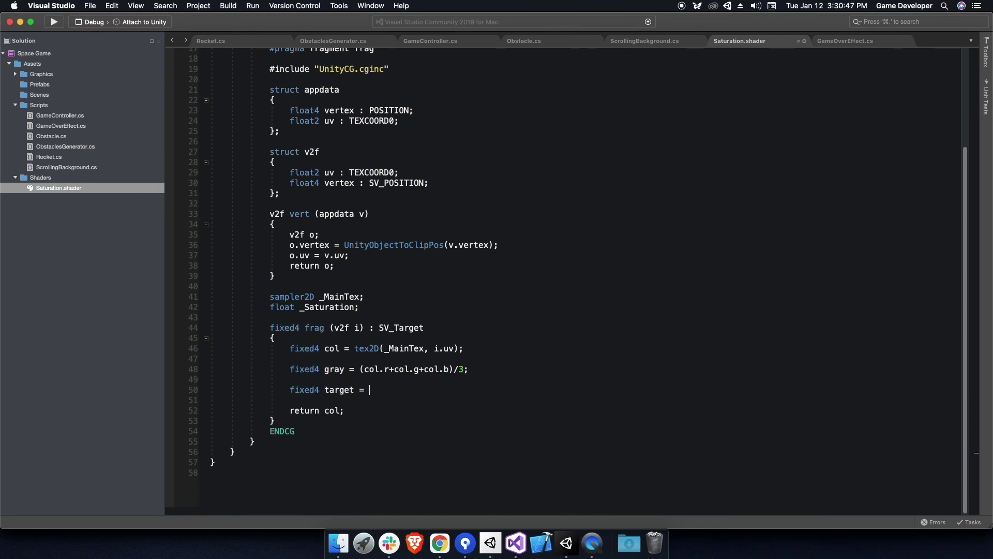
{"action": "type", "text": "l,"}
{"action": "type", "text": "y, col,"}
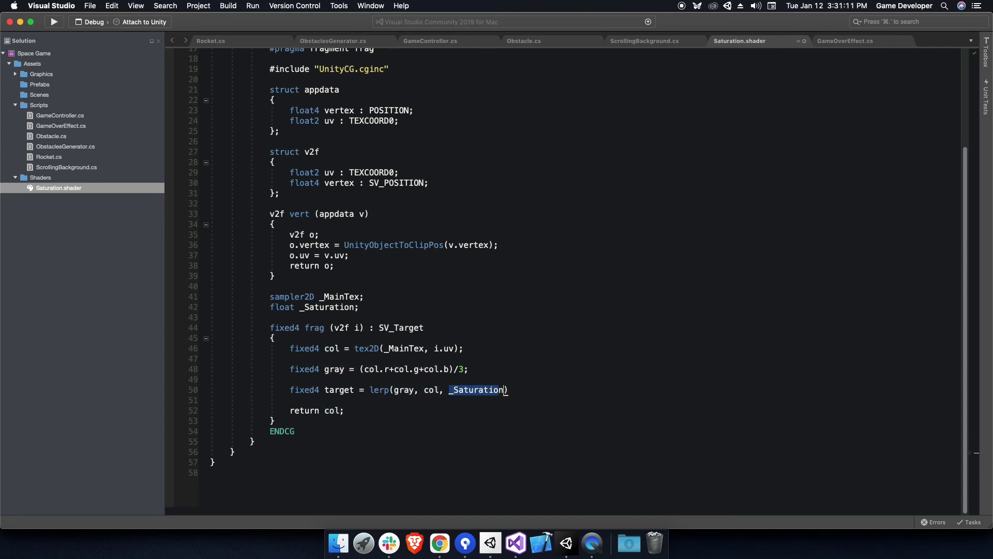
Make the frag function return target instead of the original variable
{"action": "double_click", "coordinate": [334, 410]}
{"action": "type", "text": "target"}
{"action": "key", "text": "super+Tab"}
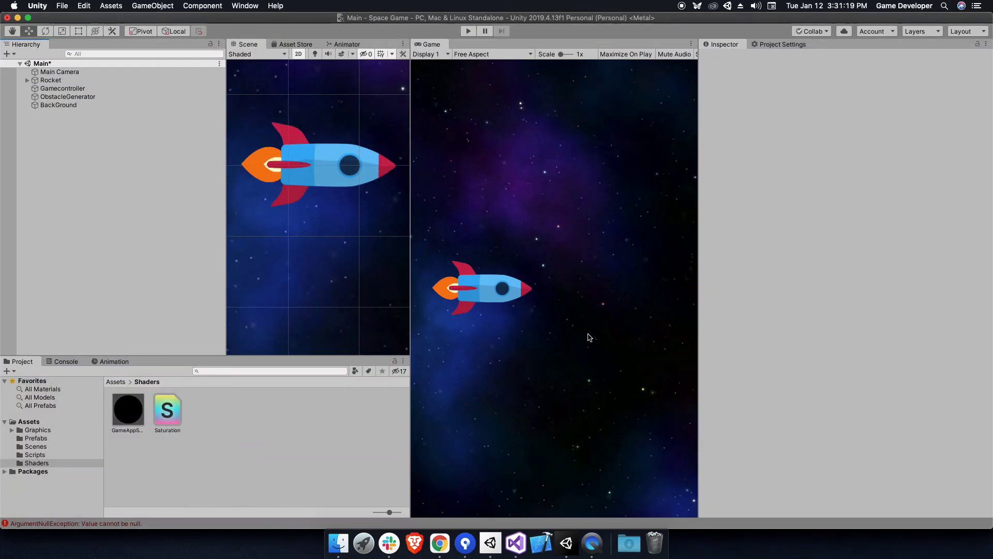
Drag GameAppStudio_Saturation's Saturation slider, set it to 0, then reopen GameOverEffect
{"action": "double_click", "coordinate": [834, 405]}
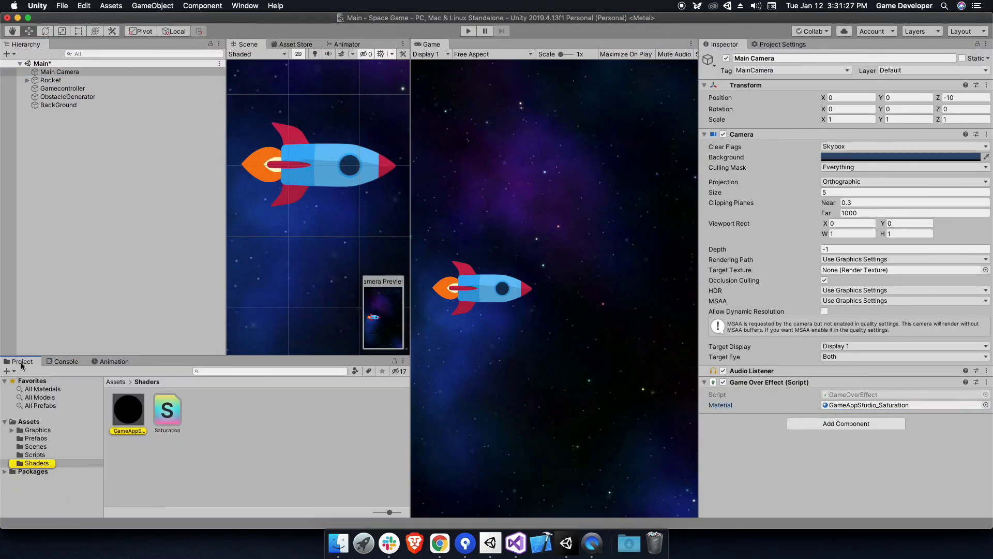
{"action": "left_click_drag", "start_coordinate": [954, 124], "coordinate": [917, 141]}
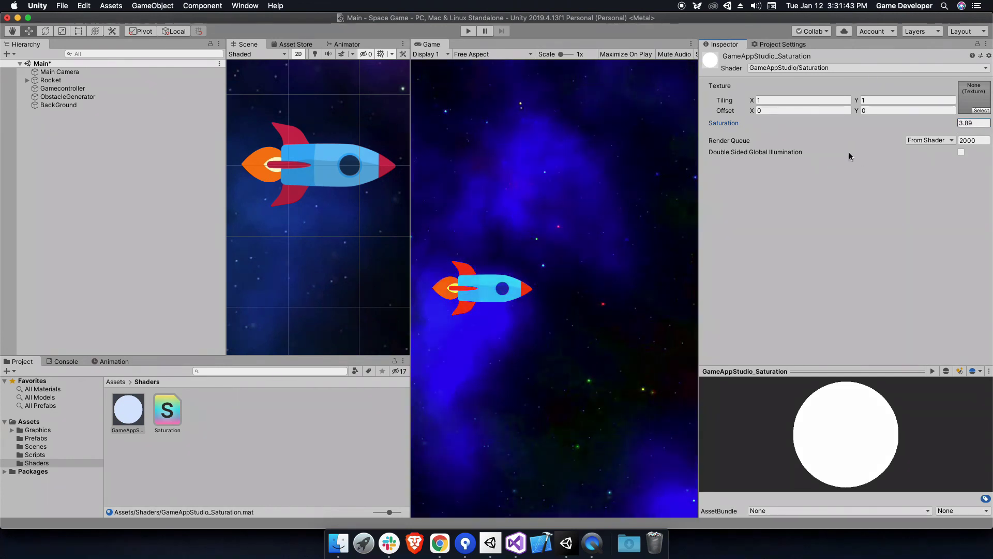
{"action": "left_click", "coordinate": [977, 122]}
{"action": "type", "text": "0"}
{"action": "left_click", "coordinate": [96, 128]}
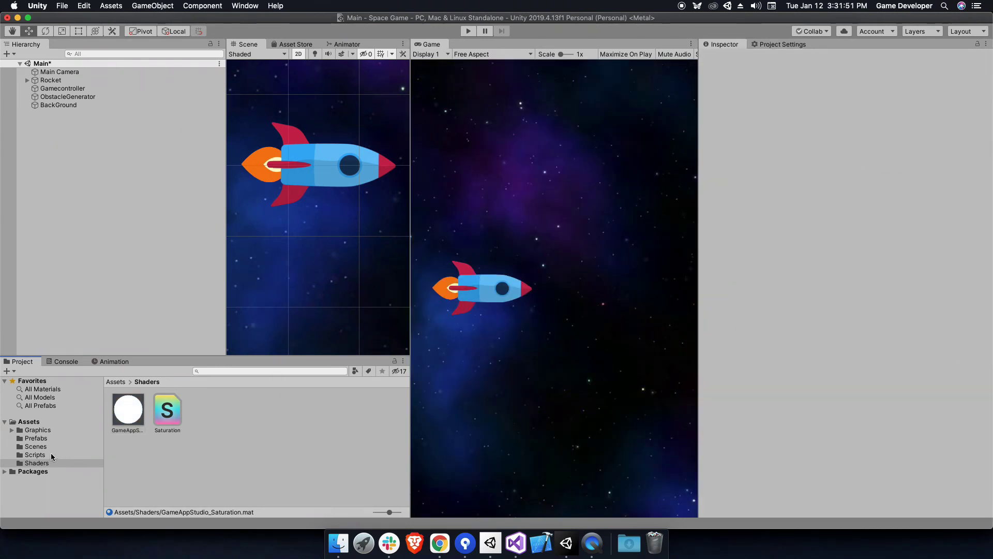
{"action": "left_click", "coordinate": [35, 454]}
{"action": "double_click", "coordinate": [166, 410]}
Add a public AnimationCurve field and start a public Animate method after OnRenderImage
{"action": "type", "text": "public Animatio"}
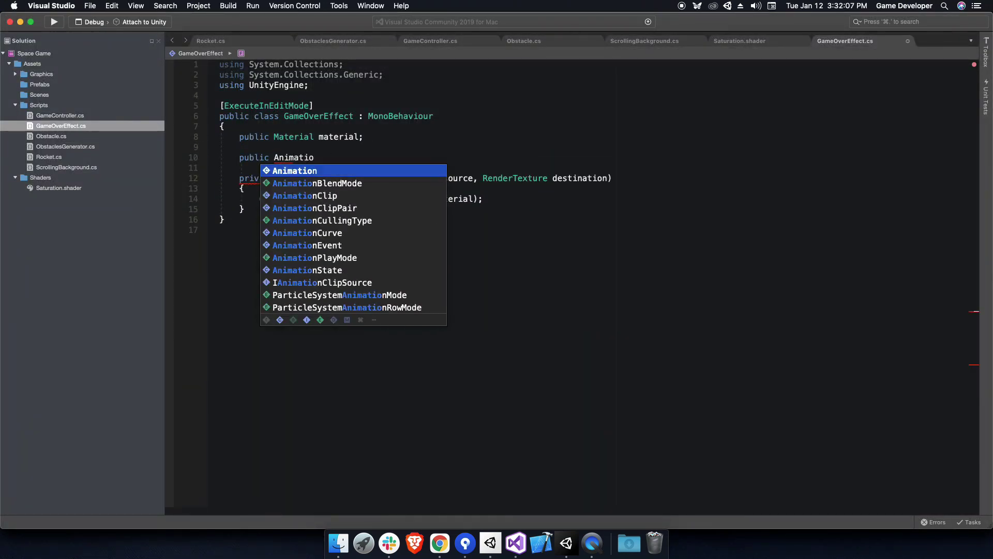
{"action": "type", "text": "nCurve"}
{"action": "key", "text": "Return"}
{"action": "type", "text": ";"}
{"action": "left_click", "coordinate": [273, 209]}
{"action": "key", "text": "Return"}
{"action": "key", "text": "Return"}
{"action": "type", "text": "private"}
{"action": "key", "text": "BackSpace"}
{"action": "key", "text": "BackSpace"}
{"action": "key", "text": "BackSpace"}
{"action": "type", "text": "public void Animate("}
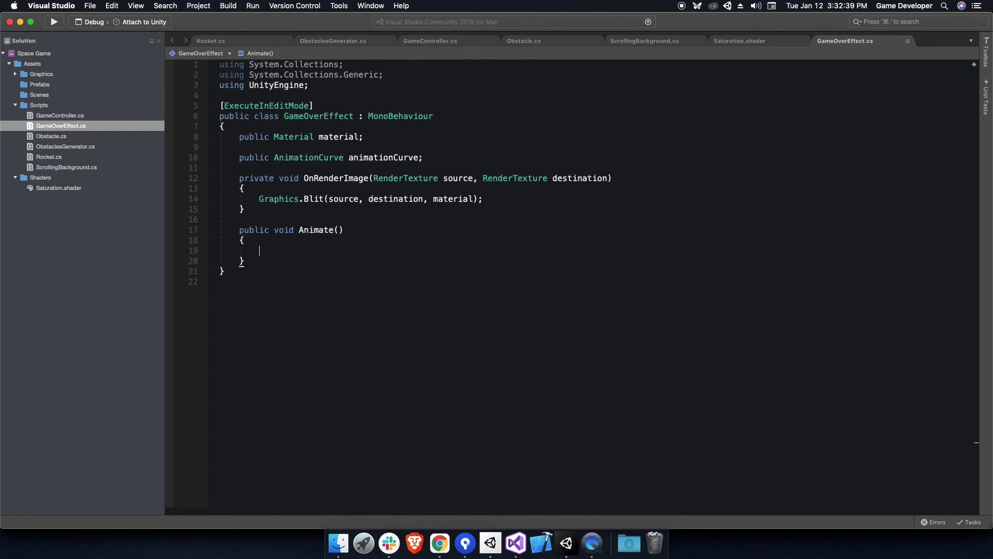
Write AnimateCoroutine: a lerper loop setting _Saturation from the curve, advancing by Time.deltaTime, clamped with Clamp01
{"action": "type", "text": "IEnumerator Animate"}
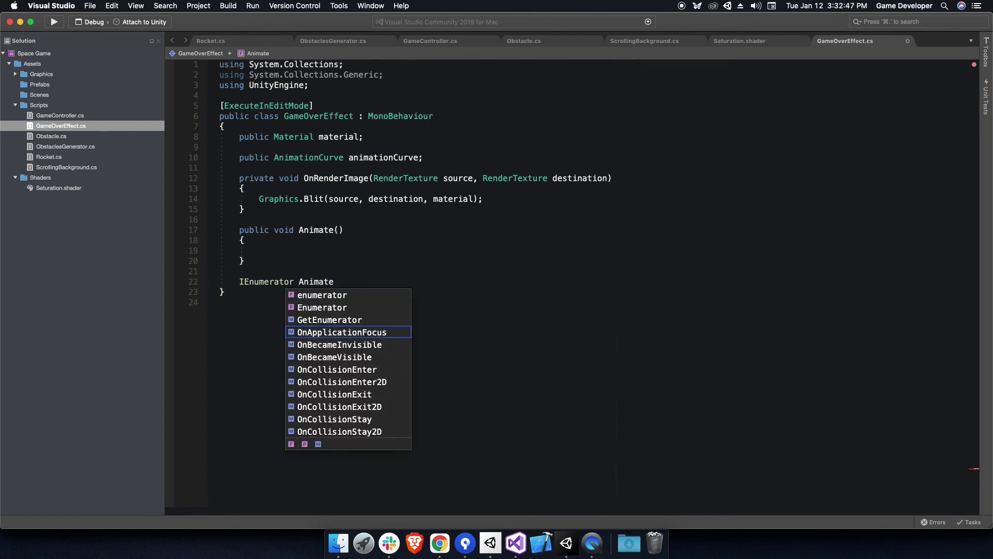
{"action": "type", "text": "Coroutine()     {         "}
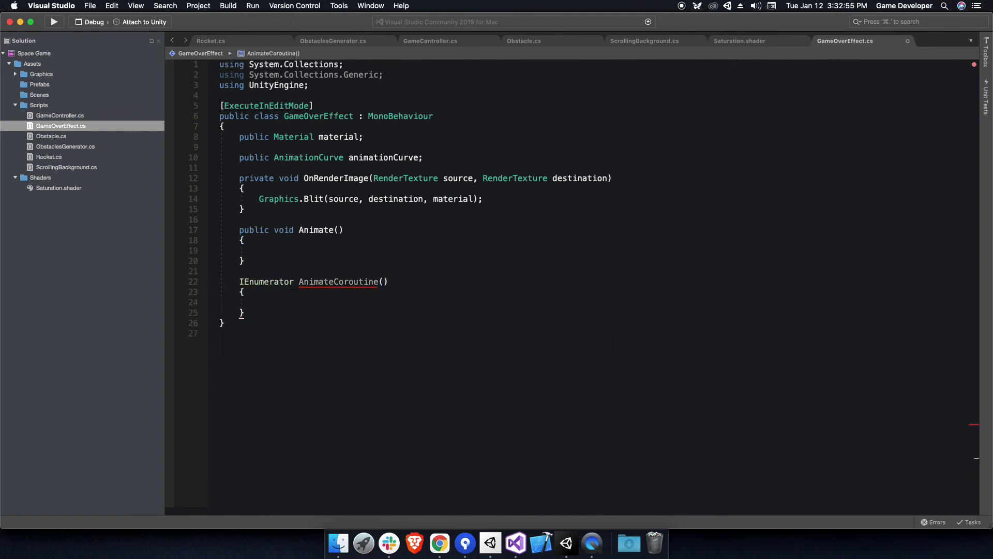
{"action": "type", "text": "float lerper = 0'"}
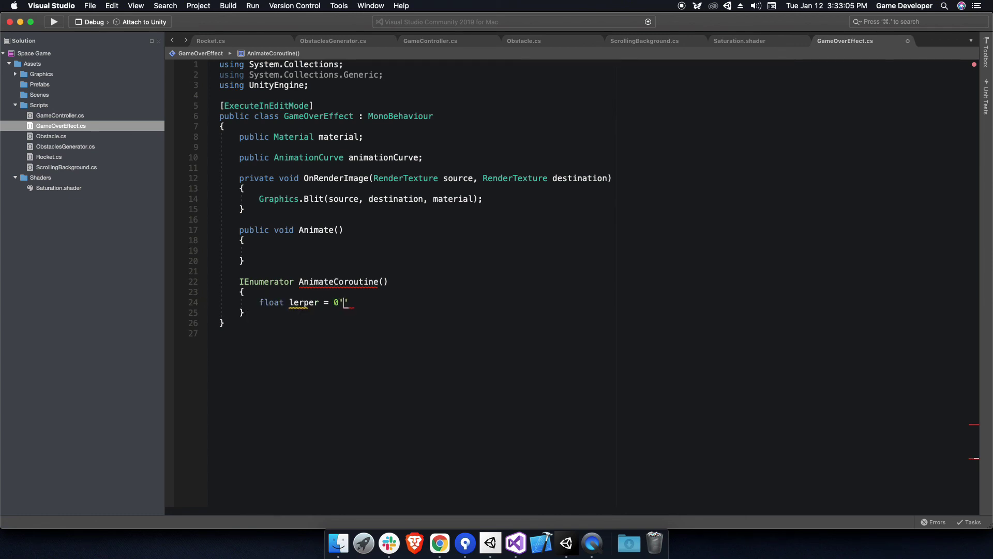
{"action": "key", "text": "BackSpace"}
{"action": "type", "text": ";"}
{"action": "key", "text": "Return"}
{"action": "type", "text": "while(lerper)"}
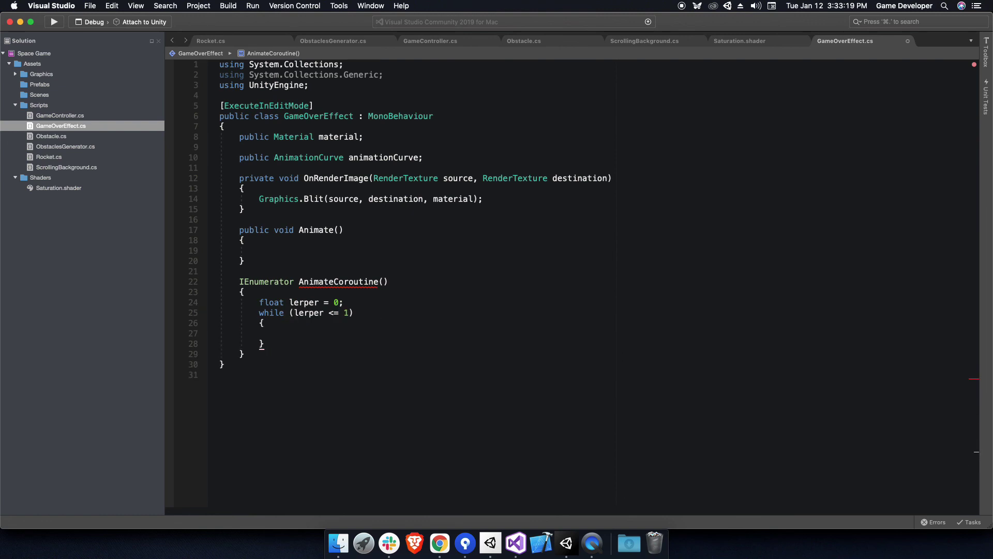
{"action": "type", "text": "material.Set("}
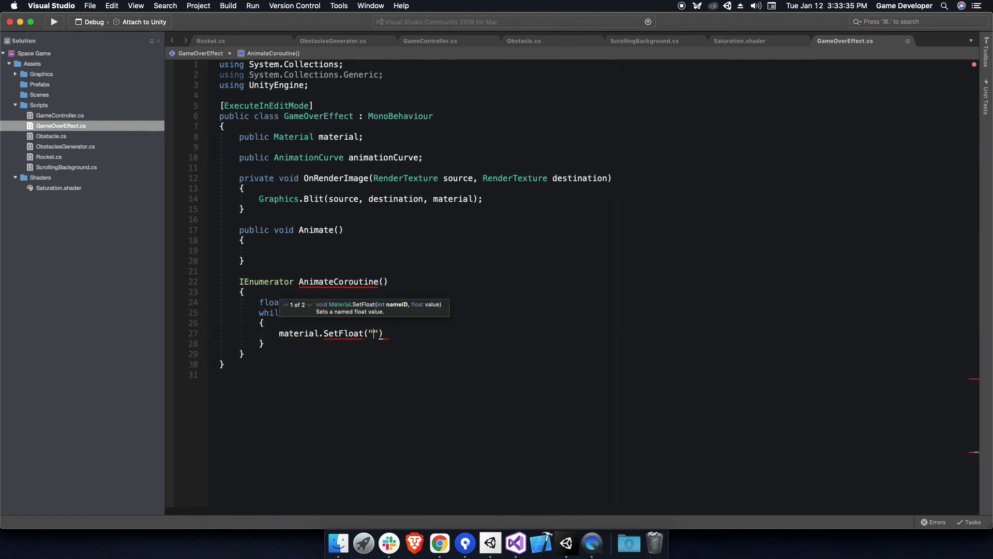
{"action": "type", "text": ", "}
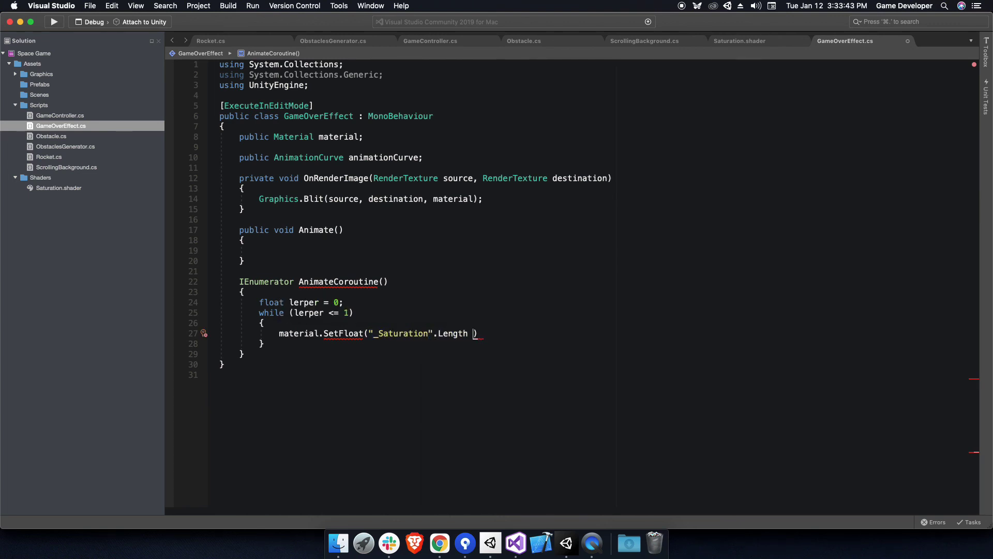
{"action": "type", "text": "a"}
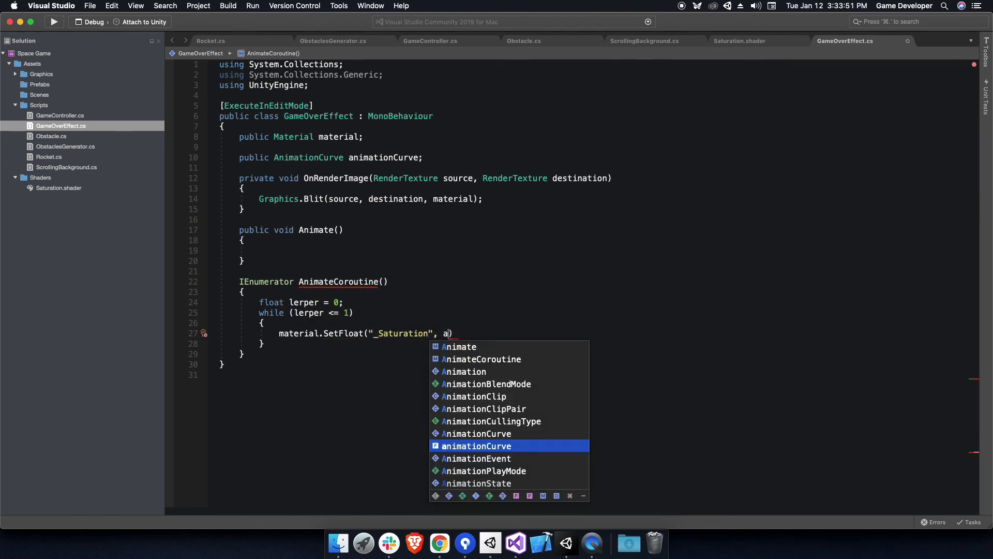
{"action": "type", "text": ".E(lerper"}
{"action": "type", "text": "lerper+"}
{"action": "type", "text": "Tim.de"}
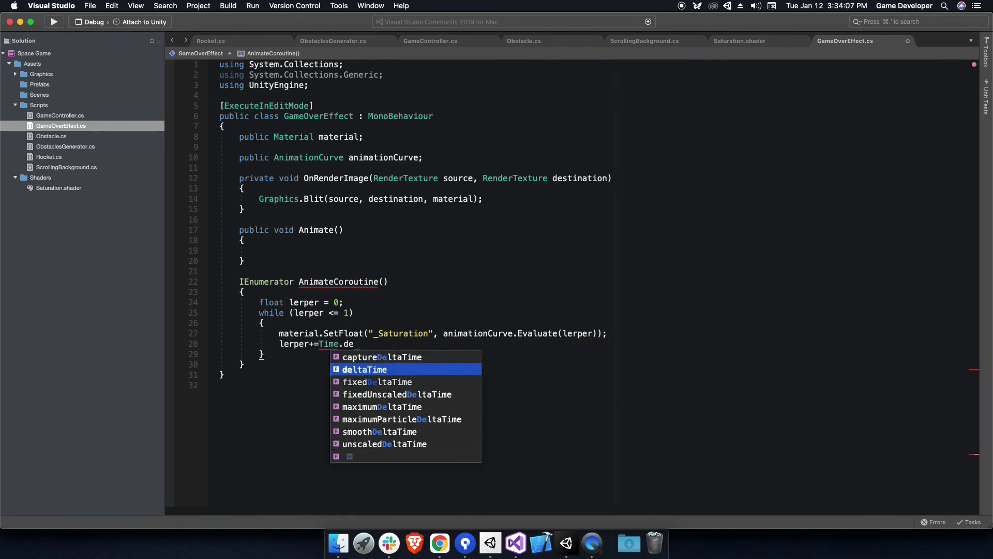
{"action": "key", "text": "Return"}
{"action": "type", "text": ";"}
{"action": "key", "text": "Return"}
{"action": "type", "text": "lerper = Mathf.cl"}
{"action": "key", "text": "Down"}
{"action": "type", "text": "(lerper);"}
Have Animate start AnimateCoroutine and add yield return null inside the while loop
{"action": "left_click", "coordinate": [341, 250]}
{"action": "type", "text": "startCoroutine(an"}
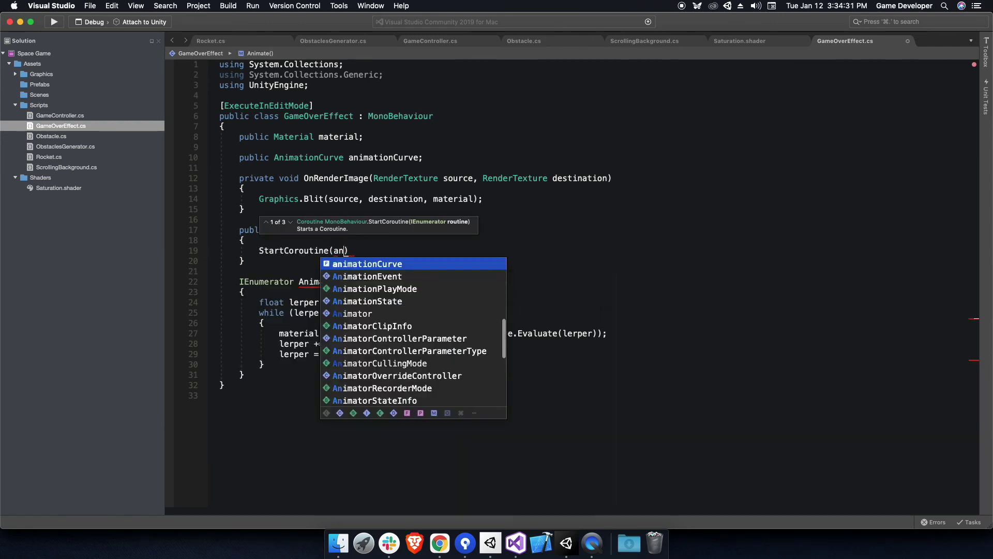
{"action": "type", "text": "mate())"}
{"action": "left_click", "coordinate": [461, 354]}
{"action": "key", "text": "Return"}
{"action": "type", "text": "yield return null;"}
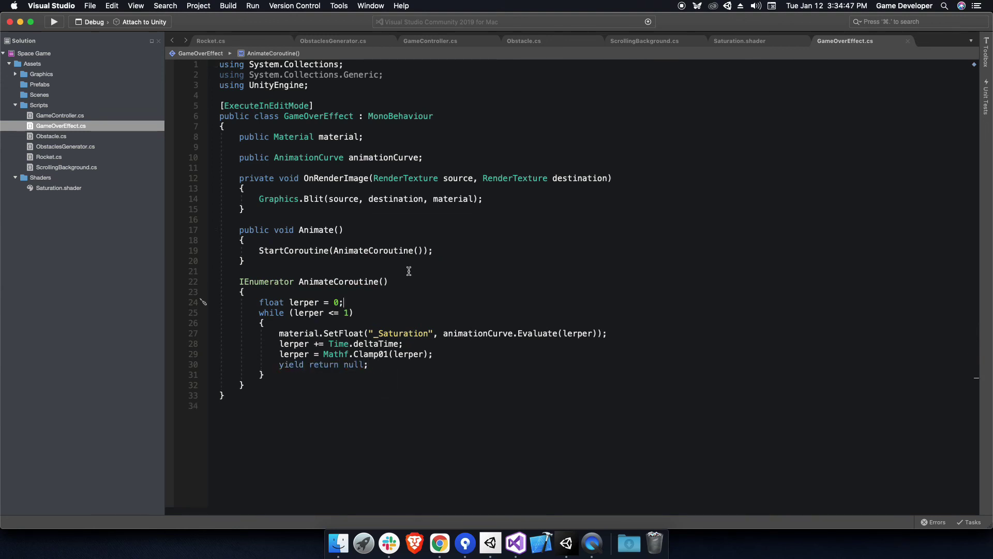
In GameController, add a GameOverEffect gameOverEffect field and call gameOverEffect.Animate in GameOver
{"action": "left_click", "coordinate": [419, 42]}
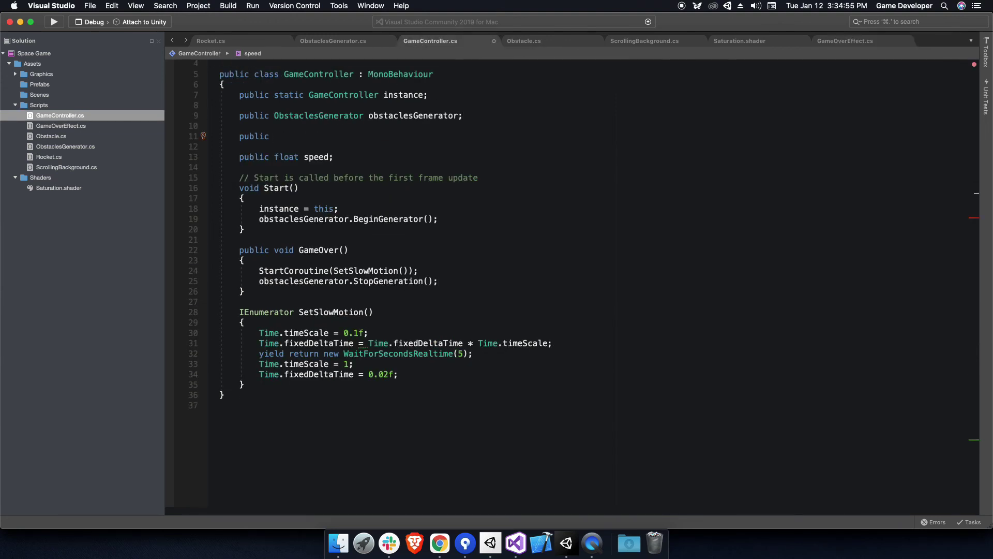
{"action": "type", "text": " GameOverEffect gameOverEffect;"}
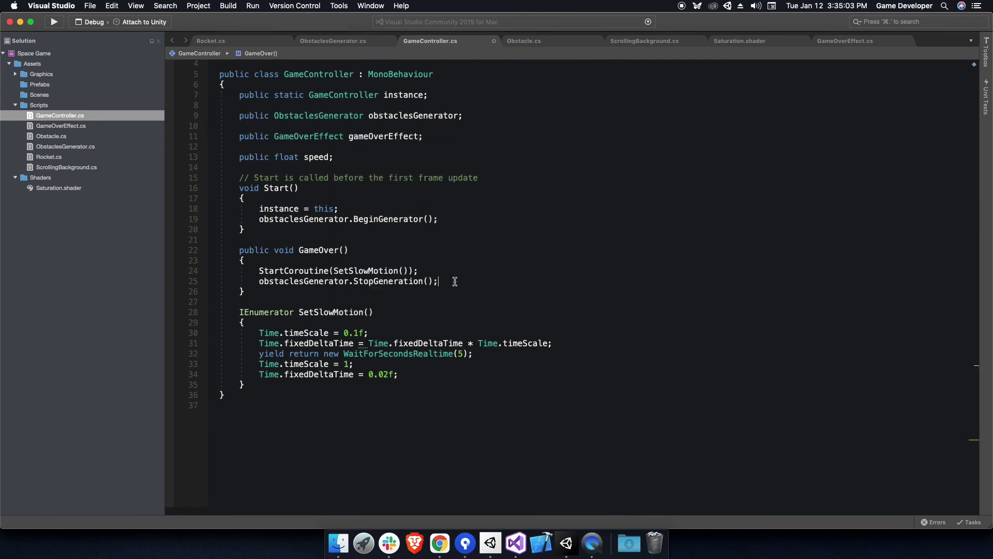
{"action": "key", "text": "Return"}
{"action": "type", "text": "gameOverEffect.Animate();"}
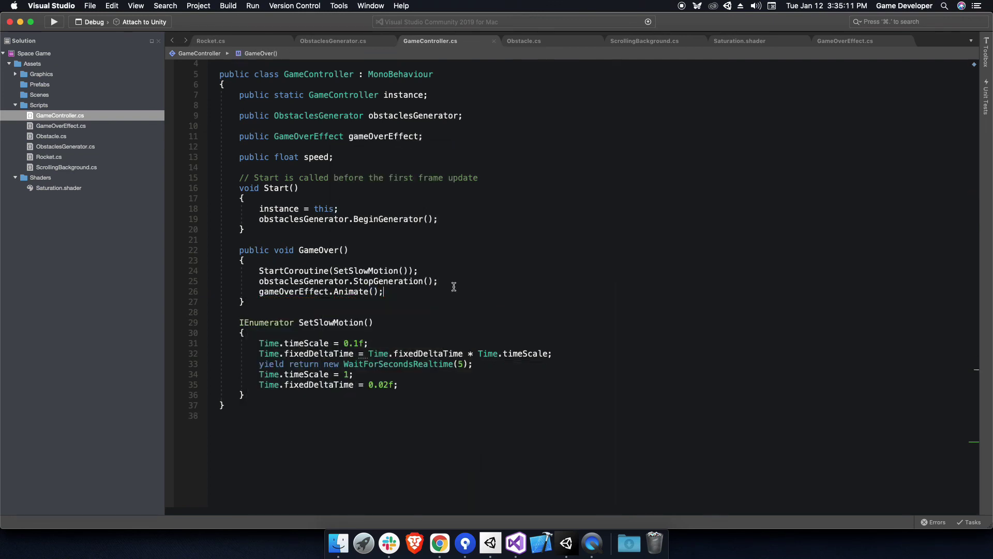
{"action": "key", "text": "super+Tab"}
Raise the Main Camera's Animation Curve peak key to about 4.90 and play the game
{"action": "left_click", "coordinate": [87, 72]}
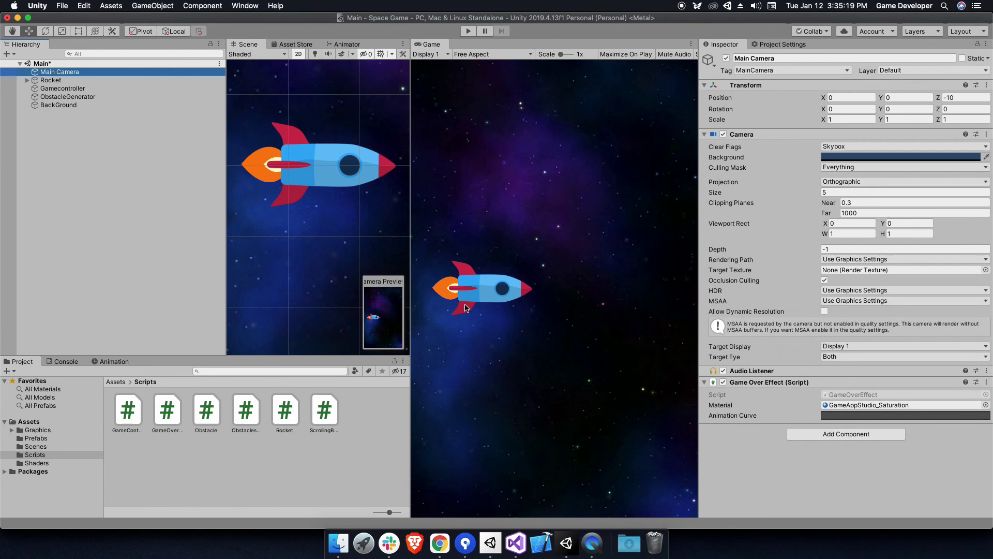
{"action": "left_click", "coordinate": [871, 415]}
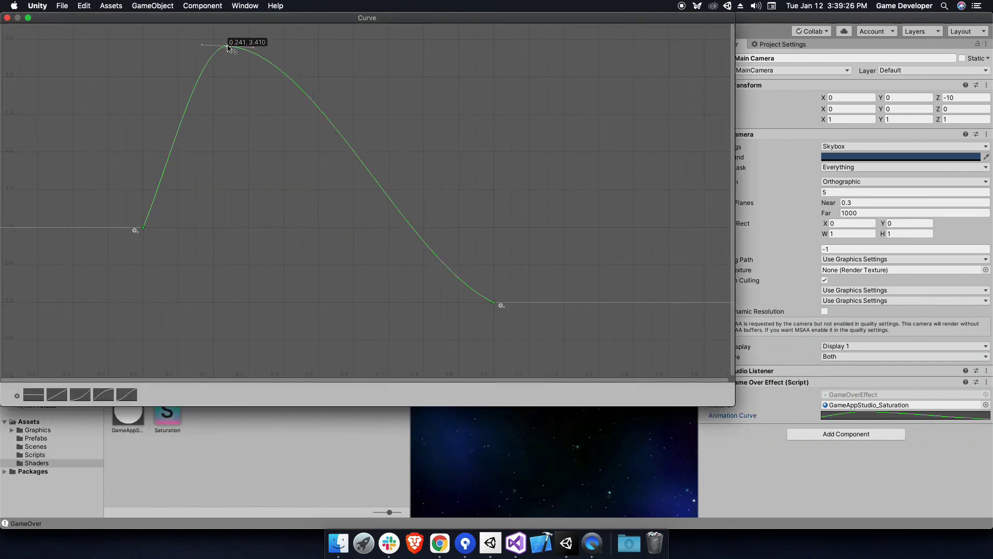
{"action": "scroll", "coordinate": [232, 93], "scroll_direction": "down", "scroll_amount": 3}
{"action": "left_click_drag", "start_coordinate": [217, 164], "coordinate": [221, 112]}
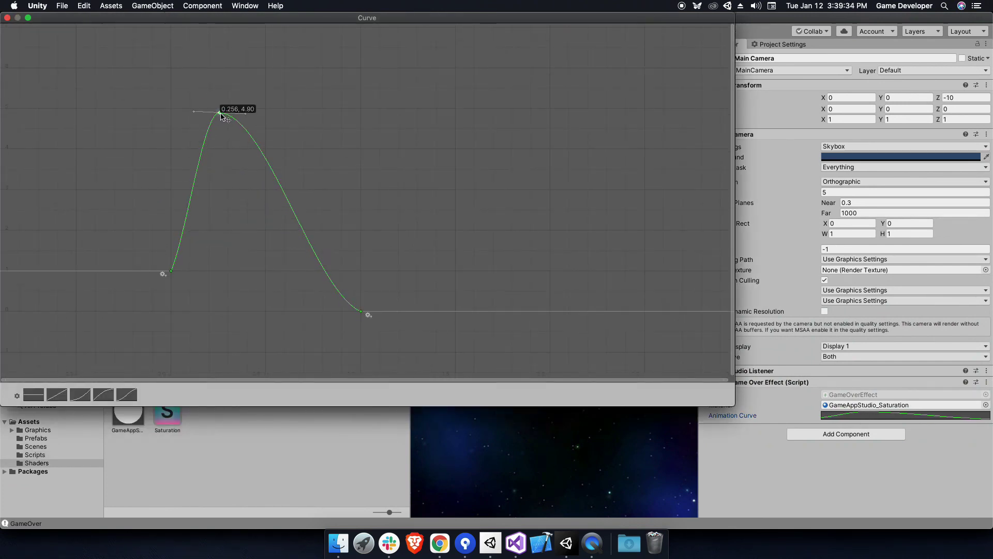
{"action": "left_click", "coordinate": [7, 18]}
{"action": "left_click", "coordinate": [468, 31]}
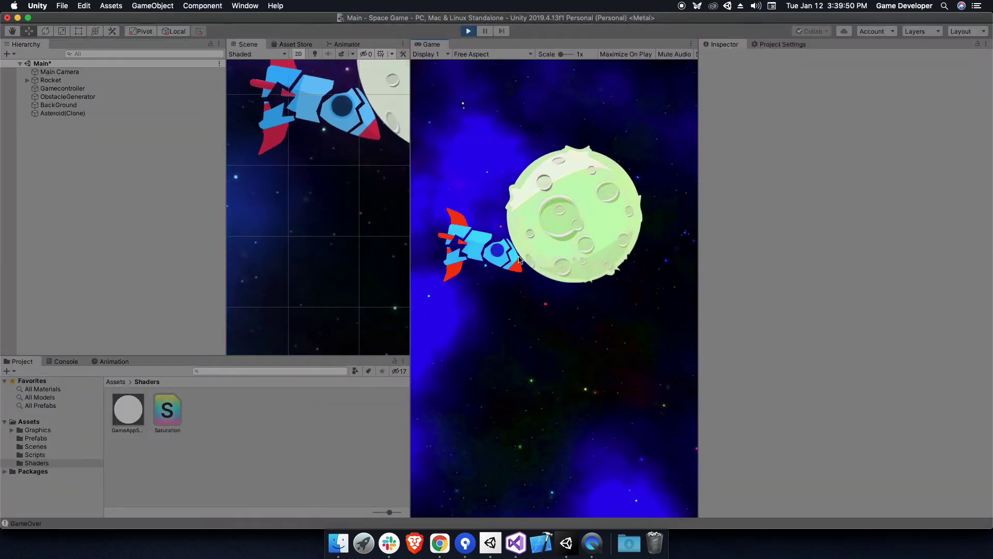
Change the coroutine's Time.deltaTime to Time.fixedDeltaTime and play the game again
{"action": "key", "text": "super+Tab"}
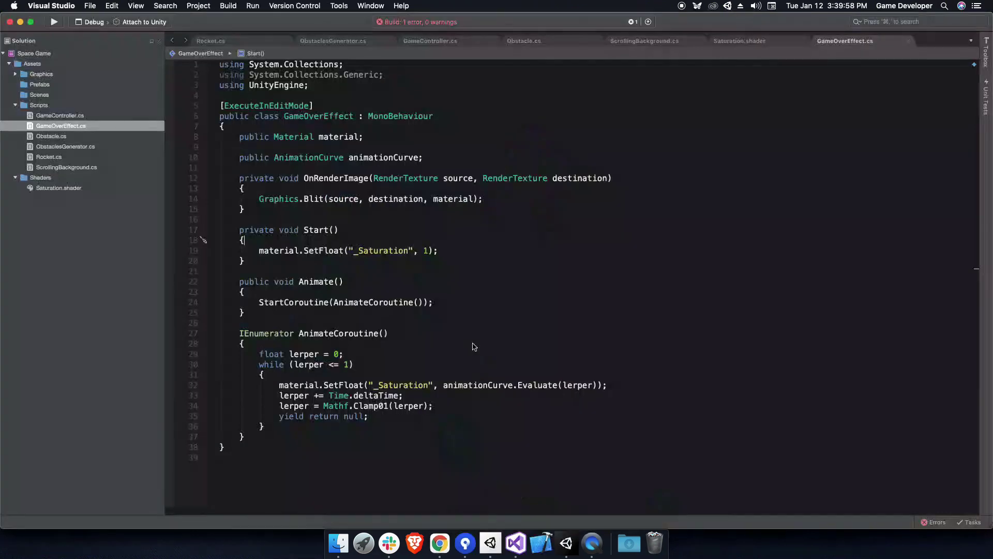
{"action": "type", "text": "f"}
{"action": "key", "text": "Return"}
{"action": "left_click", "coordinate": [565, 543]}
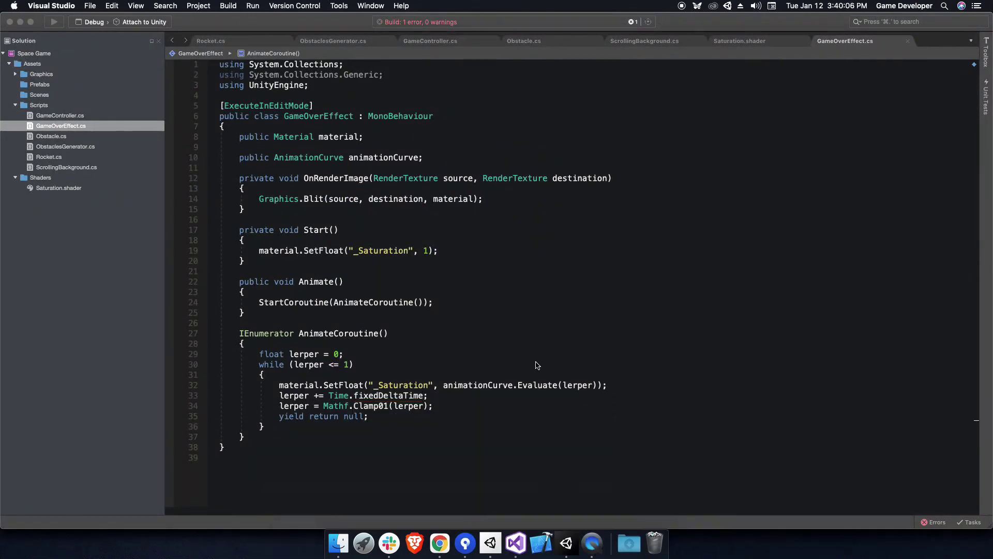
{"action": "left_click", "coordinate": [468, 32]}
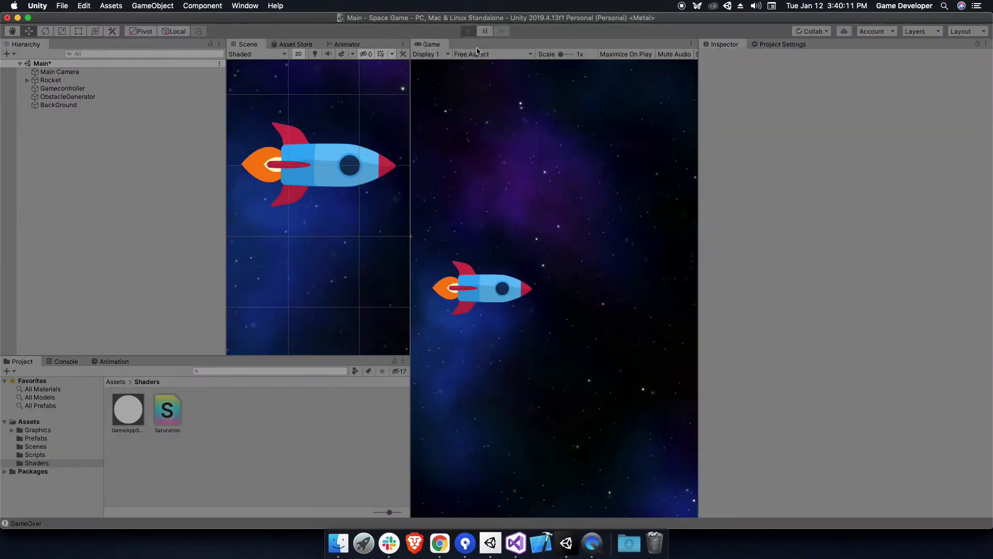
Fly the rocket upward until it crashes and the view fades to greyscale, then stop playing
{"action": "left_click", "coordinate": [539, 217]}
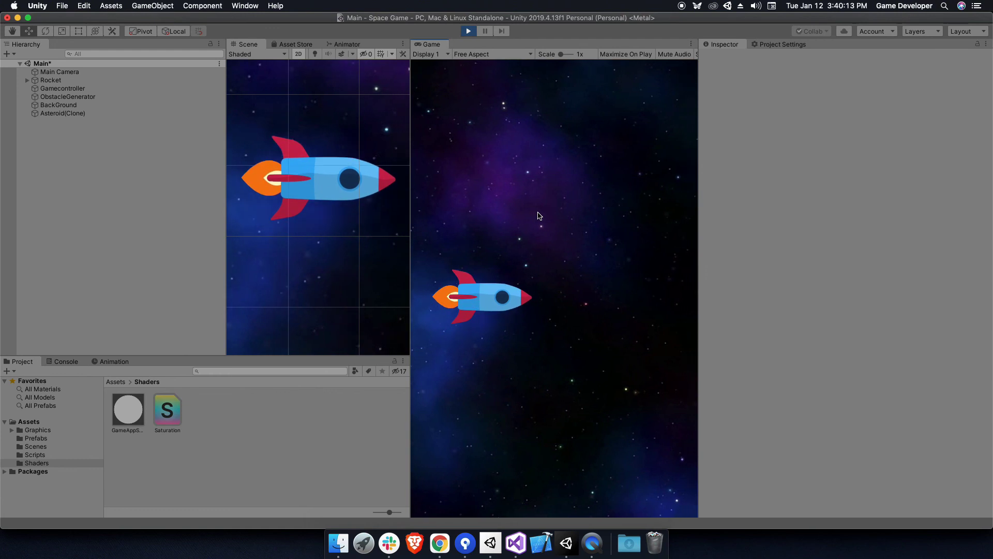
{"action": "left_click", "coordinate": [539, 221]}
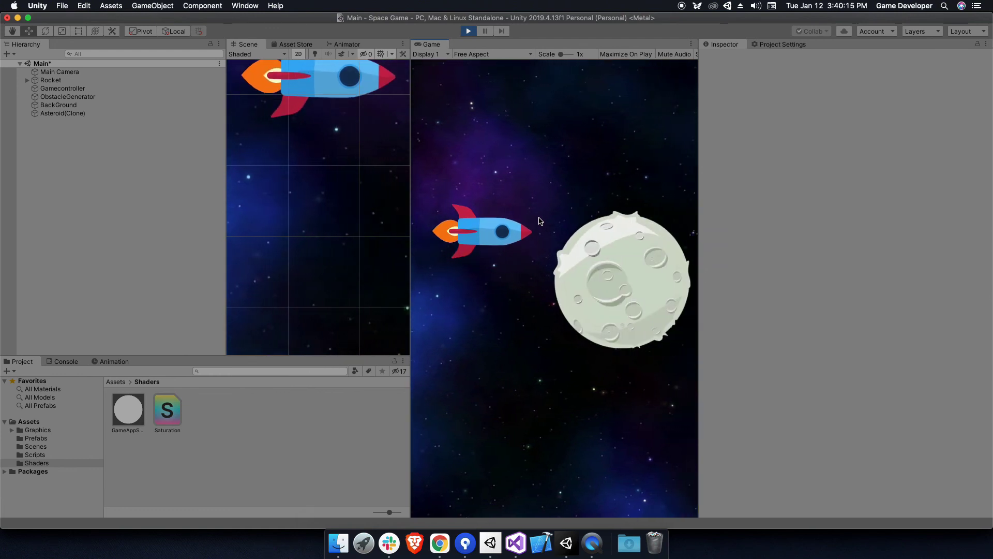
{"action": "left_click", "coordinate": [539, 221]}
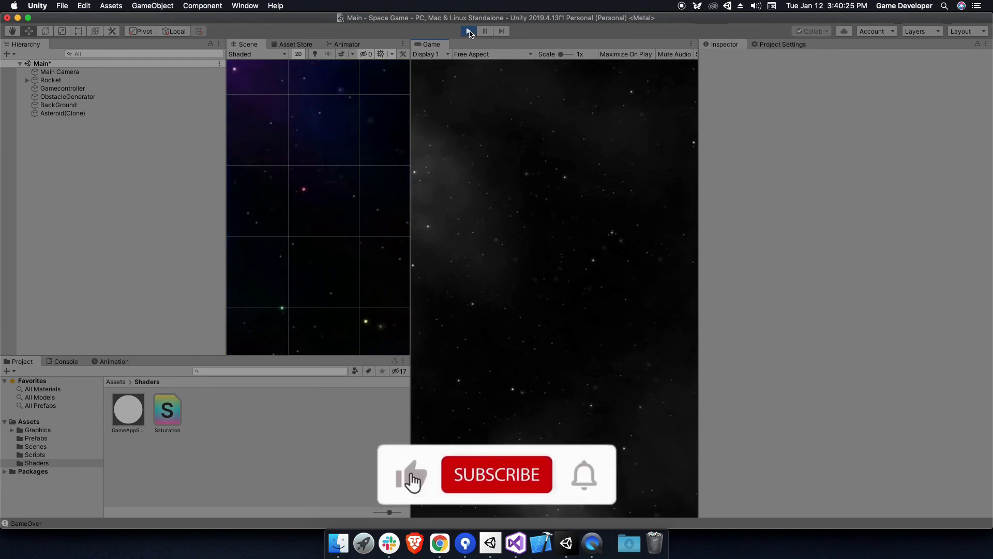
{"action": "left_click", "coordinate": [469, 32]}
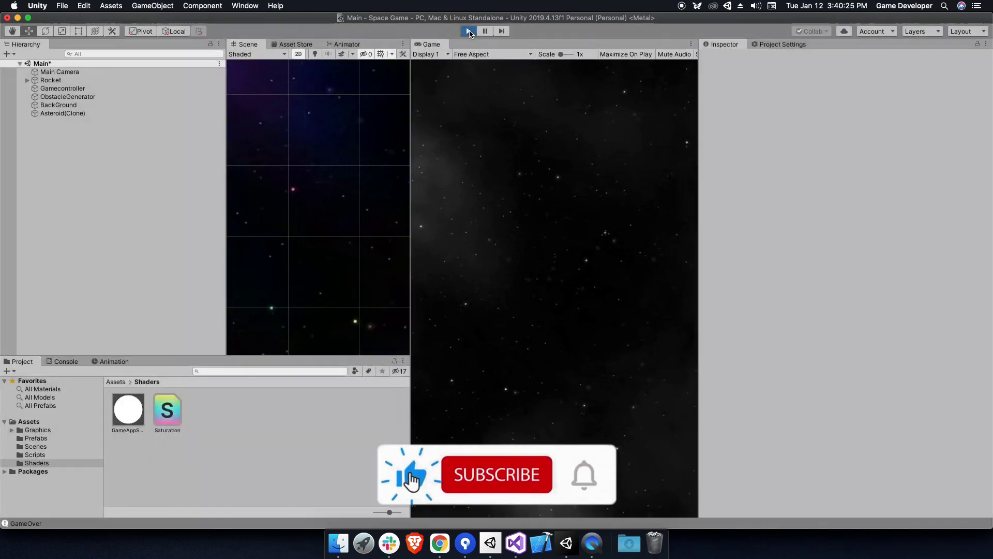